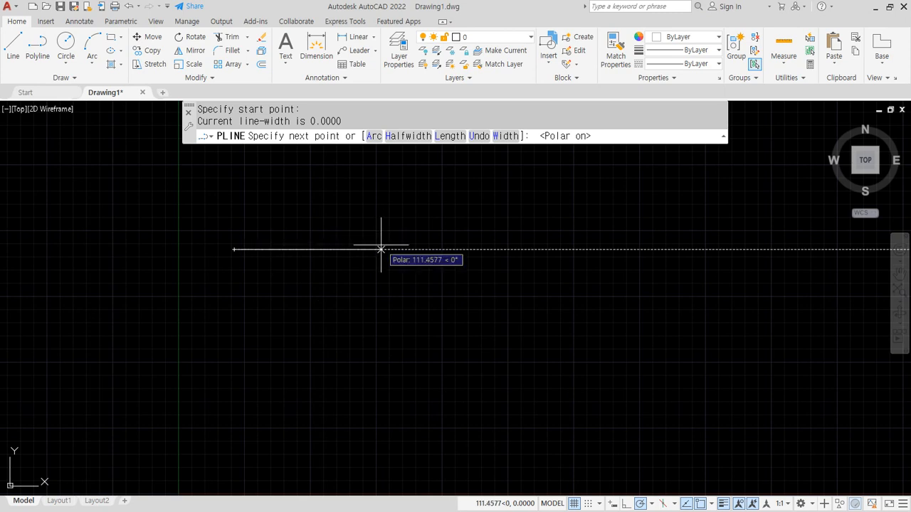
Draw a stepped polyline going right about 111 units, down, right, up and right, and check that it selects as one object.
click(381, 249)
click(381, 332)
click(501, 332)
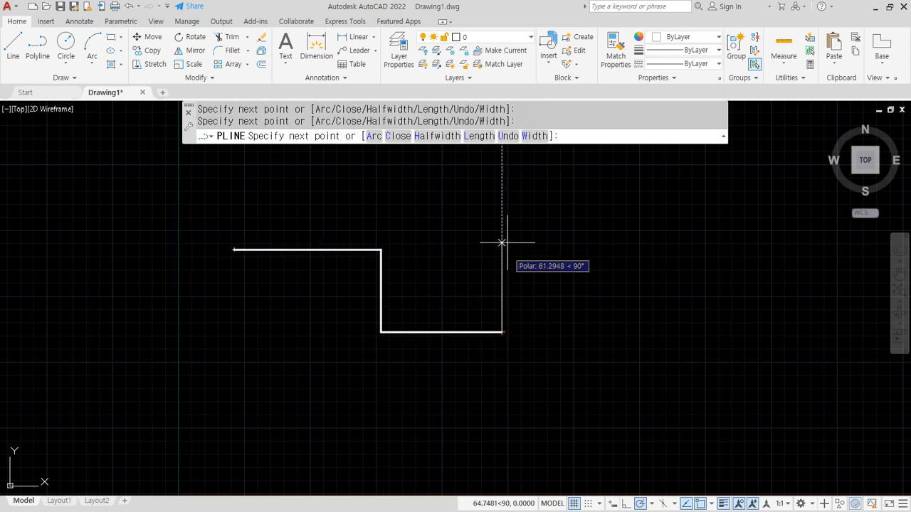
click(502, 193)
click(596, 193)
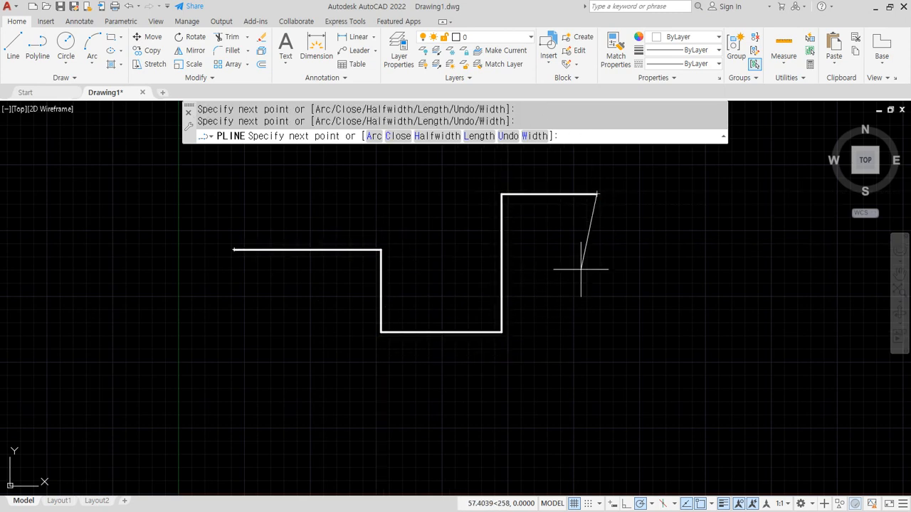
key(Return)
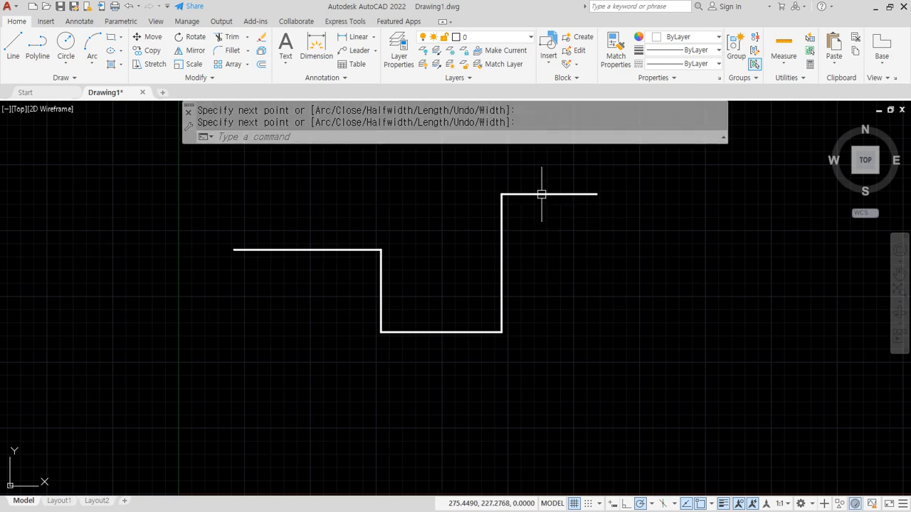
click(541, 193)
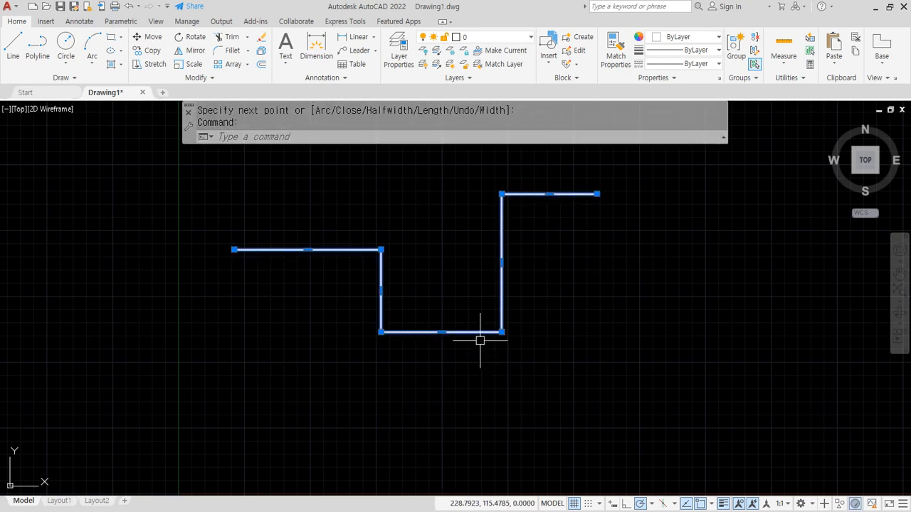
key(Escape)
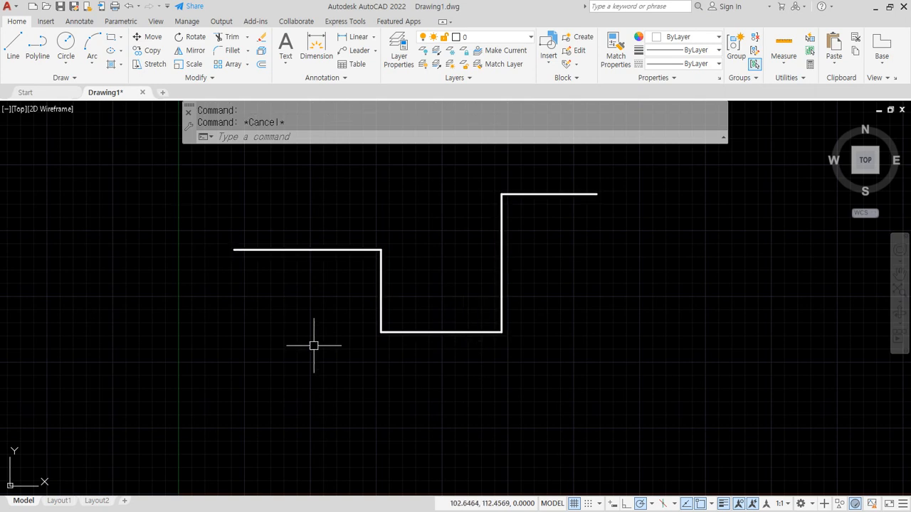
Draw five connected lines below the polyline, going right about 88 units, down, right, up past the start level, and right.
middle_drag(313, 346, 290, 300)
text(l)
key(space)
click(227, 344)
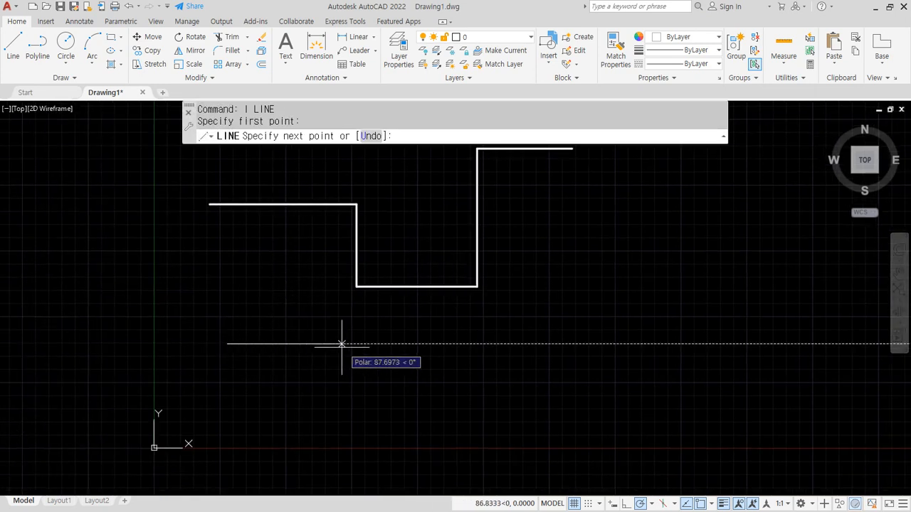
click(342, 343)
click(341, 451)
click(508, 451)
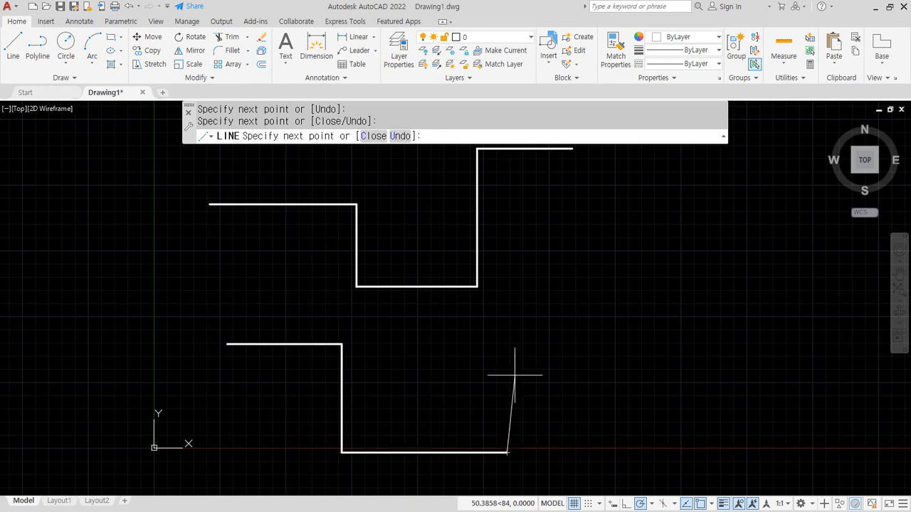
click(506, 233)
click(642, 240)
key(space)
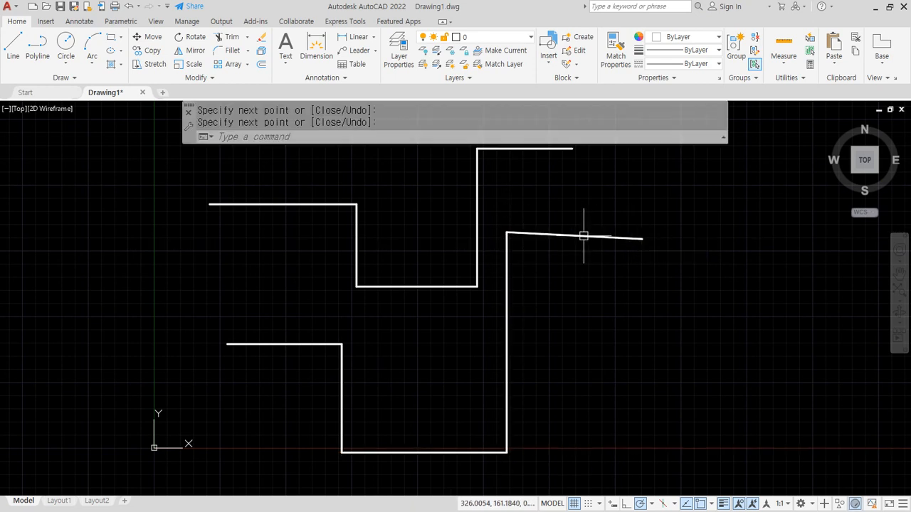
Join the five separate connected lines into a single polyline.
text(j)
key(space)
click(559, 216)
click(506, 258)
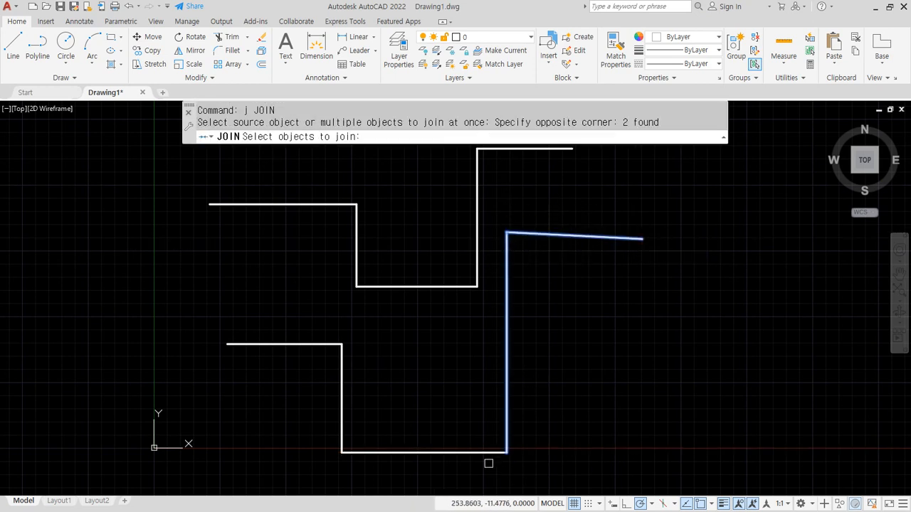
click(438, 462)
click(310, 421)
click(315, 301)
click(214, 423)
key(space)
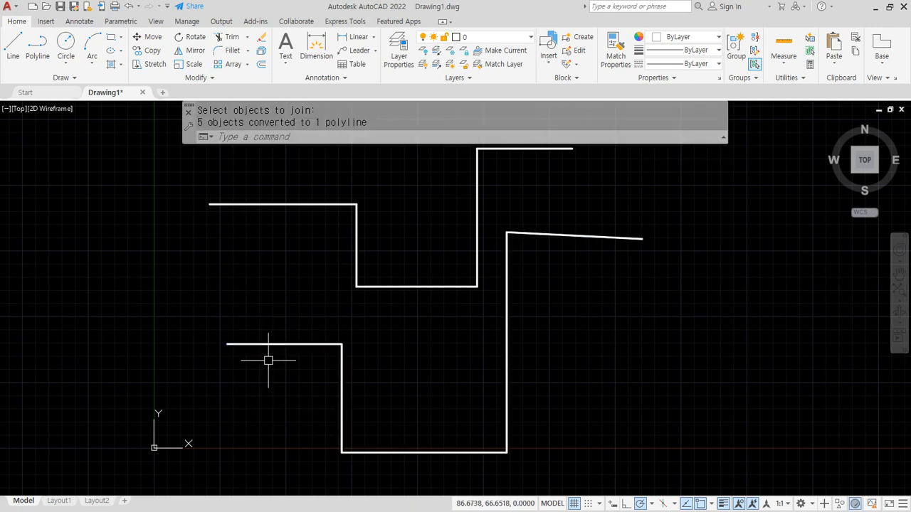
Compare the joined polyline with the original by selecting each, and erase both.
click(270, 344)
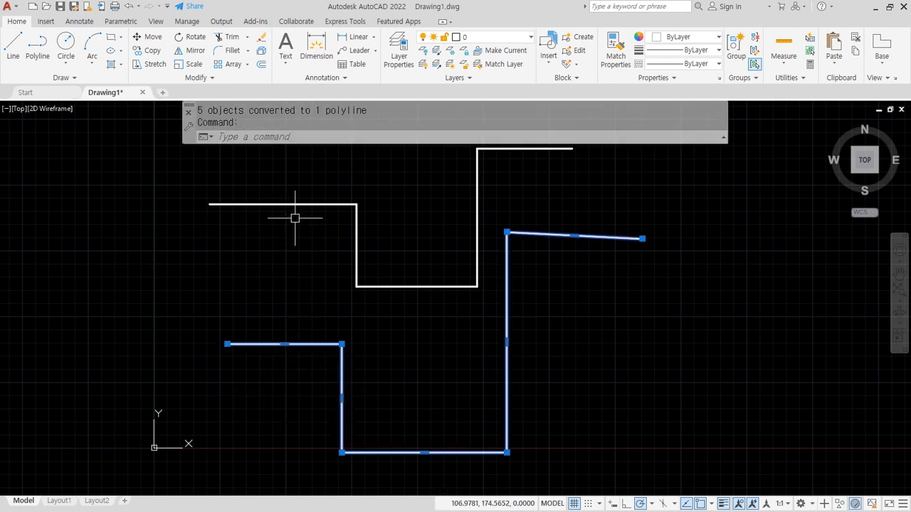
key(Escape)
click(277, 204)
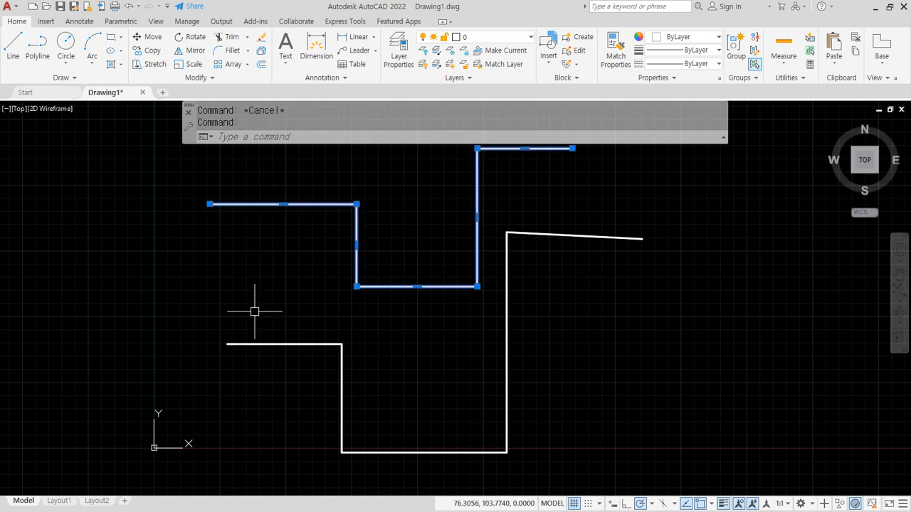
click(508, 357)
key(Delete)
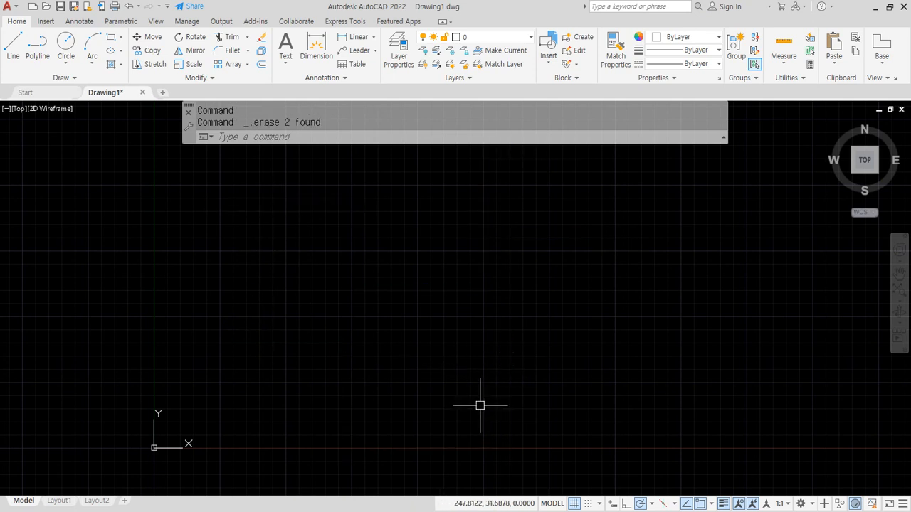
text(pl)
key(Return)
key(Escape)
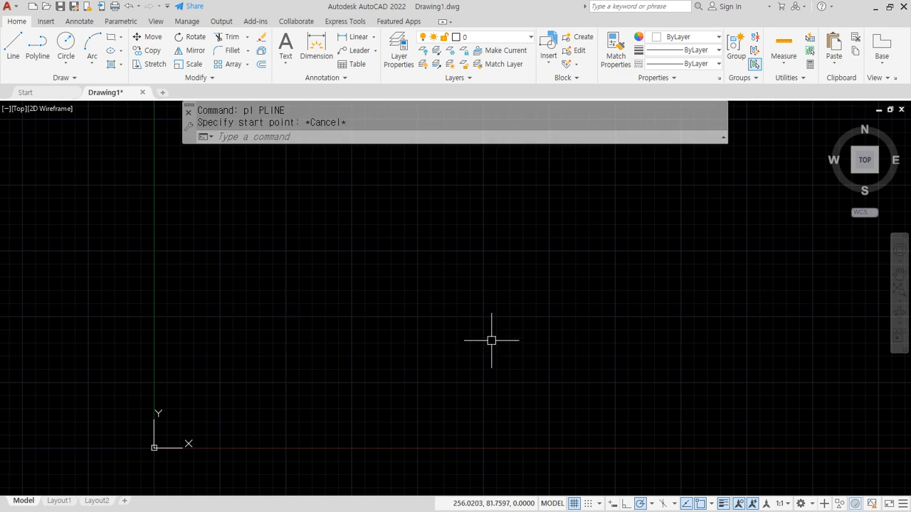
Undo the erasure of both polylines.
key(ctrl+z)
key(ctrl+z)
Erase only the lower polyline that was joined from separate lines.
click(561, 386)
click(405, 344)
key(Delete)
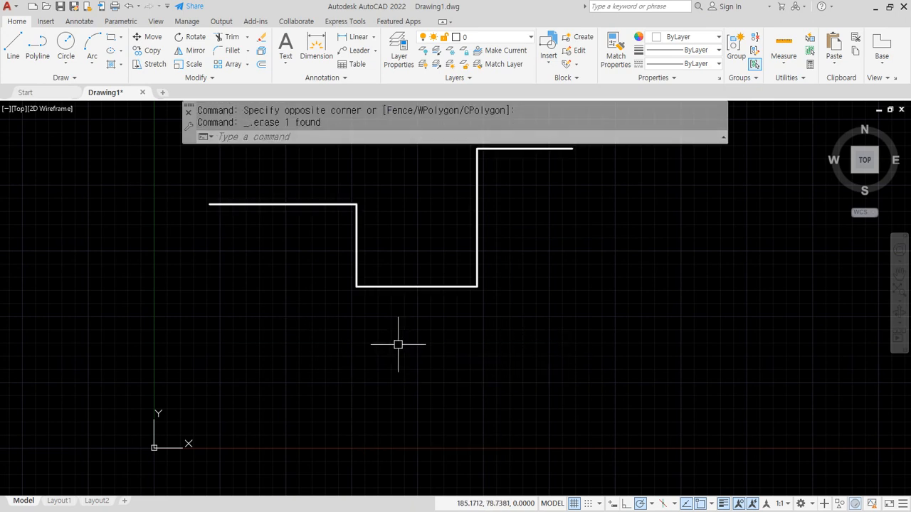
Set the global width of the remaining stepped polyline to 10 in its properties.
middle_drag(396, 342, 455, 420)
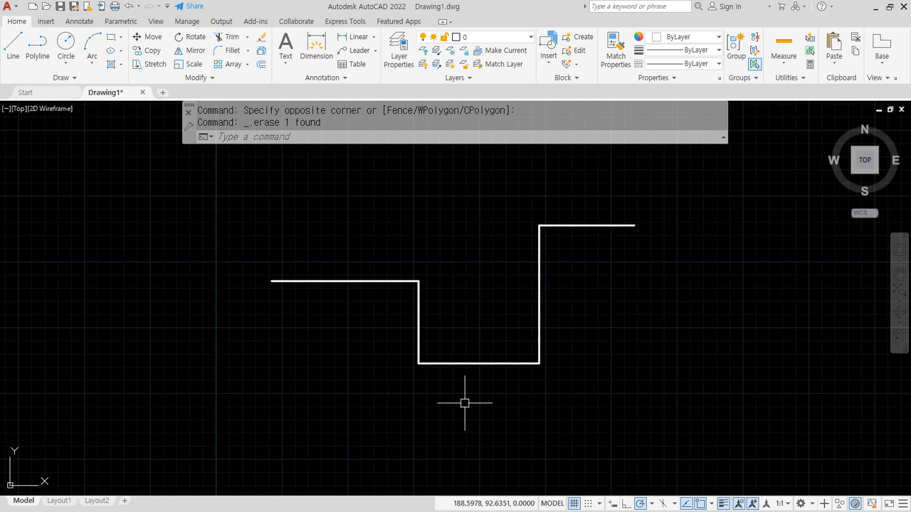
key(ctrl+1)
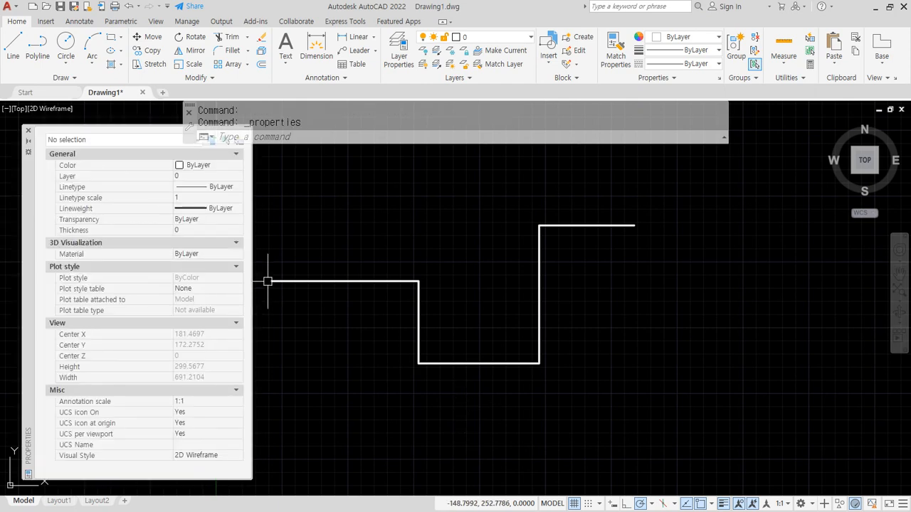
click(471, 246)
click(417, 297)
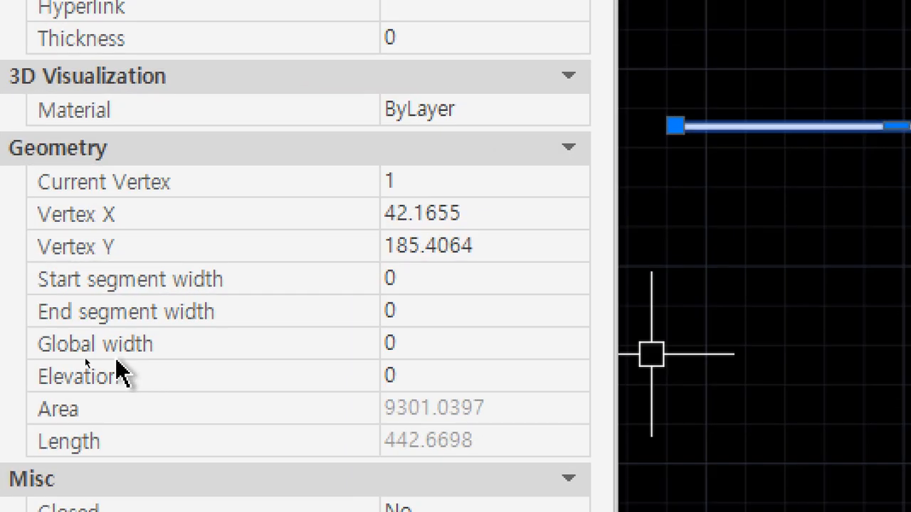
click(416, 342)
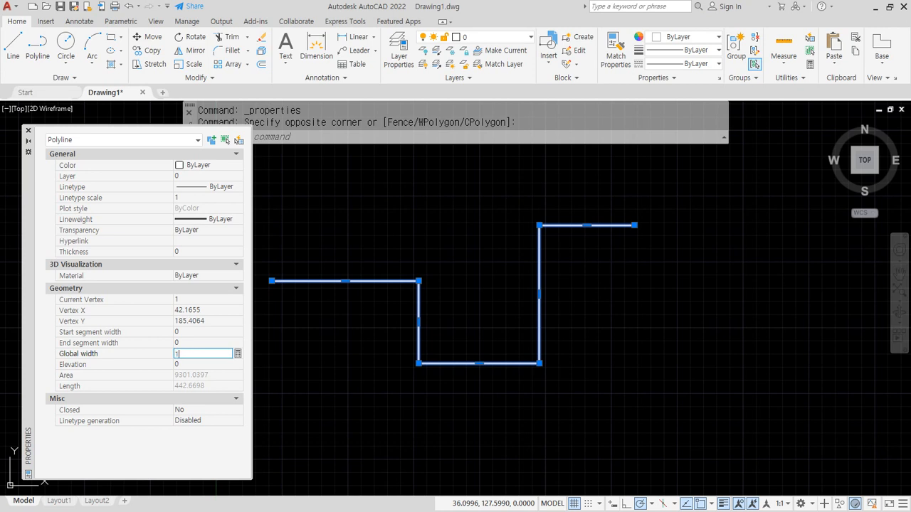
key(Tab)
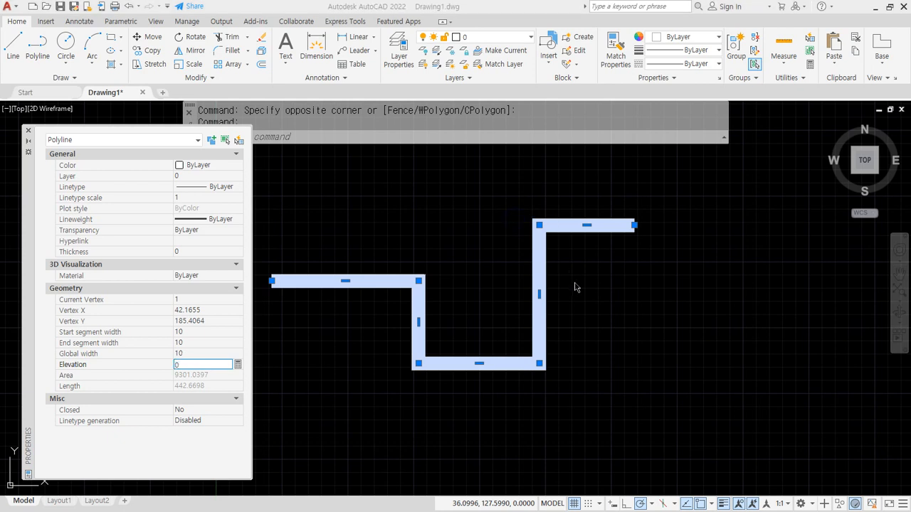
Erase the thickened polyline and close the Properties palette.
key(Delete)
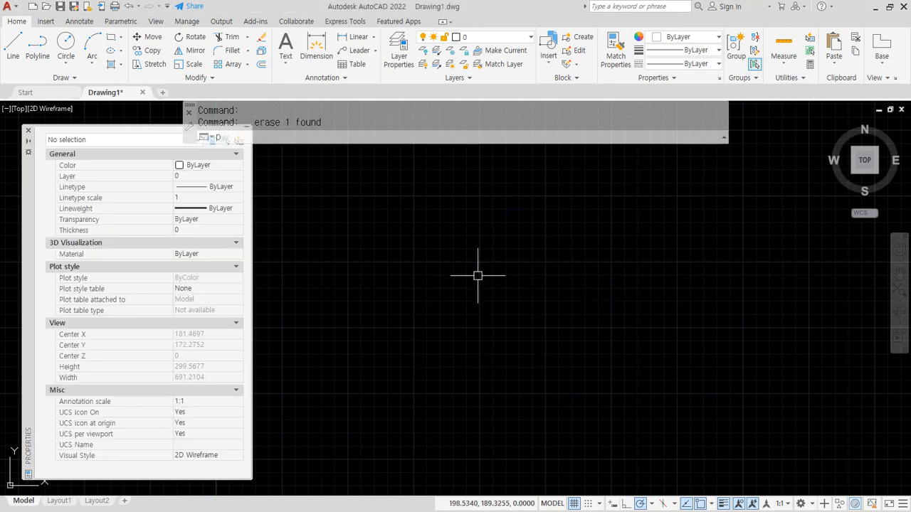
text(pl)
click(30, 131)
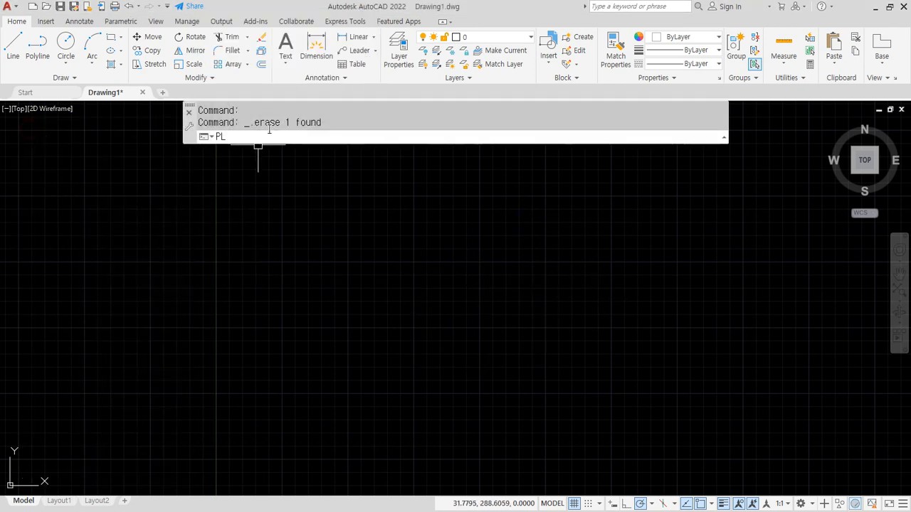
Draw a polyline with starting and ending widths of 10, stepping right, down, right, up and right.
key(Return)
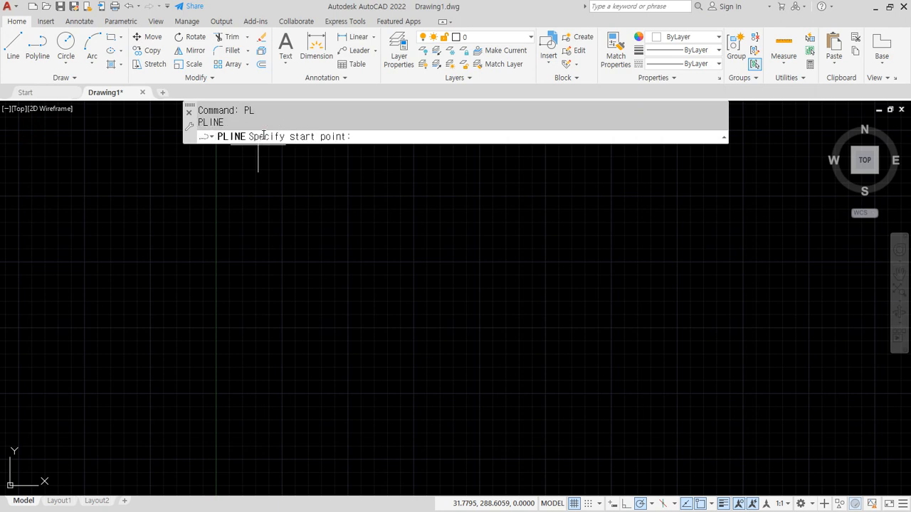
click(332, 249)
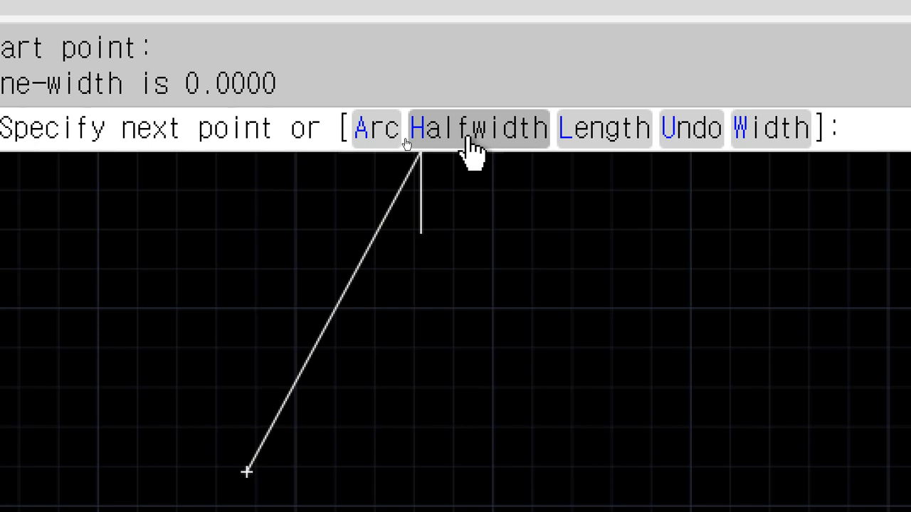
click(757, 153)
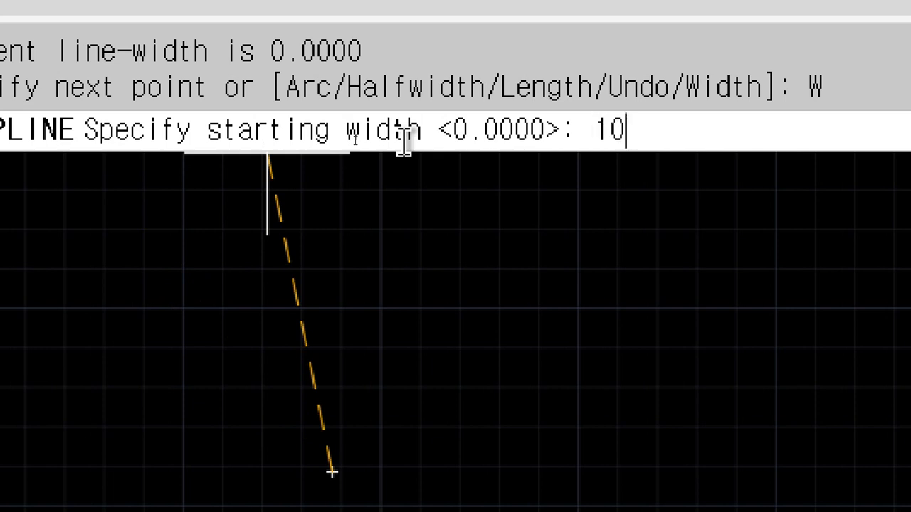
text(10)
key(Return)
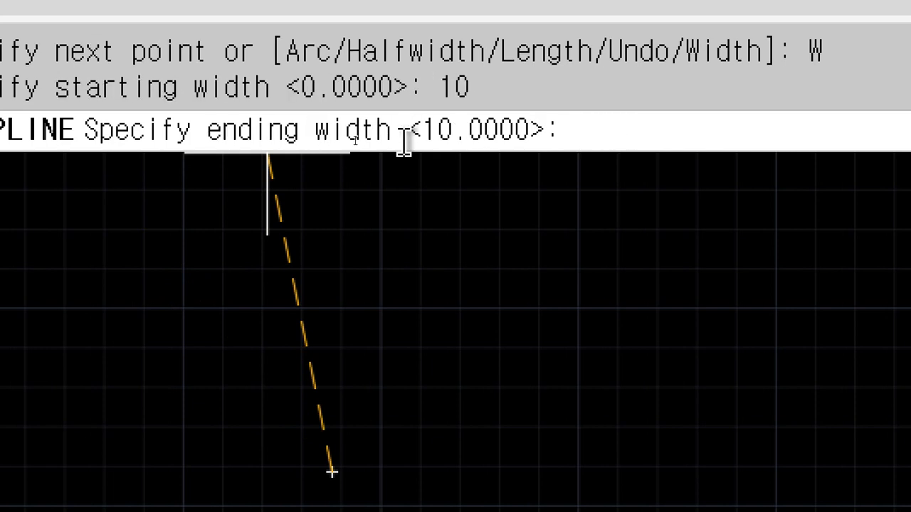
text(10)
key(Return)
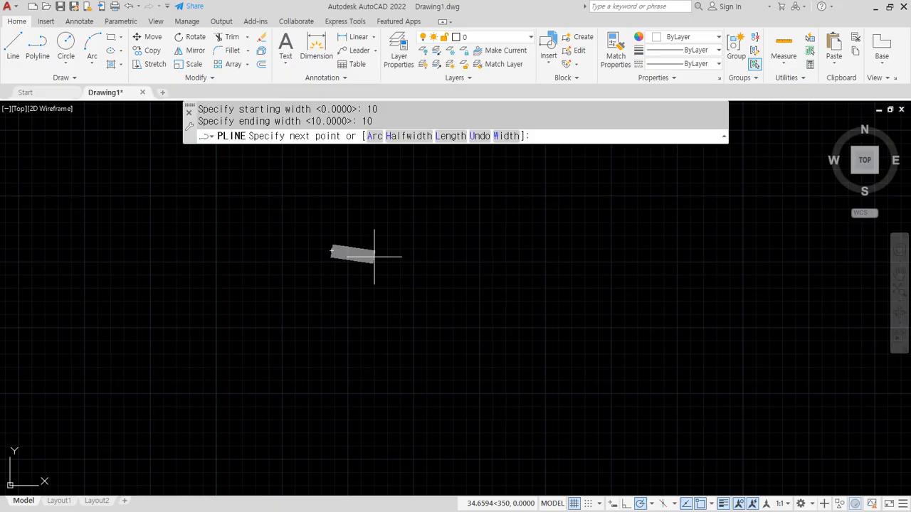
click(427, 251)
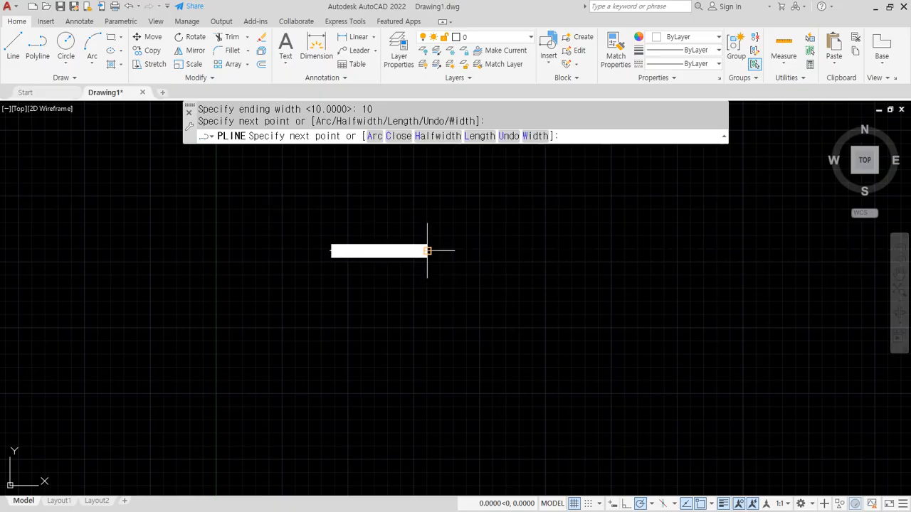
click(427, 322)
click(511, 321)
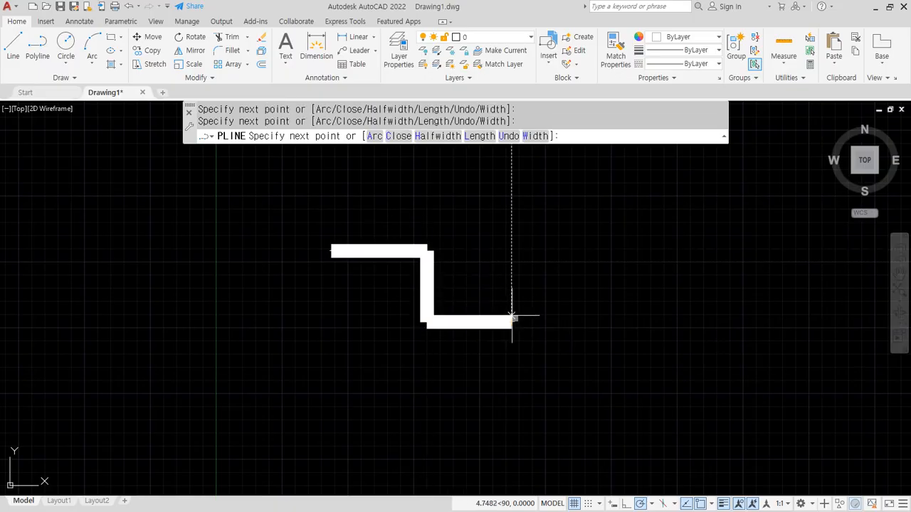
click(510, 204)
click(661, 204)
key(Return)
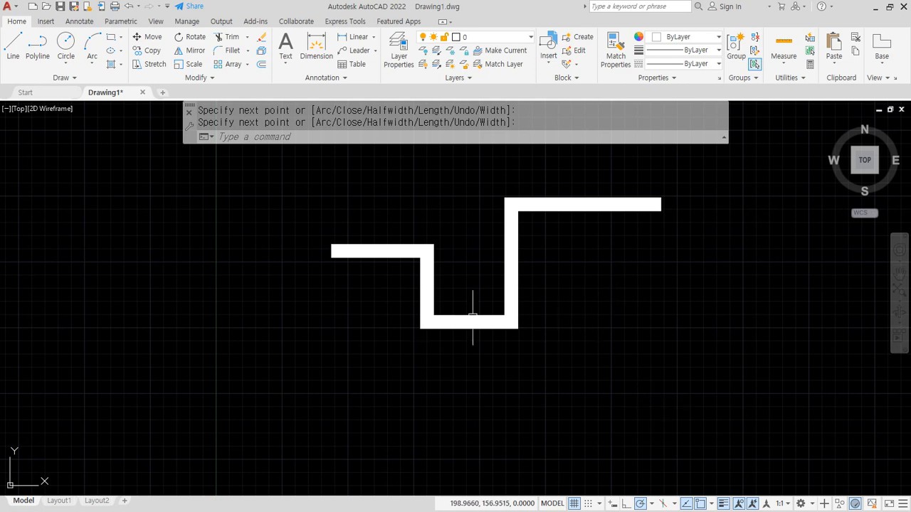
Start a polyline below the stepped one with a short horizontal segment to the right, widening from starting width 0 to ending width 10.
middle_drag(473, 314, 412, 263)
text(p)
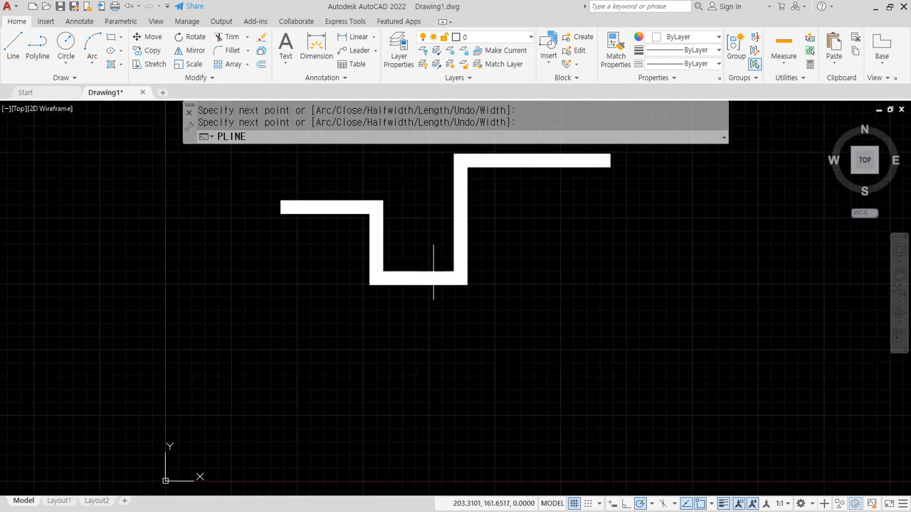
text(l)
key(Return)
click(268, 358)
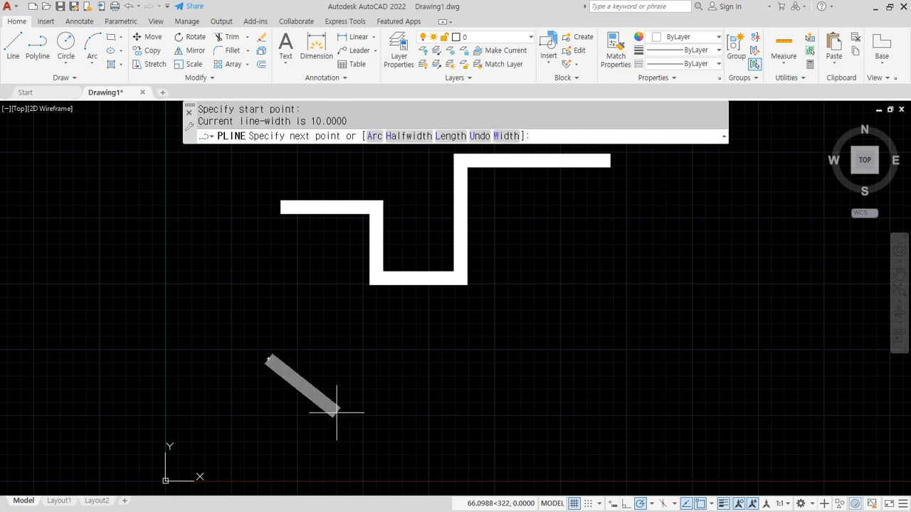
click(500, 137)
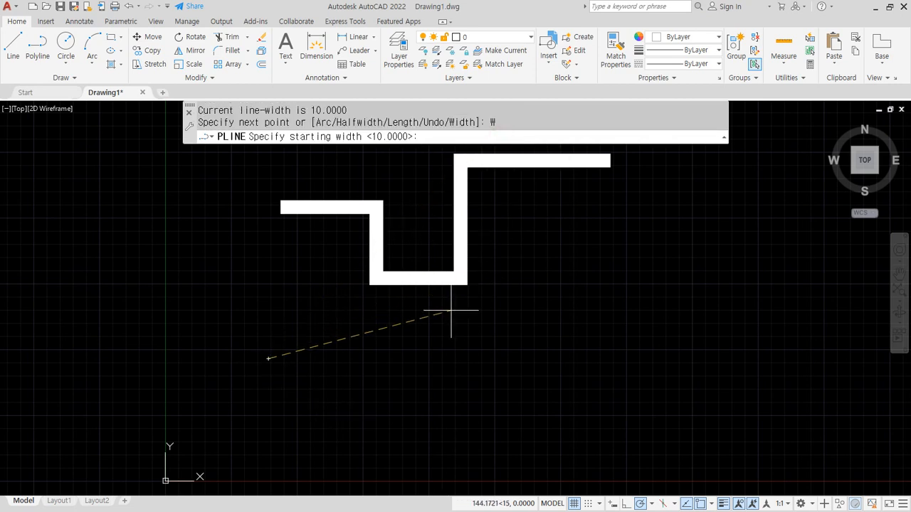
text(0)
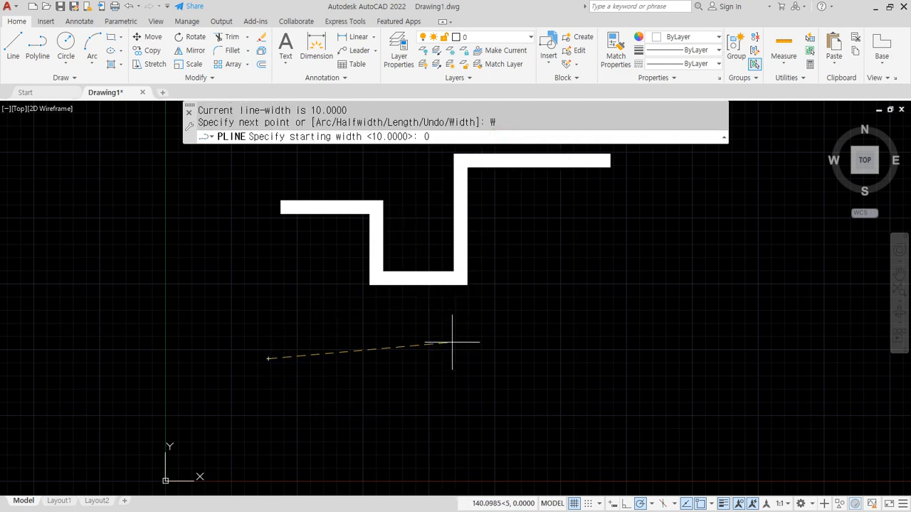
key(Return)
text(1)
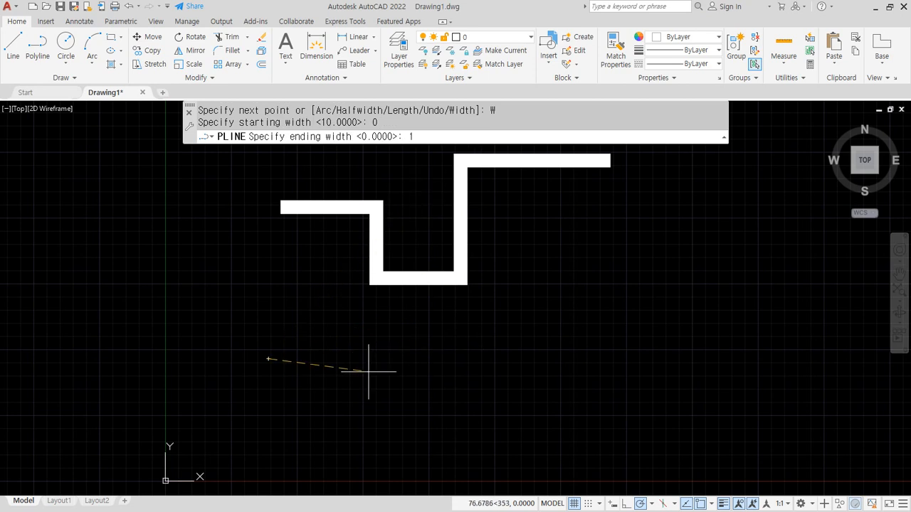
text(0)
key(Return)
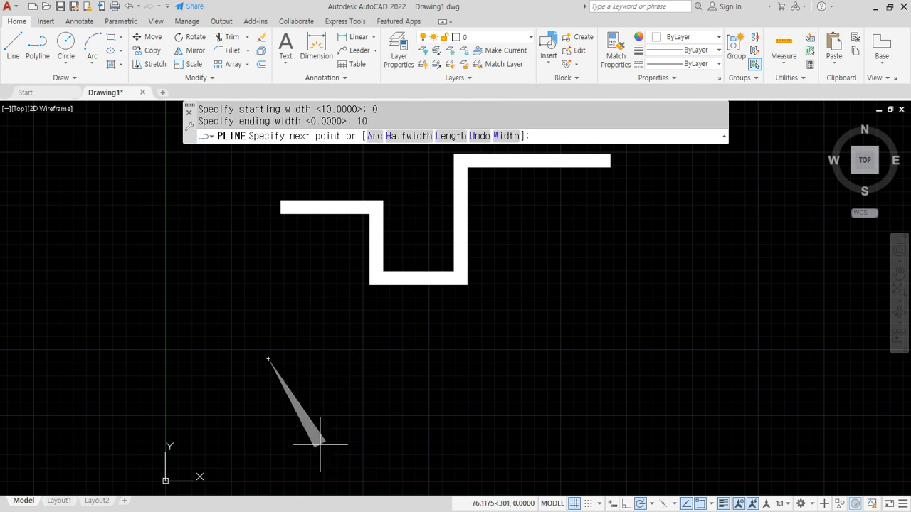
click(320, 358)
Continue the polyline to the right with a long horizontal segment whose starting and ending widths are 0.
scroll(321, 359, up, 4)
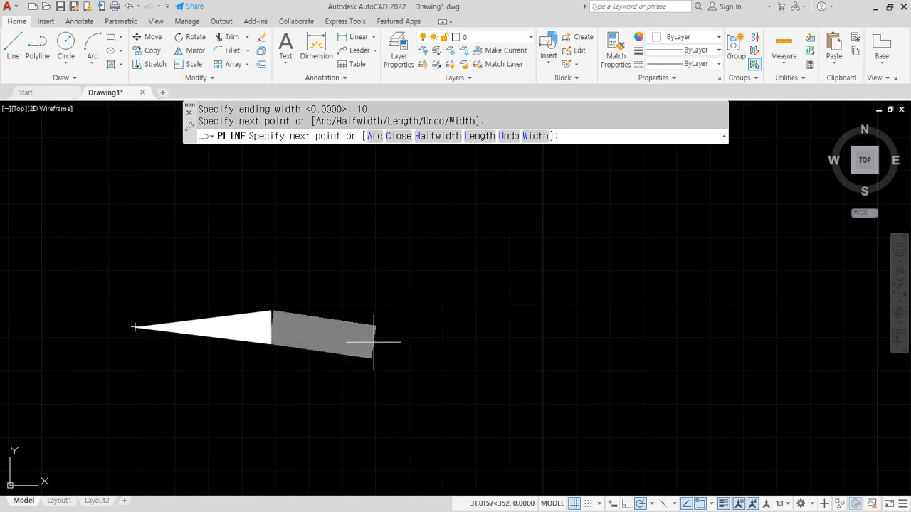
text(w)
key(Return)
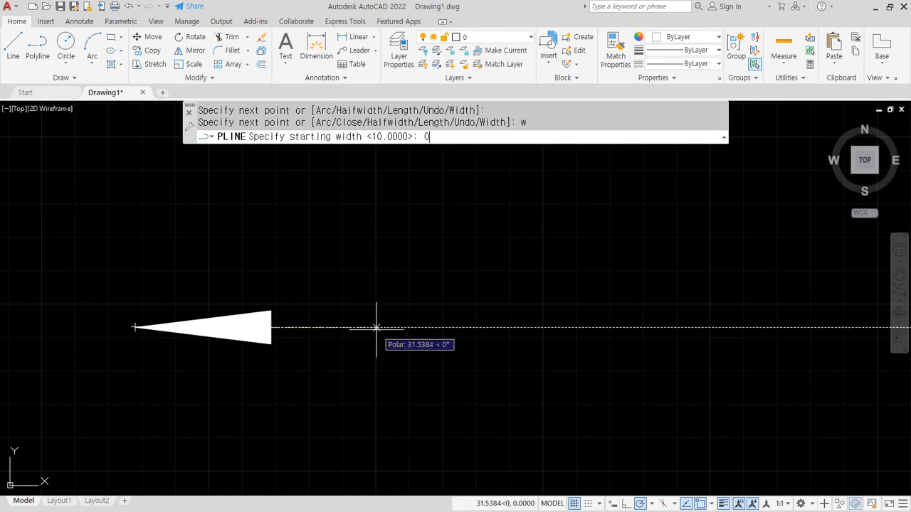
text(0)
key(Return)
text(0)
key(Return)
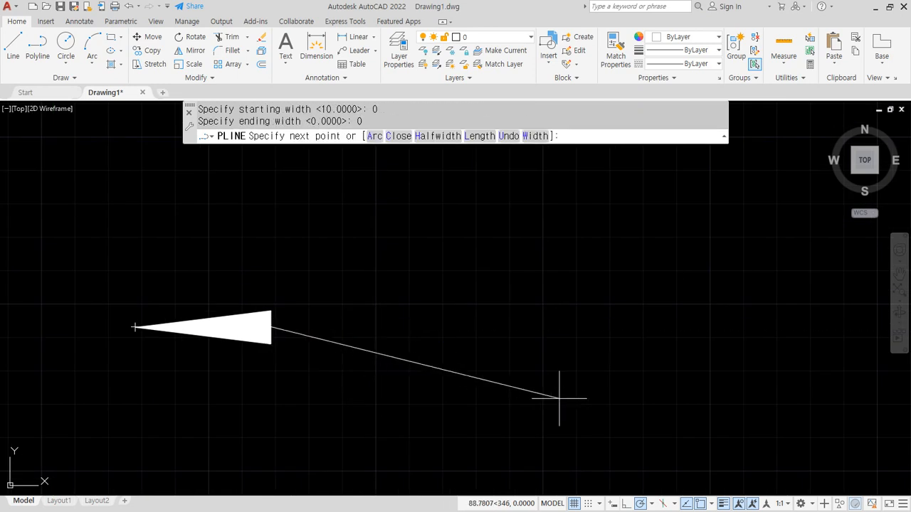
click(649, 327)
Finish the double-headed arrow with a horizontal segment tapering from starting width 10 to ending width 0.
text(w)
key(Return)
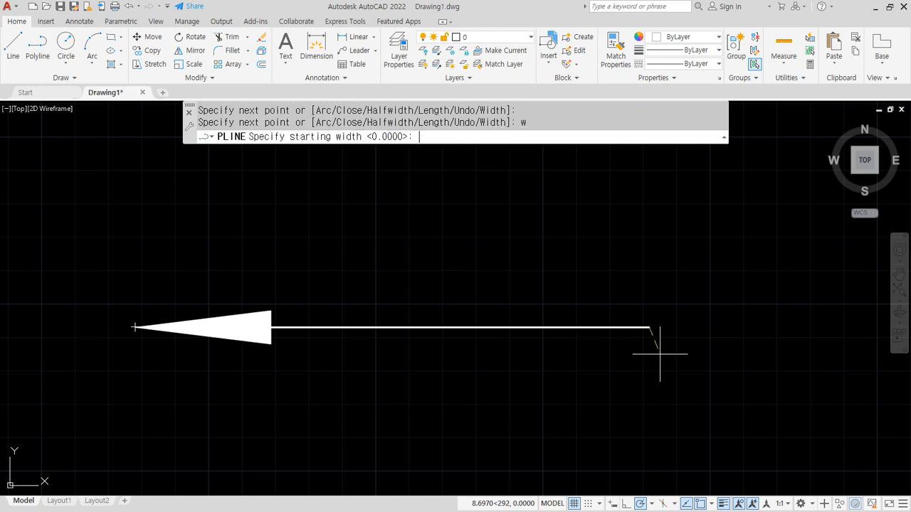
key(Return)
text(0)
key(Return)
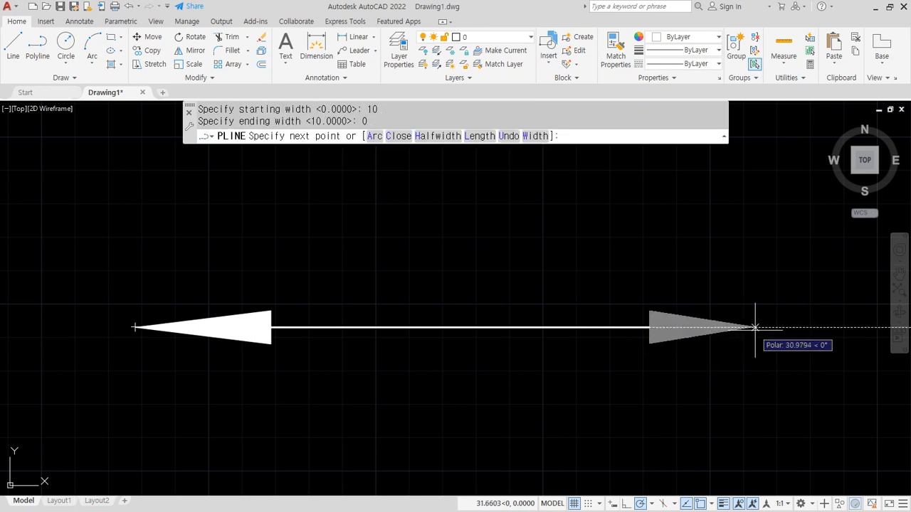
click(788, 327)
key(Return)
middle_drag(467, 449, 462, 386)
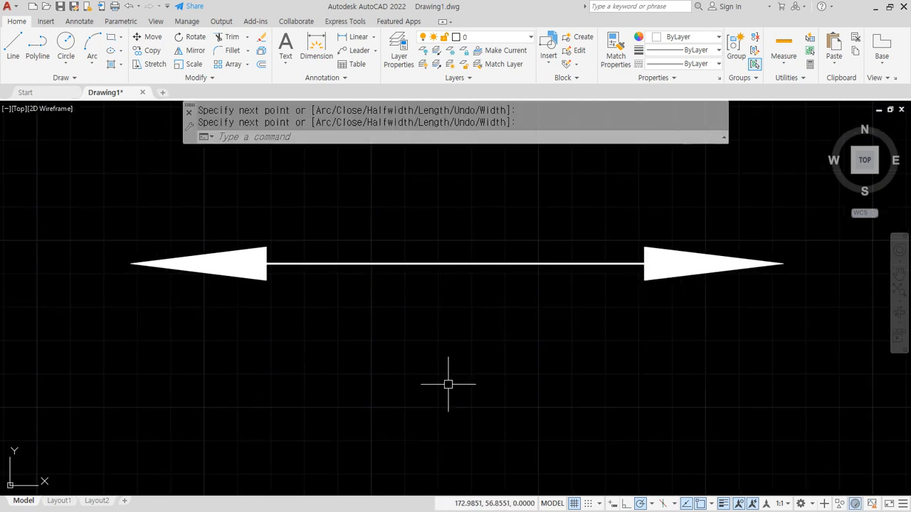
key(Return)
click(52, 377)
click(147, 377)
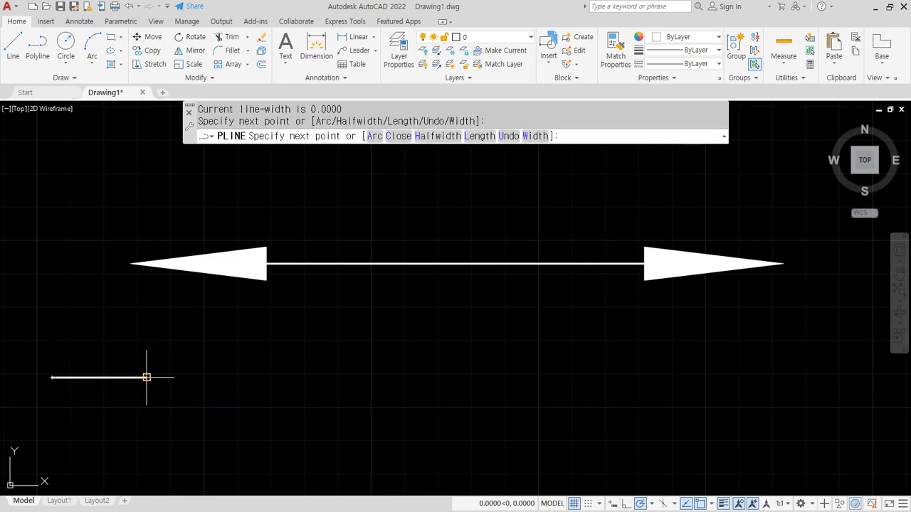
text(w)
key(Return)
text(0)
key(Return)
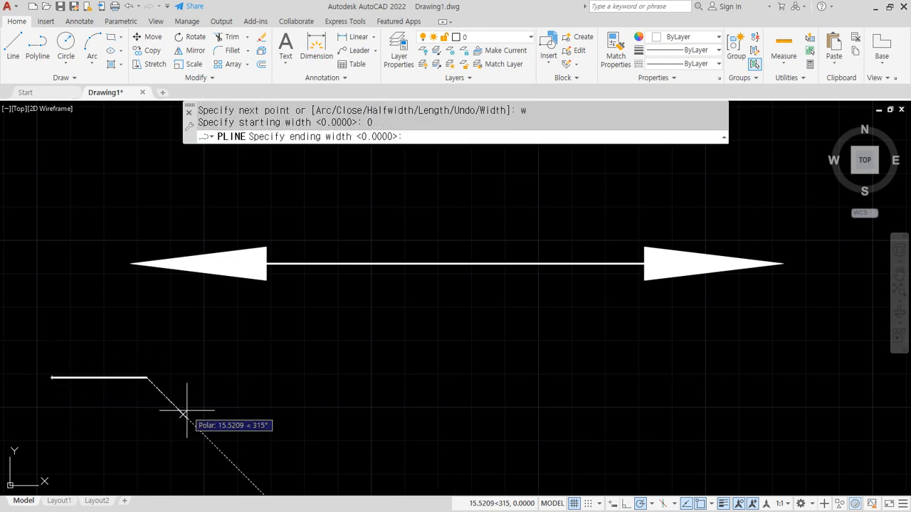
key(Escape)
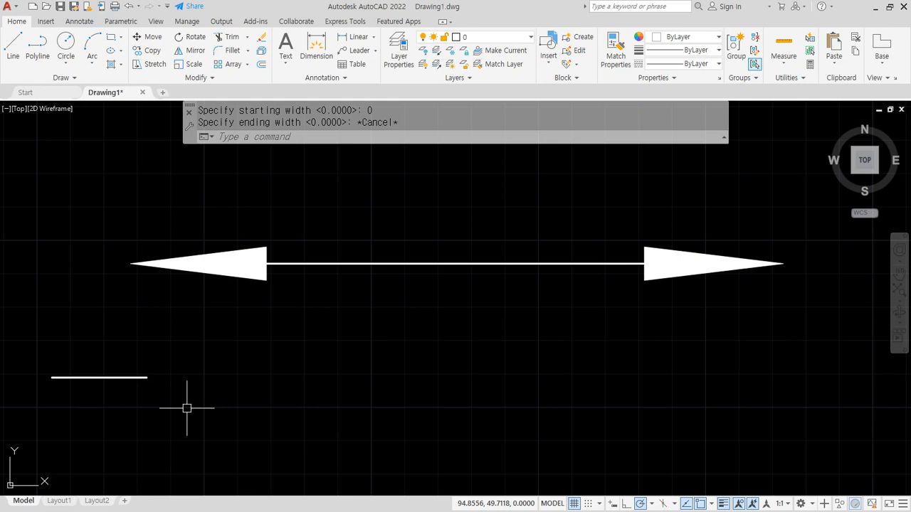
click(128, 378)
key(Delete)
Start a polyline below the arrow with a short horizontal zero-width segment, followed by one tapering from width 10 to 0.
text(pl)
key(Return)
click(48, 373)
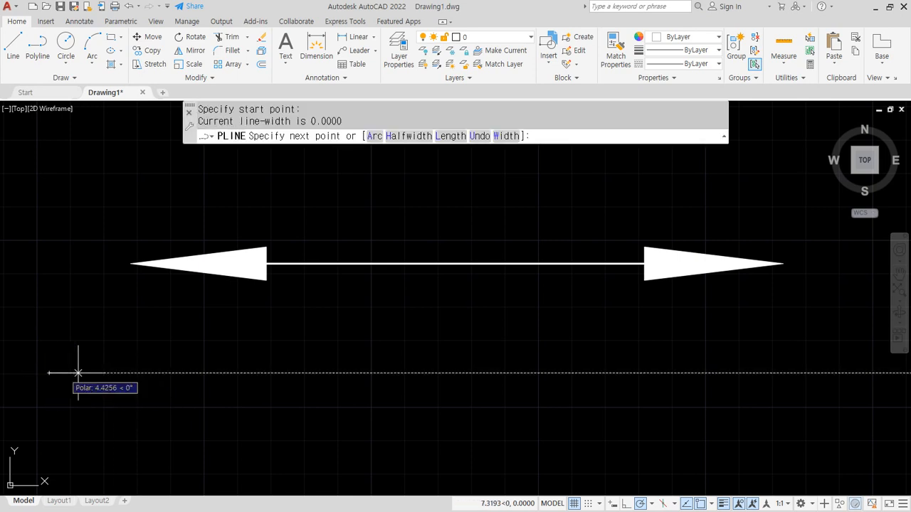
click(130, 373)
text(w)
key(Return)
text(1)
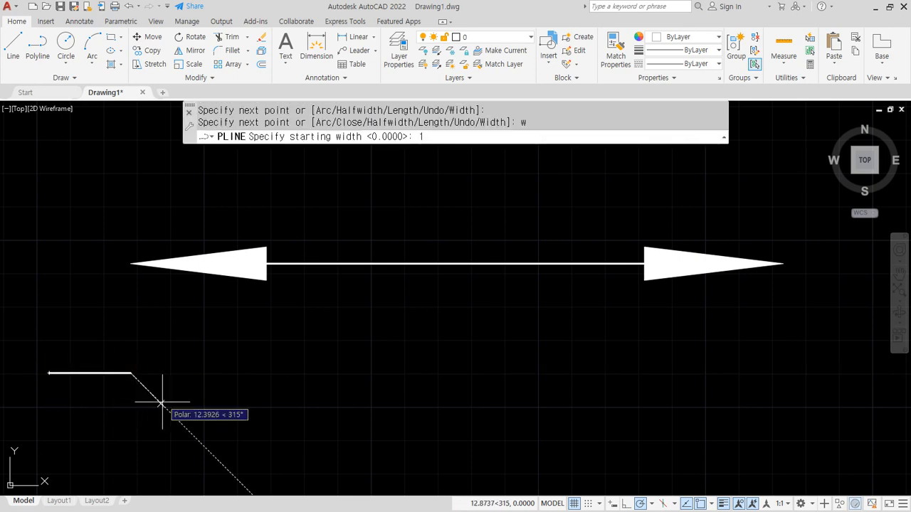
text(0)
key(Return)
text(0)
key(Return)
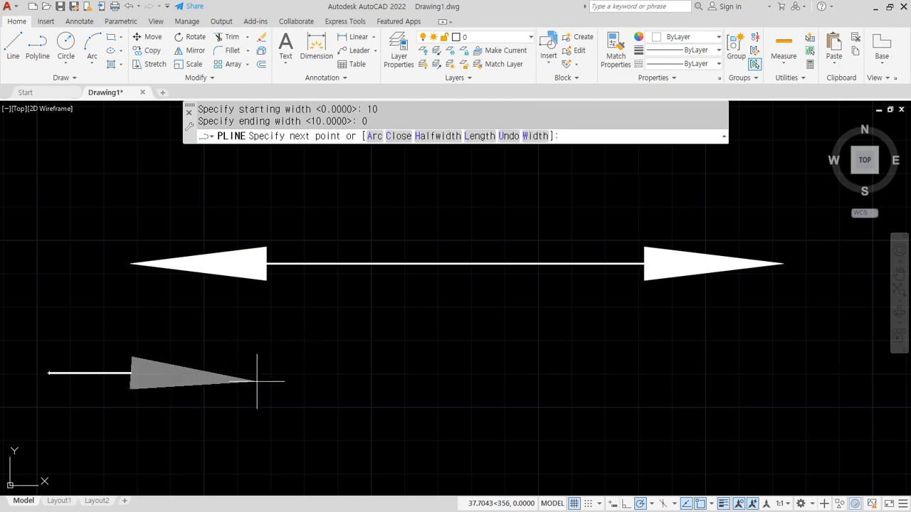
click(261, 373)
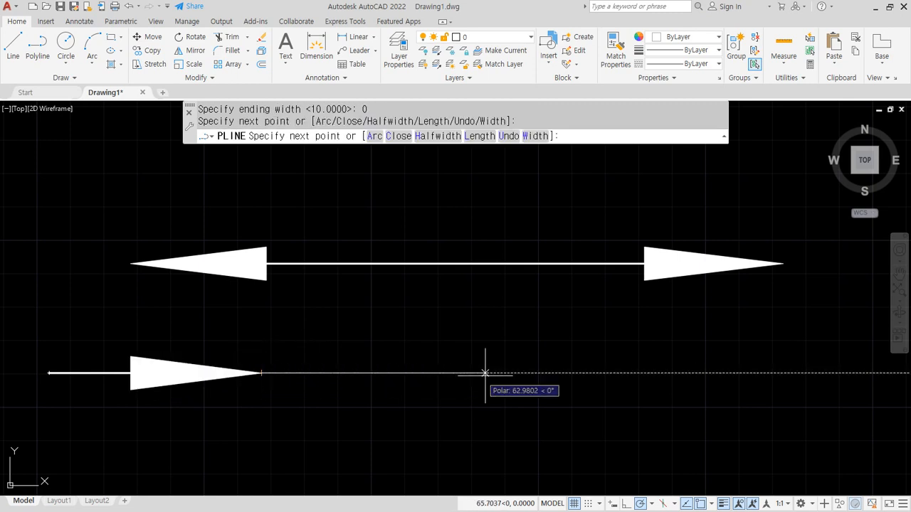
Continue with a long horizontal zero-width segment, followed by one widening from starting width 0 to ending width 10.
click(640, 373)
text(w)
key(Return)
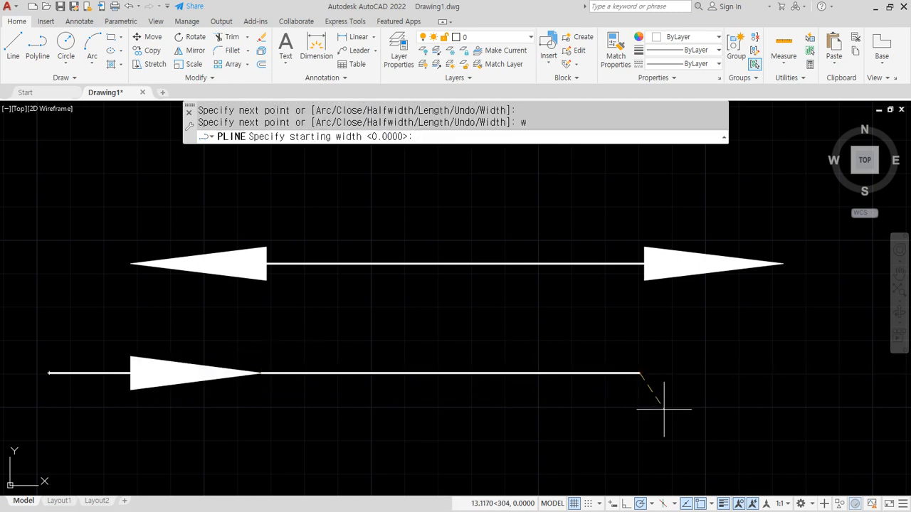
text(0)
key(Return)
text(10)
key(Return)
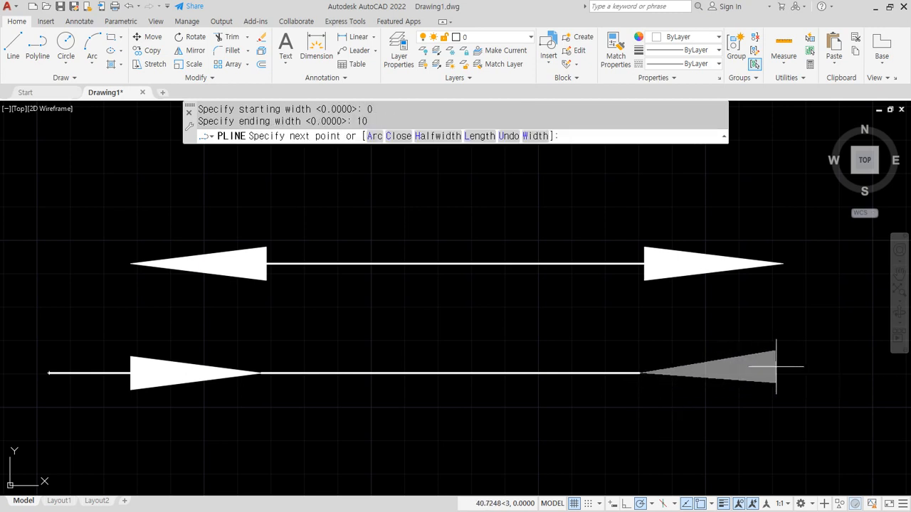
click(783, 372)
End the lower polyline with a short horizontal segment whose starting and ending widths are 0.
text(w)
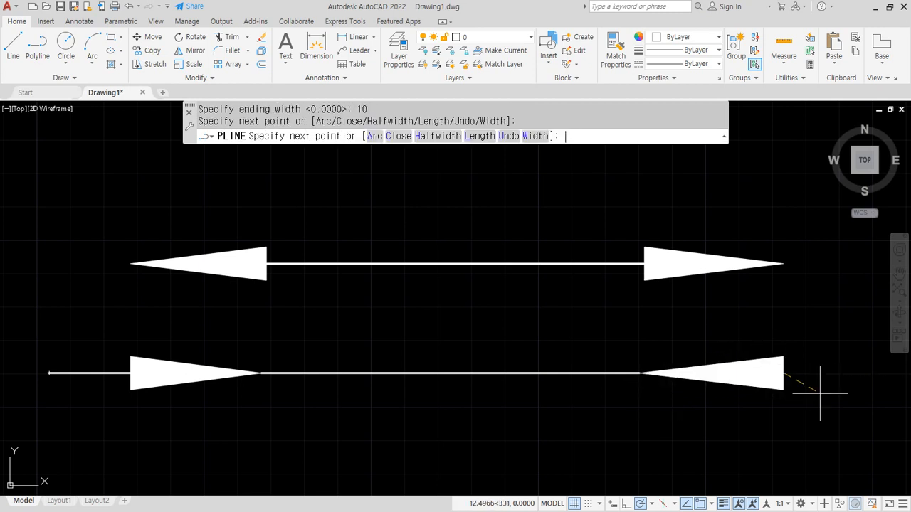
key(Return)
text(0)
key(Return)
text(0)
key(Return)
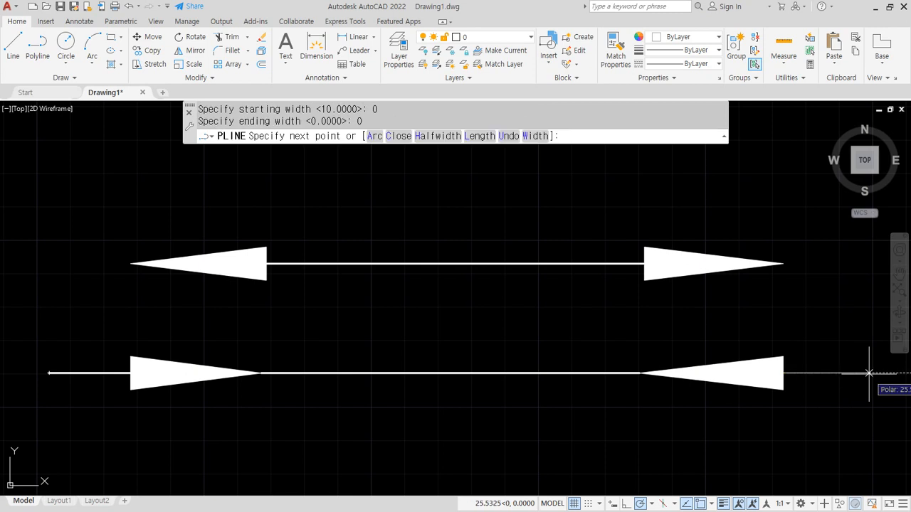
click(860, 372)
key(Return)
scroll(544, 358, down, 2)
middle_drag(543, 360, 522, 334)
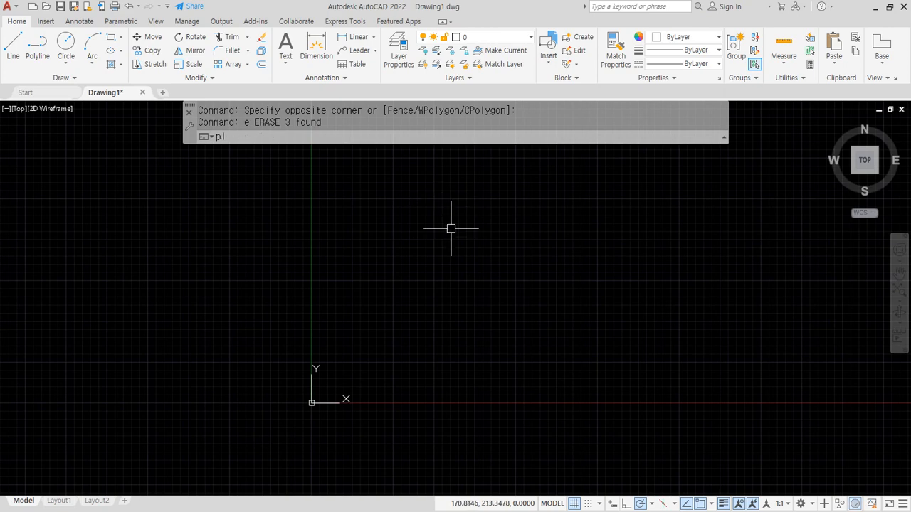
Draw a spiral polyline in Arc mode from four growing semicircles, with endpoints alternating above and below the start point.
key(Return)
click(400, 254)
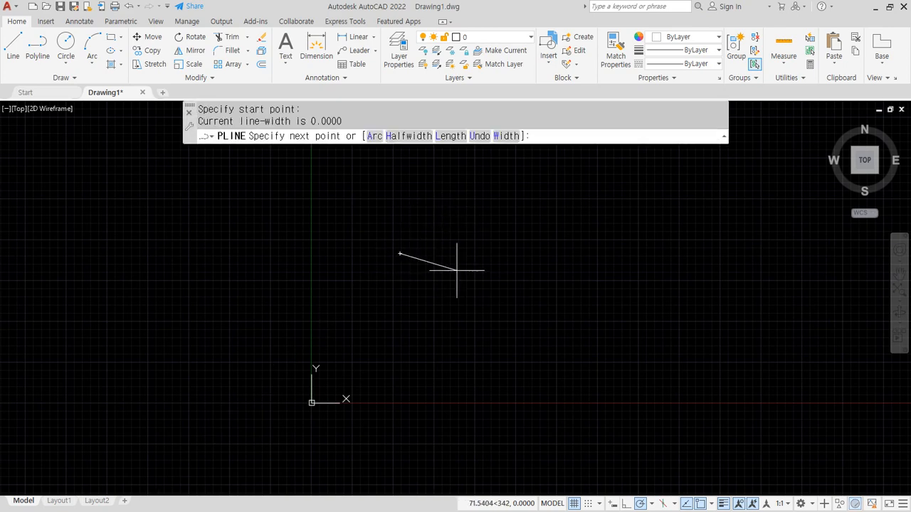
click(371, 136)
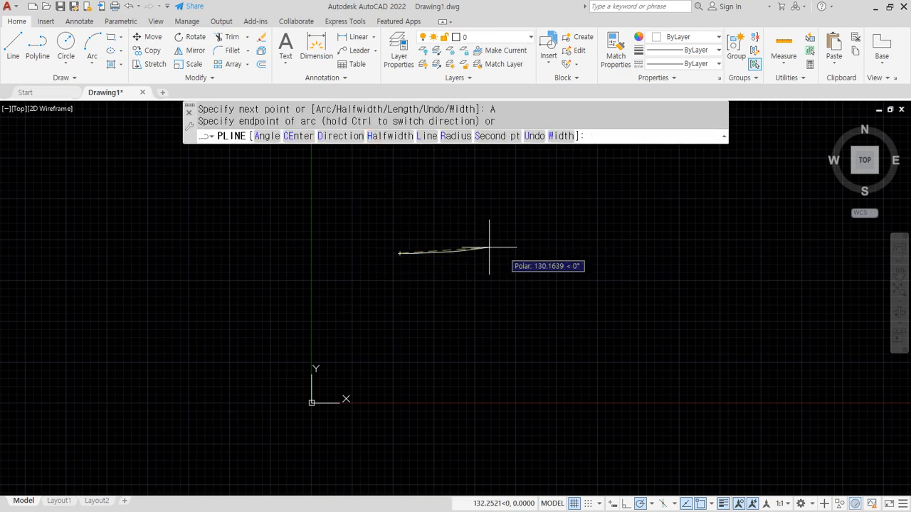
click(399, 191)
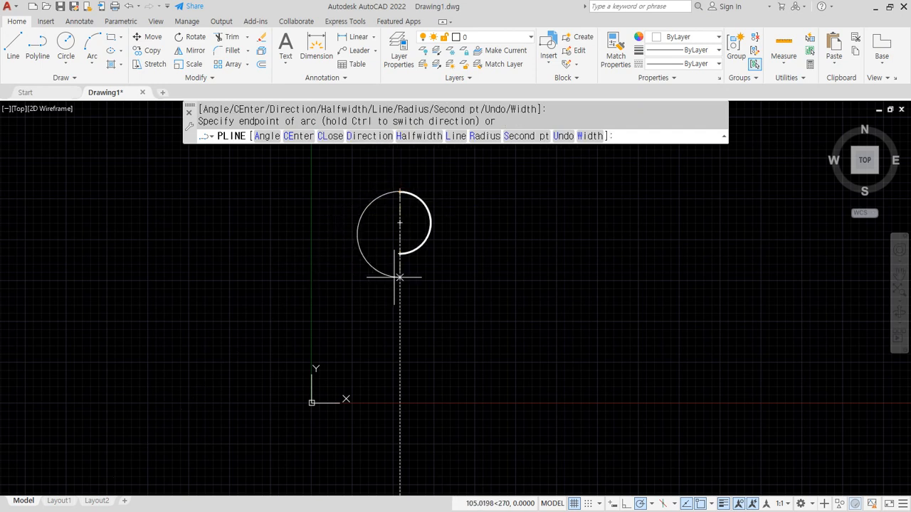
click(400, 301)
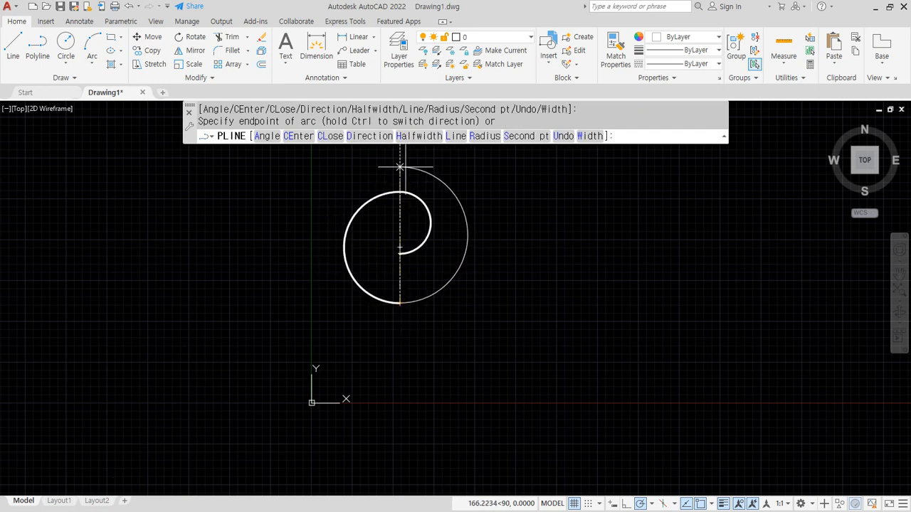
middle_drag(400, 161, 402, 251)
click(402, 215)
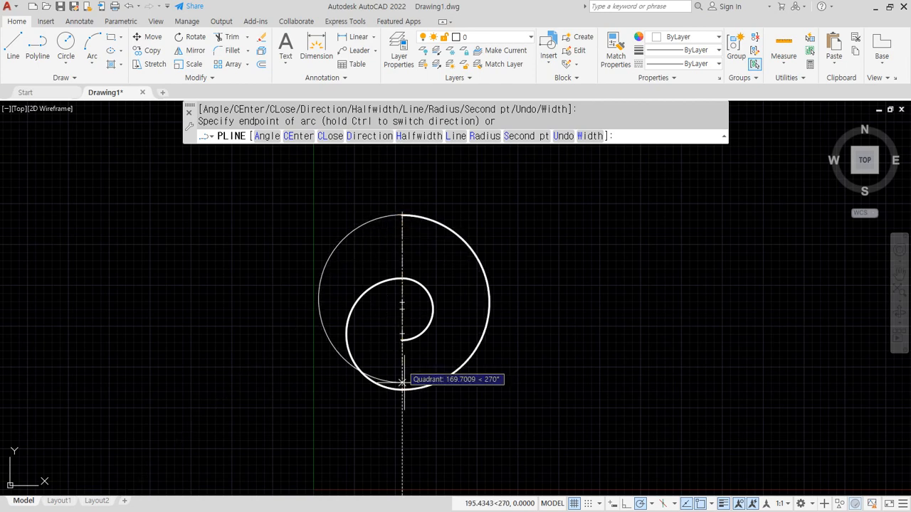
click(408, 472)
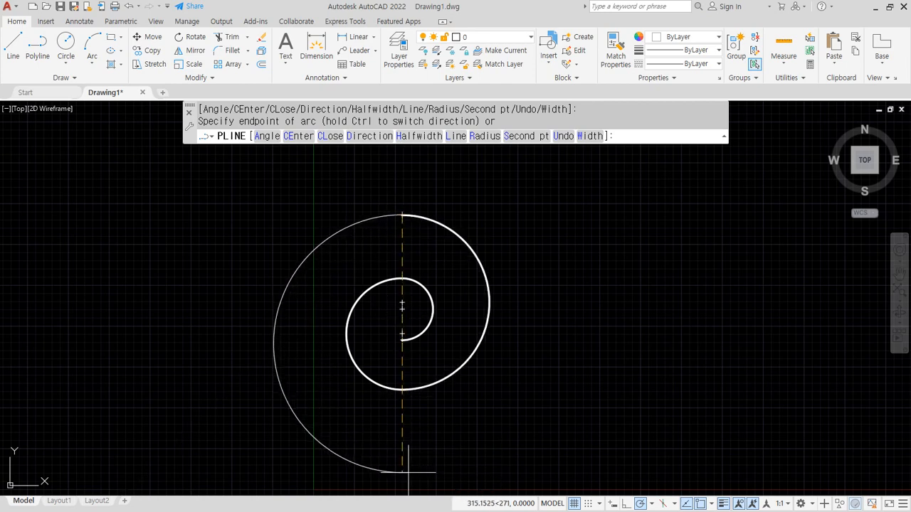
key(Return)
Select the spiral to check that its arcs form one polyline, and clear the selection.
middle_drag(276, 382, 273, 375)
click(449, 372)
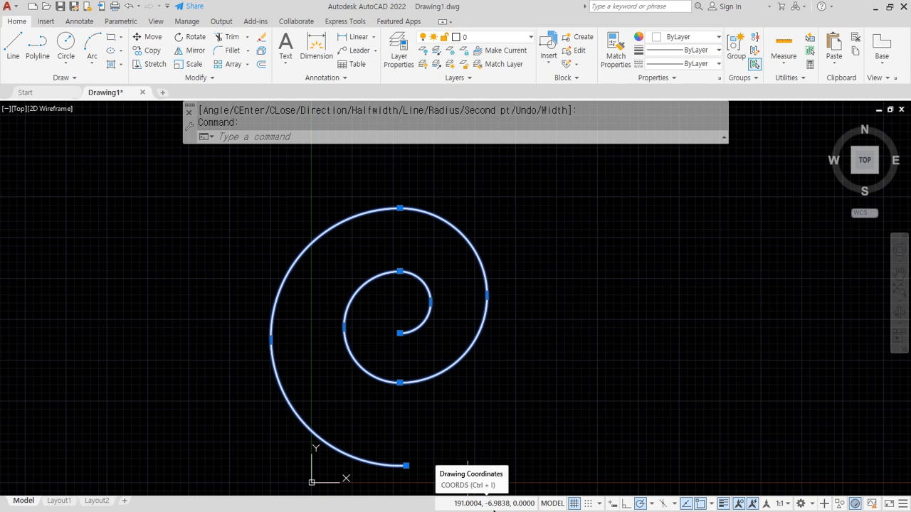
key(Escape)
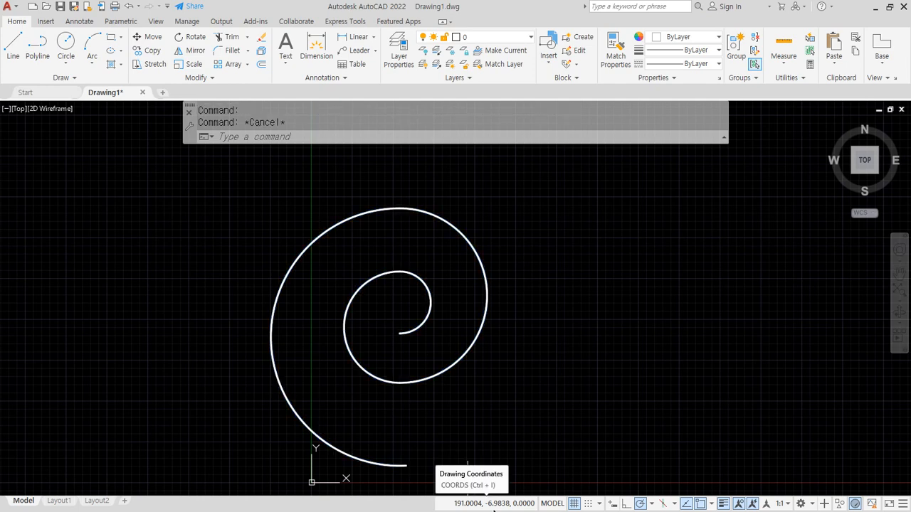
Draw a closed D-shaped polyline beside the spiral: a horizontal line, a semicircle about 150 high, an equal line back, and a straight closing side.
key(space)
click(620, 301)
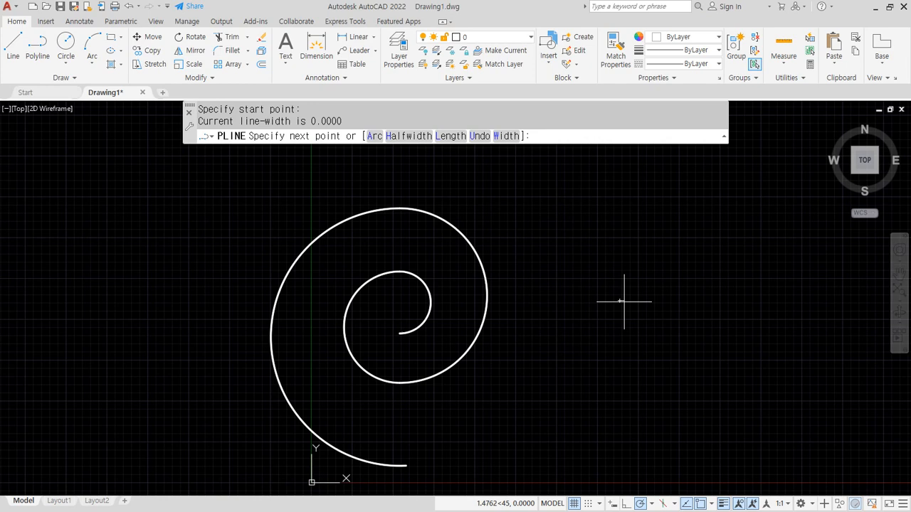
click(789, 301)
text(a)
key(Return)
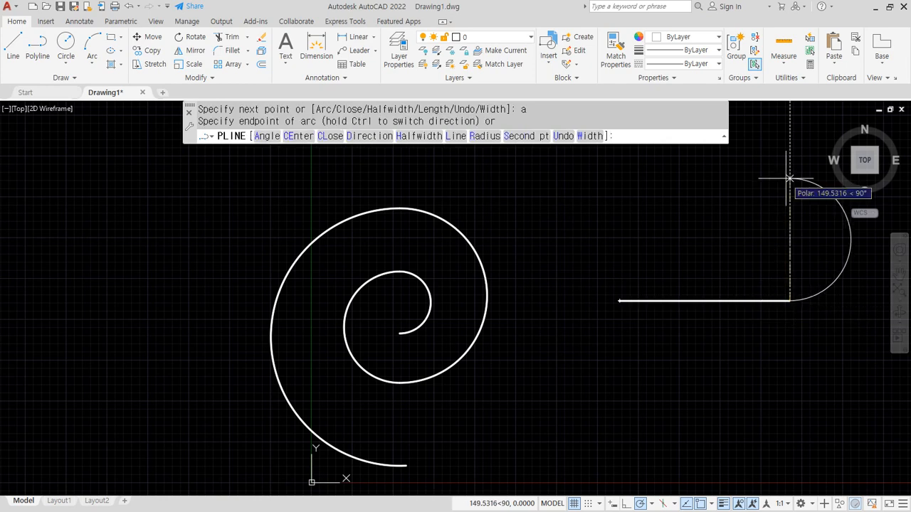
click(789, 179)
text(l)
key(Return)
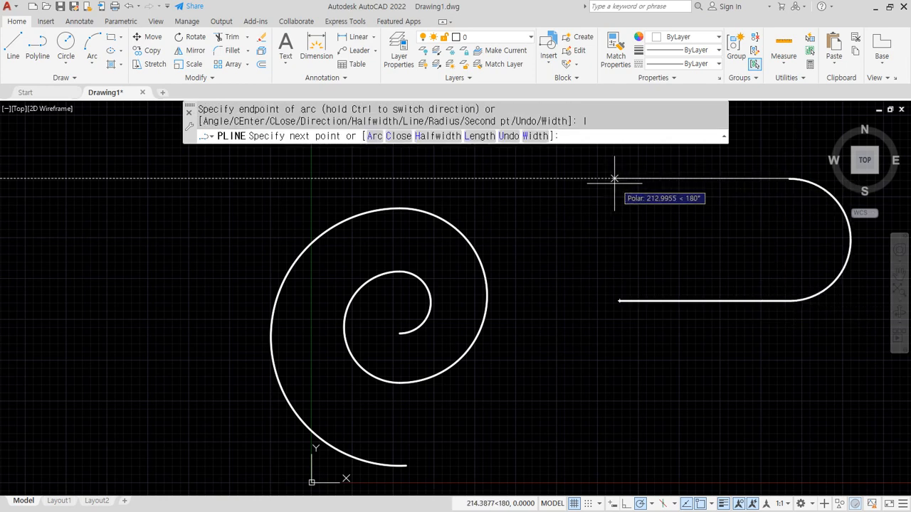
click(619, 178)
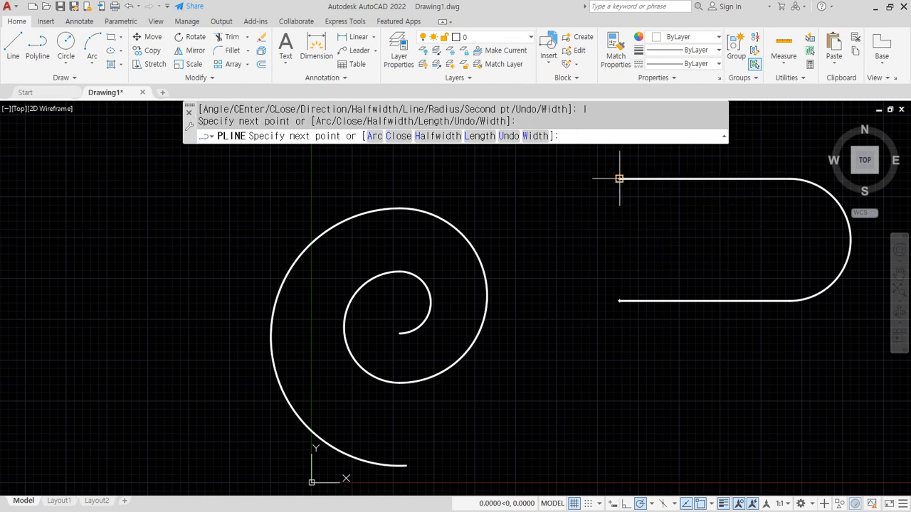
text(c)
key(Return)
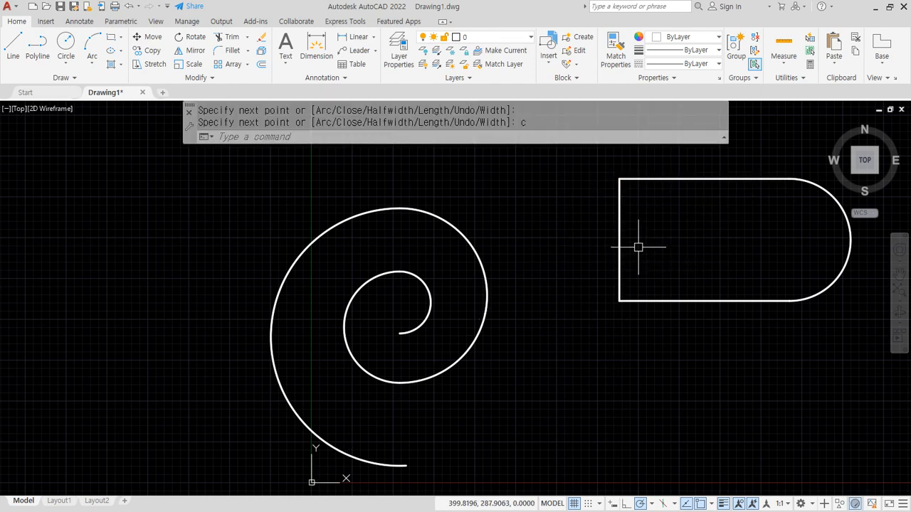
Use PEDIT to open the D-shaped polyline by removing its straight closing side, and close it again.
middle_drag(654, 271, 562, 274)
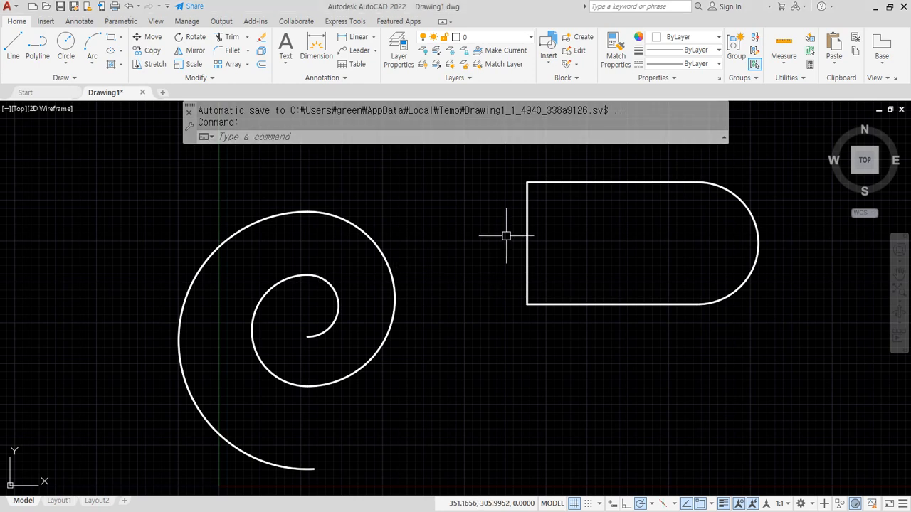
text(pedit)
key(Return)
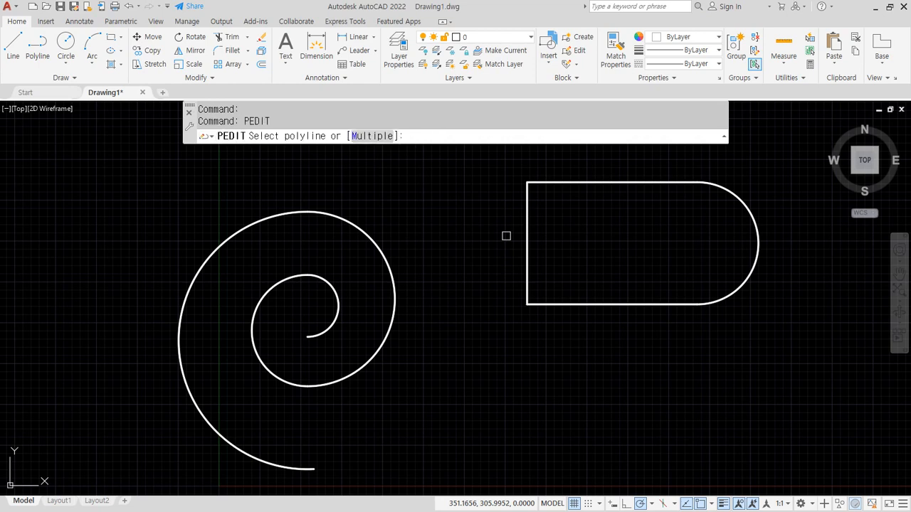
click(526, 236)
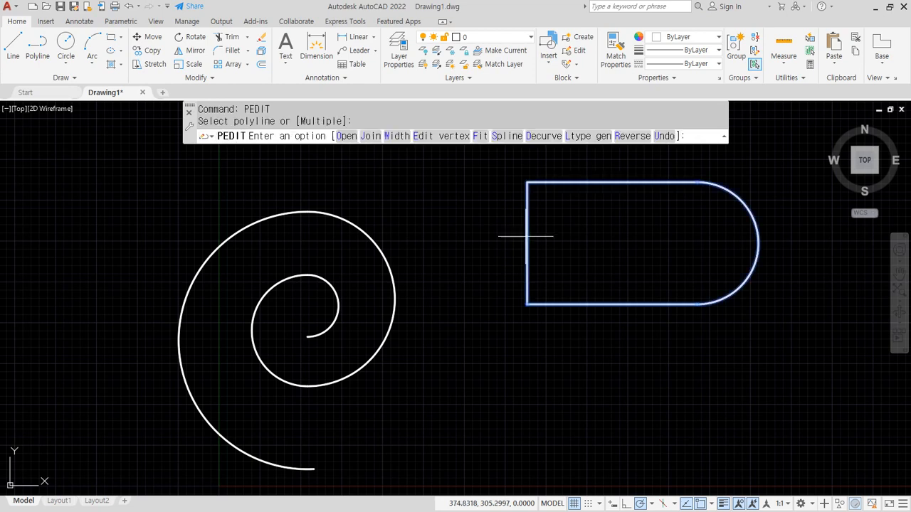
click(348, 137)
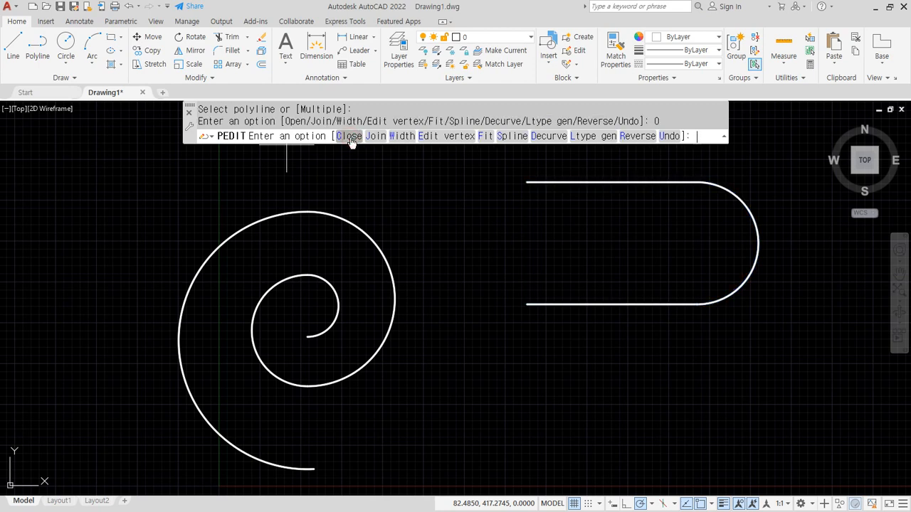
mouse_move(510, 154)
mouse_down()
mouse_move(498, 158)
mouse_move(587, 281)
mouse_move(519, 162)
mouse_up()
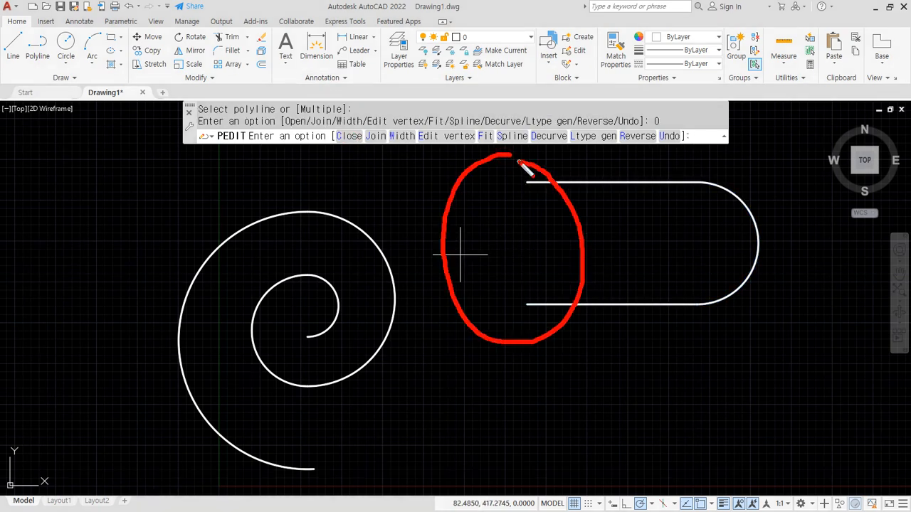
click(345, 137)
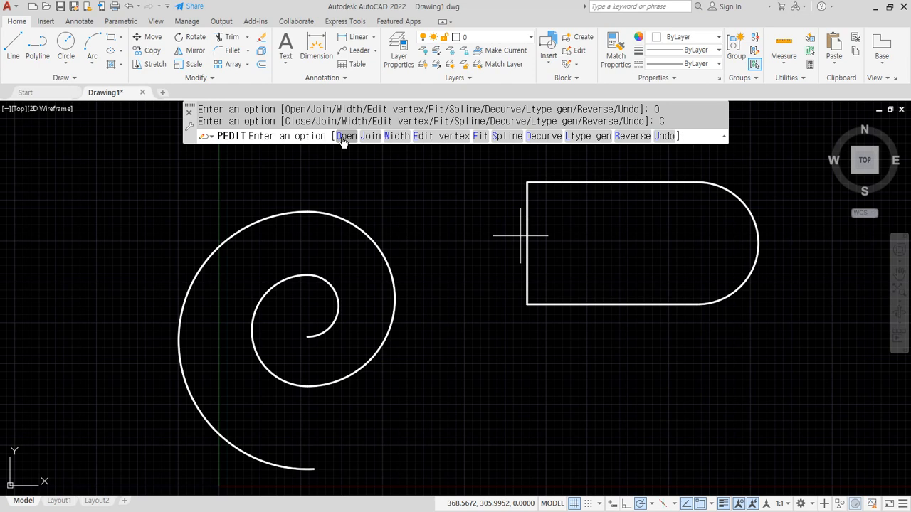
Repeat the Open and Close options on the D-shaped polyline, ending on Close, and exit PEDIT.
click(346, 136)
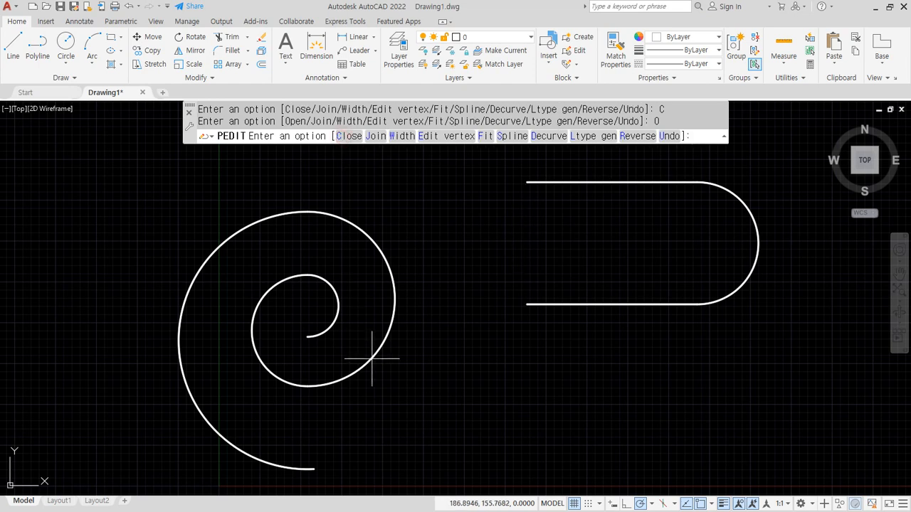
mouse_move(351, 150)
mouse_down()
mouse_move(335, 129)
mouse_move(360, 157)
mouse_up()
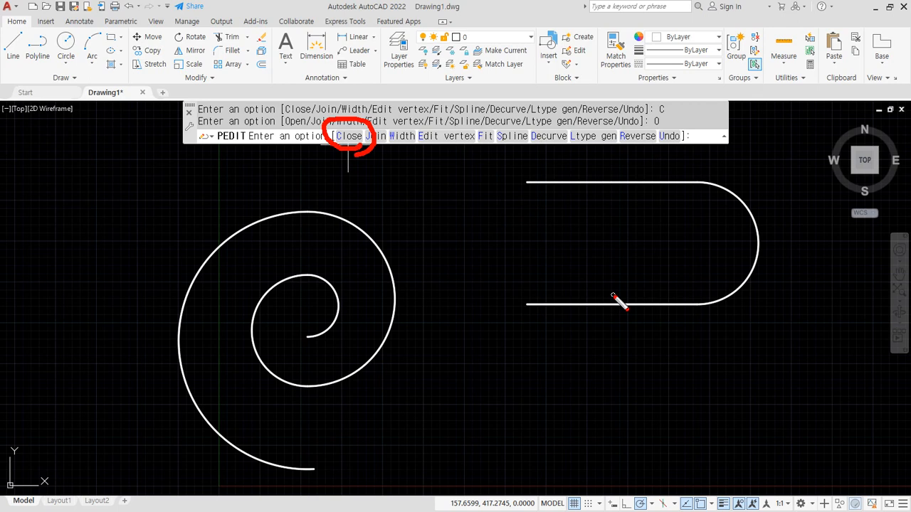
key(Escape)
click(343, 137)
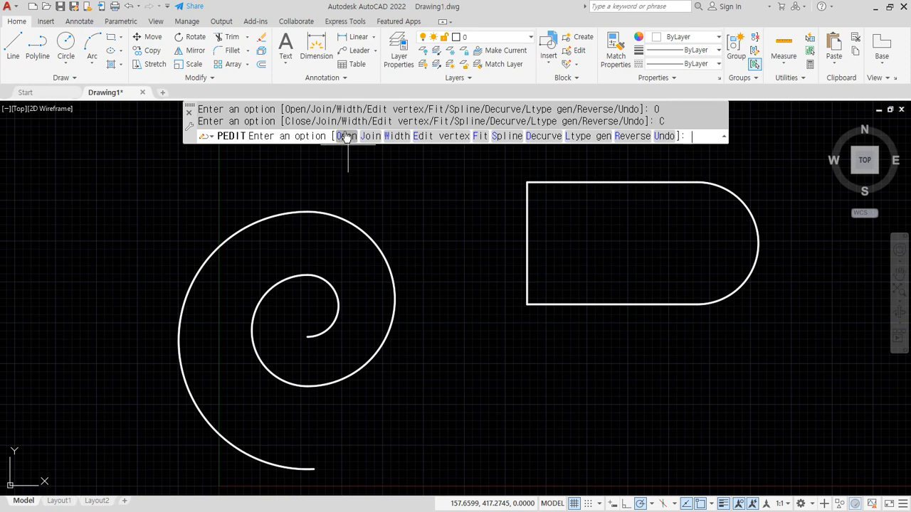
click(345, 137)
click(346, 137)
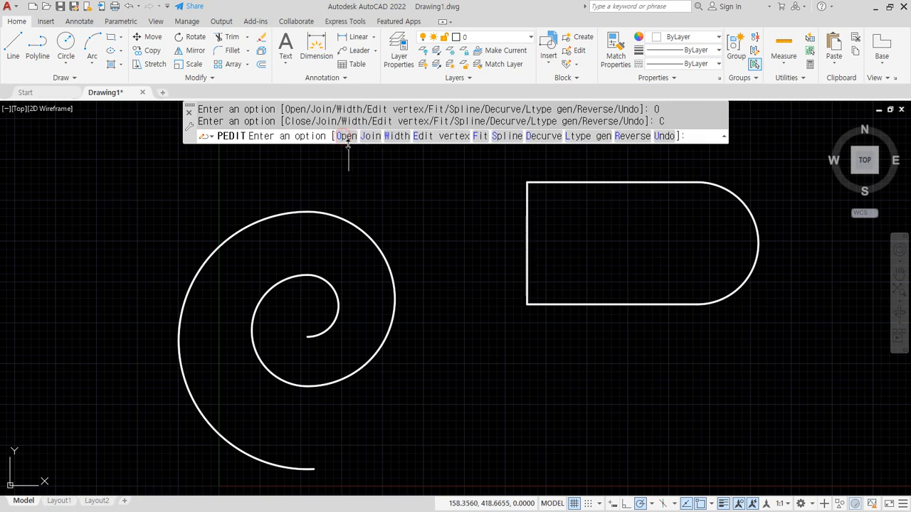
key(Escape)
Use PEDIT to close the spiral polyline with an arc and open it again.
key(Return)
click(349, 216)
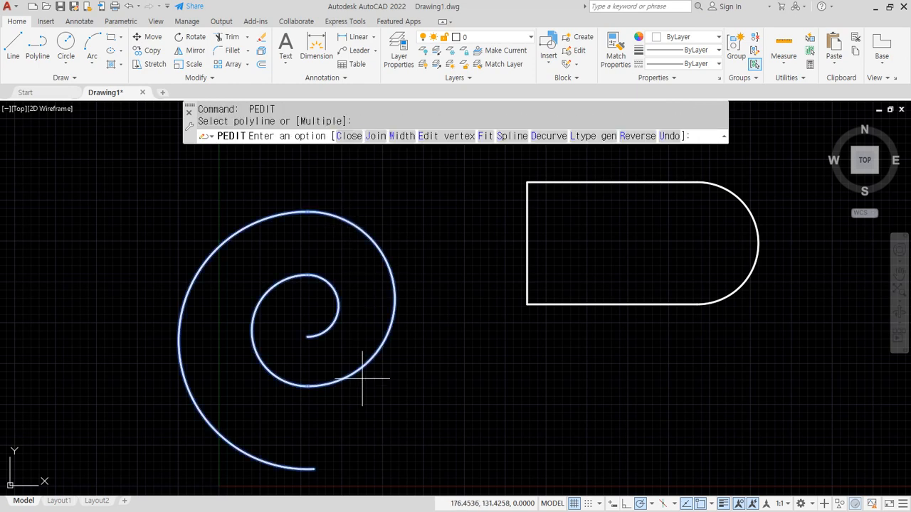
mouse_move(249, 489)
mouse_down()
mouse_move(315, 194)
mouse_move(315, 488)
mouse_move(285, 490)
mouse_up()
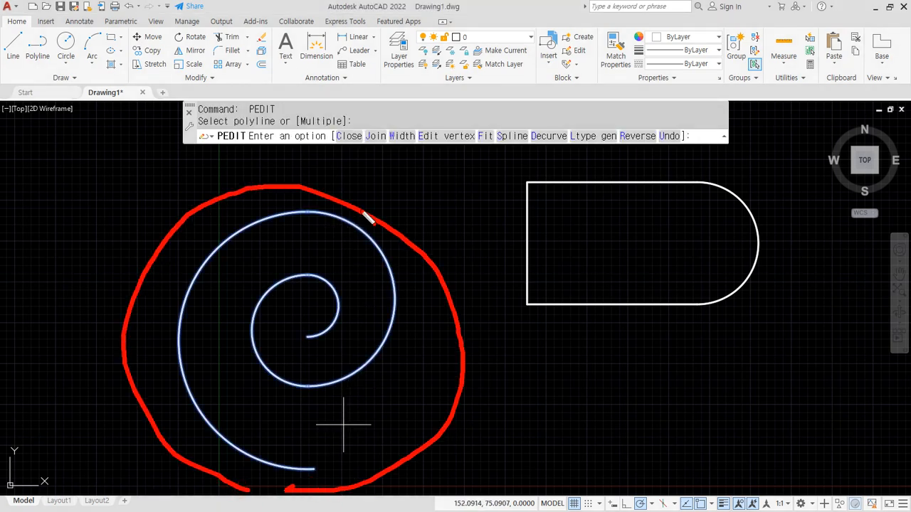
click(348, 136)
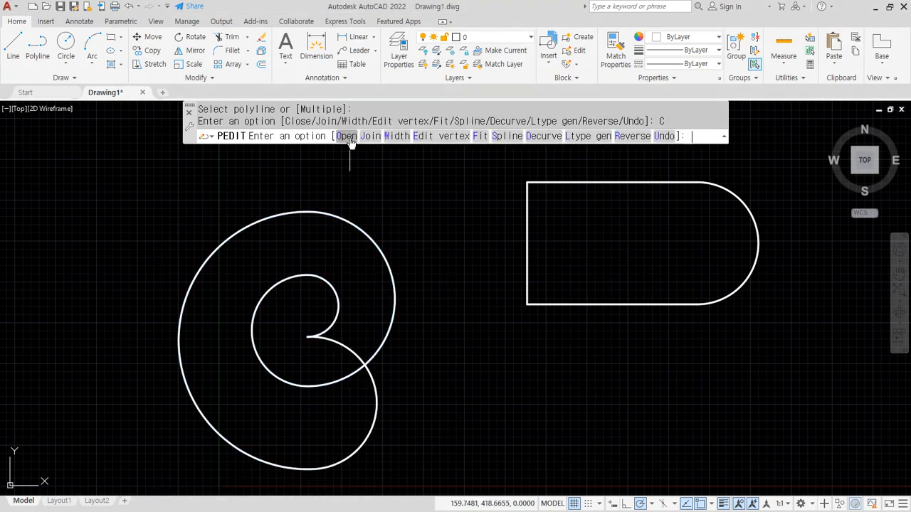
click(346, 136)
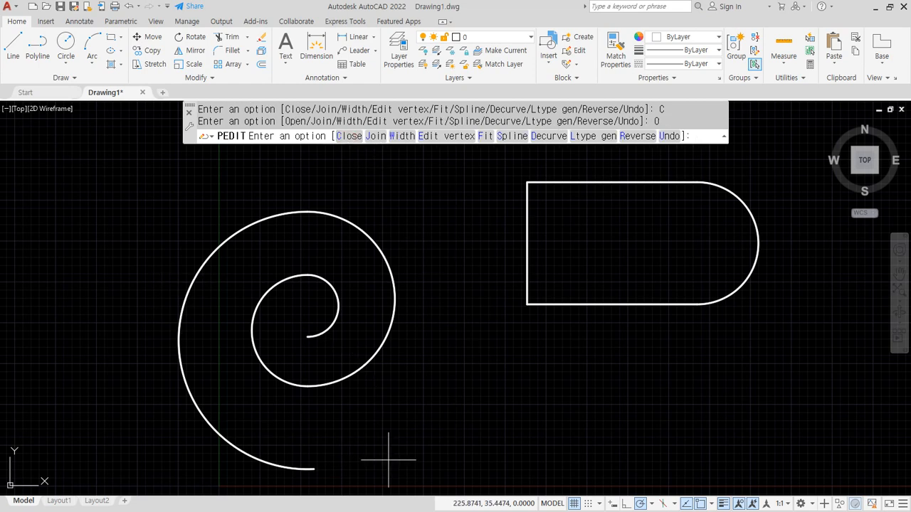
key(Escape)
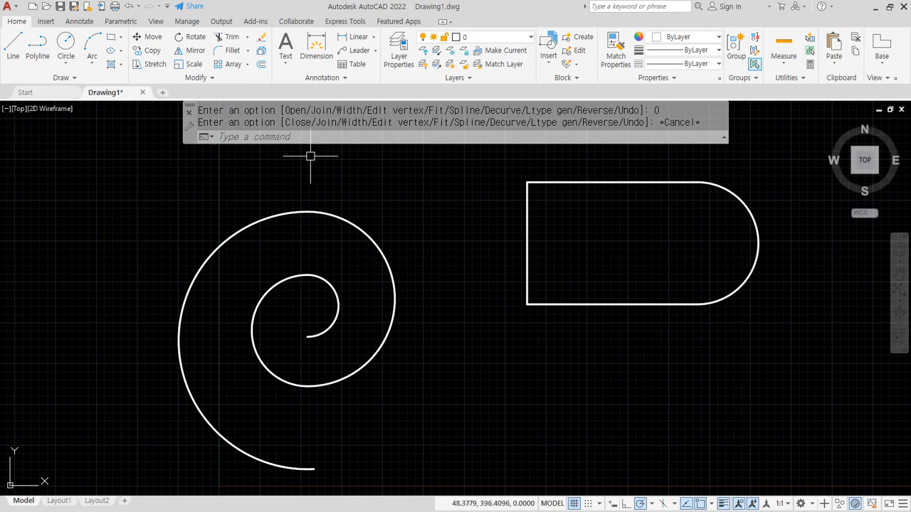
Set the width of all segments of the D-shaped polyline to 10 with PEDIT.
text(pe)
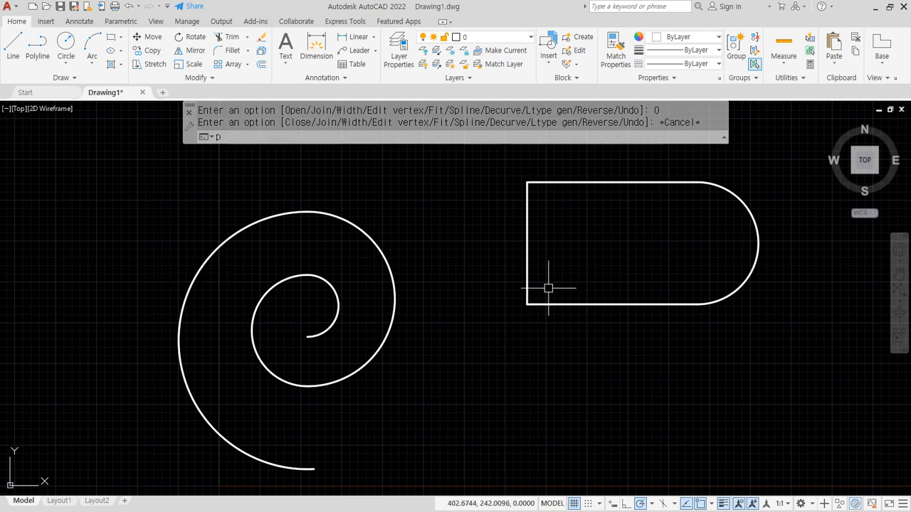
key(Return)
click(562, 182)
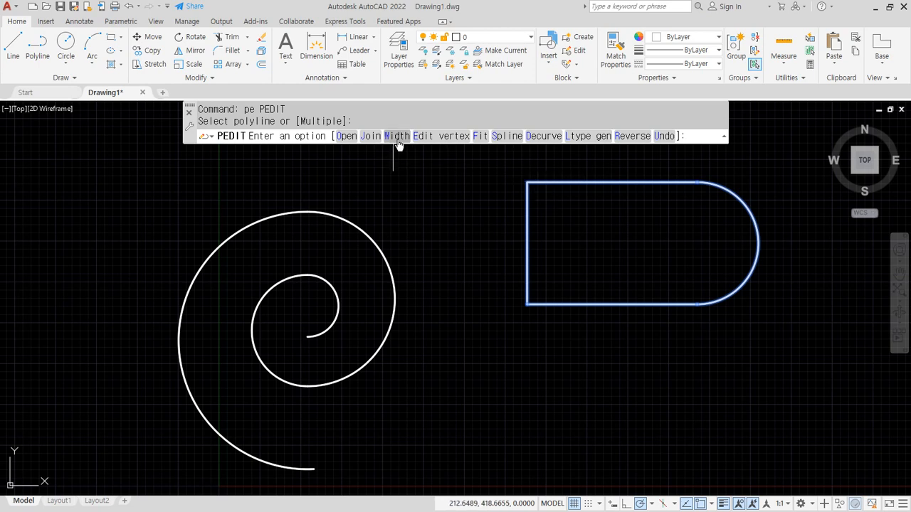
click(398, 137)
text(10)
key(Return)
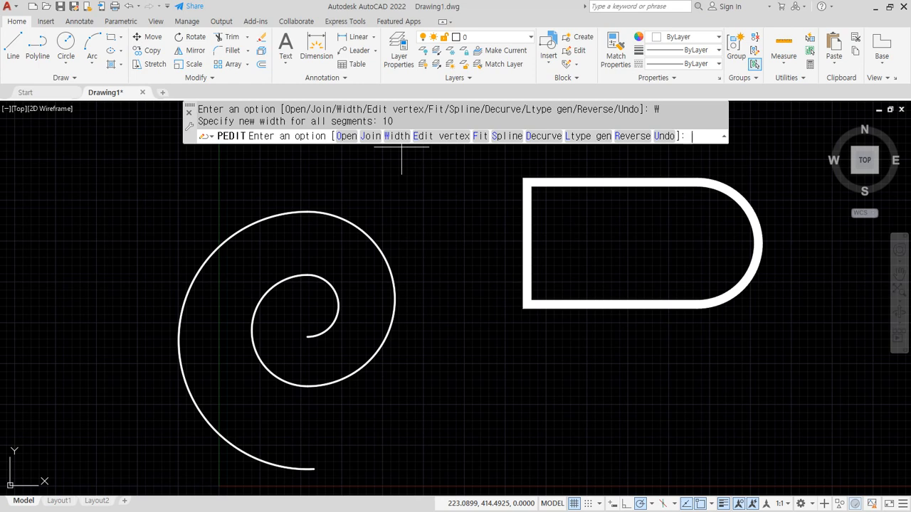
key(Return)
Set the width of all segments of the spiral polyline to 10 with PEDIT.
key(Return)
click(355, 225)
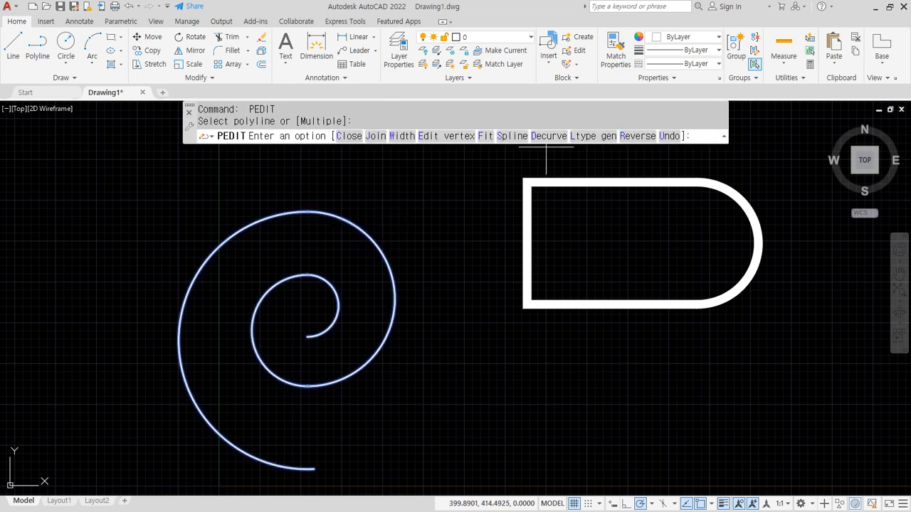
click(398, 136)
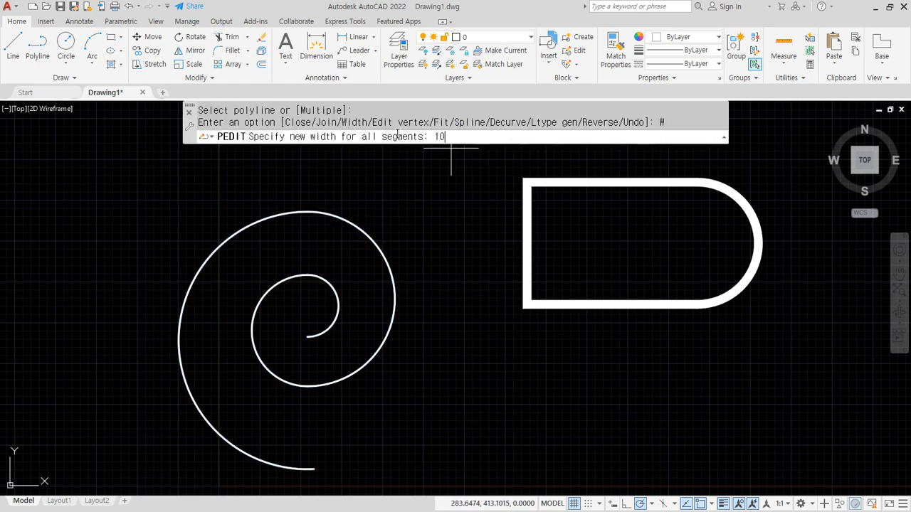
text(10)
key(Return)
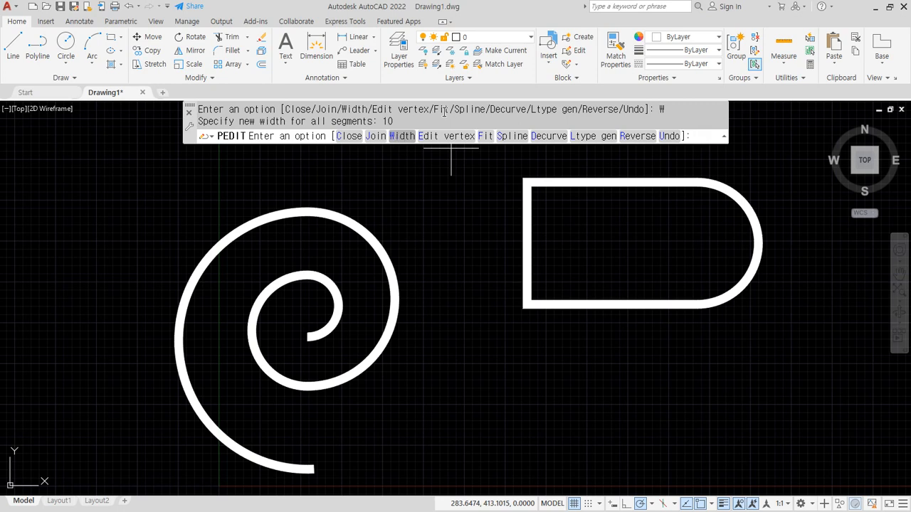
key(Return)
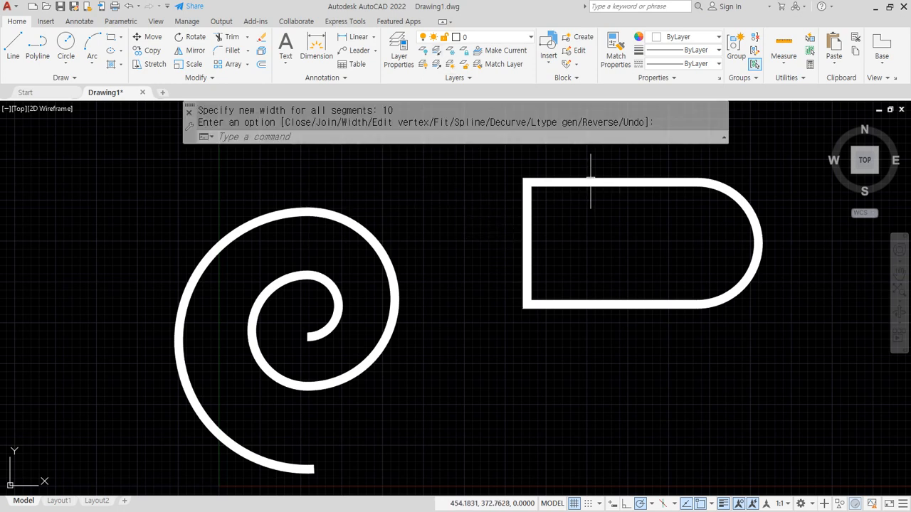
Set the width of all segments of the D-shaped polyline to 0 with PEDIT.
key(Return)
click(527, 194)
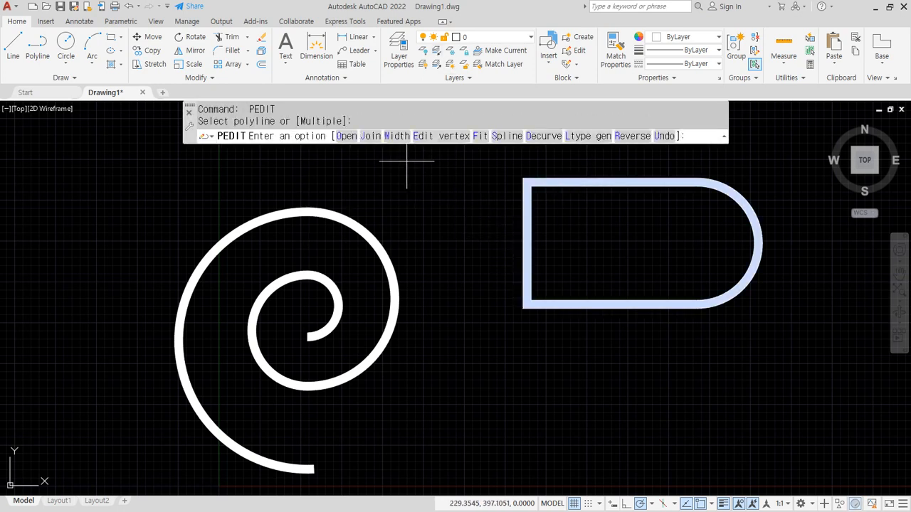
text(w)
key(Return)
text(0)
key(Return)
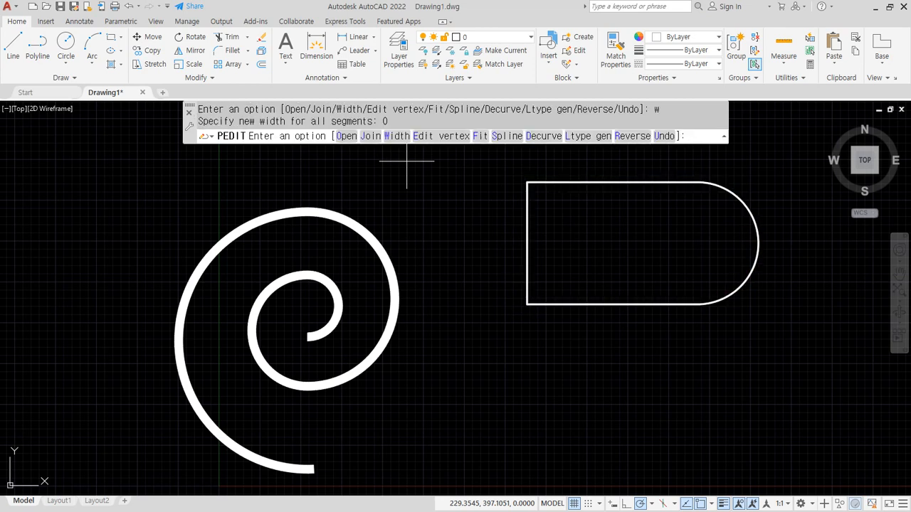
key(Return)
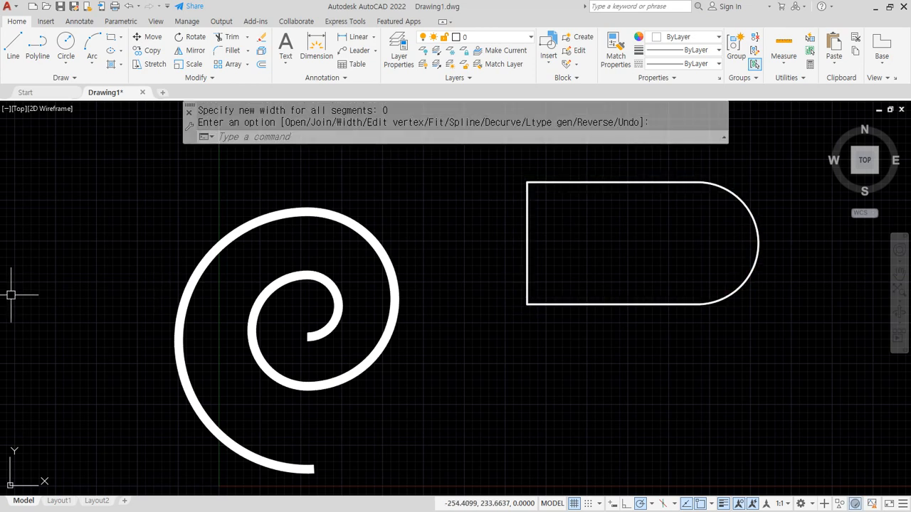
Straighten the D-shaped polyline's semicircular end into a rectangle's side with PEDIT's Decurve option.
text(pe)
key(Return)
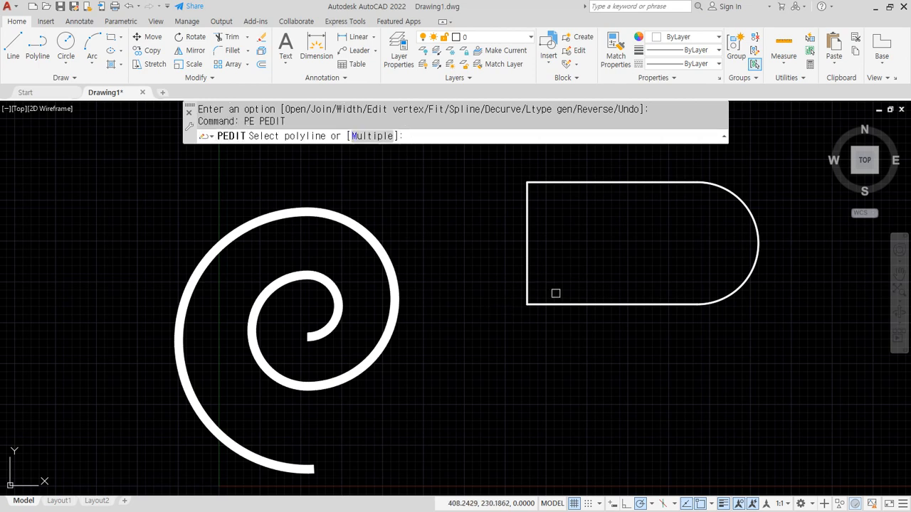
click(565, 304)
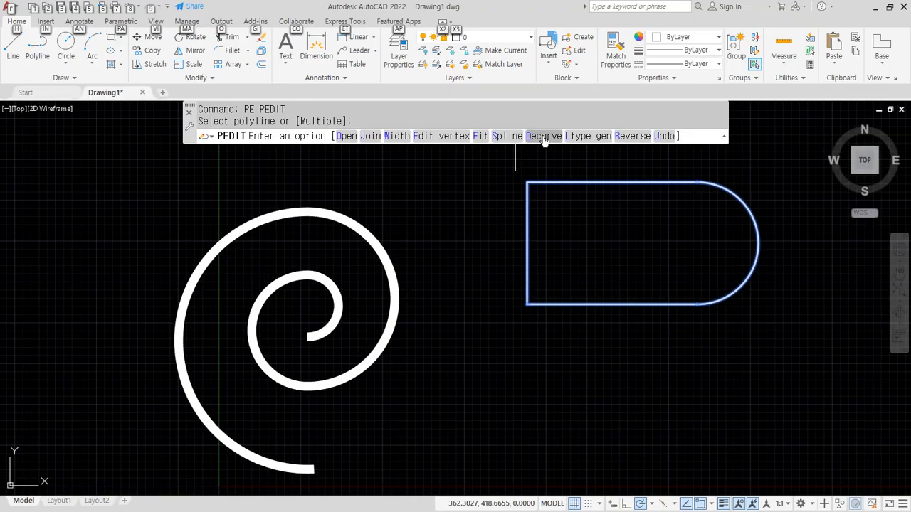
click(544, 136)
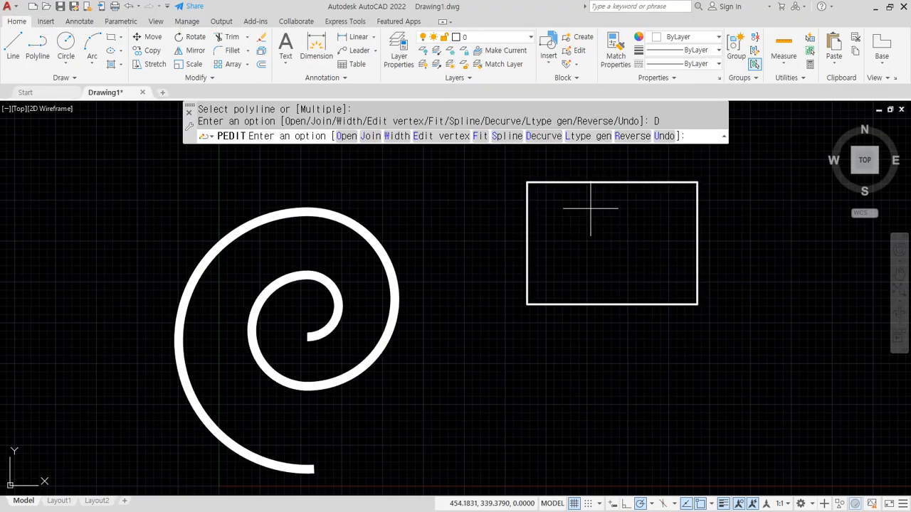
Apply the Fit option to the rectangular polyline, and replace the fitted curve using the Spline option.
click(481, 137)
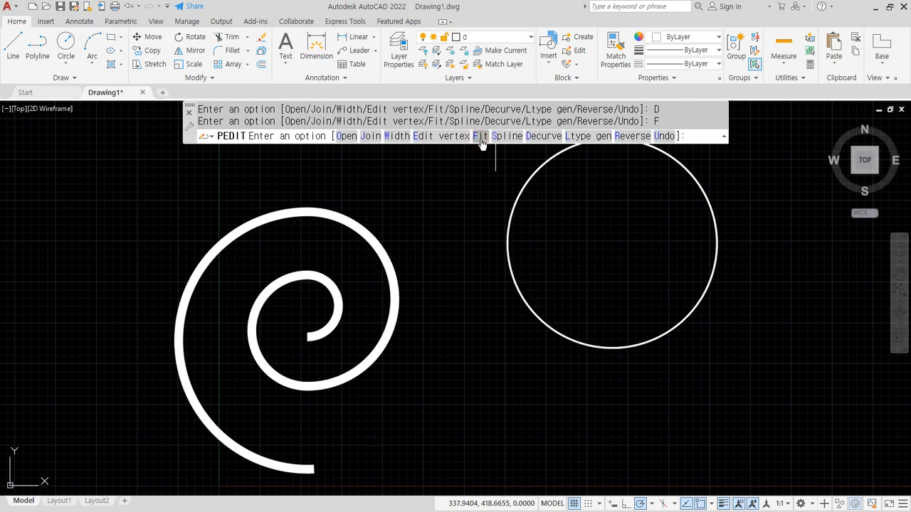
click(509, 142)
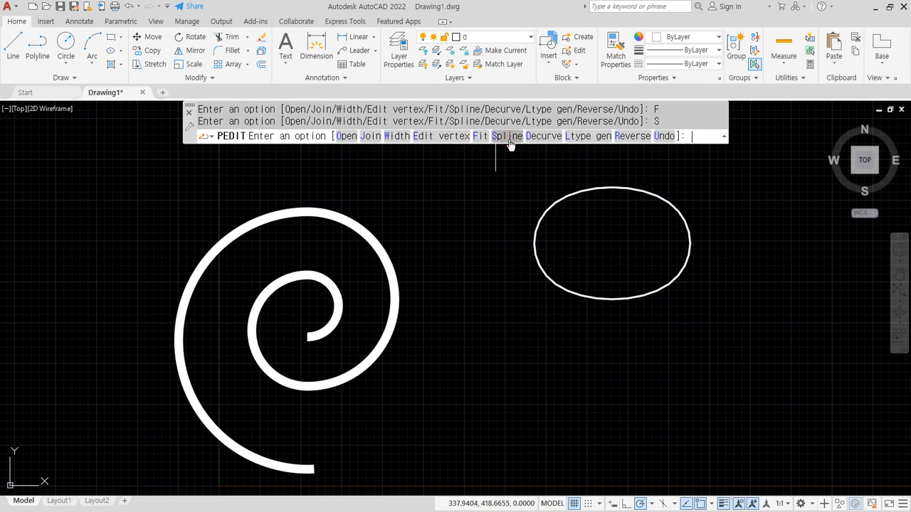
Erase the thick spiral polyline and the spline-curved oval.
key(Escape)
click(561, 247)
click(281, 332)
text(e)
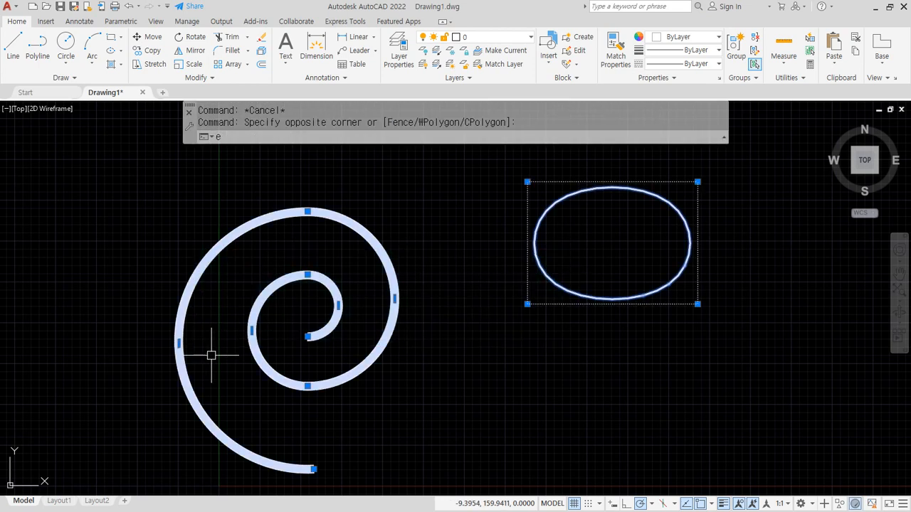
key(Return)
Start a square-wave polyline with its first tooth: 20-unit segments going up, right and down.
text(z)
key(Return)
text(a)
key(Return)
text(pl)
key(Return)
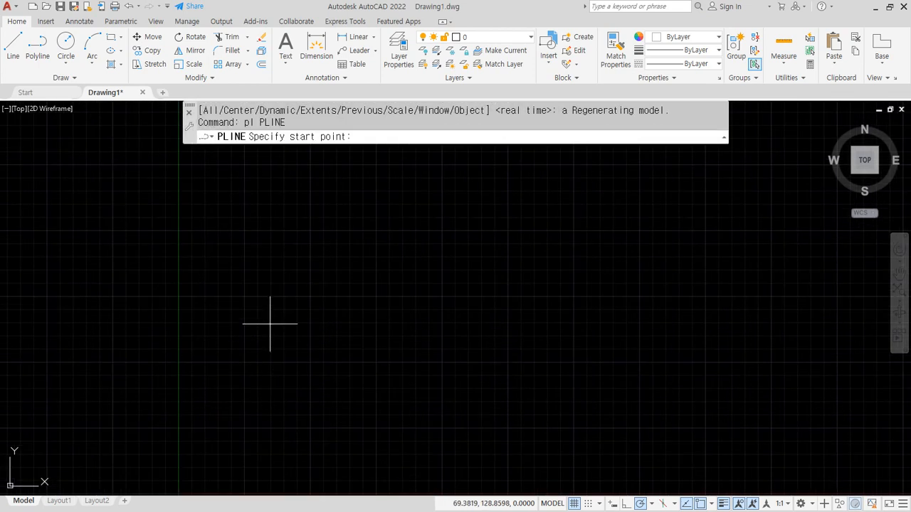
click(270, 324)
text(20)
key(Return)
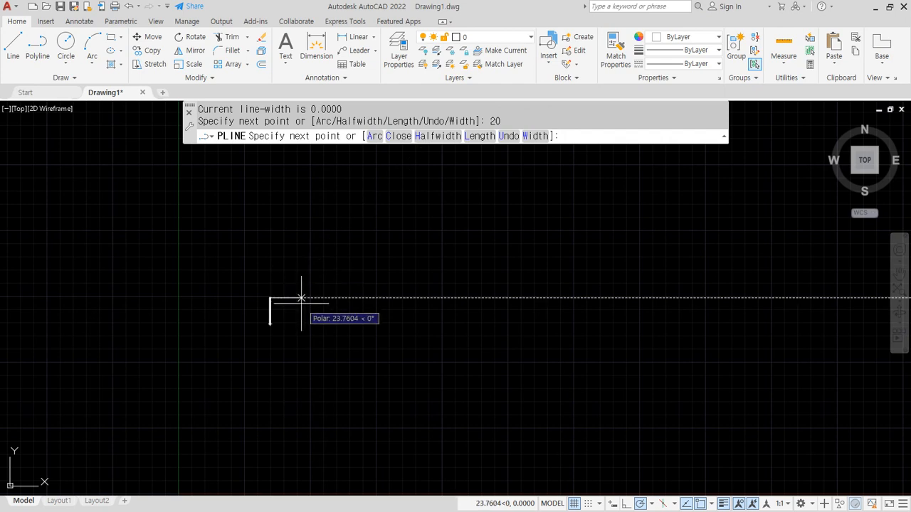
text(20)
key(Return)
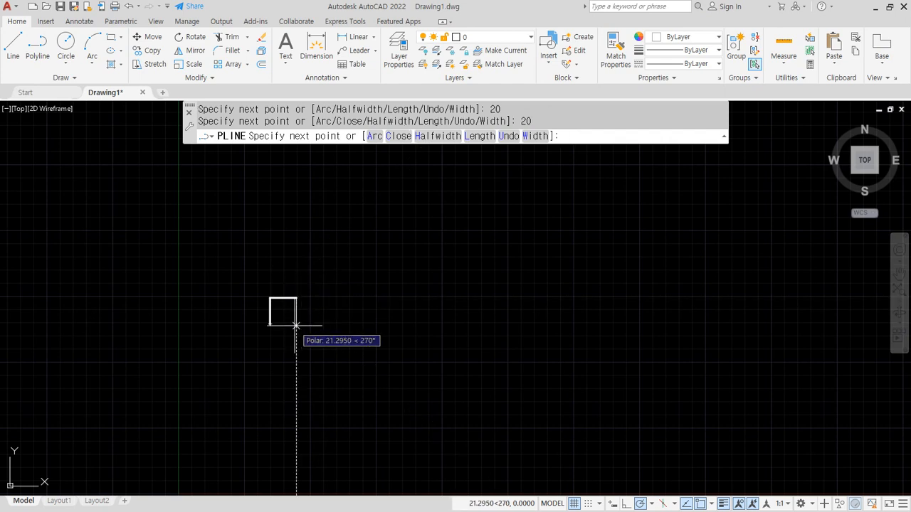
text(20)
key(Return)
Continue the polyline with the second tooth: 20-unit segments going right, up, right and down.
text(2)
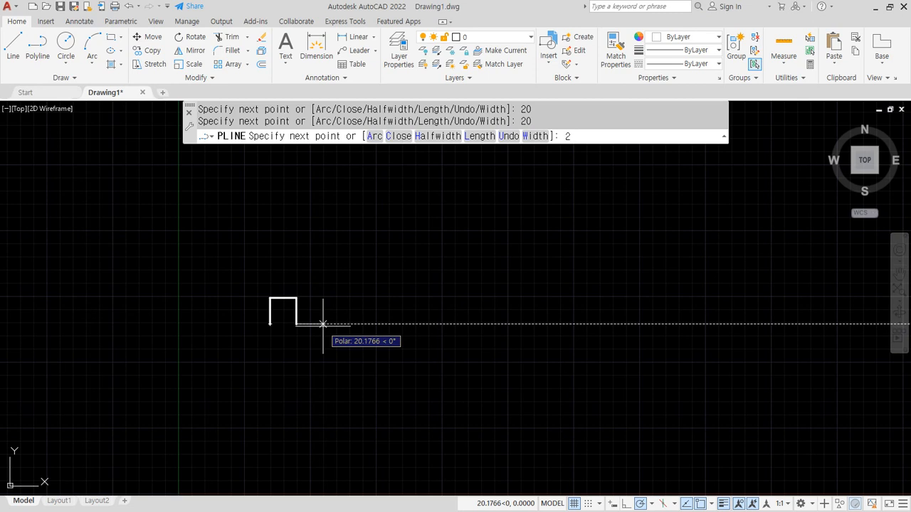
text(0)
key(Return)
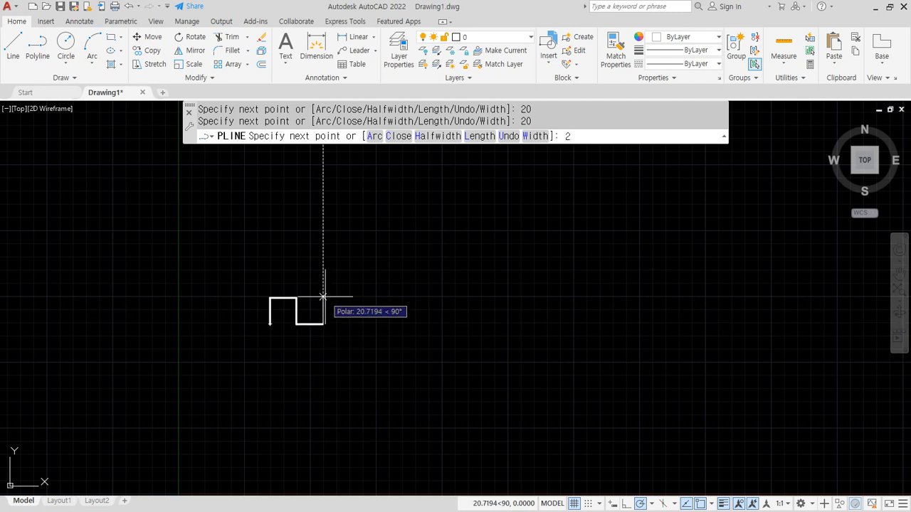
text(20)
key(Return)
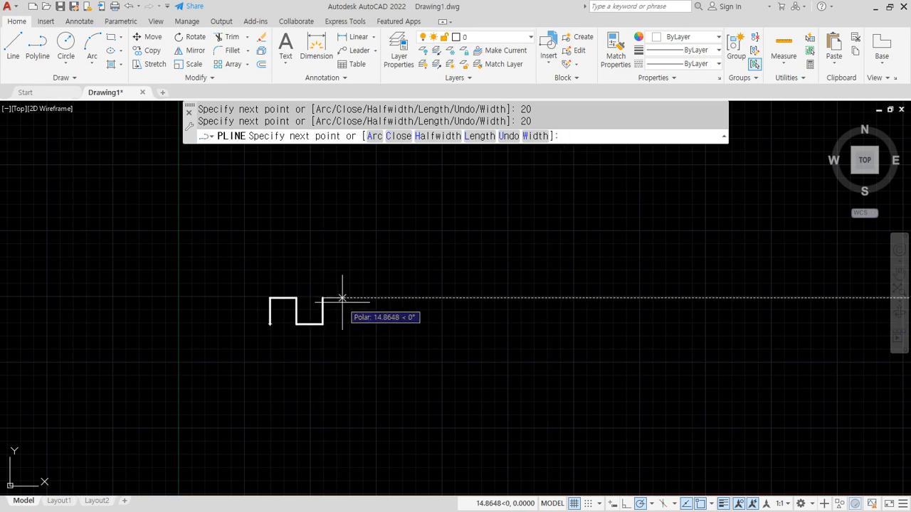
text(20)
key(Return)
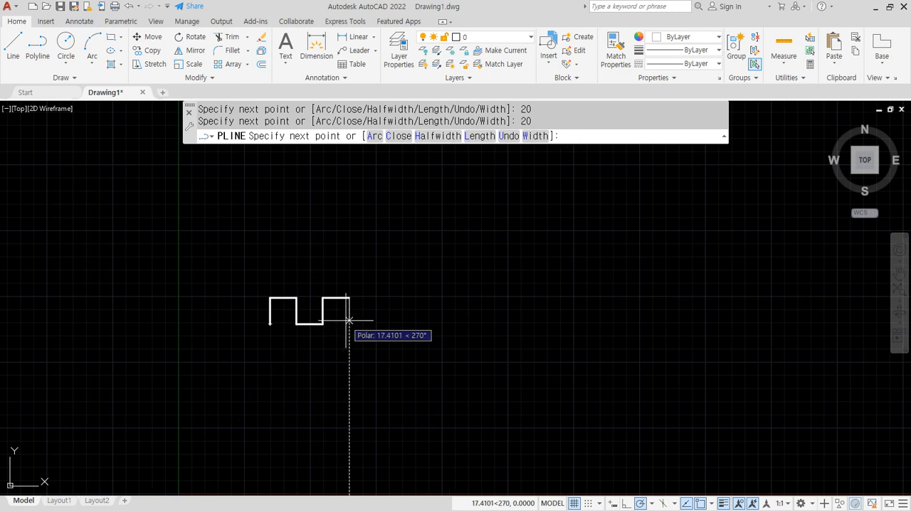
text(20)
key(Return)
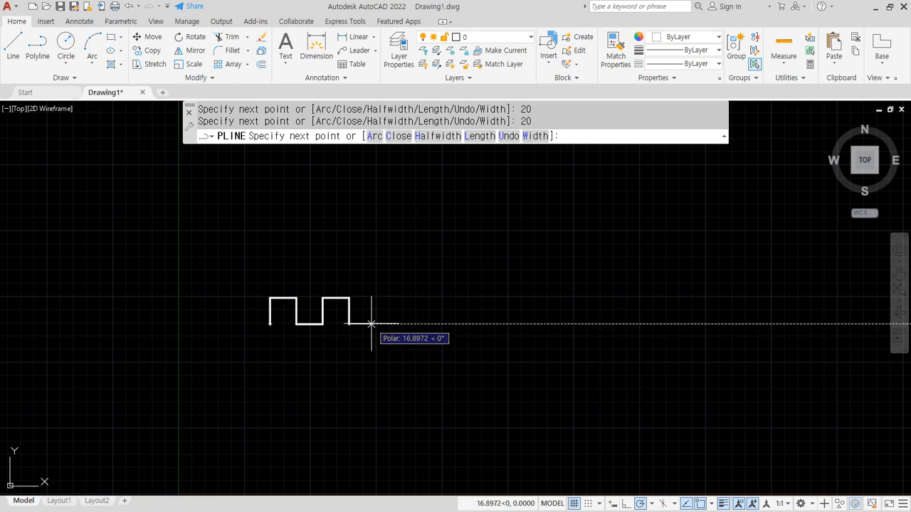
Finish the square-wave polyline with its third tooth, using 20-unit segments going right, up, right and down.
text(20)
key(Return)
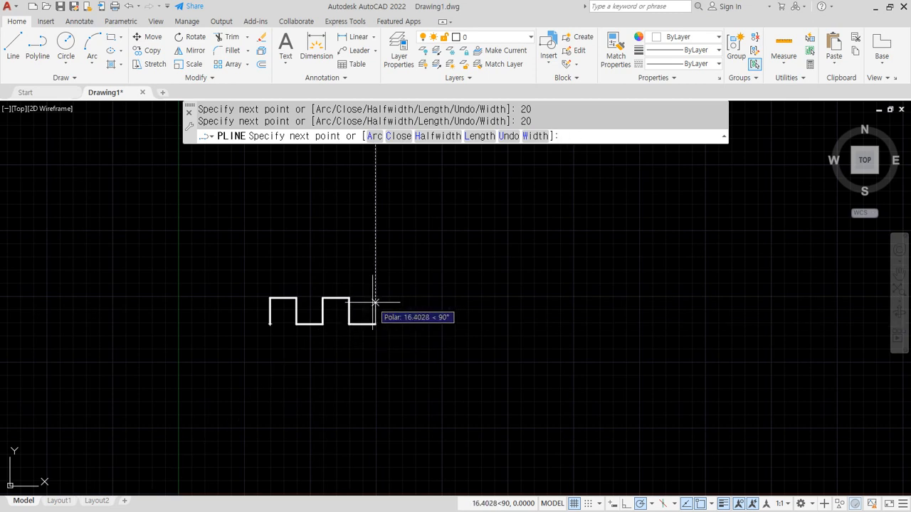
text(20)
key(Return)
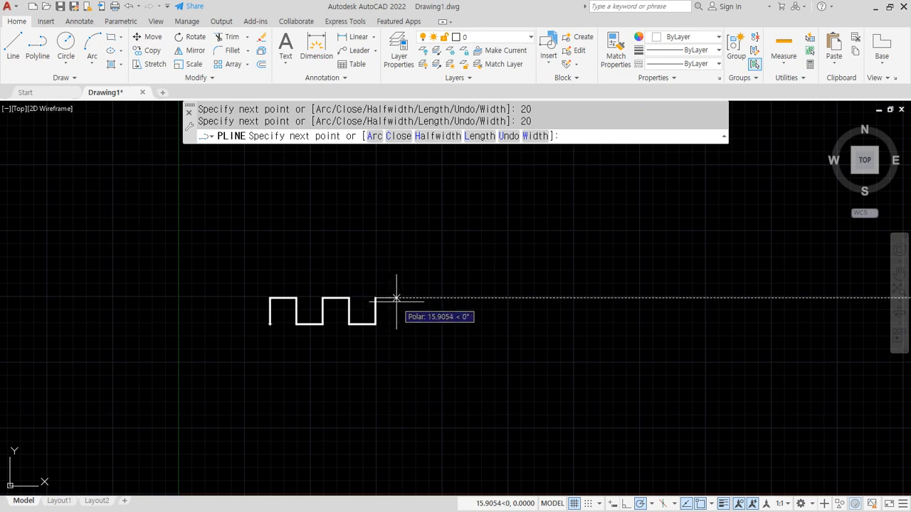
text(20)
key(Return)
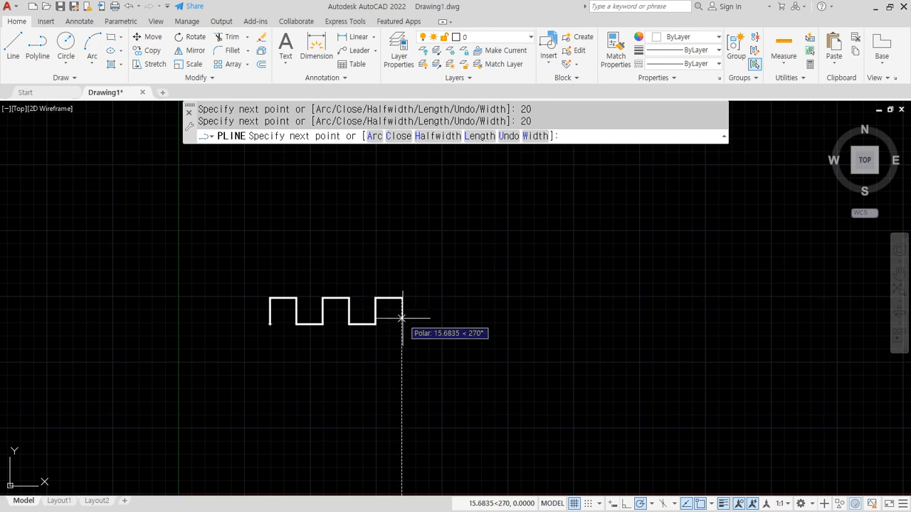
key(Return)
key(Return)
Copy the square-wave polyline twice straight down from its lower-left endpoint, at a spacing of about 31 units.
scroll(337, 325, up, 4)
middle_drag(337, 325, 391, 264)
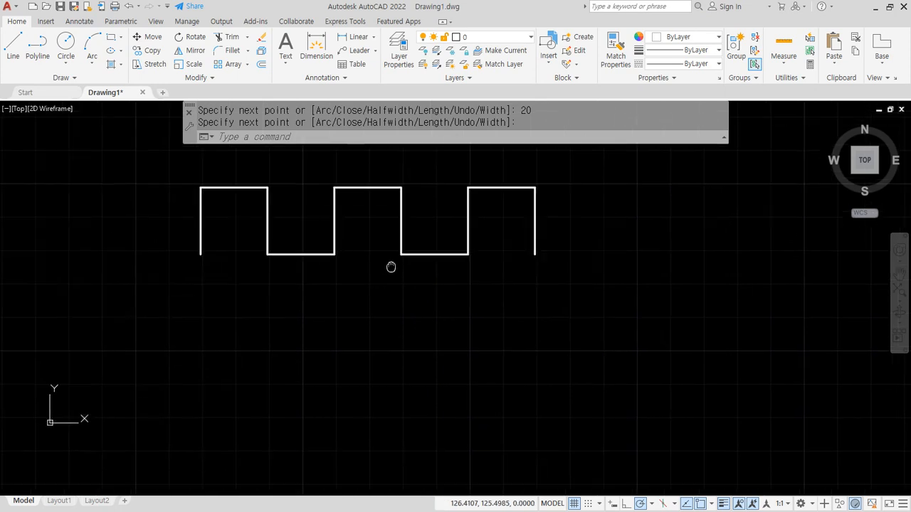
text(Co)
key(Return)
click(204, 245)
key(Return)
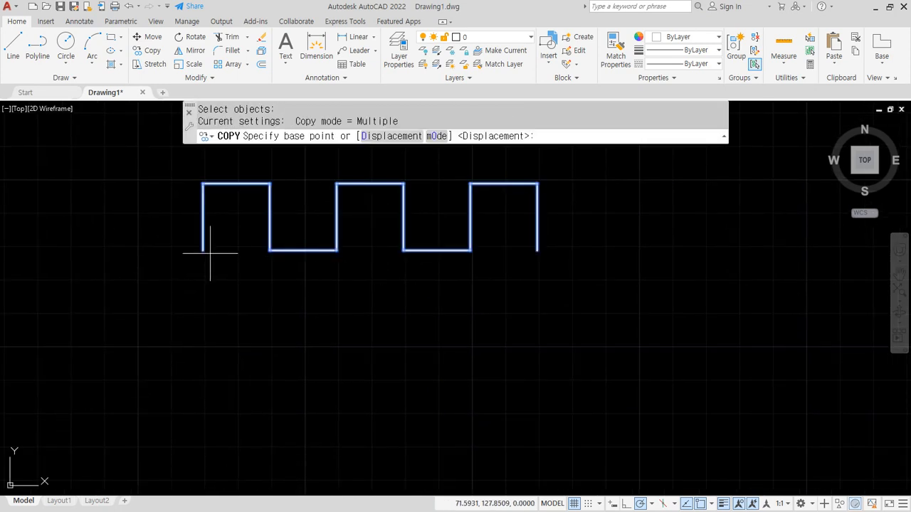
click(205, 251)
click(204, 353)
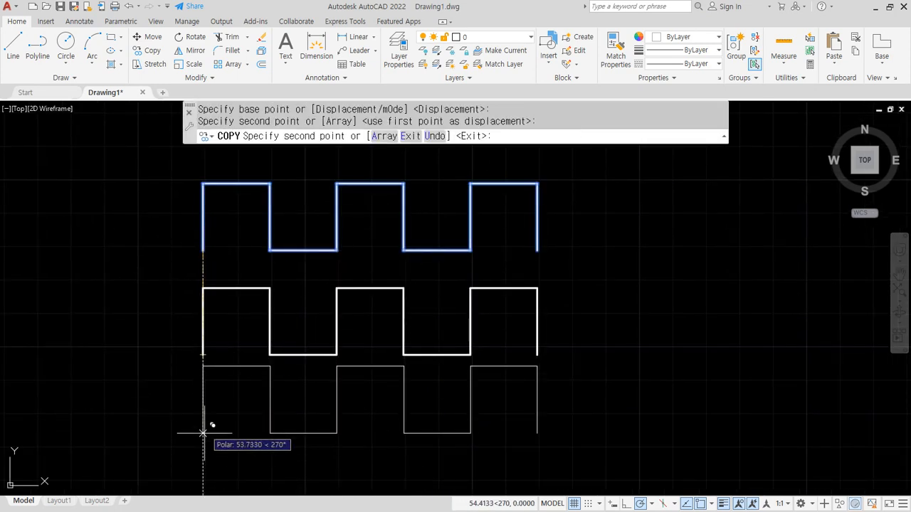
click(203, 457)
key(Return)
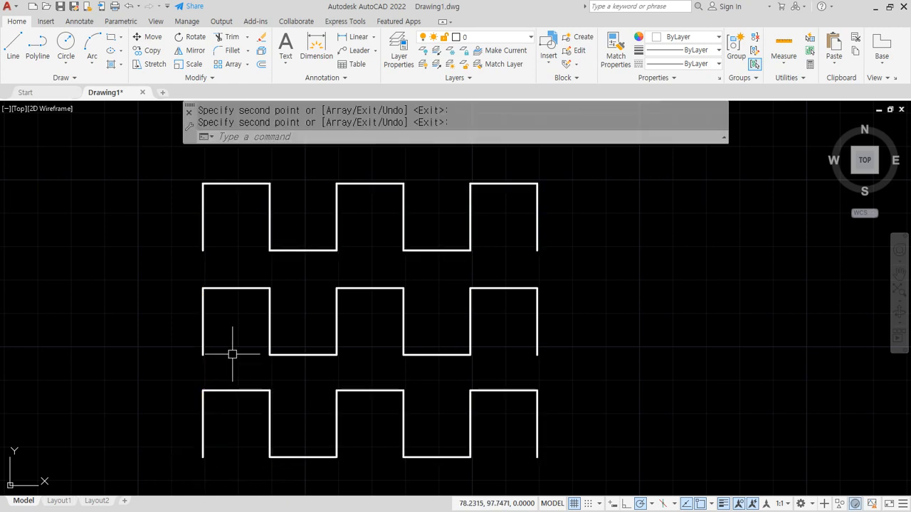
Turn the middle square-wave polyline into a smooth curve with PEDIT's Fit option.
text(pe)
key(Return)
click(268, 324)
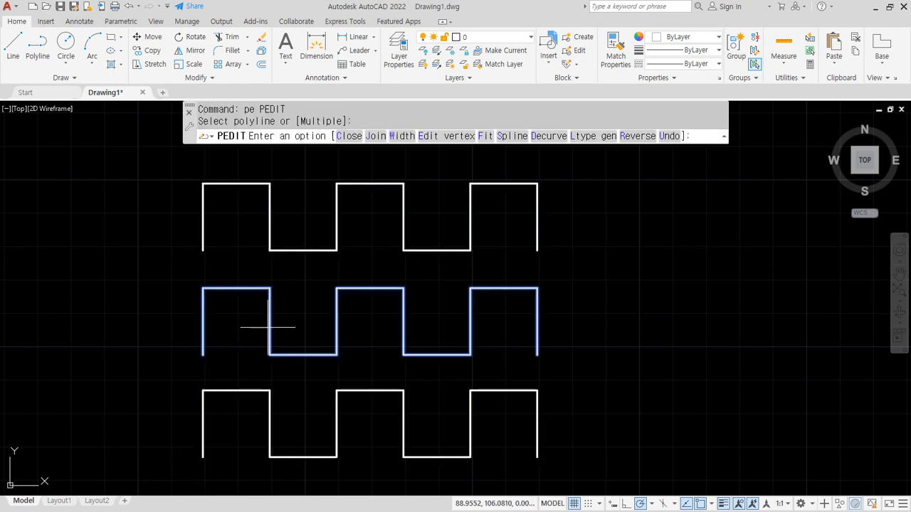
click(485, 136)
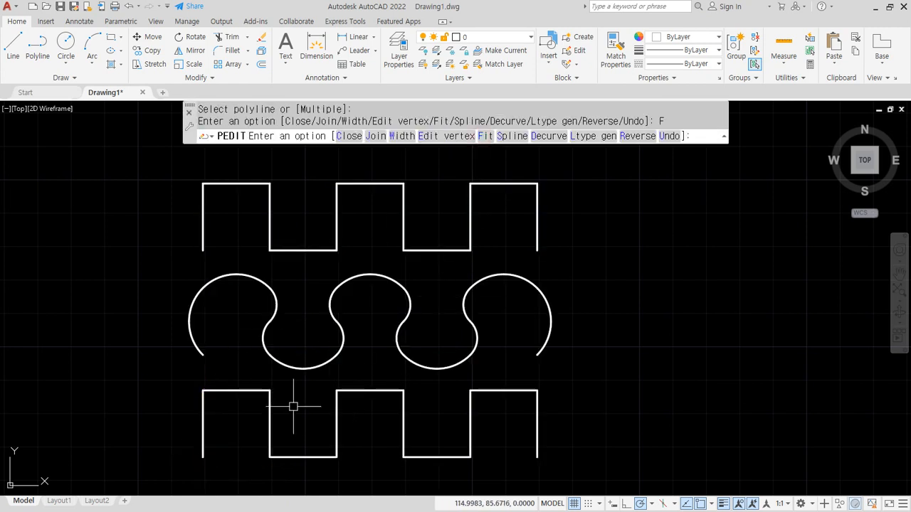
key(Return)
Turn the lowest square-wave polyline into a spline curve with PEDIT's Spline option.
key(Return)
click(264, 410)
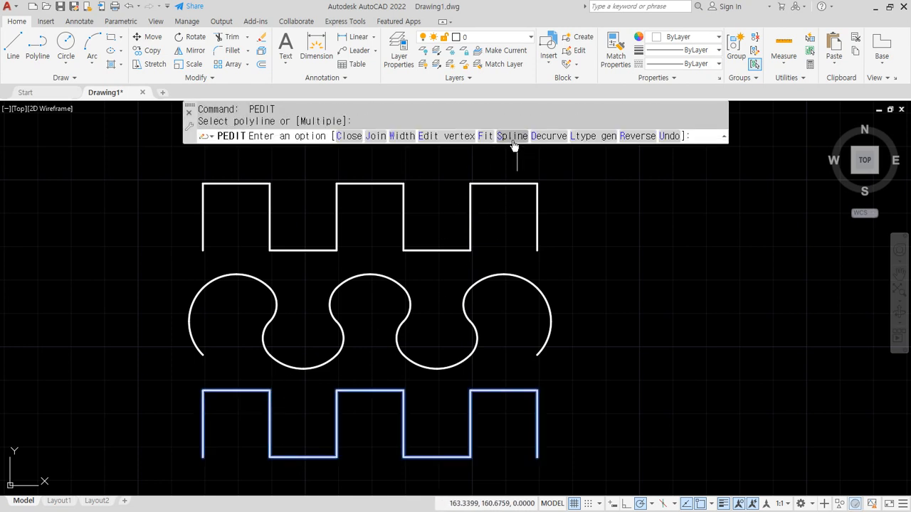
click(512, 136)
key(Return)
Copy the uppermost square-wave polyline onto the starting endpoints of both the fit curve and the spline curve.
text(cp)
key(Return)
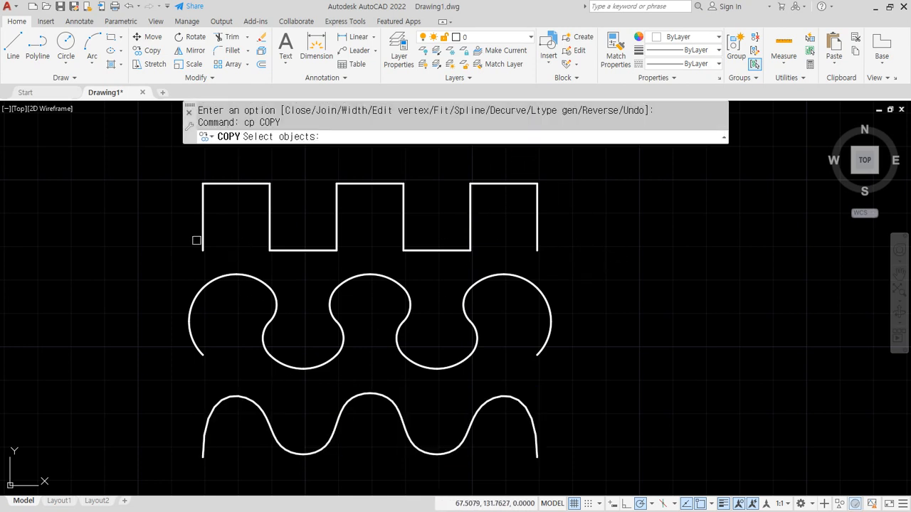
click(204, 247)
key(Return)
click(203, 249)
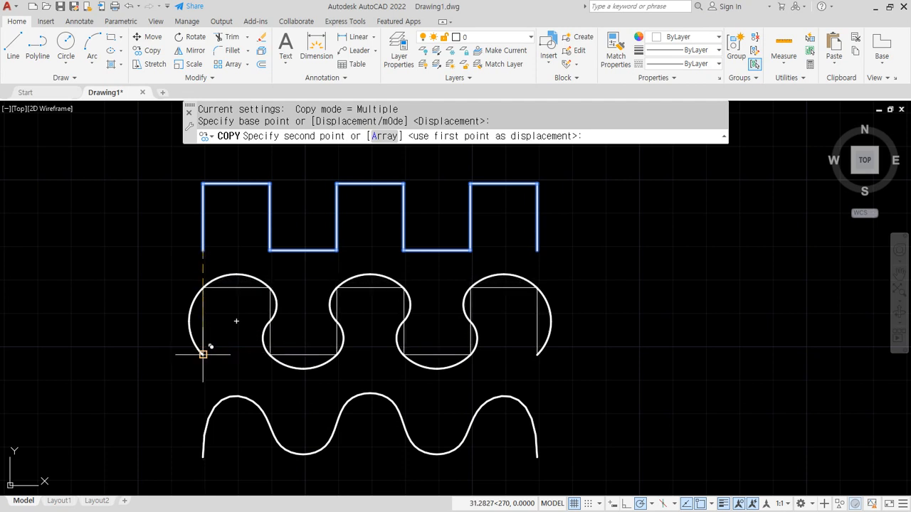
click(203, 456)
key(Return)
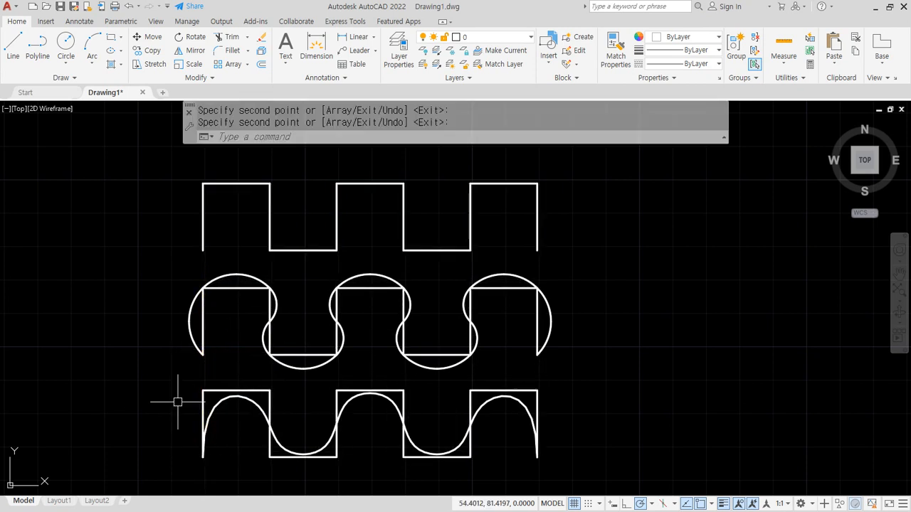
mouse_move(200, 361)
mouse_down()
mouse_move(181, 321)
mouse_move(261, 289)
mouse_move(273, 372)
mouse_move(326, 308)
mouse_move(369, 283)
mouse_up()
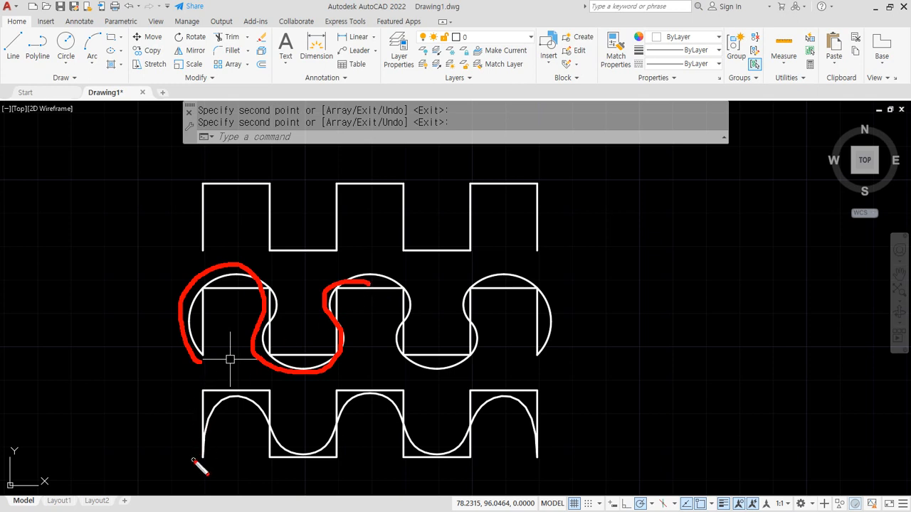
mouse_move(193, 459)
mouse_down()
mouse_move(207, 390)
mouse_move(258, 390)
mouse_move(195, 423)
mouse_move(215, 409)
mouse_up()
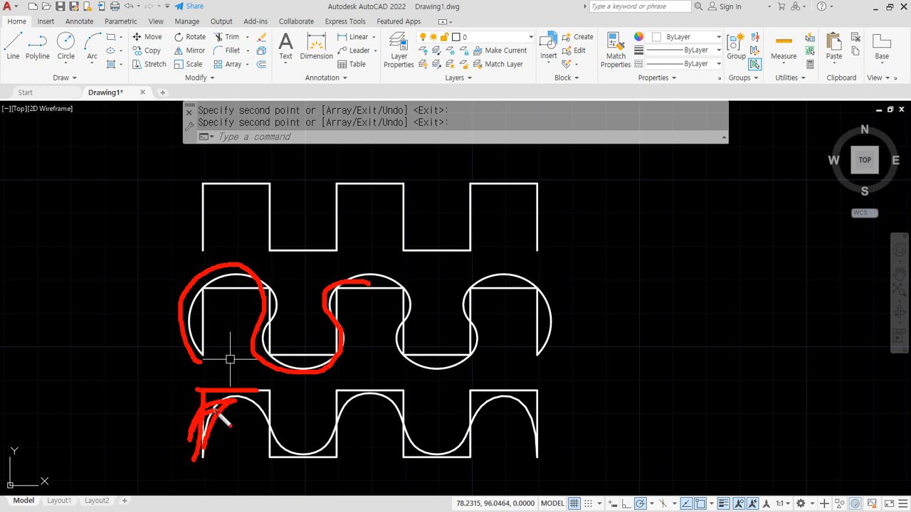
mouse_move(205, 478)
mouse_down()
mouse_move(175, 198)
mouse_move(486, 498)
mouse_move(171, 450)
mouse_up()
key(Escape)
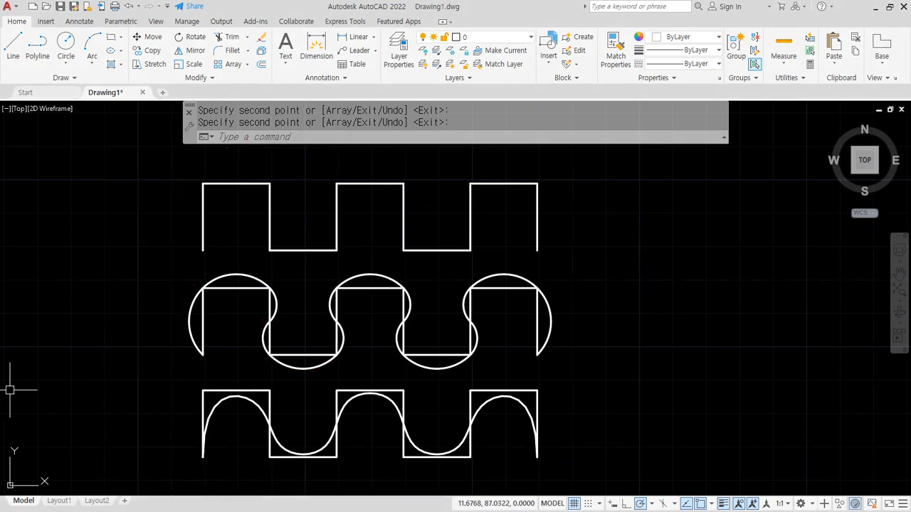
Clear all square-wave and curved polylines from the drawing and zoom to the full drawing area.
text(z)
key(Return)
text(a)
key(Return)
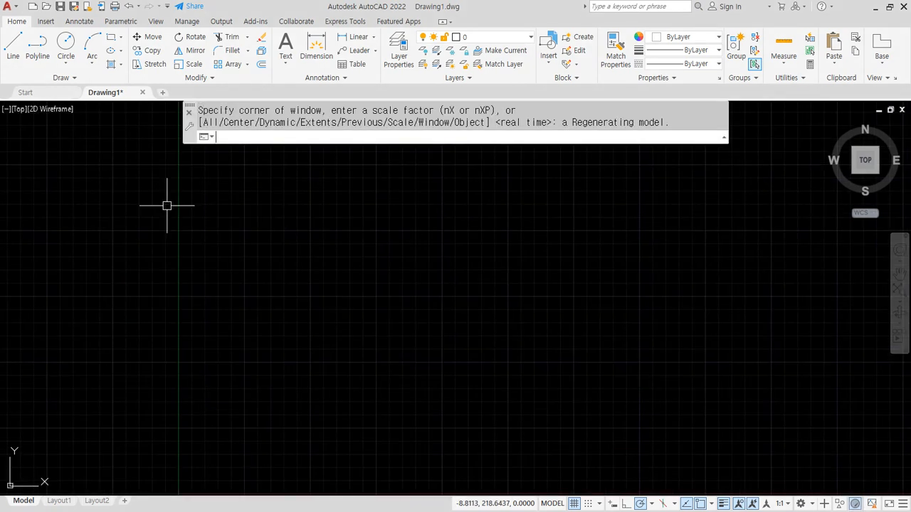
Draw a stepped chain of nine connected horizontal and vertical lines with the Line command, running from left to right.
text(l)
key(Return)
click(254, 265)
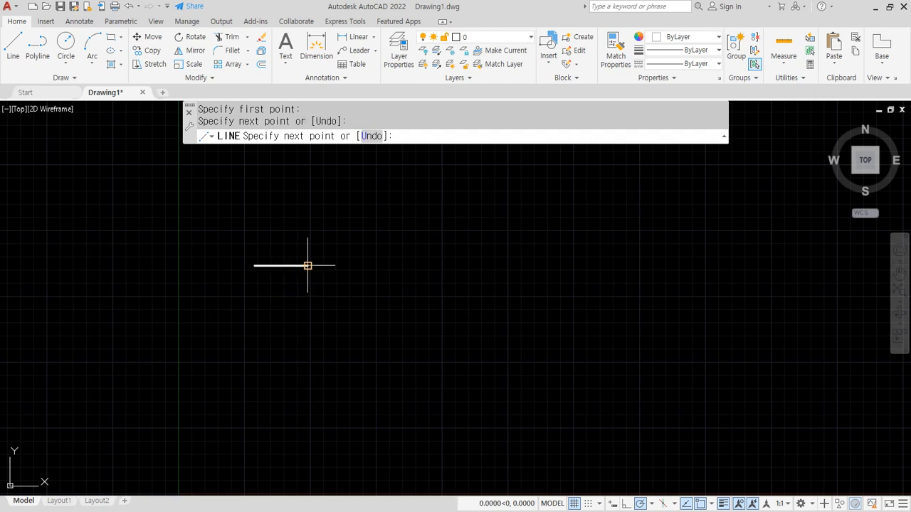
click(307, 323)
click(372, 323)
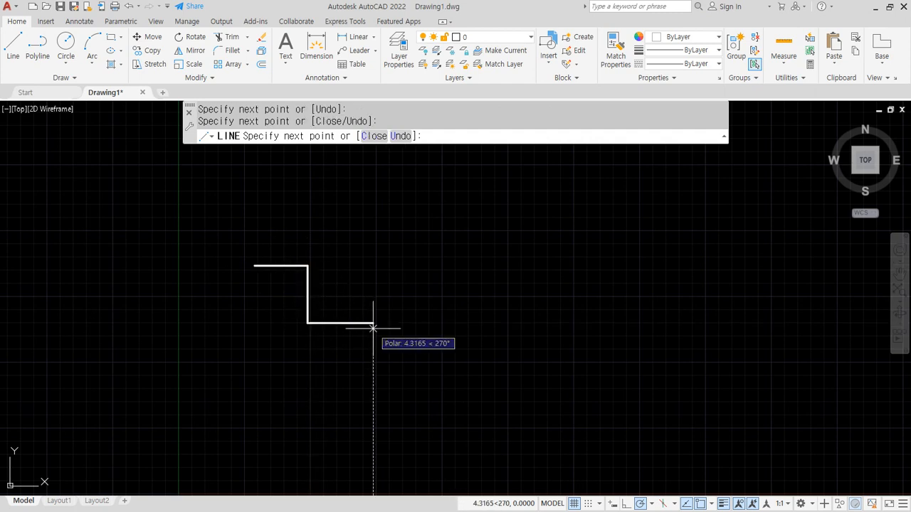
click(373, 199)
click(456, 199)
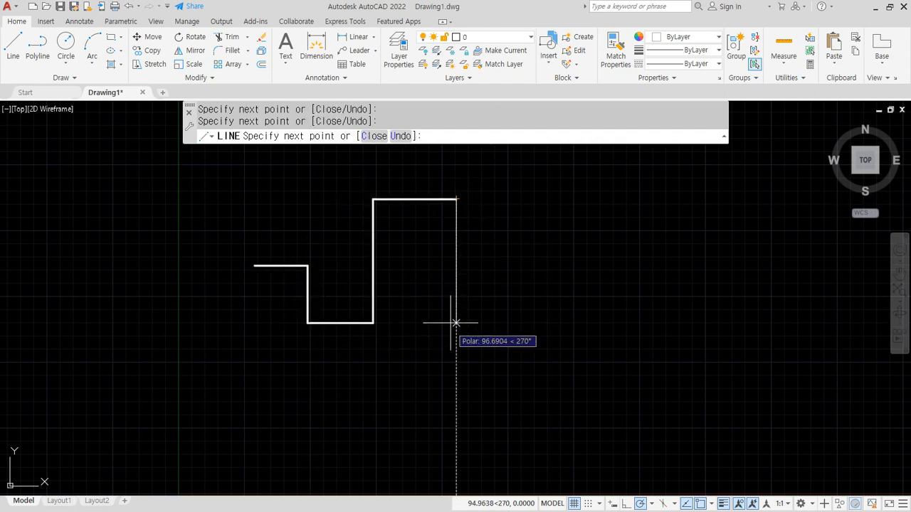
click(456, 279)
click(505, 278)
click(504, 239)
click(617, 239)
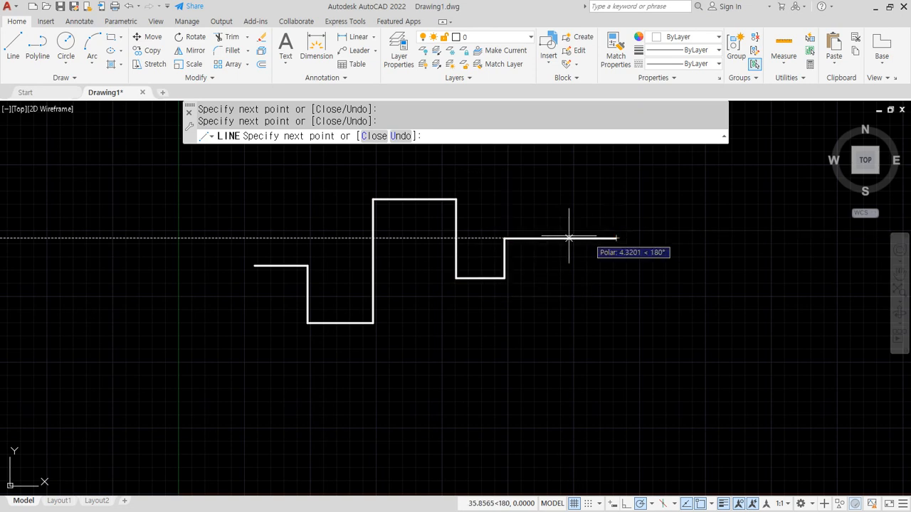
key(Return)
Erase the uppermost horizontal line of the stepped chain.
click(406, 200)
text(e)
key(Return)
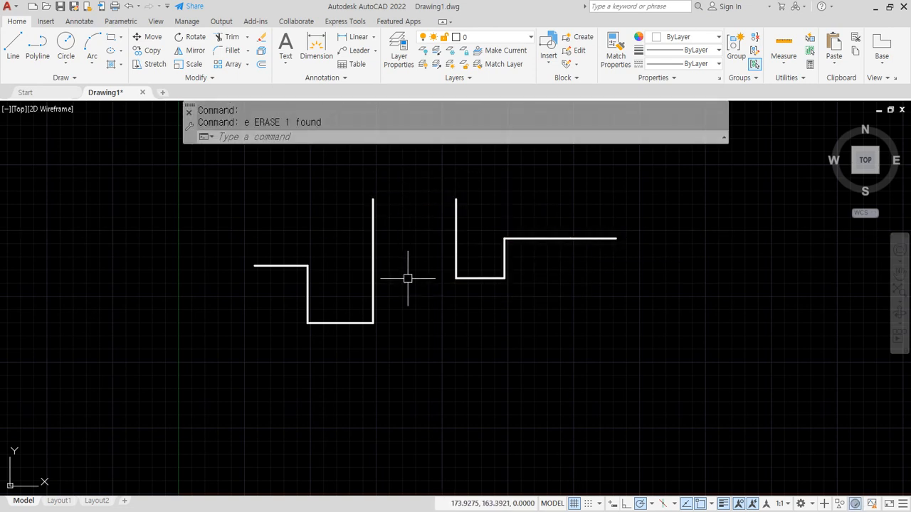
Bridge the gap between the two tall vertical lines with a start-end-direction arc about 63 units wide, directed straight up.
text(a)
key(Return)
click(373, 199)
text(e)
key(Return)
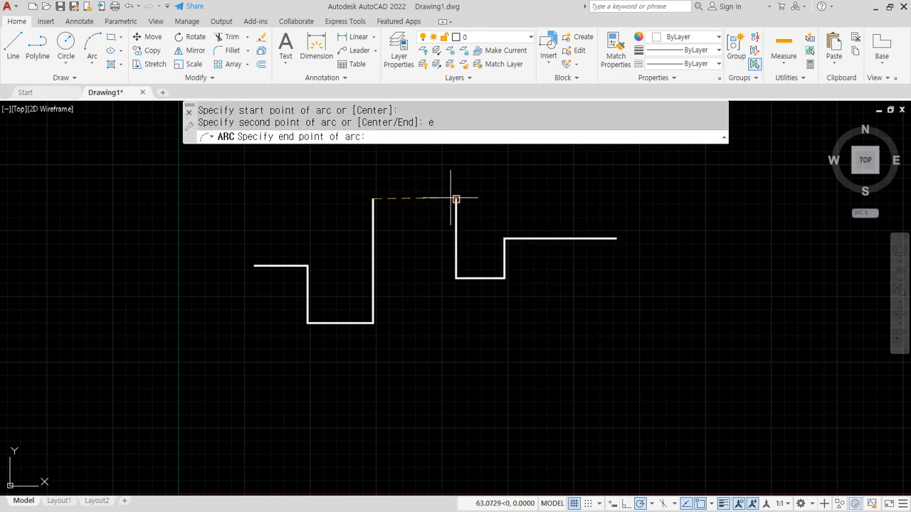
click(451, 199)
text(d)
key(Return)
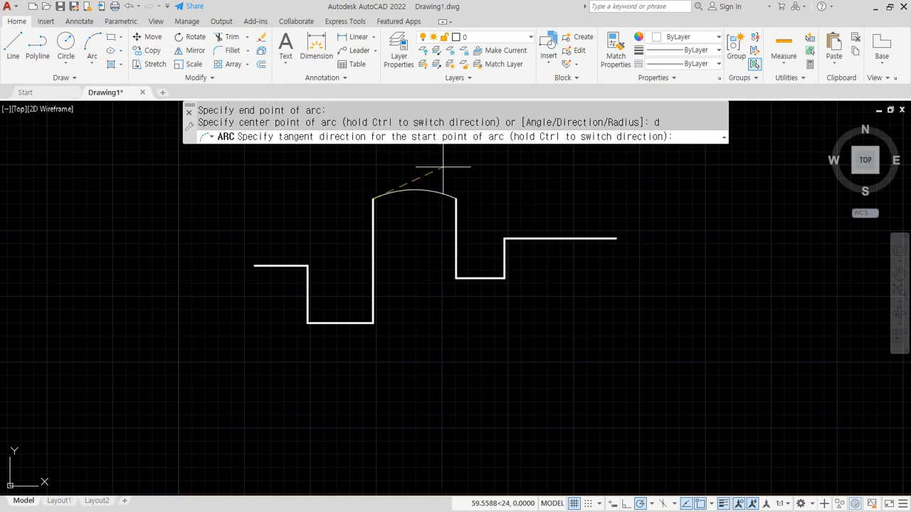
click(372, 183)
Start PEDIT on the short horizontal line at the left end of the stepped chain and convert it into a polyline.
middle_drag(471, 352, 465, 384)
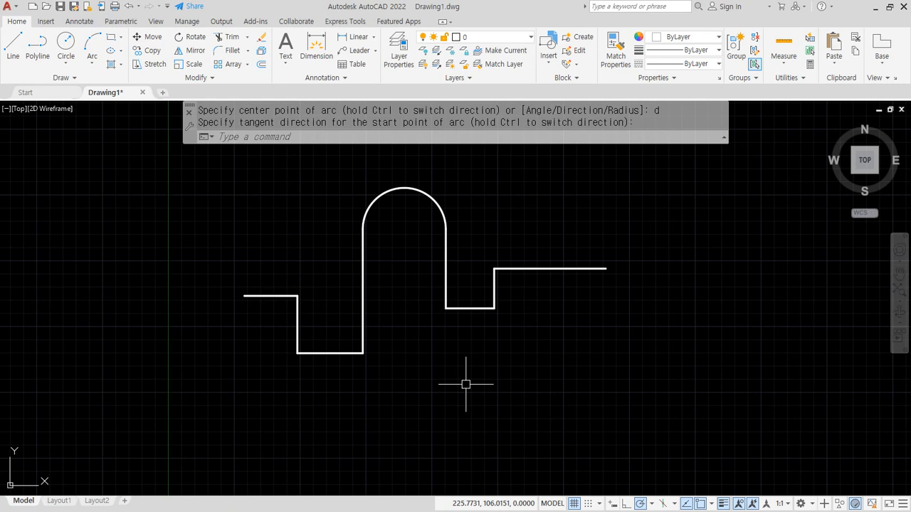
text(pe)
key(Return)
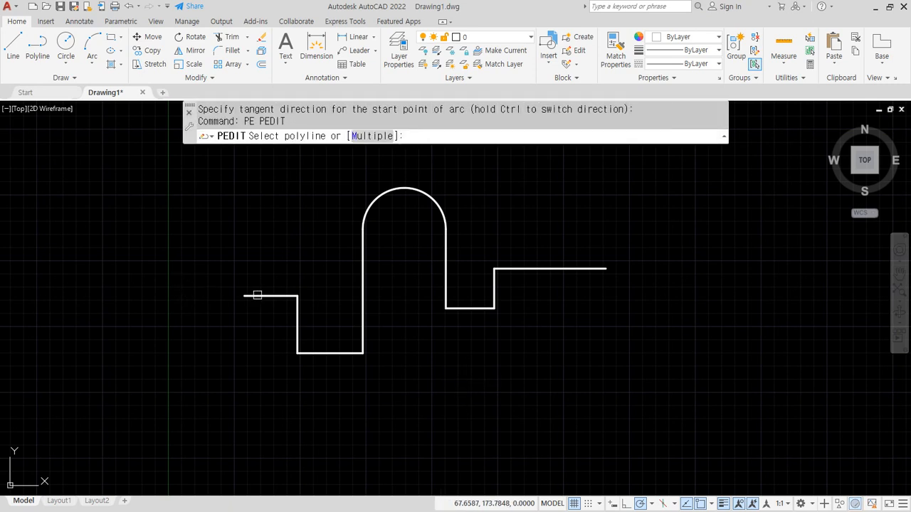
click(257, 295)
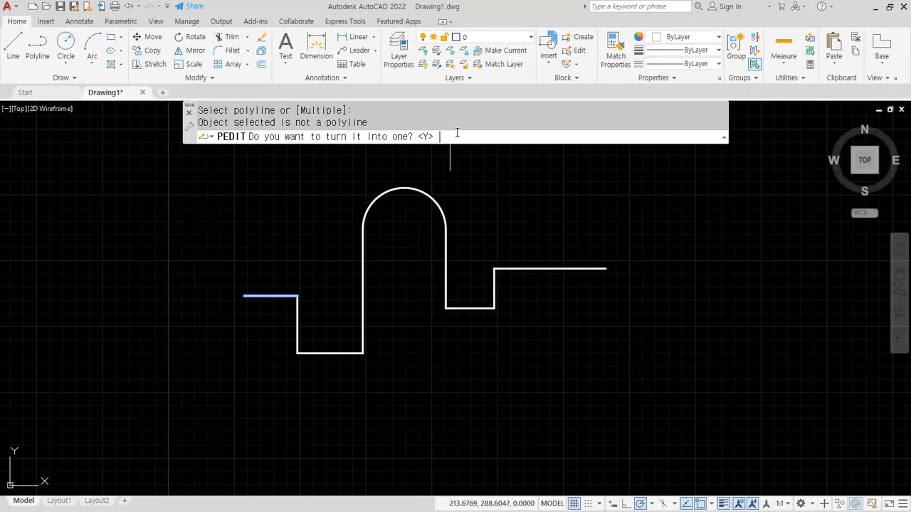
key(Return)
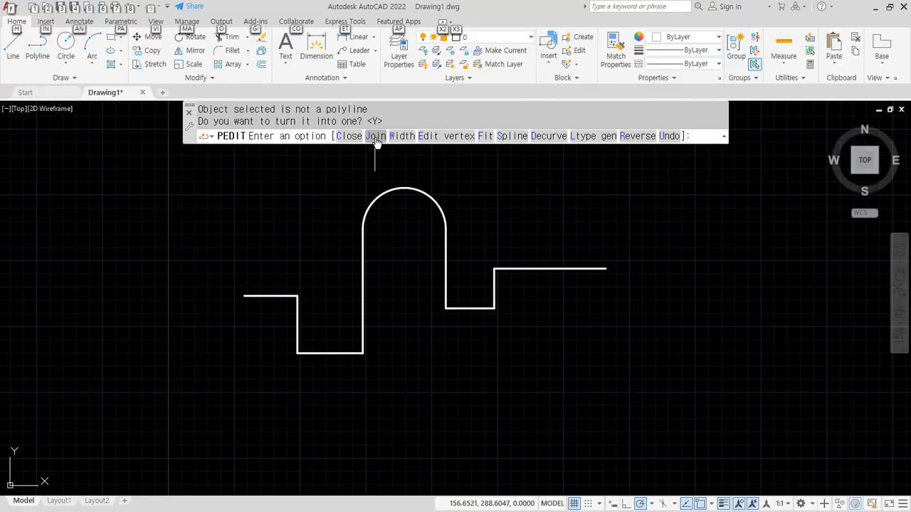
Join all the remaining lines and the arc of the chain to the polyline and finish PEDIT.
click(376, 137)
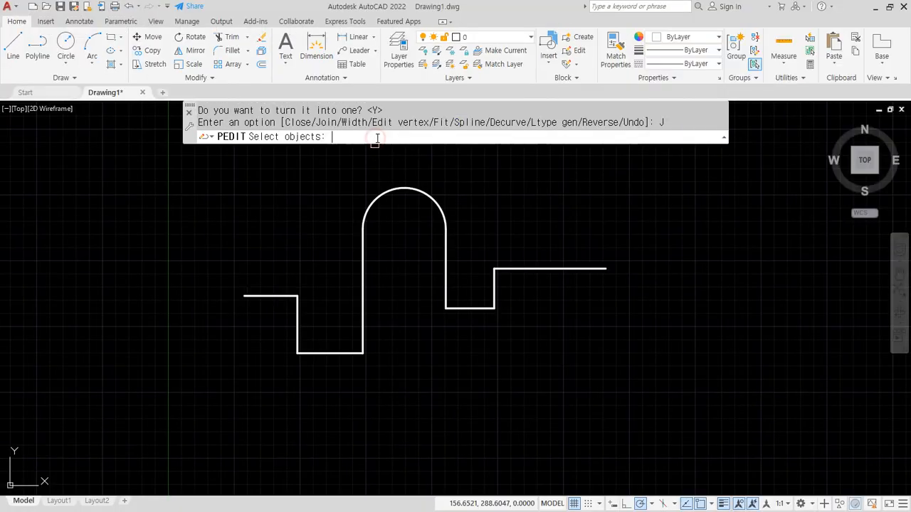
click(584, 361)
click(427, 175)
click(413, 219)
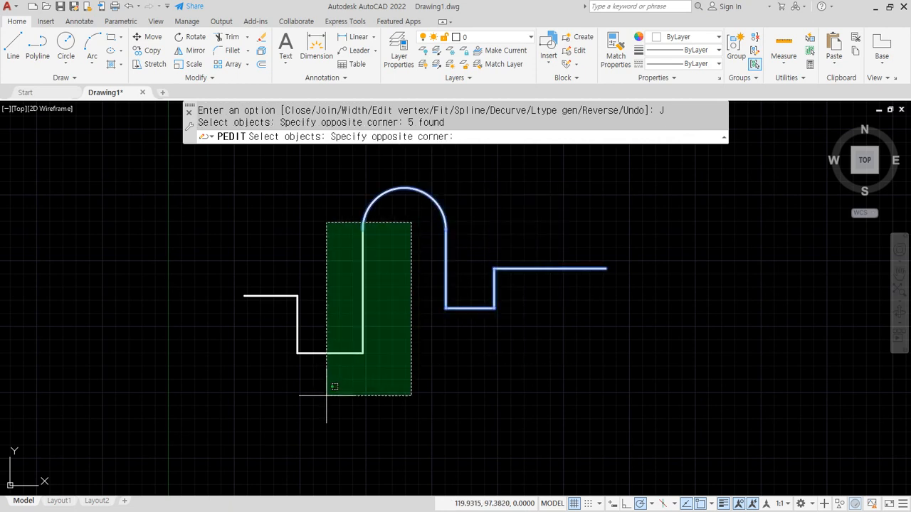
click(321, 389)
click(329, 404)
click(217, 296)
key(Return)
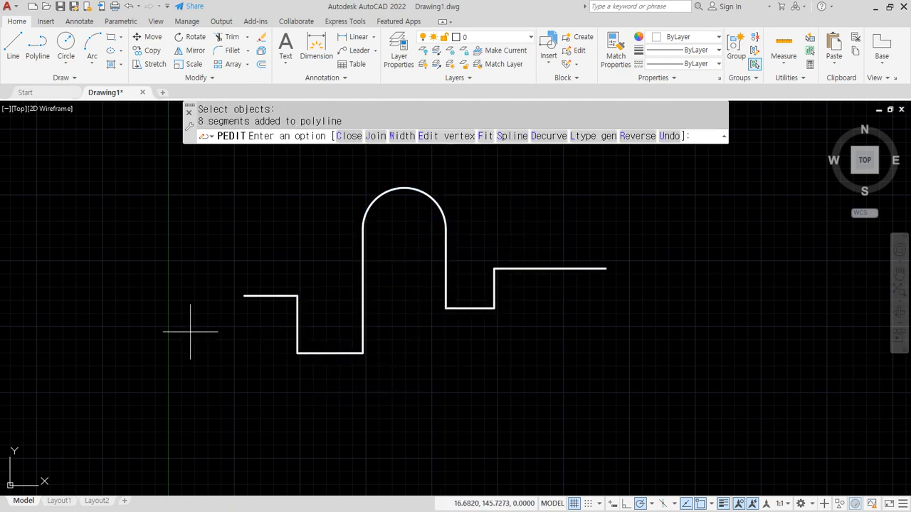
key(Return)
Select the joined polyline to check that the whole chain acts as one object, and clear the selection.
click(254, 296)
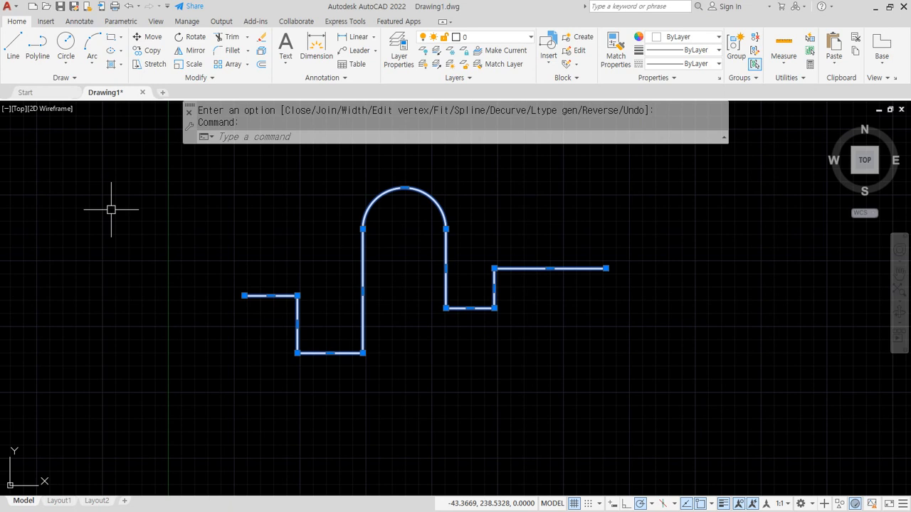
click(332, 306)
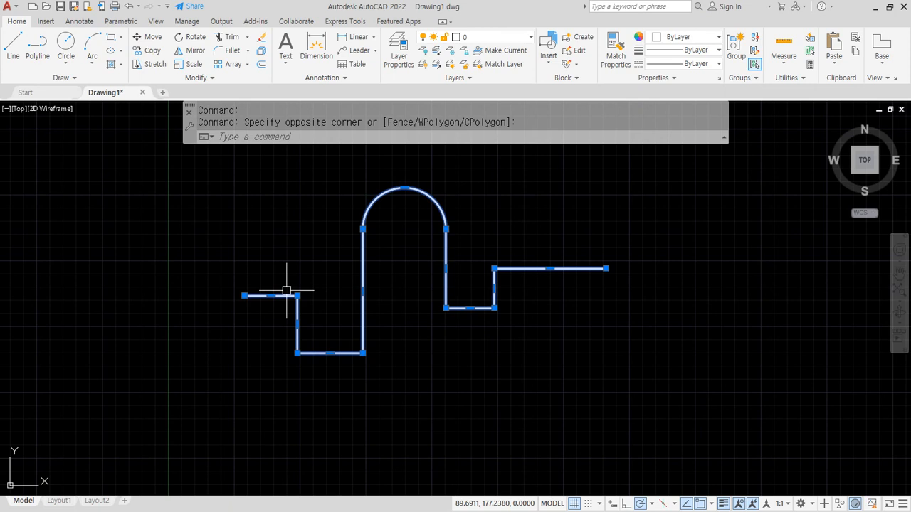
key(Escape)
Switch to the Notepad command notes and review the Join, PEdit, MLSTyle, MLine and MLEDit entries.
key(alt+Tab)
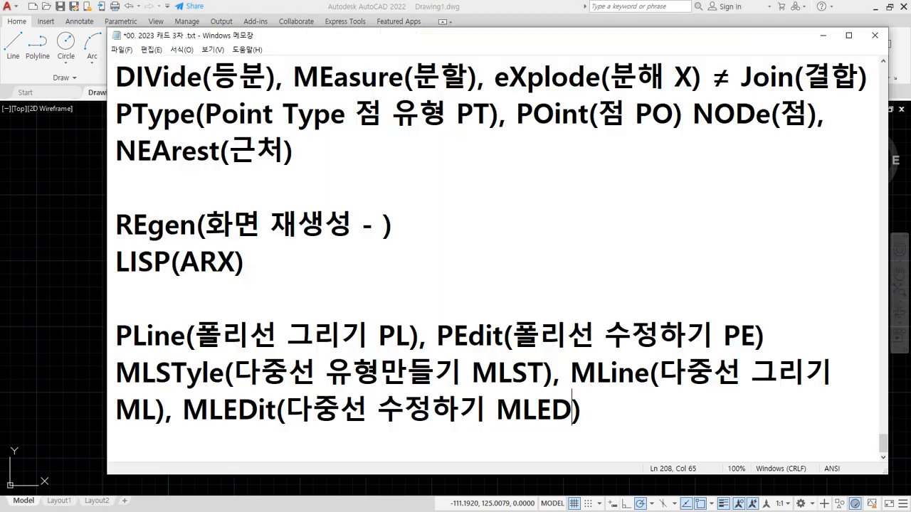
mouse_move(815, 106)
mouse_down()
mouse_move(733, 87)
mouse_move(814, 71)
mouse_move(804, 103)
mouse_up()
mouse_move(751, 113)
mouse_down()
mouse_move(634, 197)
mouse_move(642, 205)
mouse_up()
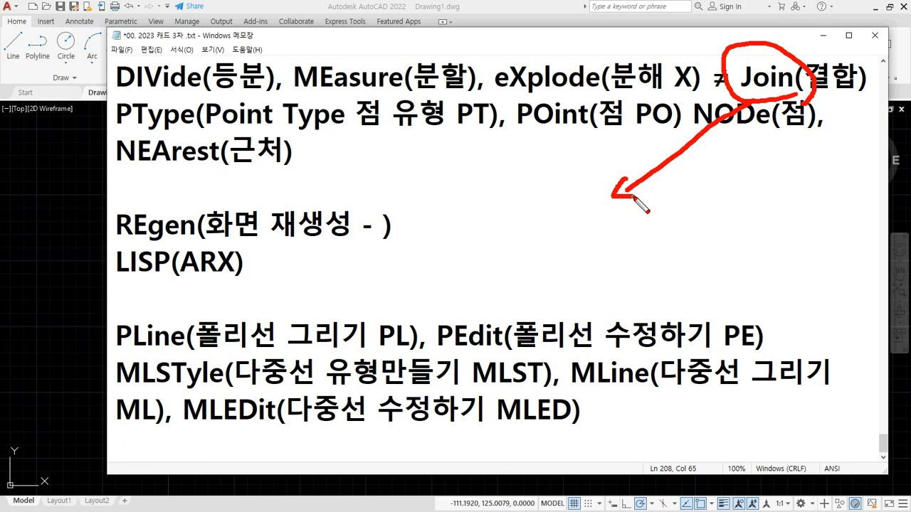
mouse_move(775, 91)
mouse_down()
mouse_move(818, 179)
mouse_move(792, 181)
mouse_up()
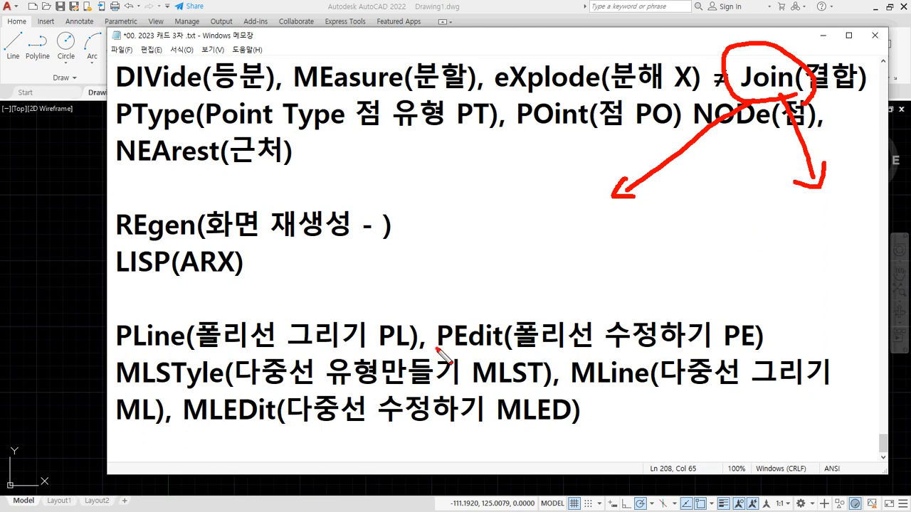
drag(435, 349, 569, 351)
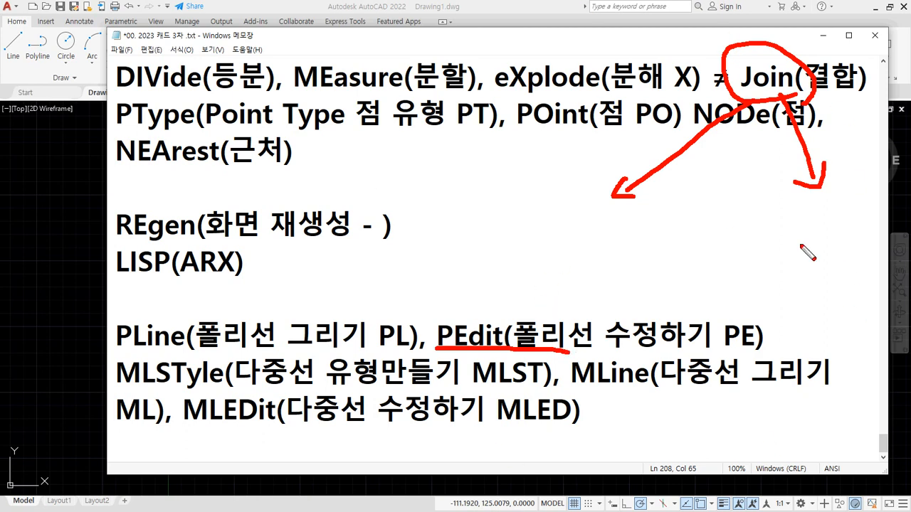
mouse_move(133, 360)
mouse_down()
mouse_move(125, 350)
mouse_move(139, 422)
mouse_move(595, 419)
mouse_move(818, 397)
mouse_move(627, 351)
mouse_move(118, 354)
mouse_up()
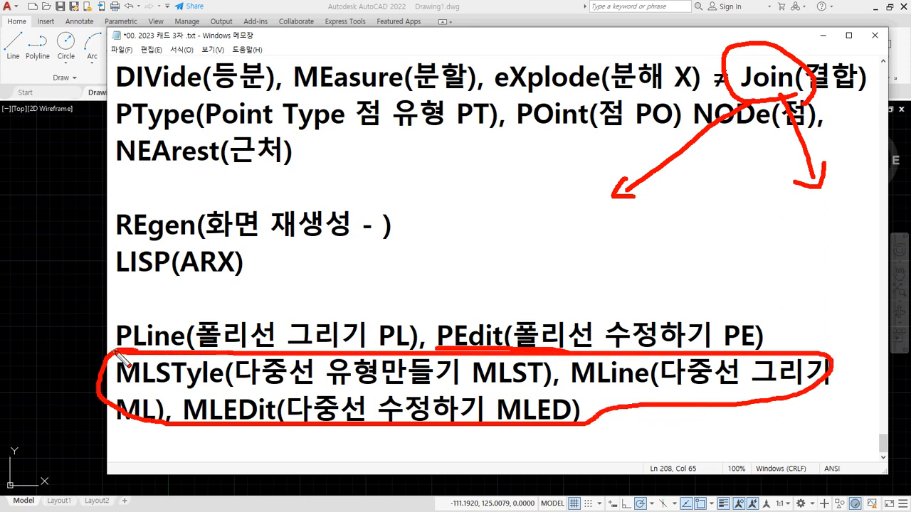
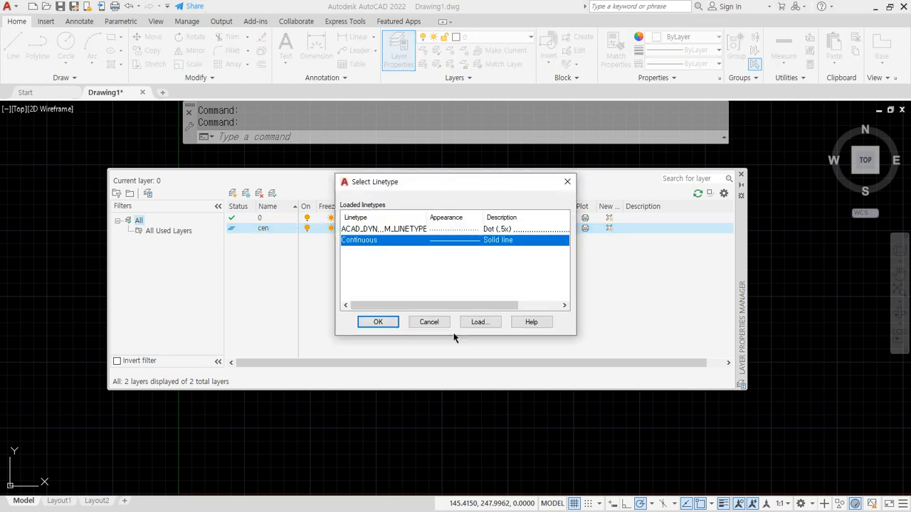
Load the CENTER linetype and assign it to the cen layer.
click(389, 265)
key(c)
click(373, 316)
click(359, 240)
click(377, 321)
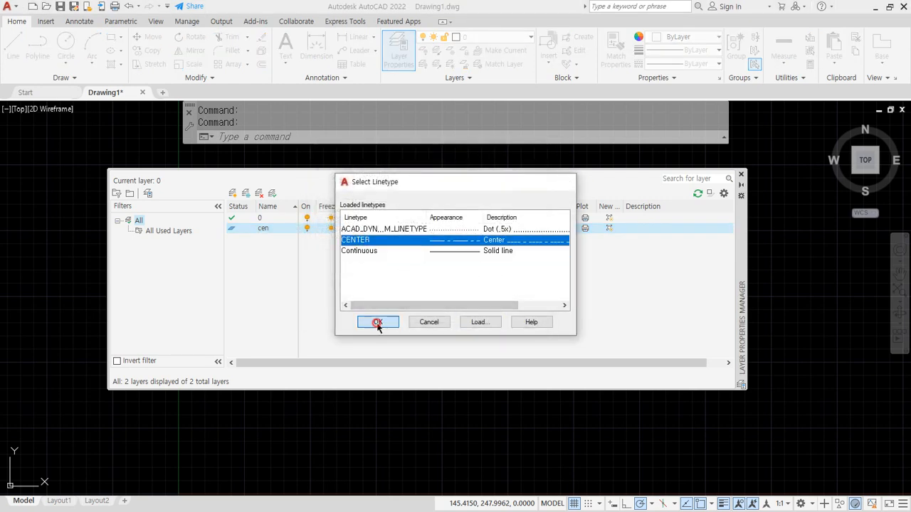
Create a layer named col with colour 2 (yellow) and the Continuous linetype.
click(233, 194)
text(col)
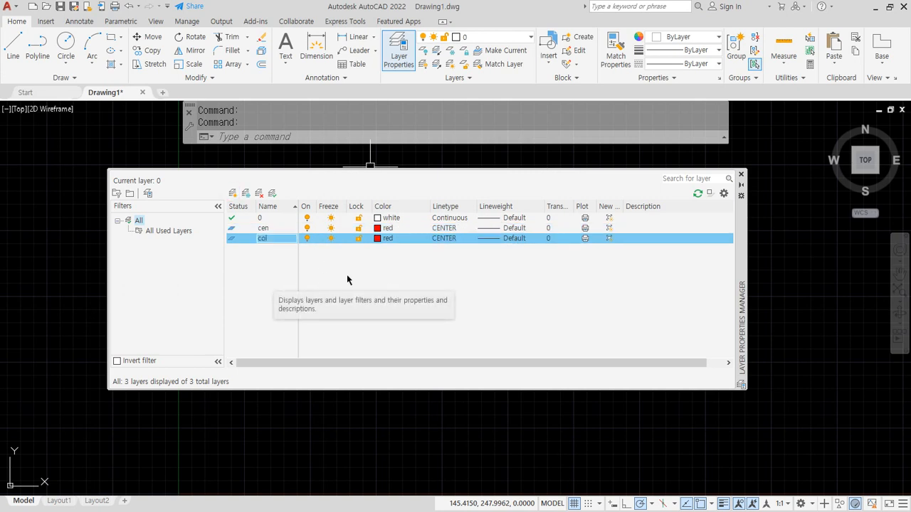
click(378, 241)
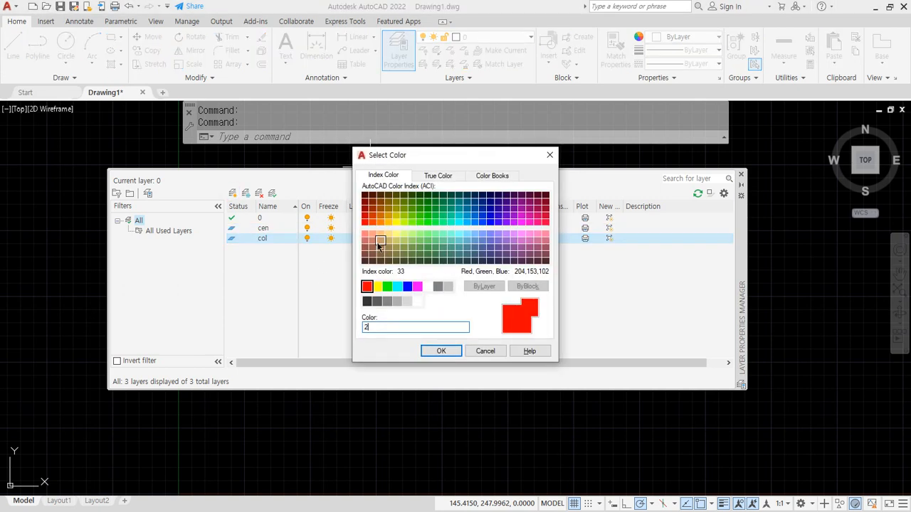
key(Return)
click(444, 239)
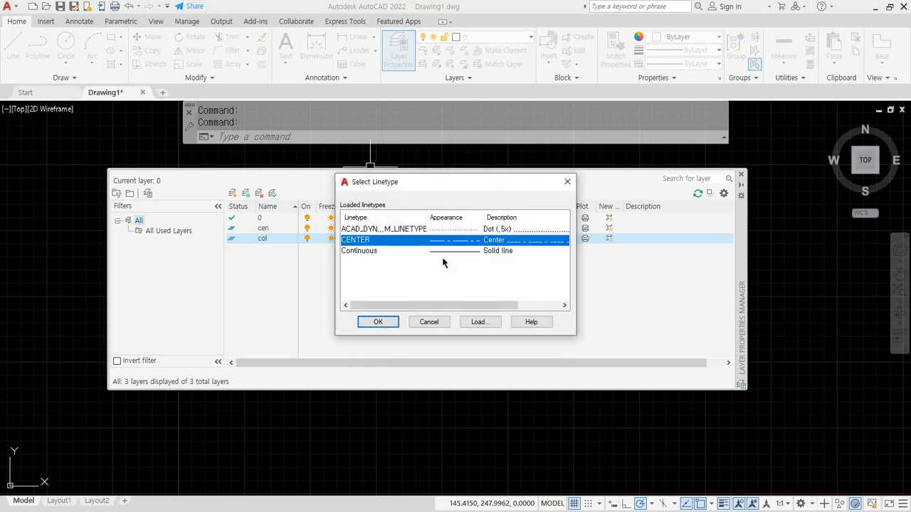
click(363, 251)
click(377, 322)
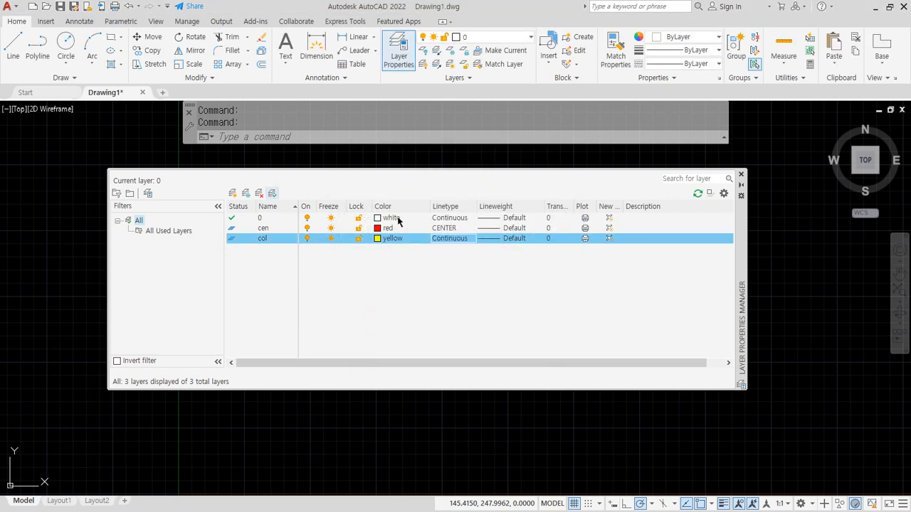
Close the layer manager and make the cen layer current.
click(739, 175)
click(492, 36)
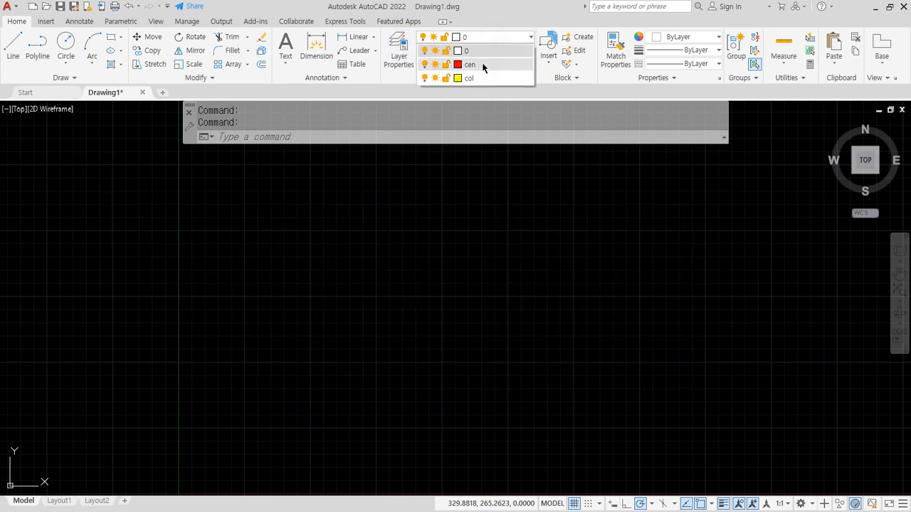
click(470, 64)
scroll(521, 295, down, 4)
middle_drag(563, 287, 277, 349)
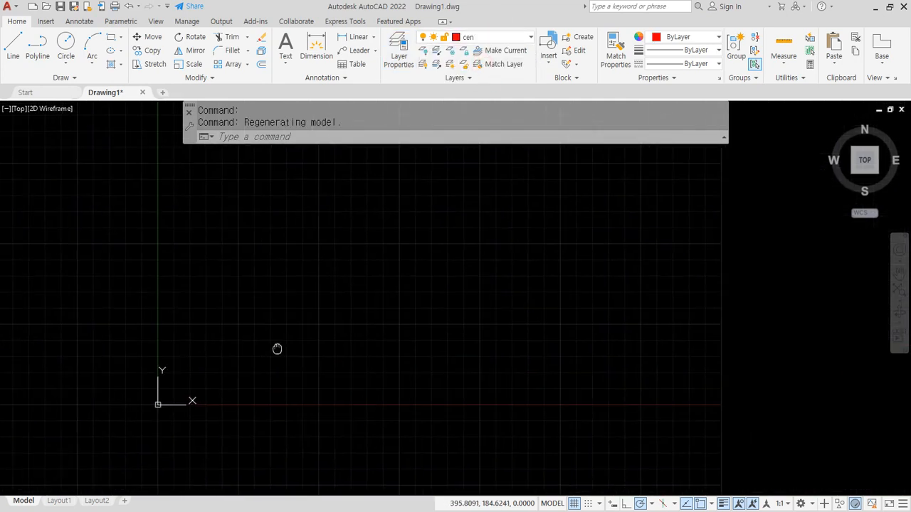
Bring the browser window with the reference floor plan over the drawing and examine its centre lines and lower dimension chain.
drag(0, 89, 313, 85)
scroll(313, 455, up, 1)
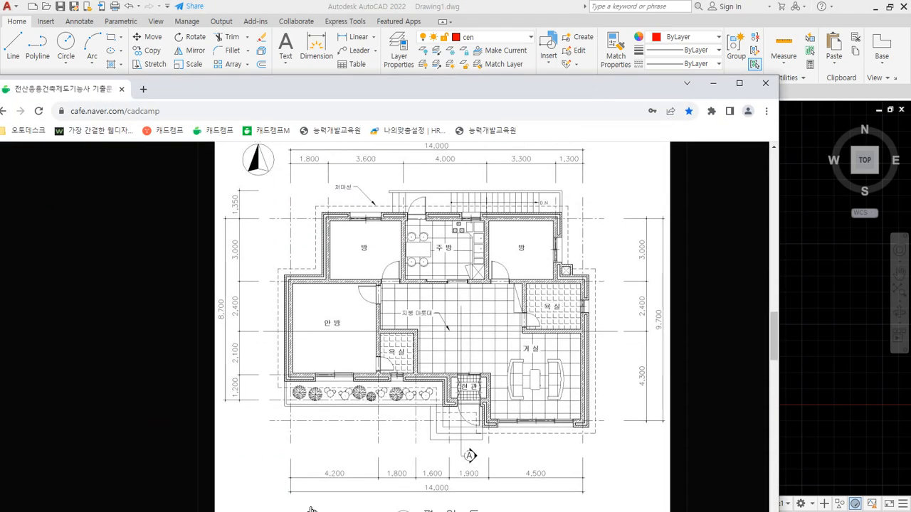
drag(280, 240, 280, 480)
drag(230, 436, 620, 436)
mouse_move(590, 467)
mouse_down()
mouse_move(644, 463)
mouse_move(274, 193)
mouse_move(244, 298)
mouse_up()
key(Escape)
drag(547, 87, 0, 89)
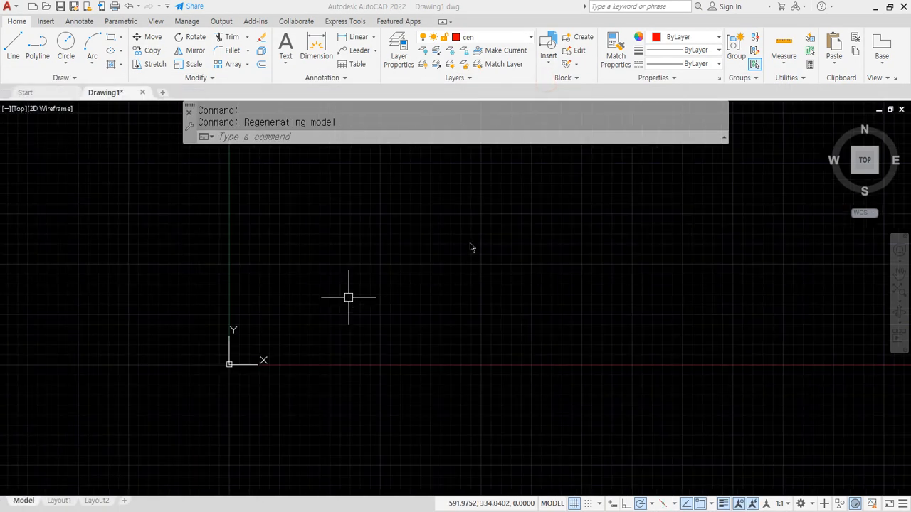
Draw one horizontal and one vertical construction line through a common point above the origin in AutoCAD.
click(466, 19)
text(xl)
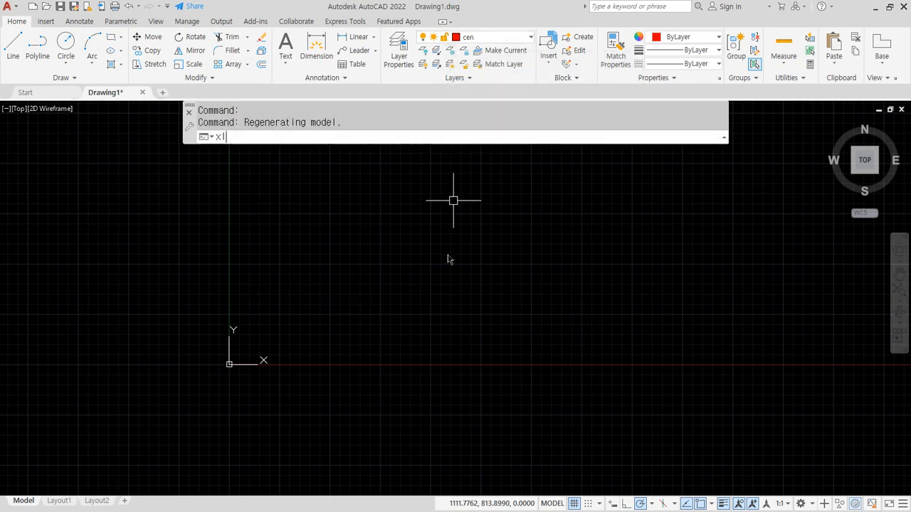
key(Return)
click(414, 236)
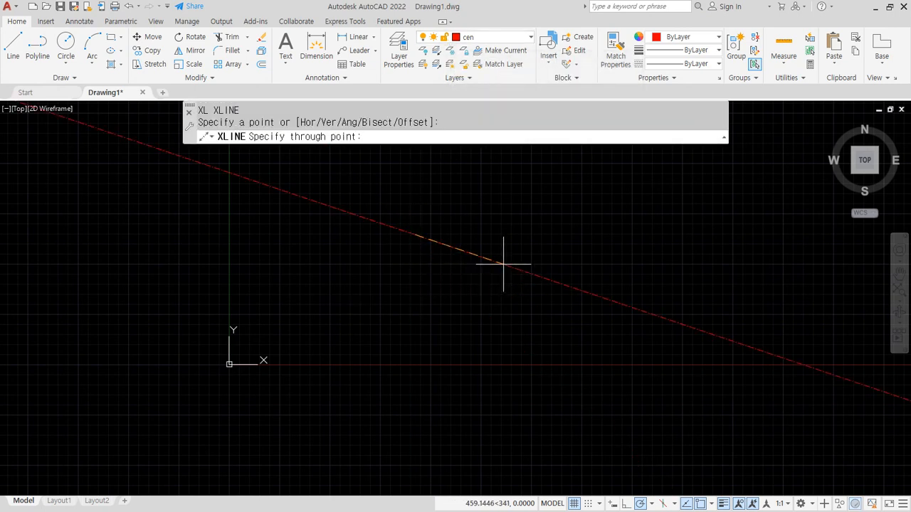
click(512, 234)
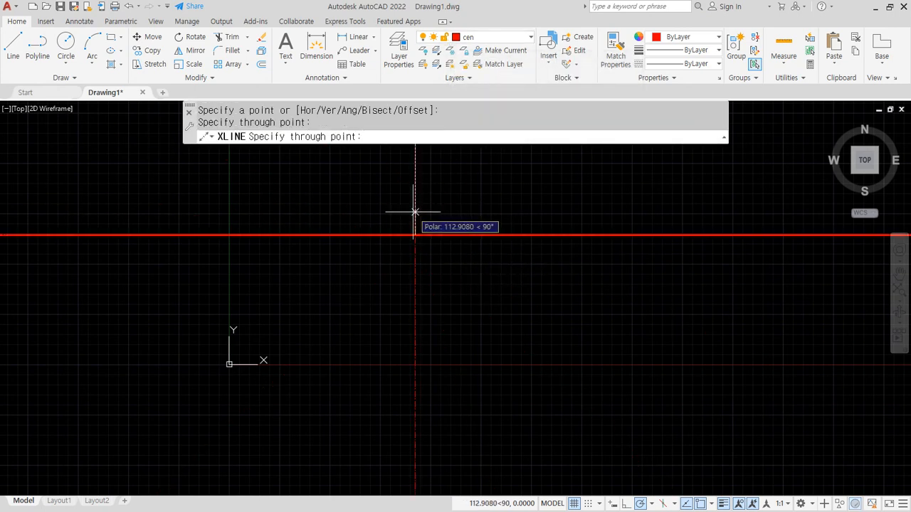
click(415, 212)
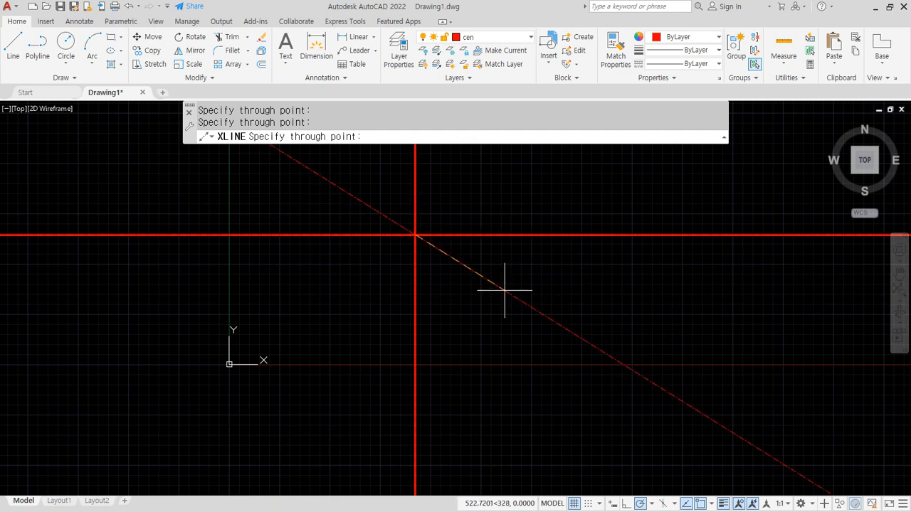
key(Return)
Offset the vertical construction line 4200 to the right.
middle_drag(474, 291, 288, 352)
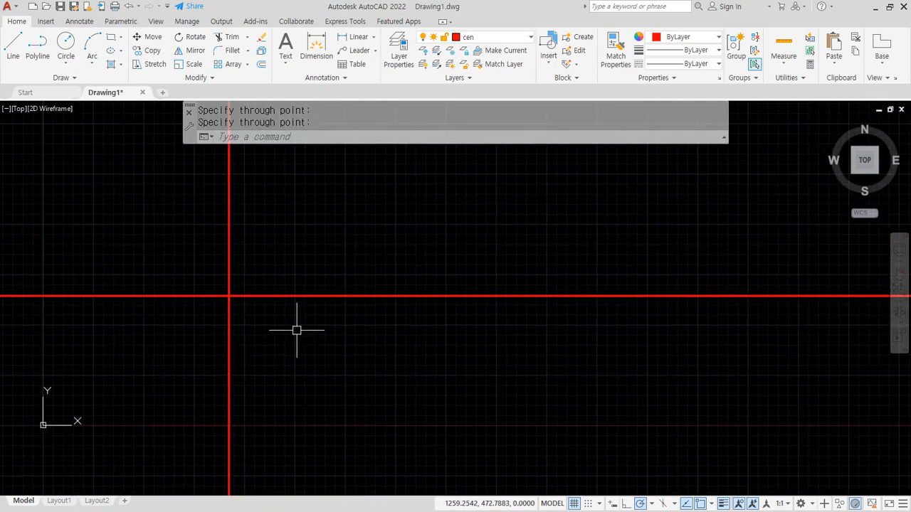
text(o)
key(Return)
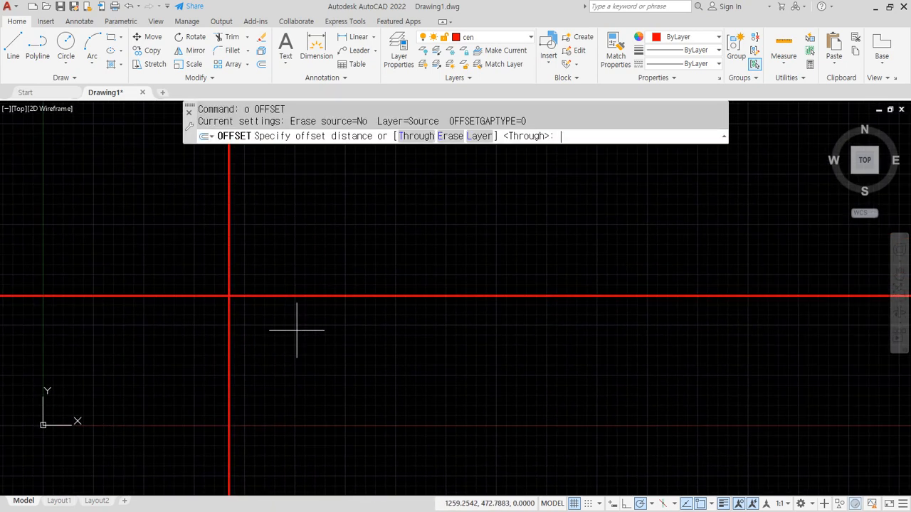
text(420)
key(Return)
click(230, 248)
click(361, 250)
scroll(361, 250, down, 2)
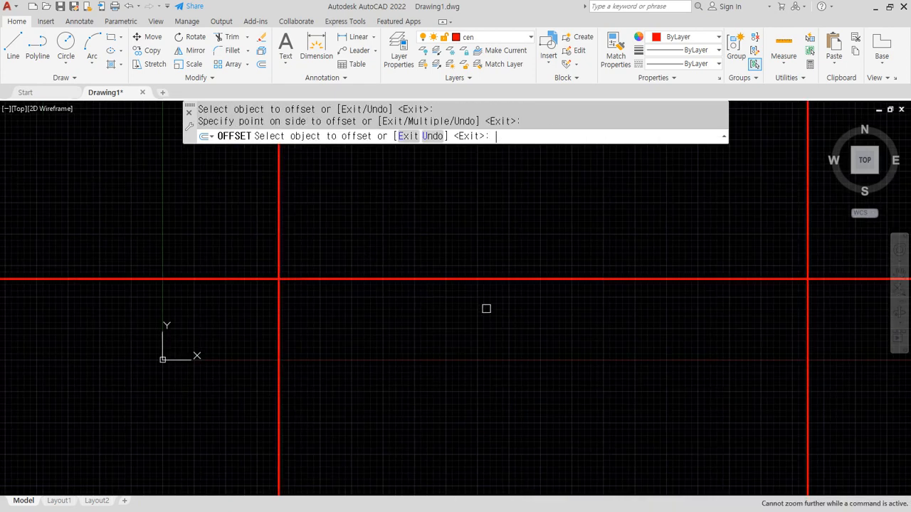
key(Escape)
Move all three construction lines together up and to the right, farther from the origin.
scroll(486, 309, down, 4)
middle_drag(486, 309, 406, 356)
text(m)
key(Return)
click(565, 406)
key(space)
click(207, 379)
click(378, 254)
Offset the right-hand vertical construction line 1800 to the right.
middle_drag(455, 265, 153, 383)
scroll(154, 383, down, 2)
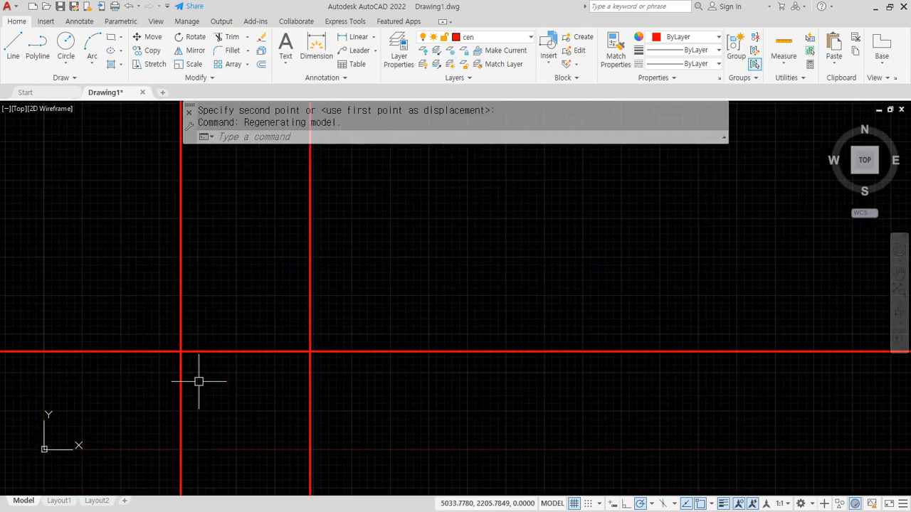
text(o)
key(Return)
text(1800)
key(Return)
click(309, 313)
click(393, 311)
key(Return)
Offset the newest vertical construction line 1600 to the right.
key(Return)
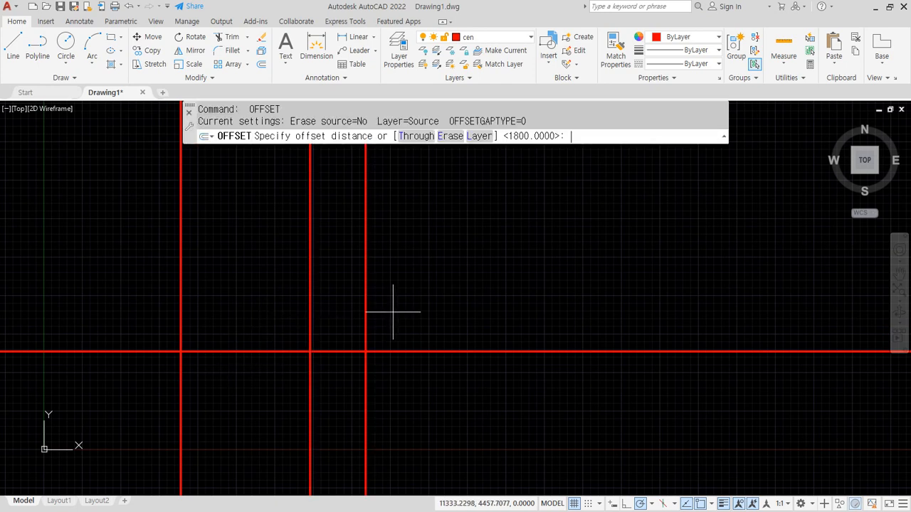
text(1600)
key(Return)
click(365, 321)
click(433, 303)
key(Return)
Offset the rightmost of the four vertical construction lines 1900 to the right.
key(Return)
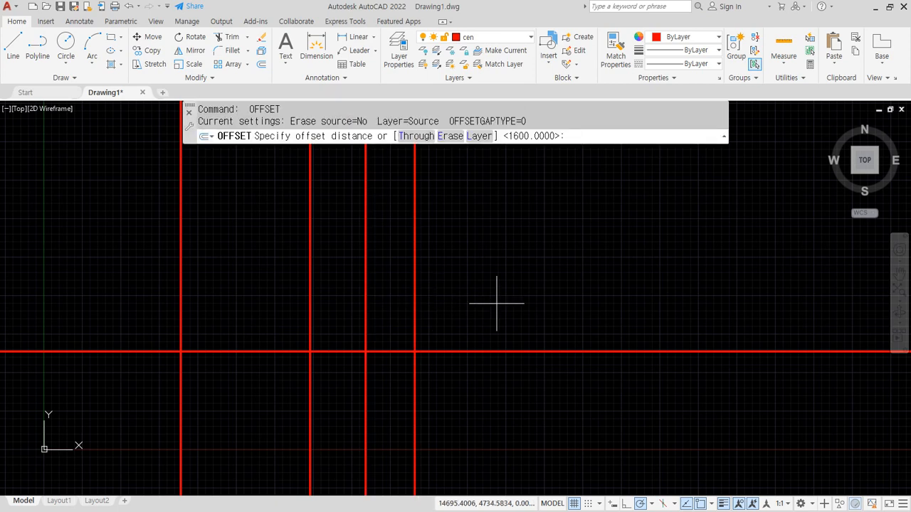
text(1900)
key(Return)
click(415, 315)
click(488, 309)
key(Return)
Offset the fifth vertical construction line 4500 to the right and end the Offset command.
key(Return)
text(4500)
key(Return)
click(473, 313)
click(622, 362)
key(Return)
Trim the construction lines' overhangs beyond the right, bottom and left edges of the grid.
text(tr)
key(Return)
click(712, 350)
click(711, 402)
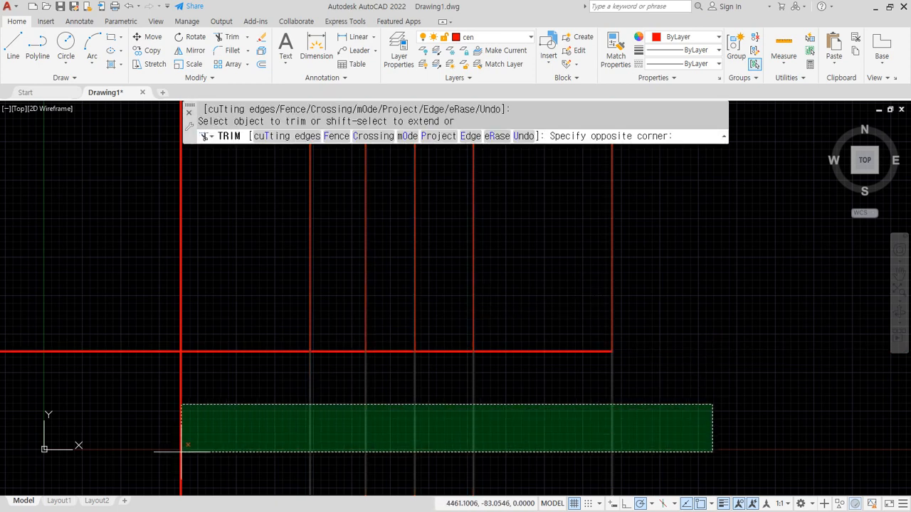
click(140, 382)
click(141, 351)
key(Return)
Offset the bottom horizontal centre line 4300 upward.
middle_drag(619, 386, 576, 439)
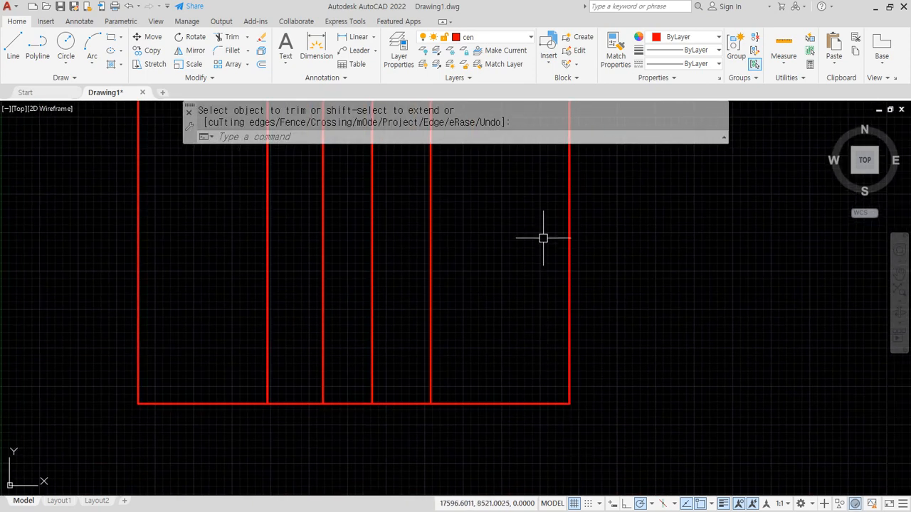
text(o)
key(Return)
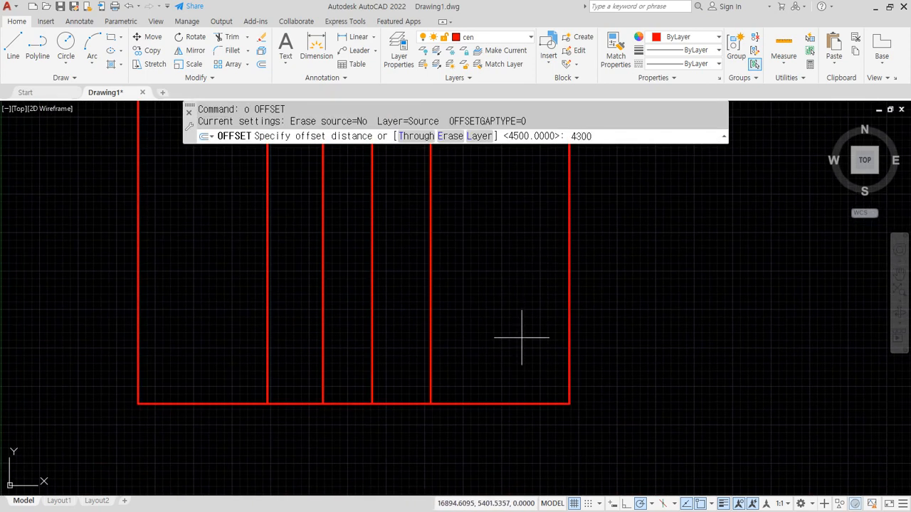
key(Return)
click(514, 407)
click(523, 261)
key(Return)
Offset the new horizontal centre line 2400 upward.
key(Return)
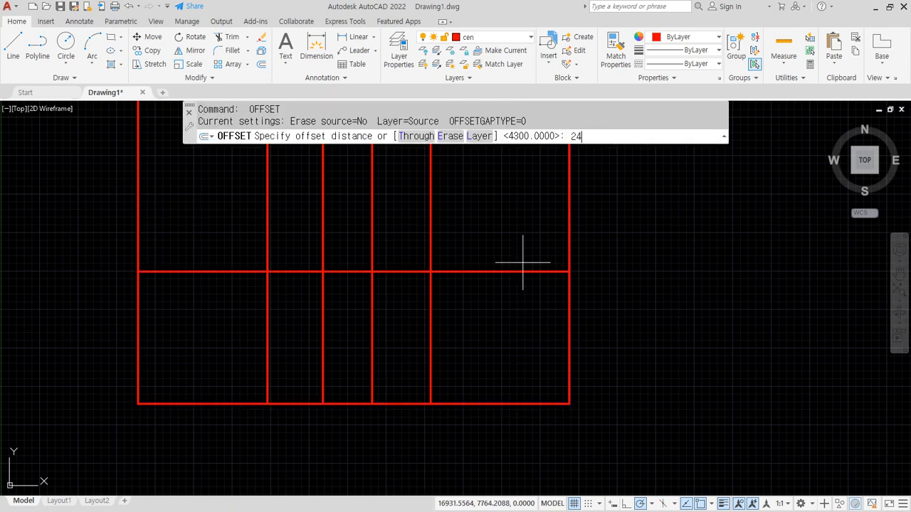
key(Return)
click(530, 272)
click(499, 214)
middle_drag(499, 214, 498, 303)
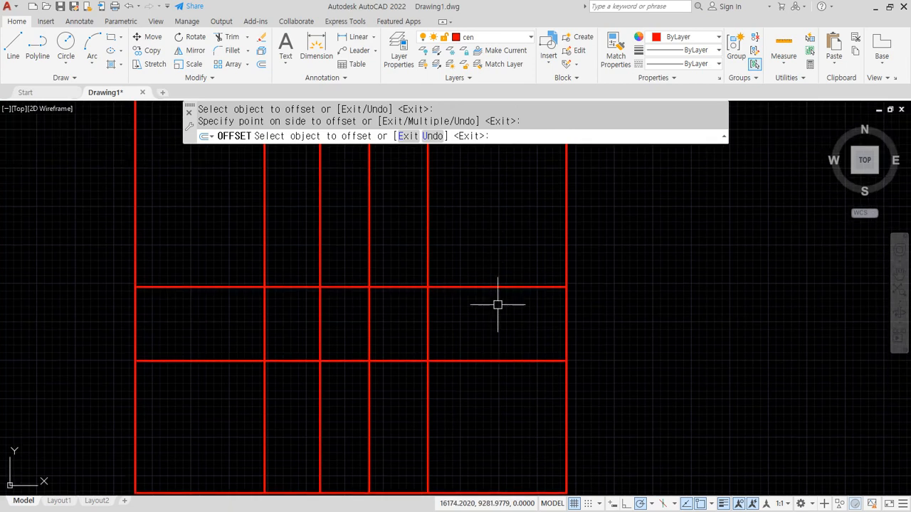
key(Return)
Offset the topmost horizontal centre line 3000 upward and end the Offset command.
key(Return)
key(Return)
click(498, 287)
click(500, 225)
middle_drag(564, 191, 572, 247)
key(Return)
Trim all vertical centre lines where they extend above the top horizontal line.
text(tr)
key(Return)
key(Return)
click(607, 217)
click(122, 178)
key(Return)
Trim the four inner vertical lines out of the top row of the grid.
middle_drag(451, 360, 456, 286)
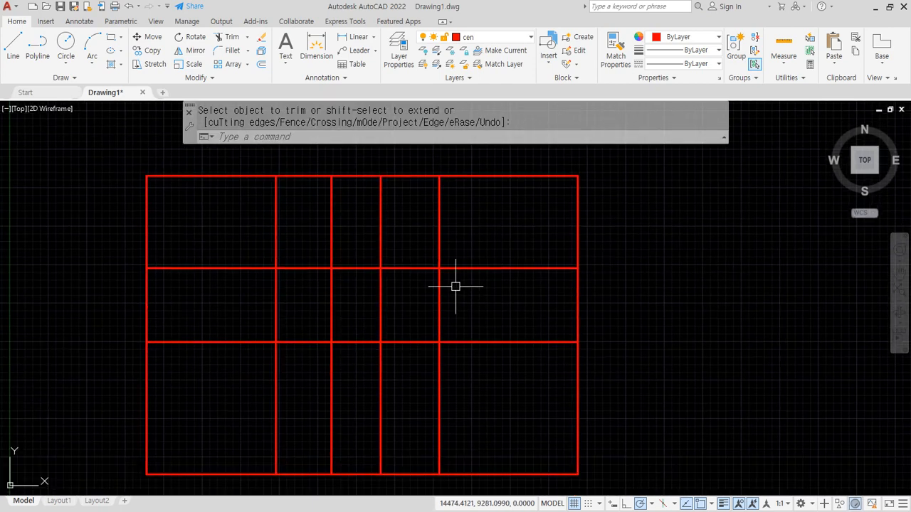
key(Return)
key(Return)
click(484, 239)
click(235, 215)
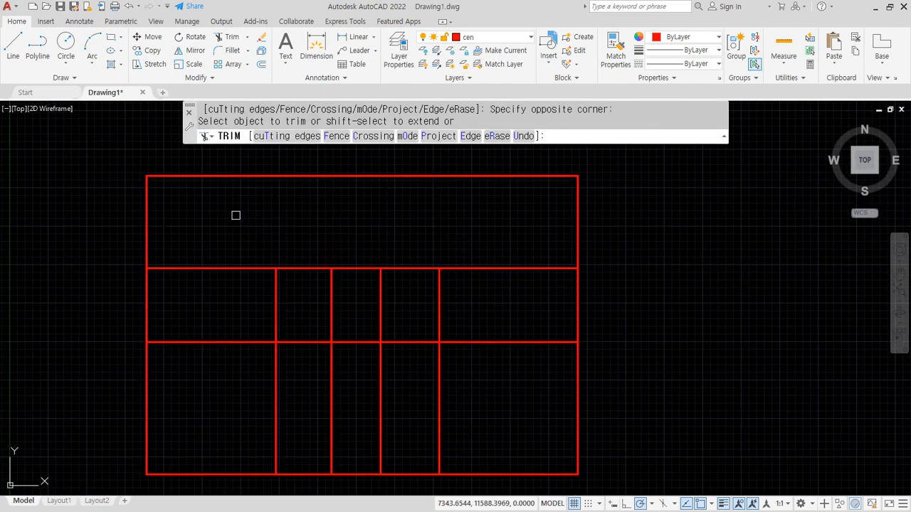
key(Return)
Offset the grid's right outer vertical line 1300 to the left.
middle_drag(475, 209, 466, 250)
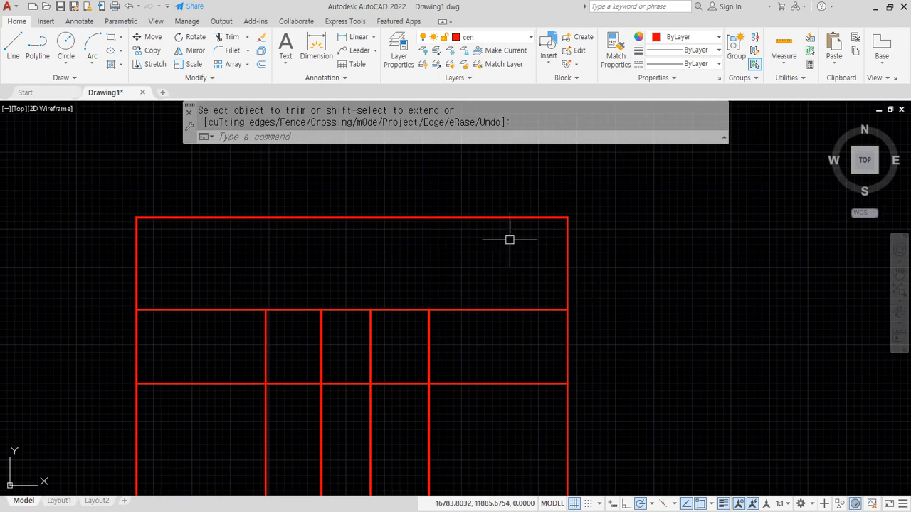
key(Return)
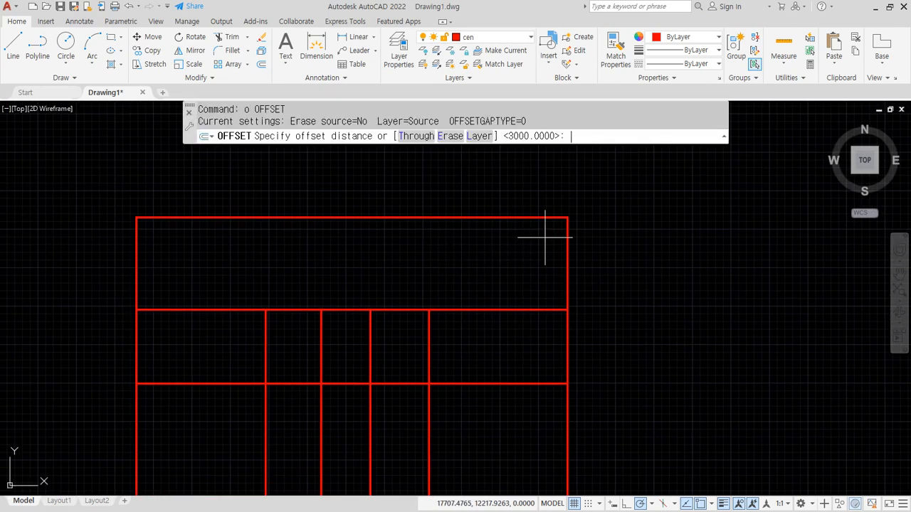
text(1300)
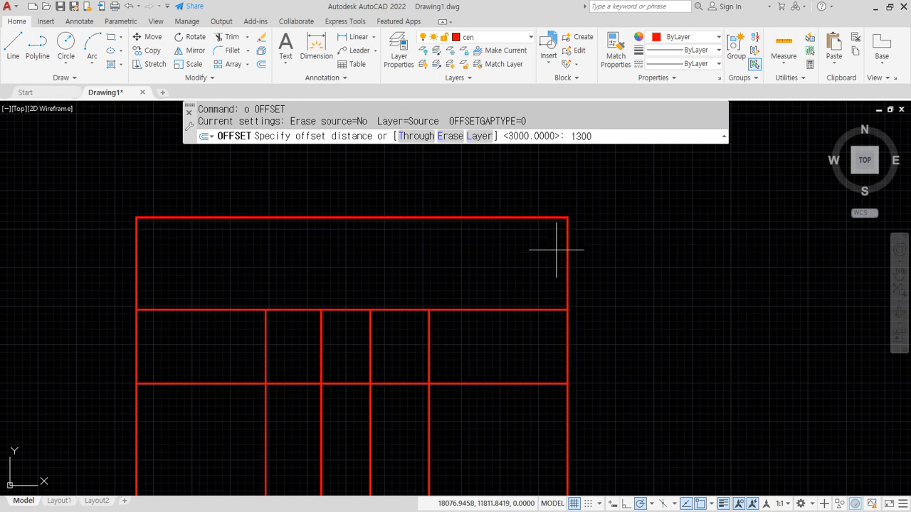
key(Return)
click(567, 248)
click(516, 266)
key(Return)
Trim the new vertical line below the top row and cut away the outer segments at the grid's upper-right corner.
text(t)
key(Return)
click(528, 344)
middle_drag(540, 288, 523, 231)
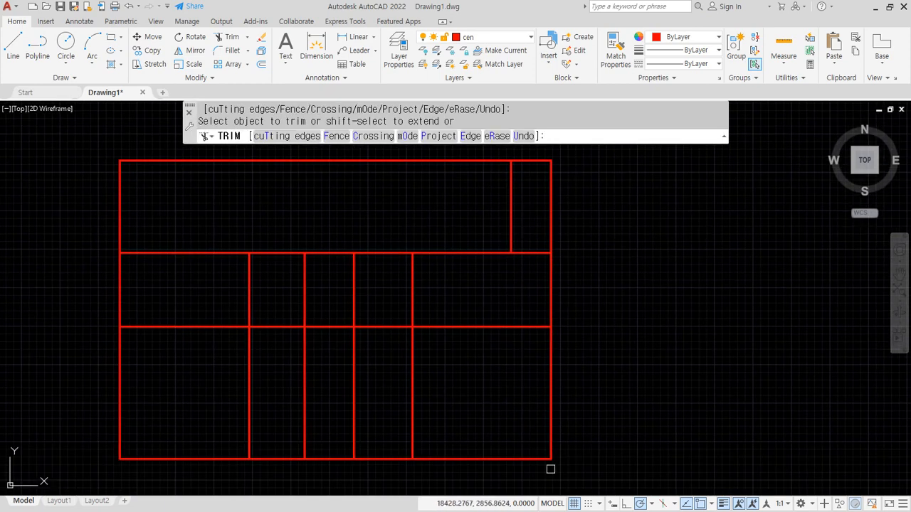
click(508, 249)
click(525, 168)
click(528, 148)
click(550, 217)
key(Escape)
Offset the top row's right vertical line 3300 to the left.
middle_drag(477, 277, 506, 350)
text(o)
key(Return)
text(3300)
key(Return)
click(540, 263)
click(423, 268)
Offset the newest vertical line in the top row 4000 to the left.
key(Return)
text(4000)
key(Return)
click(439, 281)
click(311, 276)
key(Return)
Offset the top row's latest vertical line 3600 to the left.
key(Return)
text(3600)
key(Return)
click(316, 280)
click(193, 280)
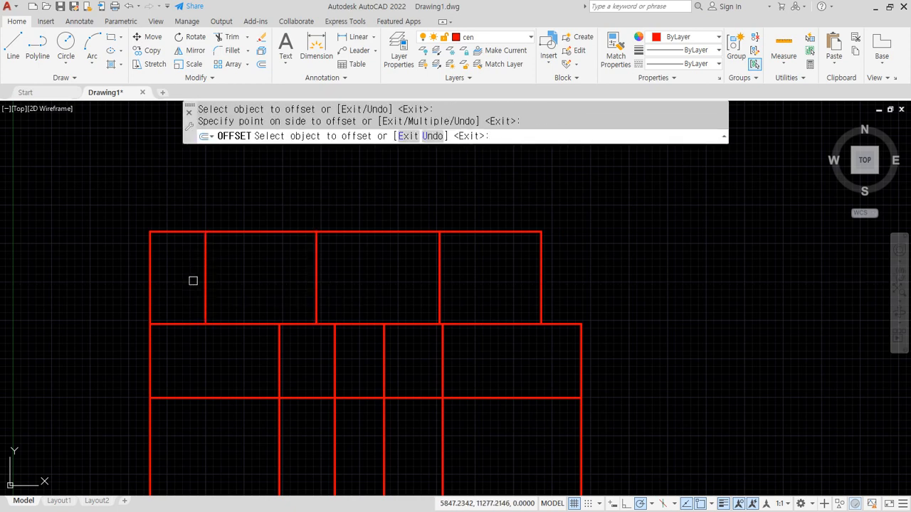
key(Return)
Offset the top row's leftmost inner vertical line 1800 to the left and erase the resulting copy.
key(Return)
text(1800)
key(Return)
click(205, 269)
click(179, 270)
click(151, 266)
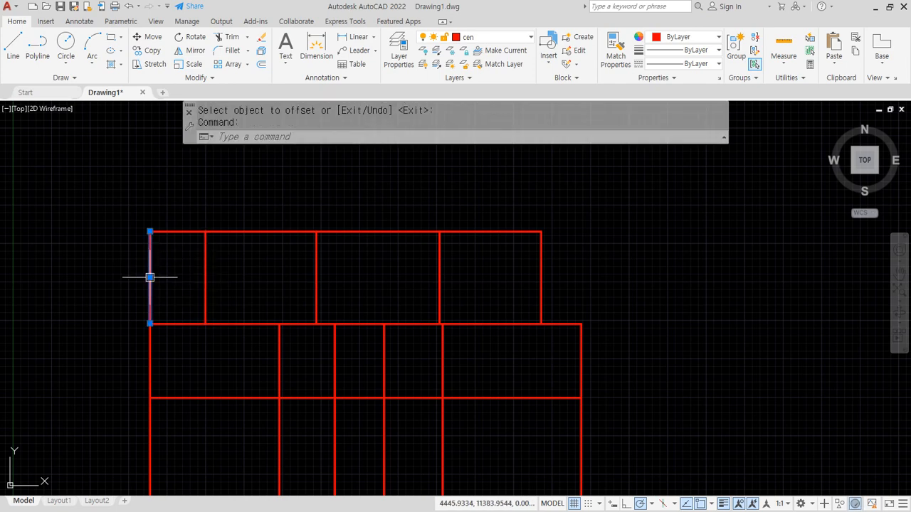
text(e)
key(Return)
Trim away the outer segments at the grid's upper-left corner, left of the top row's first inner vertical line.
scroll(203, 339, down, 2)
middle_drag(202, 333, 213, 253)
text(tr)
key(Return)
key(Return)
click(181, 227)
click(162, 210)
key(Return)
scroll(205, 294, up, 2)
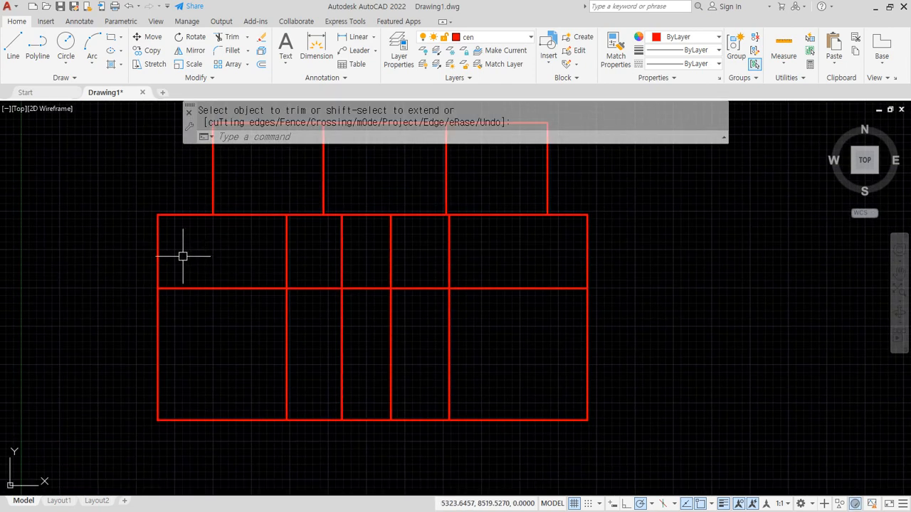
middle_drag(201, 327, 256, 261)
mouse_move(190, 243)
mouse_down()
mouse_move(174, 315)
mouse_move(194, 324)
mouse_up()
drag(198, 151, 177, 199)
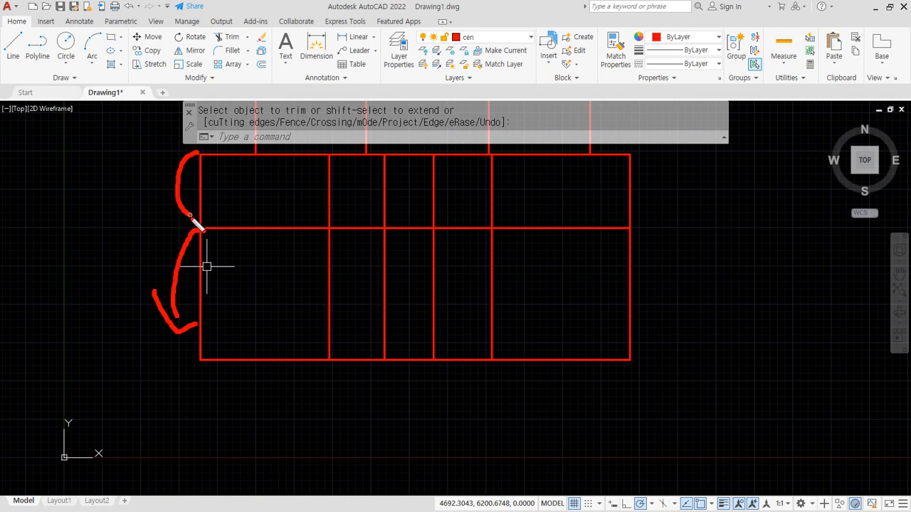
Offset the horizontal centre line inside the main block 2100 downward.
text(o)
key(Return)
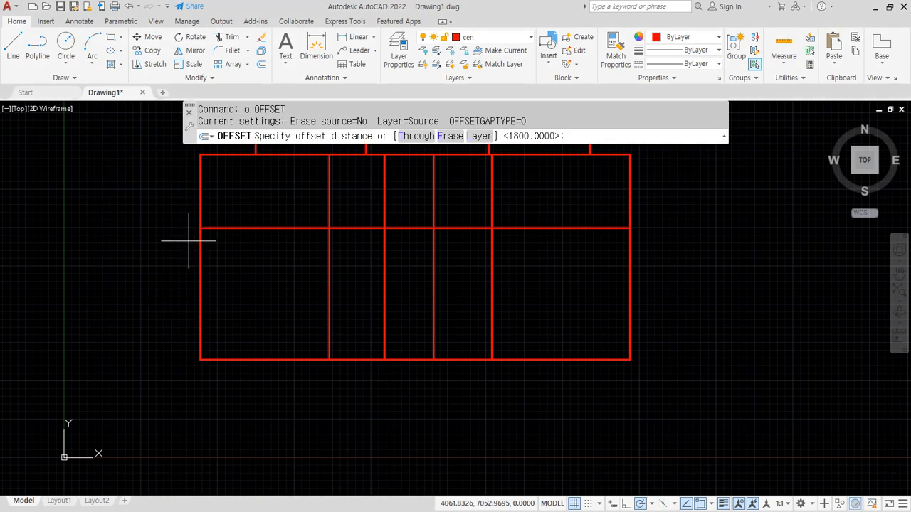
key(Return)
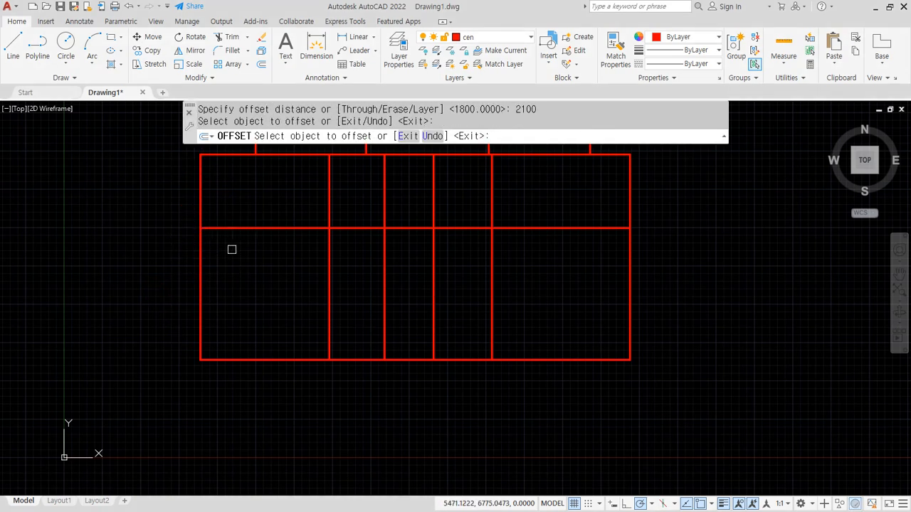
click(233, 229)
click(230, 321)
key(Return)
Offset the new horizontal centre line 1200 downward and end the Offset command.
key(Return)
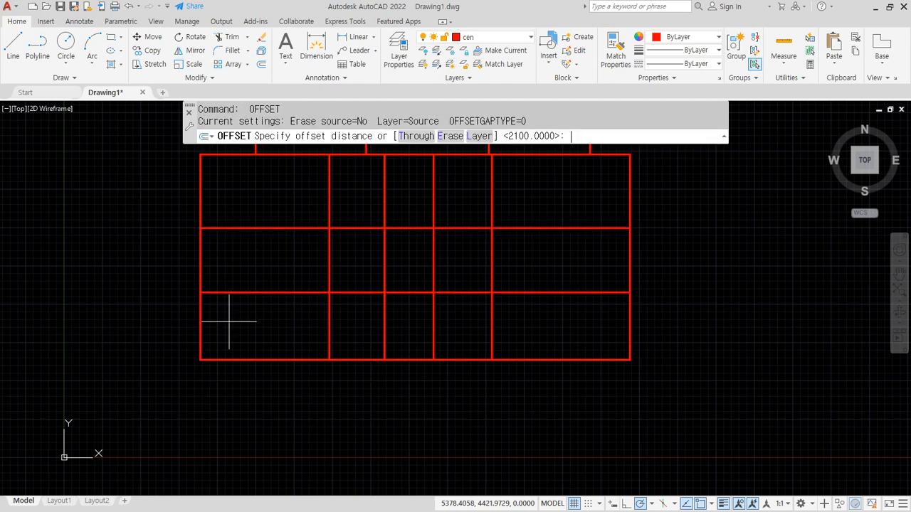
text(1200)
key(Return)
click(246, 293)
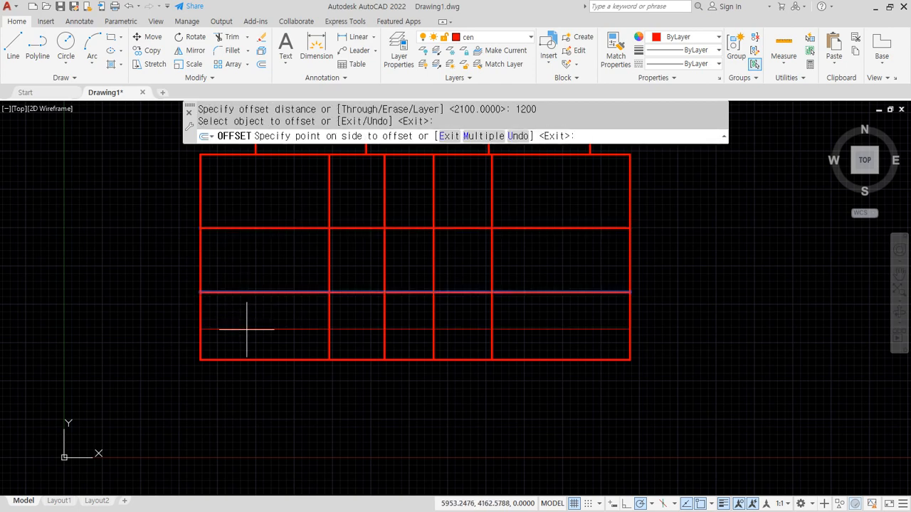
click(246, 321)
key(Return)
middle_drag(244, 370, 285, 426)
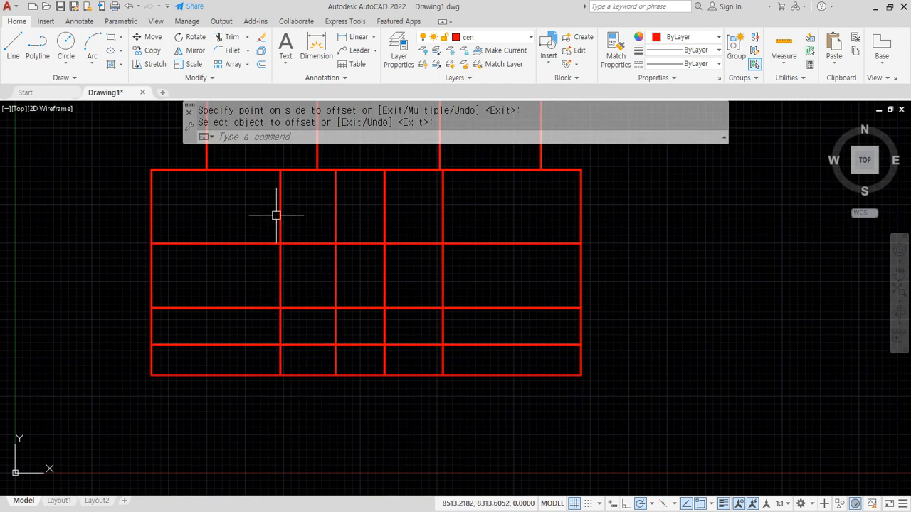
mouse_move(282, 173)
mouse_down()
mouse_move(283, 308)
mouse_move(154, 299)
mouse_up()
key(Escape)
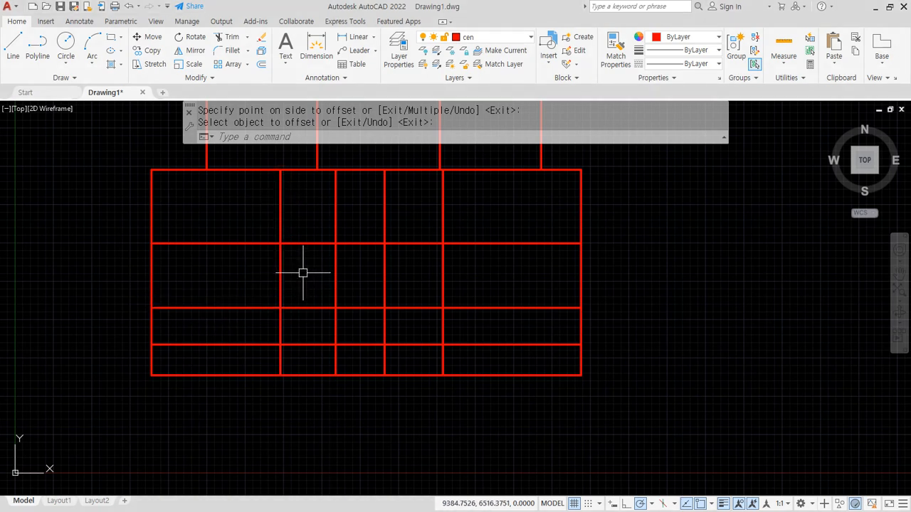
Trim the bottom line between the fourth and fifth verticals, the fourth vertical's lowest segment, and the adjacent horizontal segment to its left.
text(tr)
key(space)
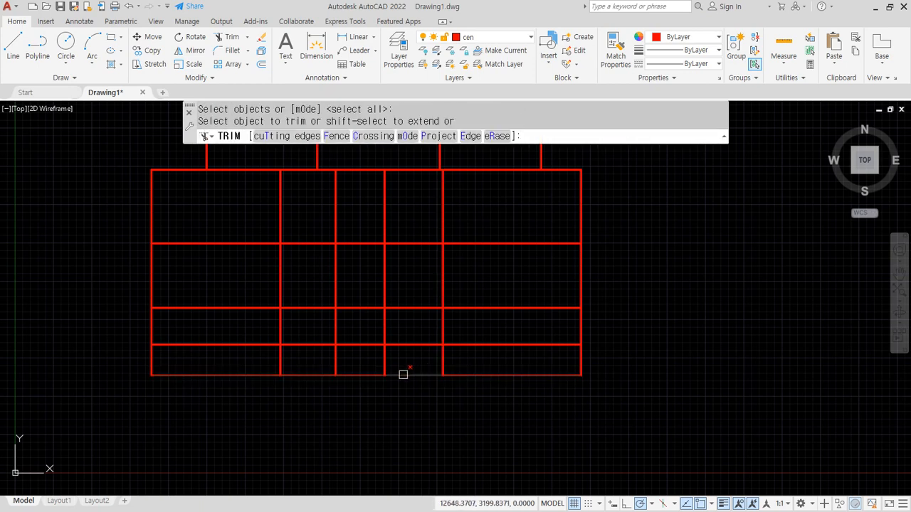
click(404, 374)
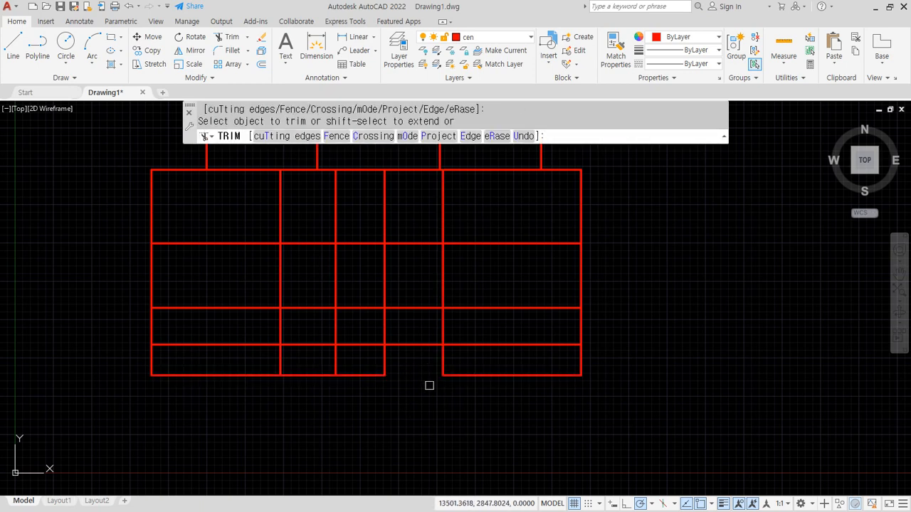
click(384, 359)
click(369, 345)
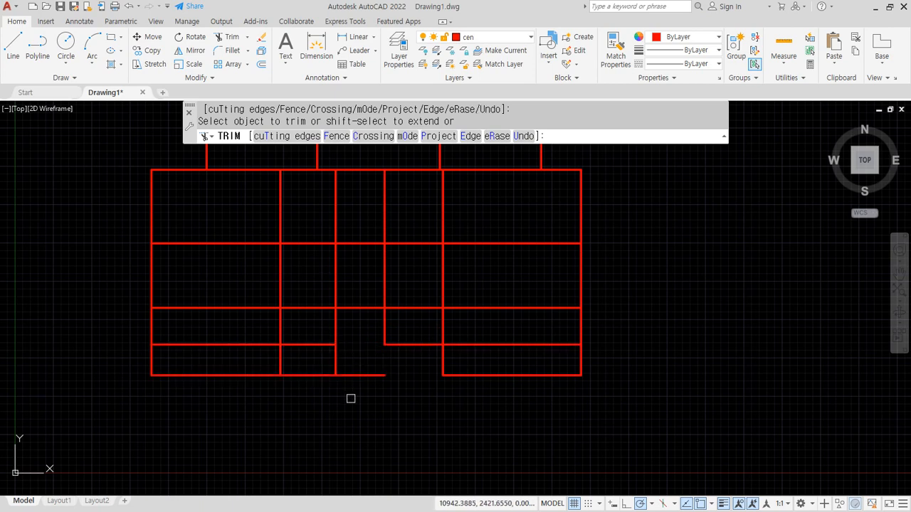
Trim the second and third verticals in the 1200-high row and remove the leftover lines at the plan's lower left.
click(280, 326)
click(336, 326)
click(357, 420)
click(73, 328)
key(Delete)
Trim the two horizontal segments crossing the large lower-right room.
text(tr)
key(space)
click(511, 359)
click(502, 306)
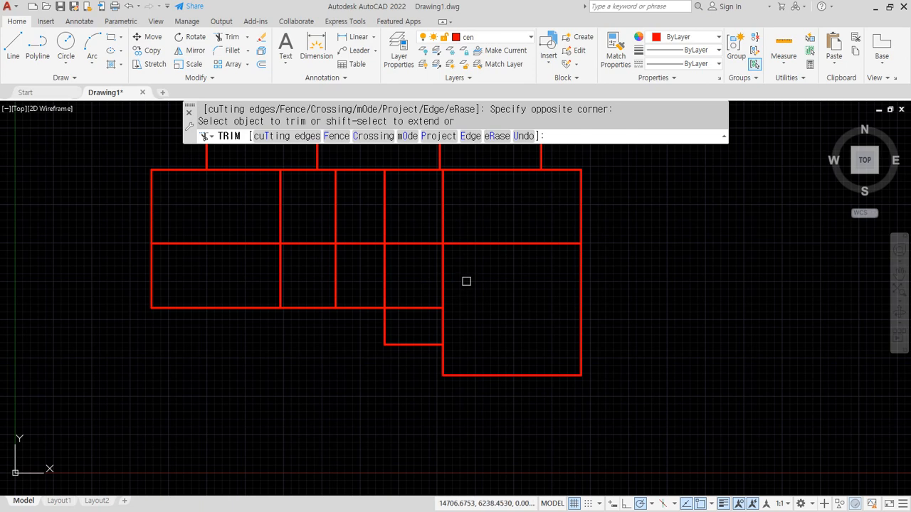
Trim the interior segments around the third, fourth and fifth verticals to open the central area, and erase the leftover fourth vertical piece.
click(335, 210)
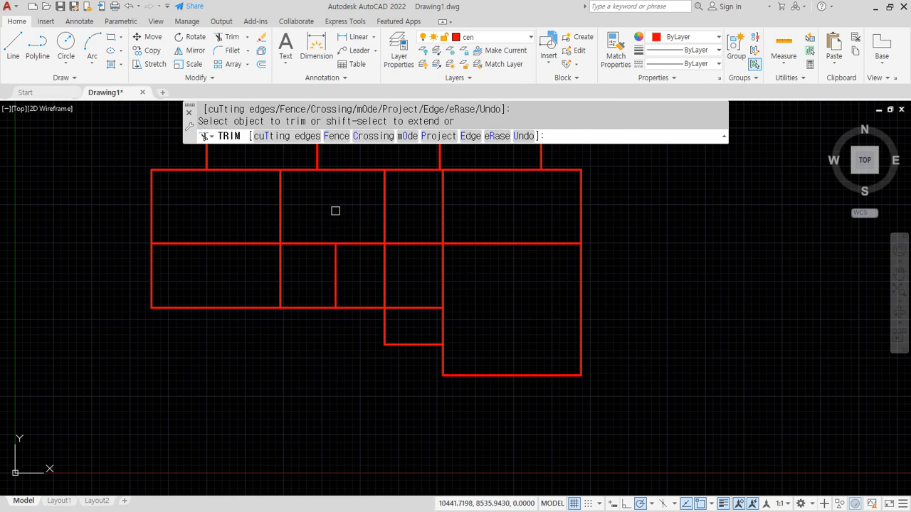
click(361, 242)
click(383, 269)
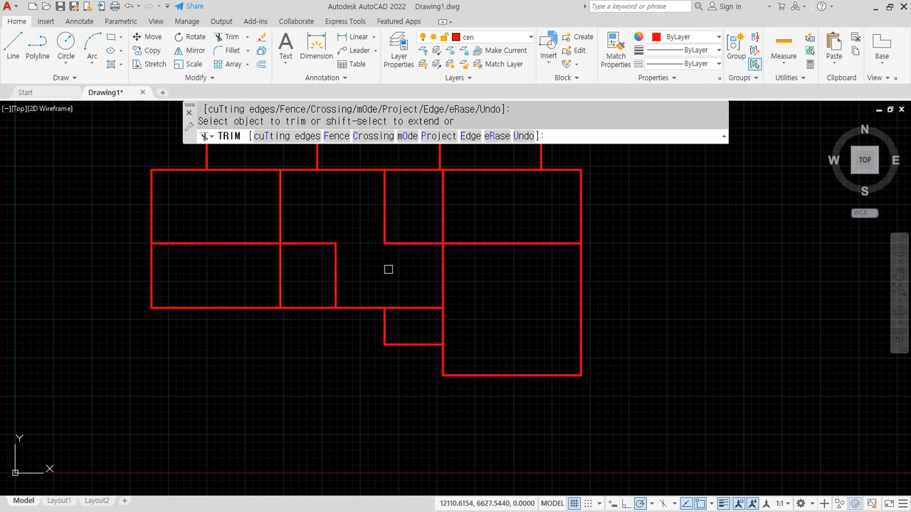
click(442, 269)
click(410, 243)
key(Escape)
click(400, 224)
click(350, 203)
key(Delete)
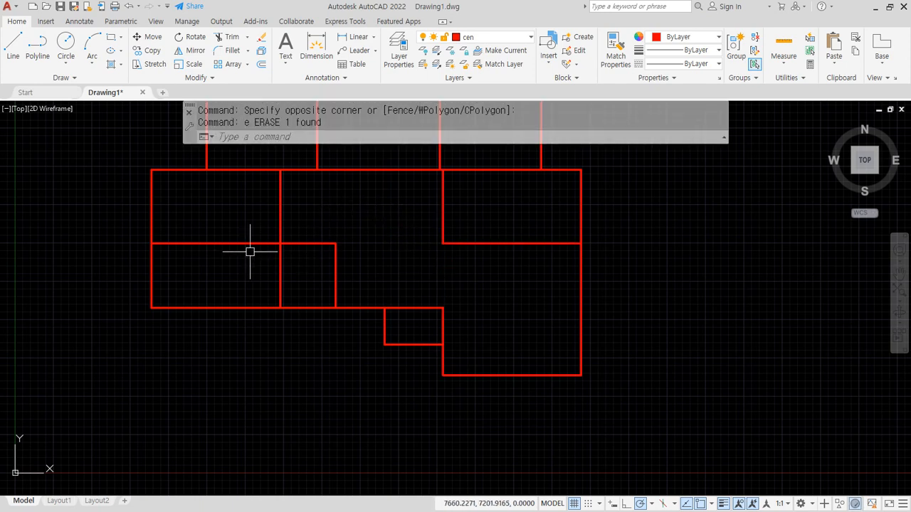
Trim the horizontal segment dividing the left room between the first and second verticals.
text(tr)
key(Return)
key(Return)
click(232, 243)
key(Return)
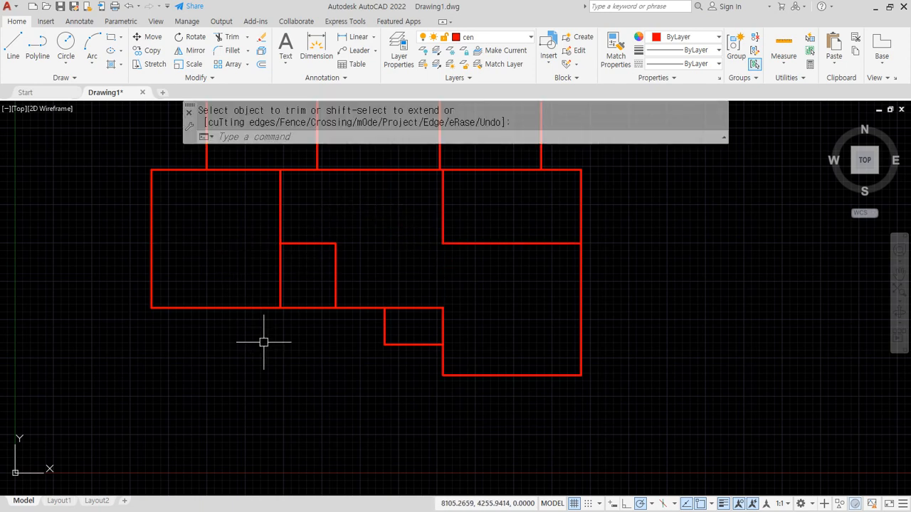
scroll(263, 343, down, 2)
middle_drag(263, 347, 265, 373)
scroll(382, 282, up, 2)
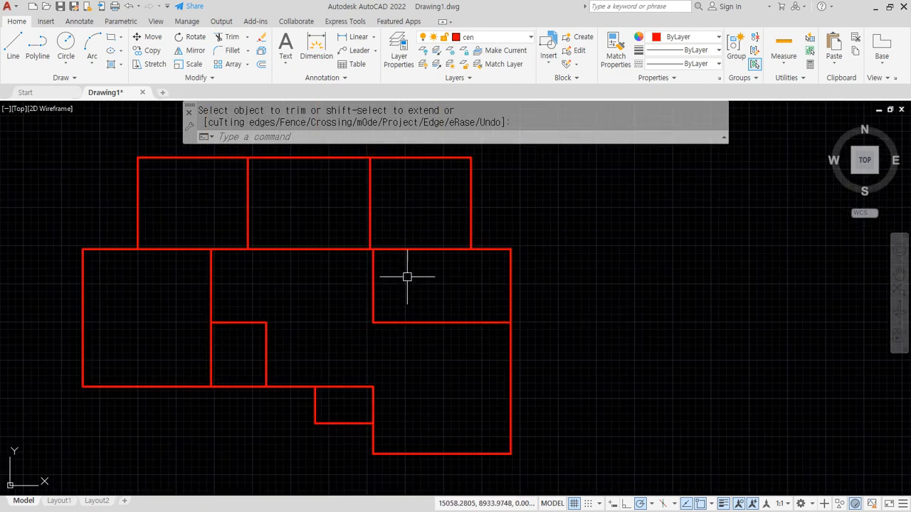
mouse_move(364, 249)
mouse_down()
mouse_move(461, 235)
mouse_move(419, 303)
mouse_up()
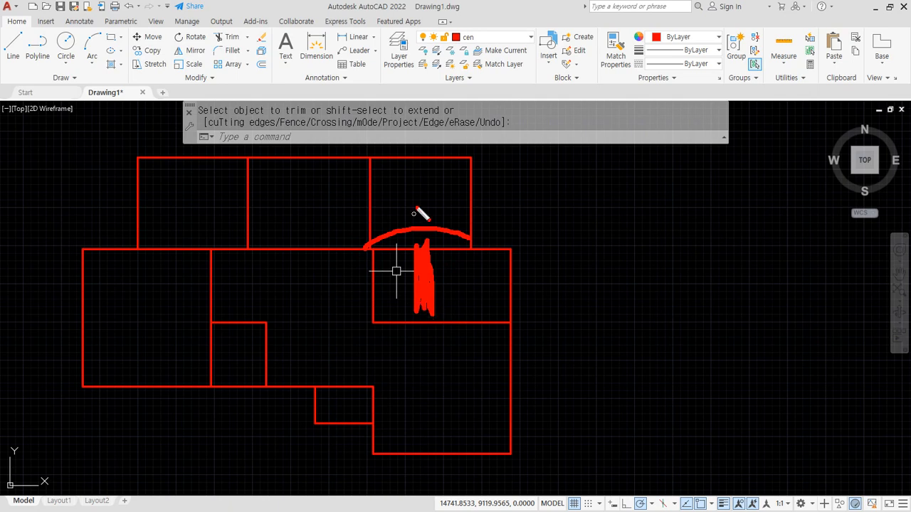
key(Escape)
Make col the current layer.
click(494, 37)
click(479, 76)
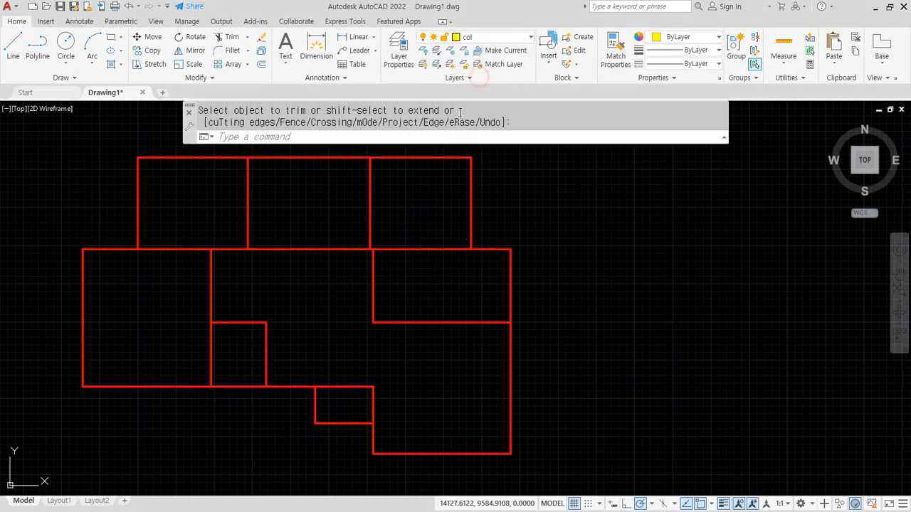
key(Escape)
Draw a helper line along the main horizontal centre line across the width of the upper-right room.
text(l)
key(Return)
scroll(374, 228, up, 4)
click(362, 273)
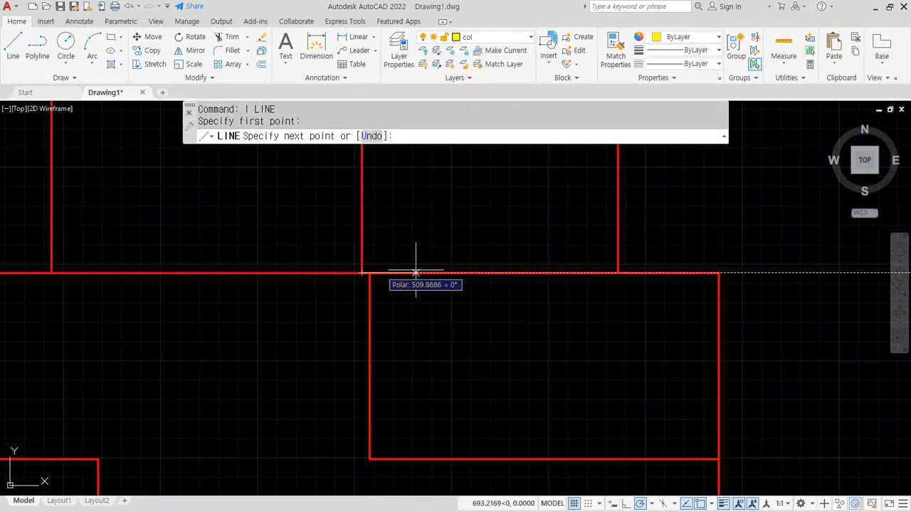
click(617, 272)
key(Return)
Draw a vertical line from the helper line's midpoint down to the horizontal below the right-hand bathroom.
key(Return)
click(503, 272)
middle_drag(504, 426, 498, 346)
click(485, 377)
key(Return)
Fillet the right-hand bathroom's lower centre line to the new vertical to form a square corner.
text(f)
key(Return)
click(501, 378)
click(484, 355)
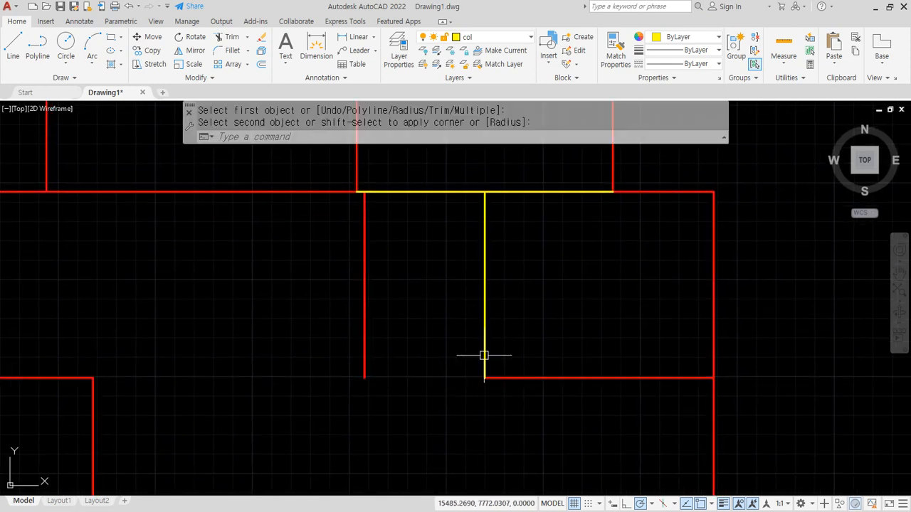
Erase the leftover old left vertical of the right-hand bathroom and the horizontal helper line.
click(363, 322)
text(e)
key(Return)
click(420, 192)
text(e)
key(Return)
Match the new bathroom vertical's properties to those of the adjoining lower centre line.
text(ma)
key(Return)
click(504, 377)
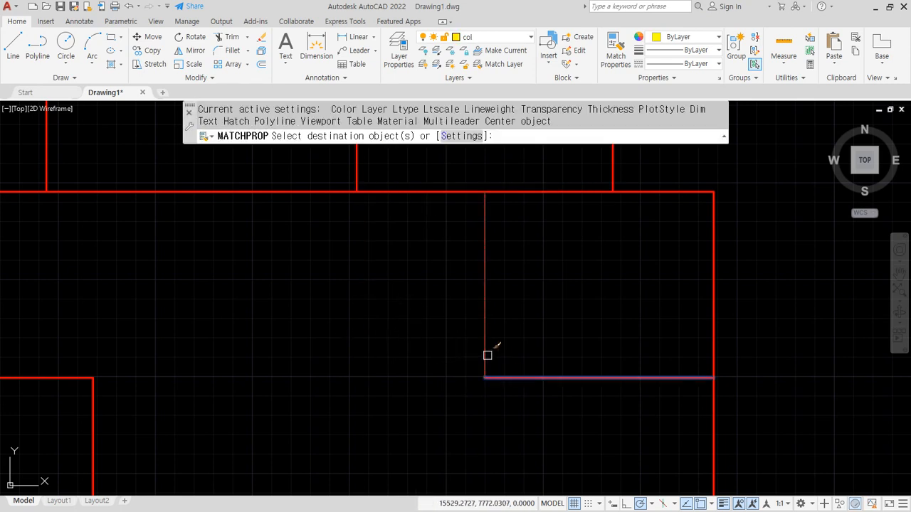
click(486, 355)
key(Return)
scroll(581, 305, down, 4)
middle_drag(531, 327, 490, 311)
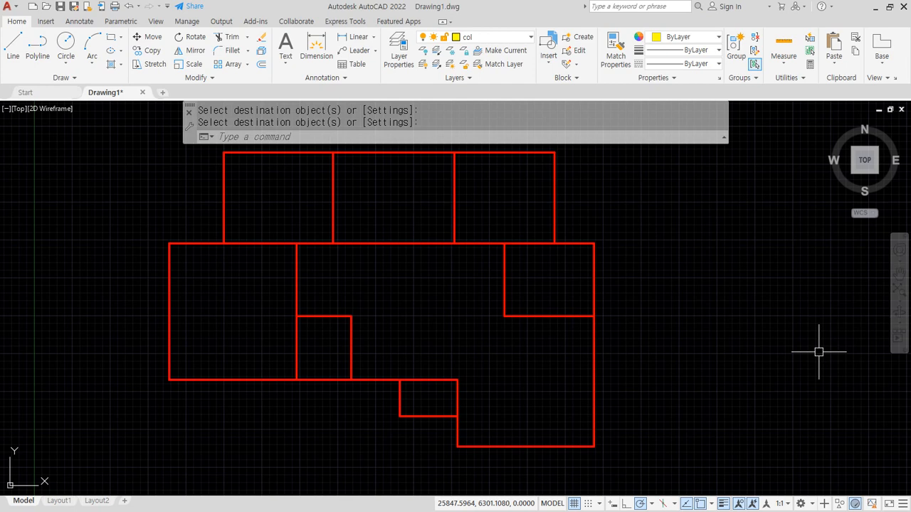
Switch to the browser to examine the wall layout in the reference floor plan, and return to AutoCAD.
key(alt+Tab)
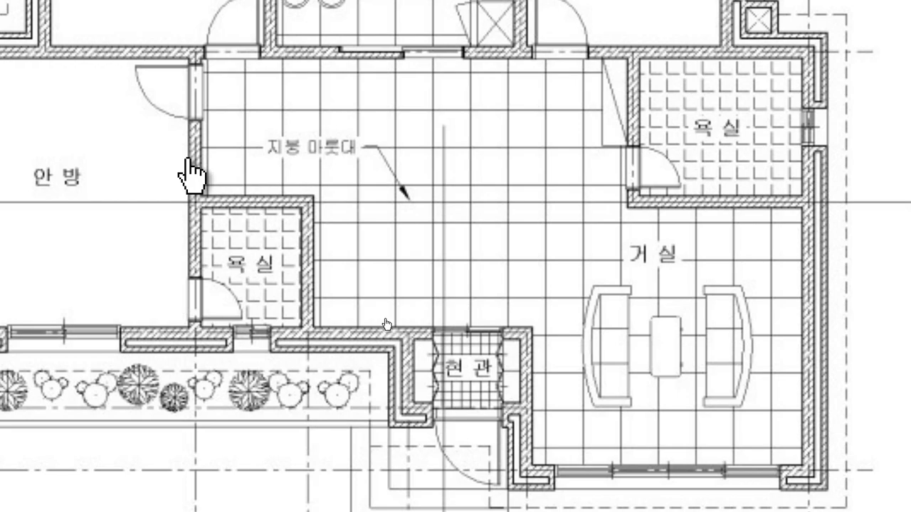
scroll(707, 68, up, 2)
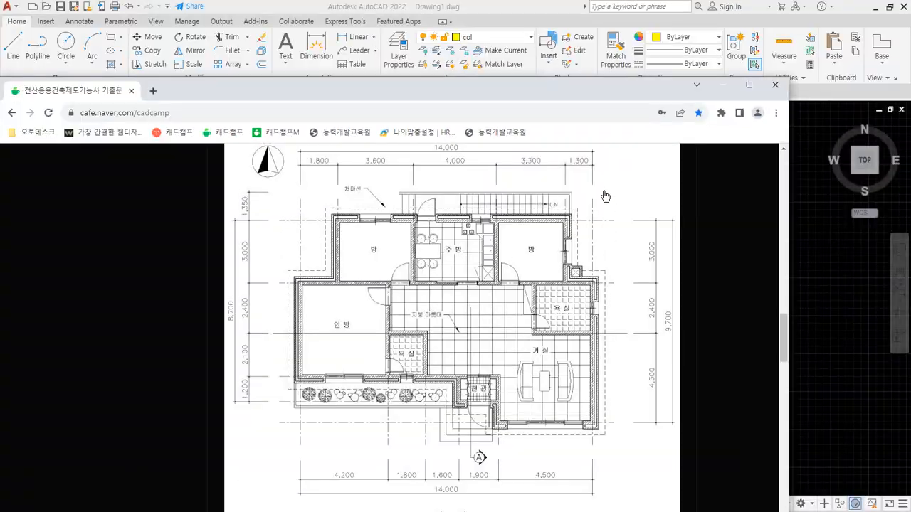
drag(565, 92, 0, 182)
click(181, 442)
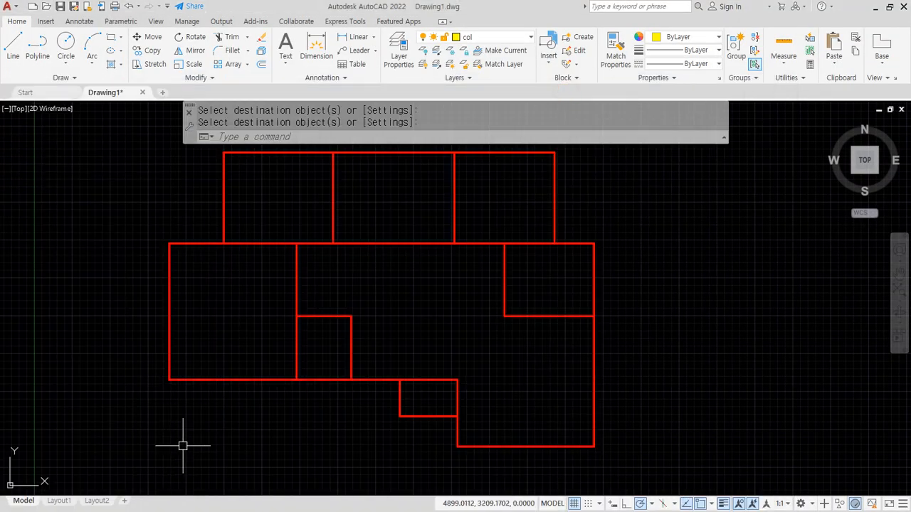
Offset the left room's outer vertical centre line by 100 to both sides.
key(Escape)
text(o)
key(Return)
text(100)
key(Return)
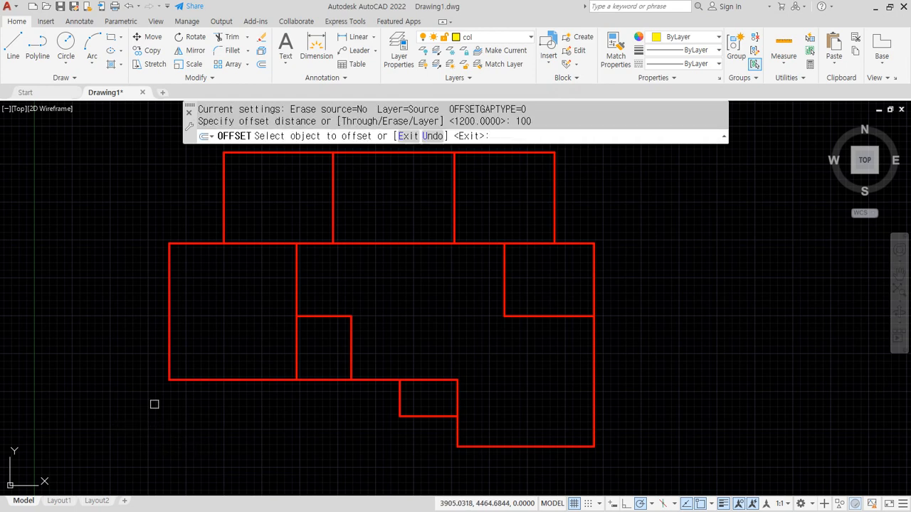
click(168, 356)
click(224, 315)
scroll(166, 372, up, 4)
scroll(174, 376, up, 4)
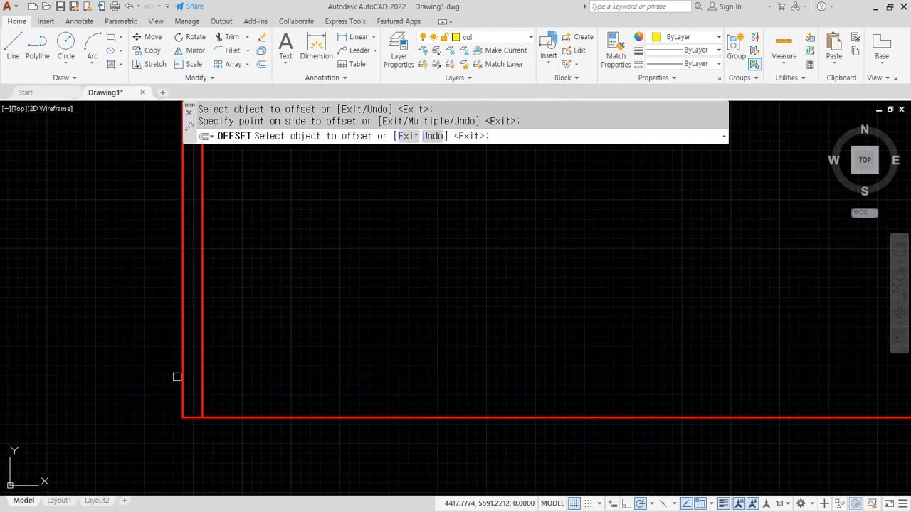
click(172, 375)
click(183, 373)
click(136, 380)
Offset the left room's lower horizontal centre line by 100 to both sides.
click(235, 415)
click(223, 405)
click(226, 417)
click(226, 466)
key(Escape)
Fillet the inner and outer pairs of offset lines into square corners at the left room's lower-left corner.
text(f)
key(Return)
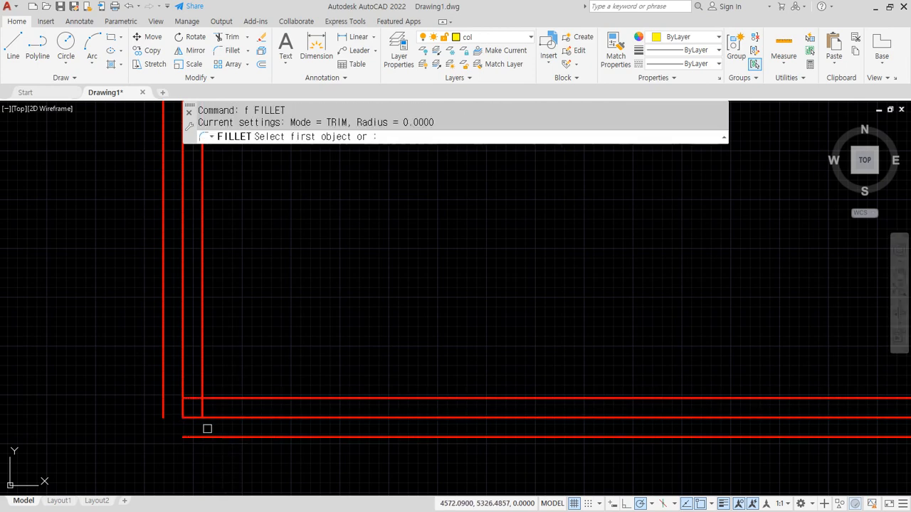
click(209, 398)
click(202, 376)
click(192, 436)
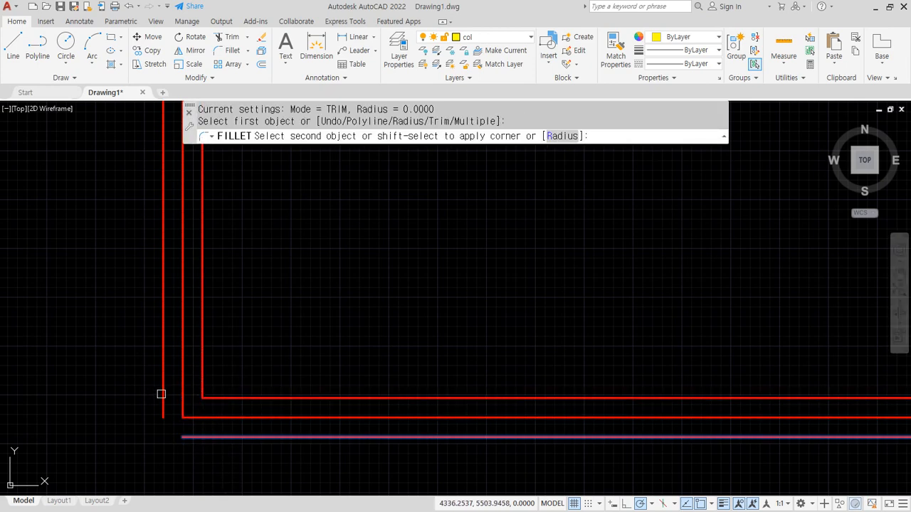
click(163, 394)
Move the four offset wall lines at the left room's lower-left corner to layer col.
click(252, 365)
click(191, 412)
click(177, 465)
click(136, 426)
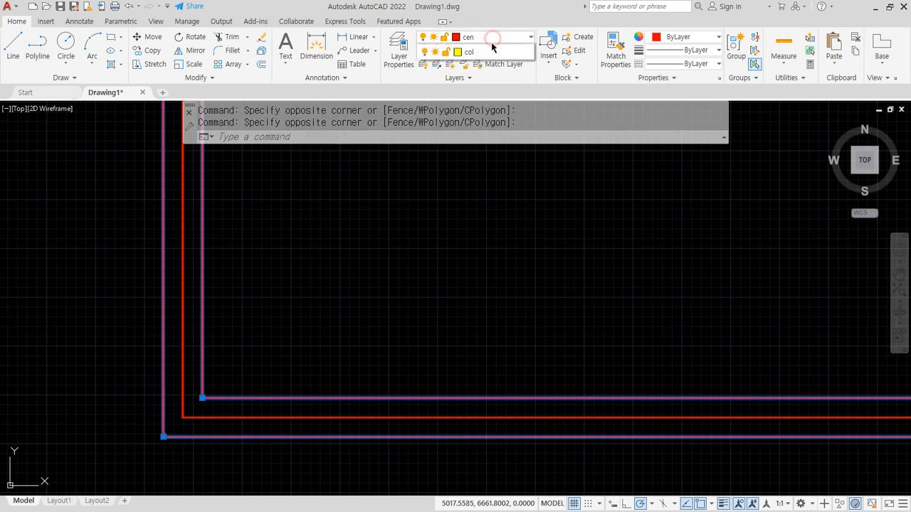
click(491, 47)
key(Escape)
key(Escape)
Offset the vertical centre line between the entrance and the living room by 100 to both sides.
scroll(494, 311, down, 6)
middle_drag(684, 313, 358, 264)
scroll(464, 301, up, 2)
text(o)
key(Return)
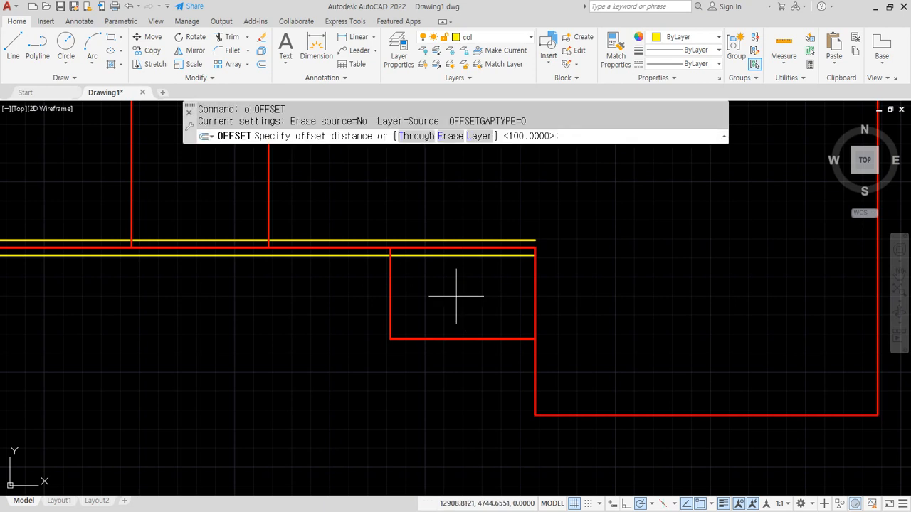
key(Return)
click(533, 305)
click(523, 300)
click(533, 292)
click(553, 290)
Offset the entrance's lower and left centre lines by 100 to both sides.
click(467, 336)
click(470, 314)
click(461, 339)
click(452, 355)
click(391, 285)
click(395, 283)
click(390, 286)
click(324, 290)
Offset the right and left vertical centre lines of the small inner bathroom by 100 to both sides.
click(267, 209)
click(309, 197)
click(267, 197)
click(242, 197)
click(131, 197)
click(180, 200)
click(129, 203)
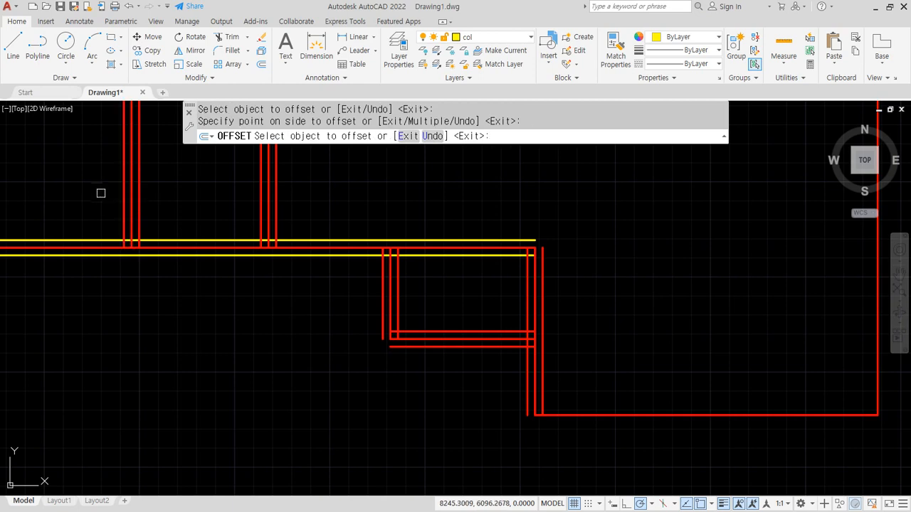
click(97, 193)
Offset the small inner bathroom's top centre line by 100 to both sides.
middle_drag(197, 170, 213, 335)
click(215, 252)
click(213, 248)
click(202, 253)
click(204, 303)
Offset the living room's lower and right centre lines by 100 to both sides.
scroll(335, 292, down, 2)
middle_drag(513, 433, 343, 285)
scroll(354, 304, up, 2)
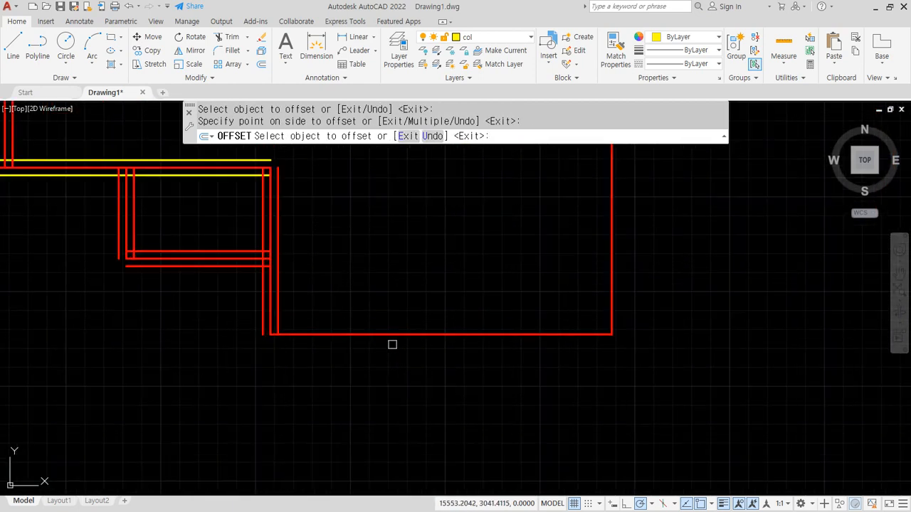
click(330, 333)
click(330, 301)
click(339, 335)
click(341, 362)
click(610, 282)
click(569, 286)
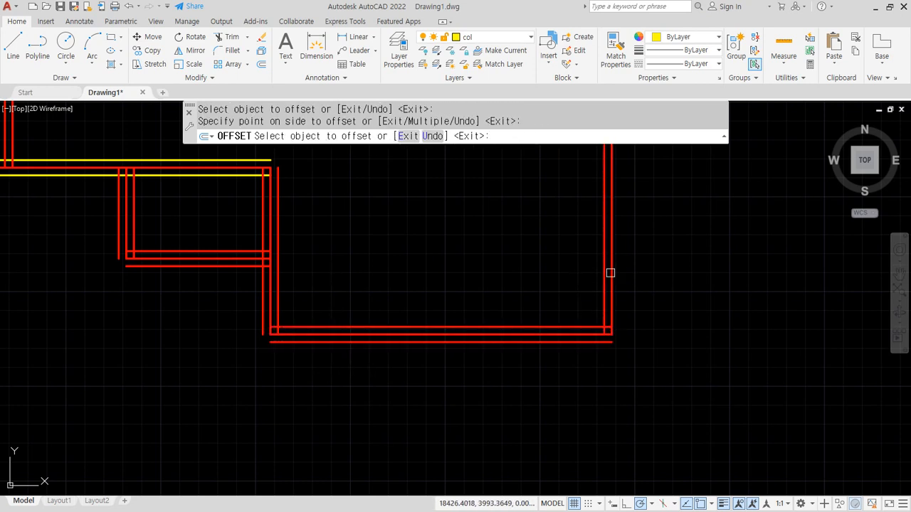
Offset the right-hand bathroom's lower and left centre lines by 100 to both sides.
middle_drag(441, 194, 434, 450)
click(501, 264)
click(493, 252)
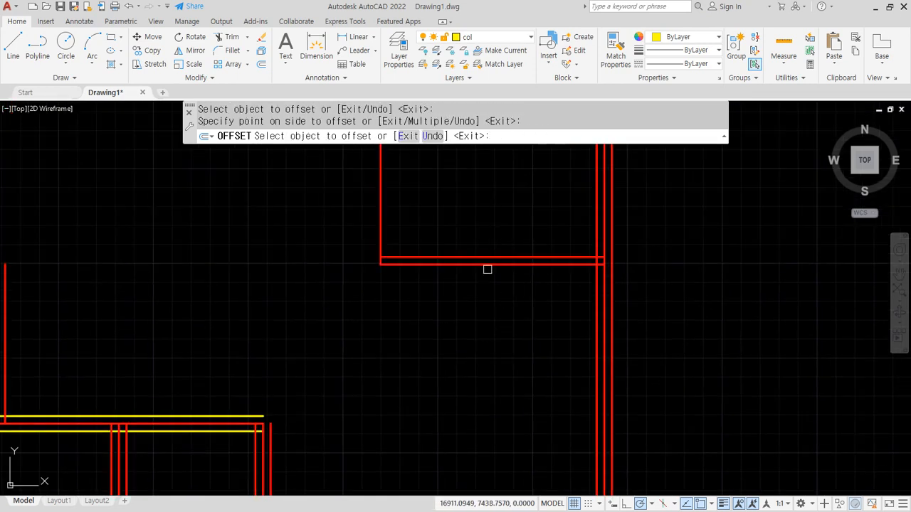
click(463, 265)
click(491, 278)
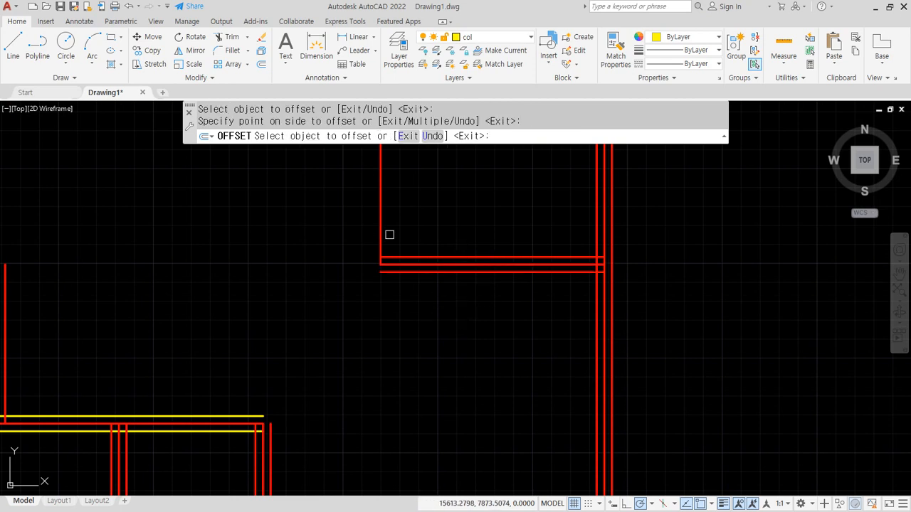
click(387, 230)
click(345, 240)
Offset the main horizontal centre line below the upper rooms by 100 to both sides.
middle_drag(429, 217, 429, 429)
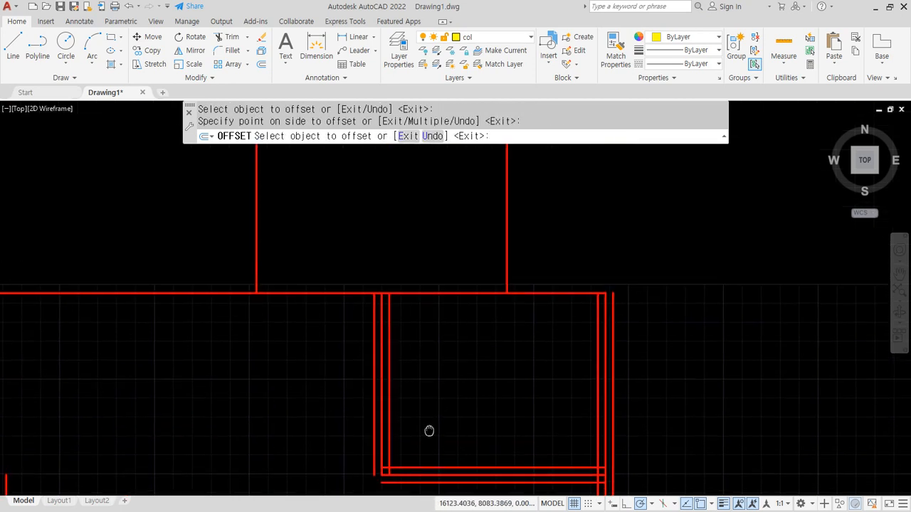
click(469, 292)
click(466, 303)
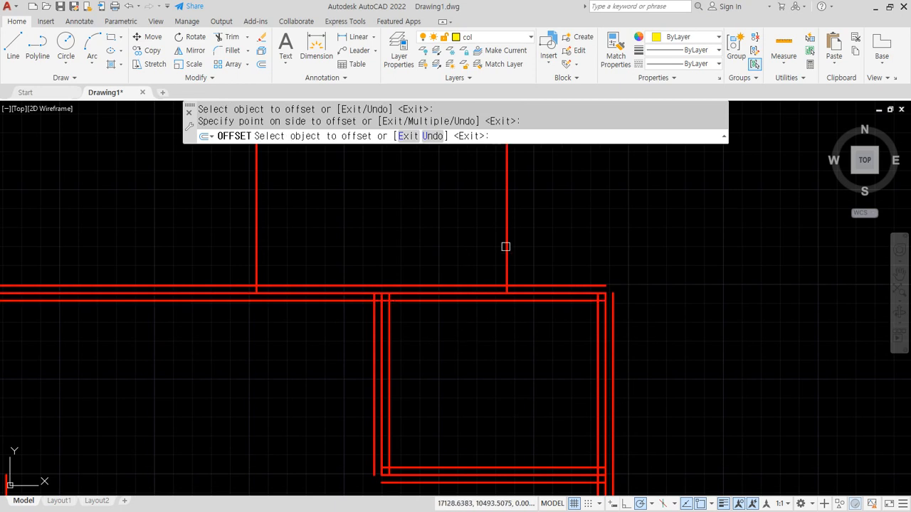
Offset the right and top centre lines of the upper rooms by 100 to both sides.
middle_drag(291, 234, 385, 246)
click(384, 245)
click(369, 255)
click(369, 253)
click(359, 274)
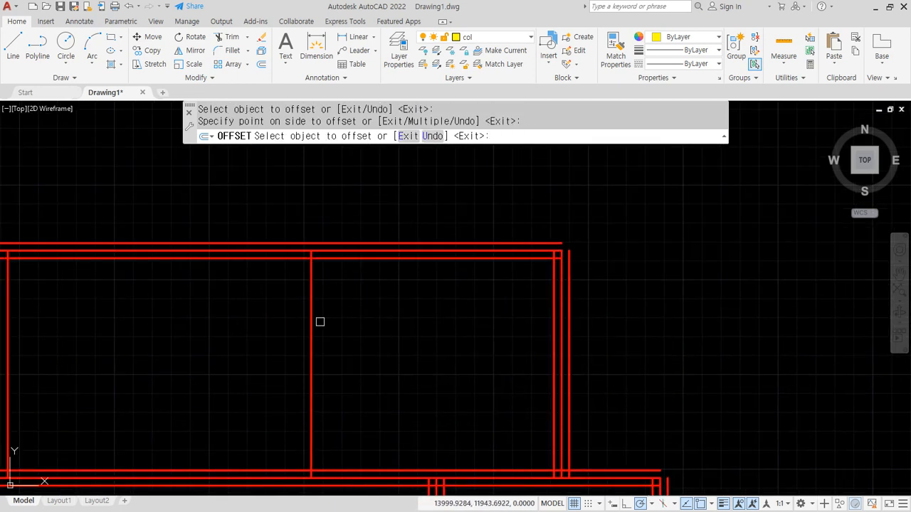
Offset the two interior vertical centre lines dividing the upper rooms by 100 to both sides.
click(312, 327)
click(315, 329)
click(310, 323)
click(302, 321)
middle_drag(188, 353, 528, 255)
click(353, 275)
click(356, 275)
click(349, 278)
click(264, 274)
Offset the upper rooms' leftmost vertical centre line by 100 to both sides and finish offsetting.
click(79, 272)
click(124, 272)
click(77, 271)
click(74, 272)
scroll(75, 350, down, 2)
middle_drag(76, 364, 217, 222)
key(Return)
text(ma)
key(Return)
scroll(139, 237, up, 4)
key(Escape)
scroll(164, 284, down, 5)
scroll(170, 313, up, 3)
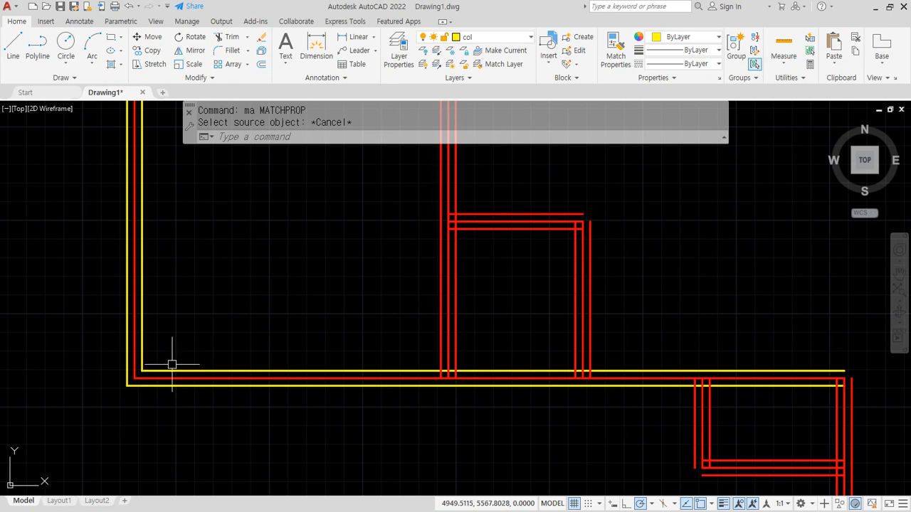
Join the left room's vertical and lower wall lines into one inner and one outer polyline.
text(j)
key(Return)
click(157, 368)
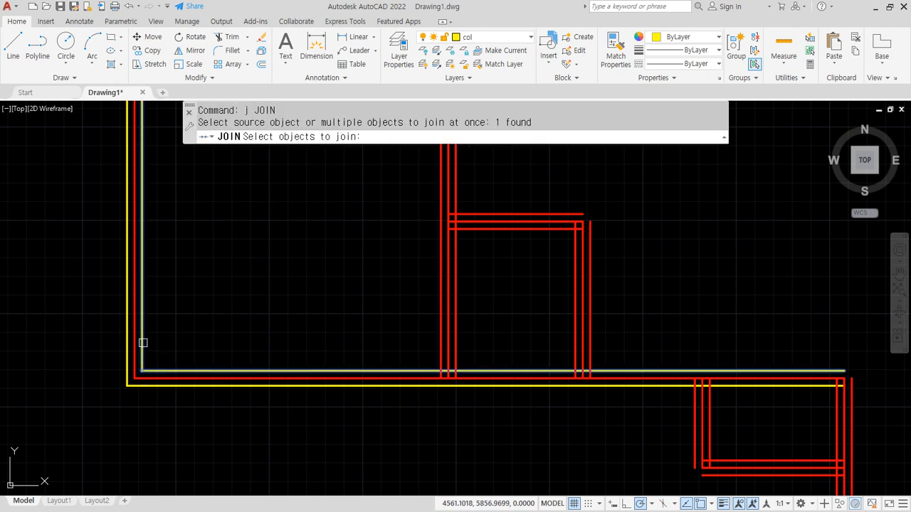
click(142, 342)
key(Return)
key(Return)
click(135, 386)
click(126, 374)
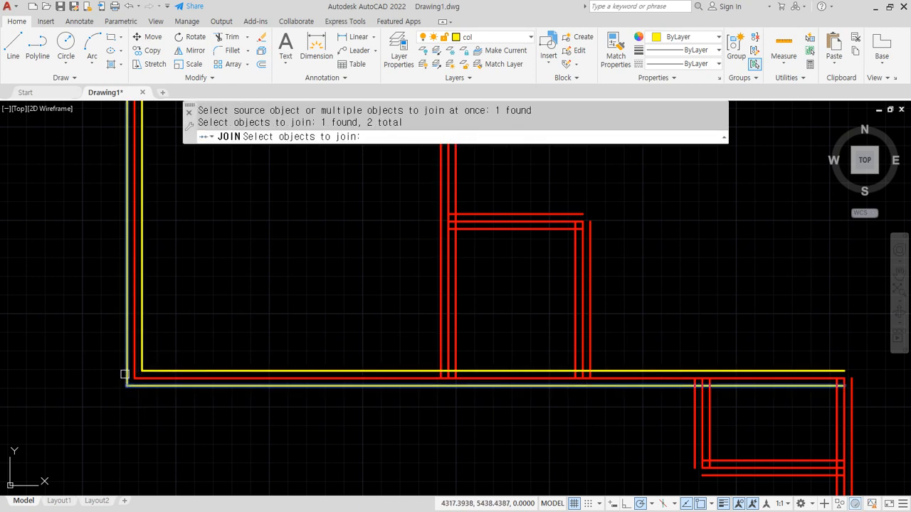
key(Return)
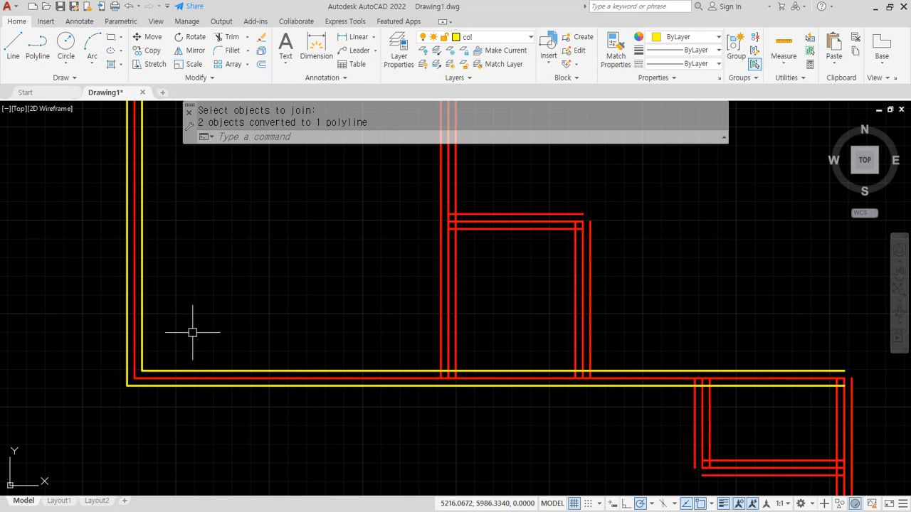
Fillet the inner and outer left wall polylines with the matching horizontal wall lines at the left room's upper-left corner.
scroll(193, 335, down, 5)
scroll(175, 260, up, 5)
scroll(180, 186, up, 4)
text(f)
key(Return)
click(203, 250)
click(219, 236)
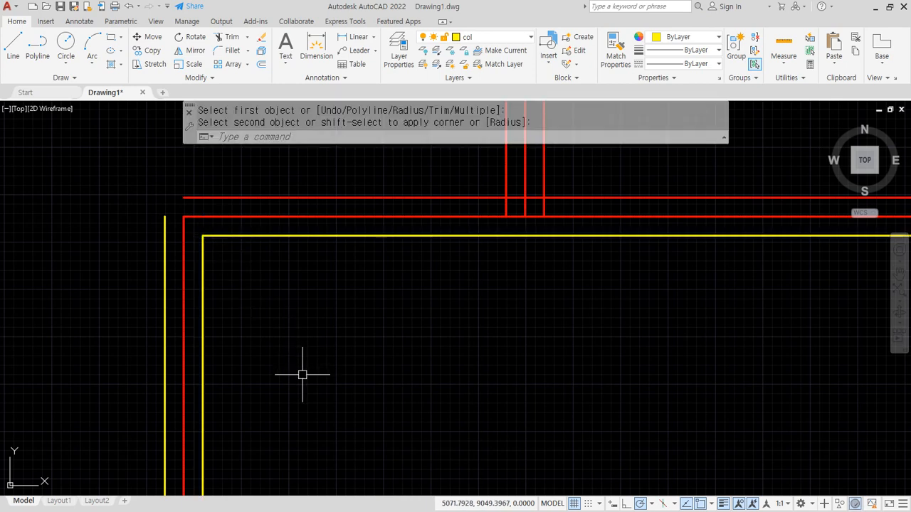
key(space)
click(165, 225)
click(165, 223)
click(200, 198)
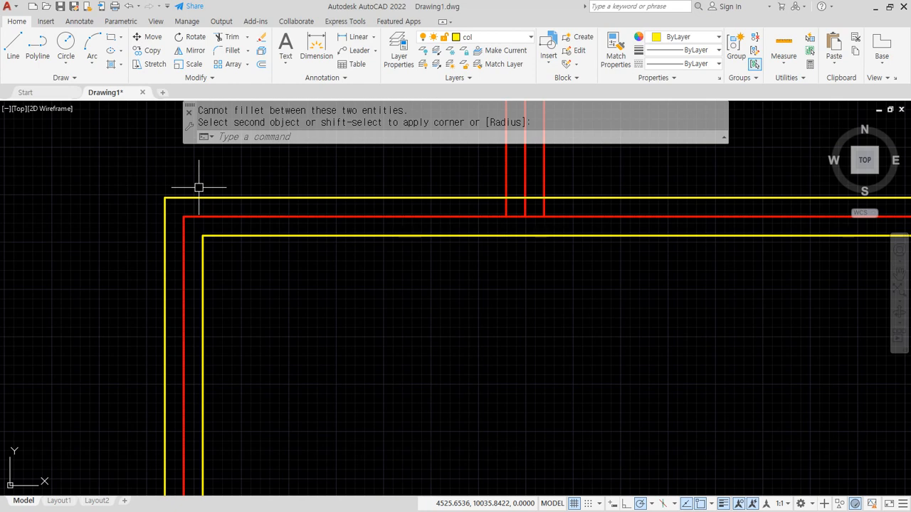
Fillet the left room's lower wall lines with the inner and outer lines of the vertical wall running down from their right end.
scroll(322, 223, down, 4)
scroll(568, 276, down, 2)
middle_drag(559, 275, 334, 151)
scroll(503, 394, up, 2)
middle_drag(505, 393, 301, 375)
scroll(406, 308, up, 2)
text(f)
key(space)
click(452, 272)
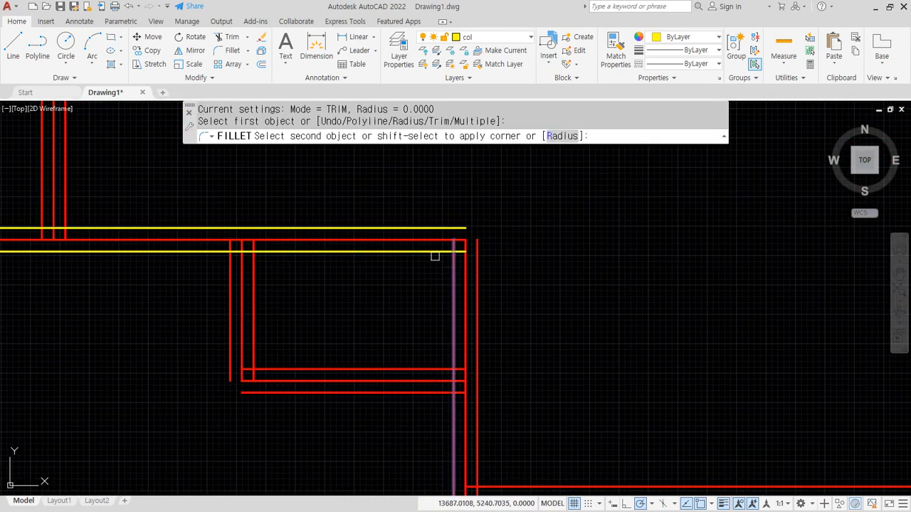
click(442, 253)
key(space)
click(477, 254)
click(445, 229)
Fillet the inner and outer wall lines at the plan's lowest left corner, where the descending vertical wall meets the bottom wall.
scroll(495, 269, down, 4)
middle_drag(535, 311, 405, 283)
scroll(362, 316, up, 4)
key(space)
click(353, 321)
click(366, 335)
key(space)
click(341, 358)
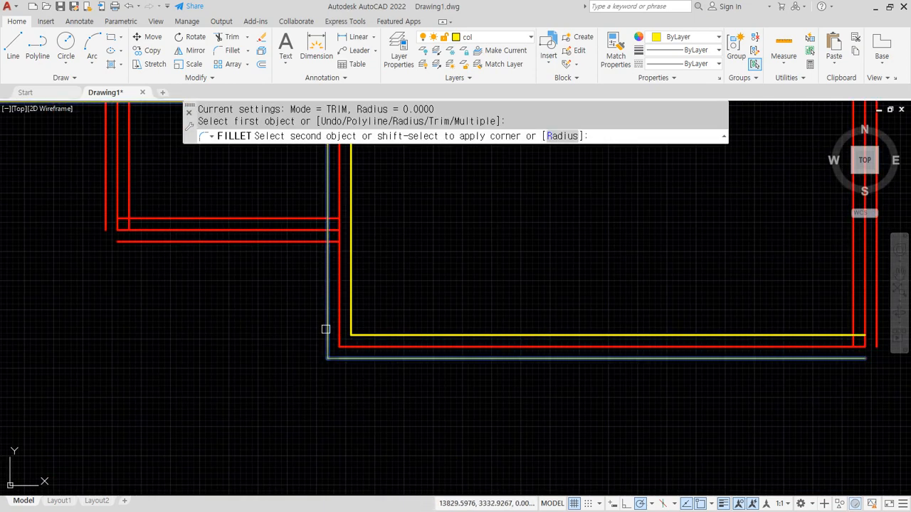
click(325, 328)
Fillet the inner and outer wall lines at the plan's lower-right corner.
middle_drag(576, 290, 238, 335)
key(space)
click(500, 377)
click(515, 364)
key(space)
click(518, 403)
click(538, 386)
Fillet the inner and outer lines of the right exterior wall with the horizontal wall lines below the upper rooms.
scroll(512, 334, down, 4)
middle_drag(488, 243, 445, 466)
scroll(451, 335, up, 4)
key(space)
click(503, 220)
click(507, 212)
key(space)
click(528, 208)
click(509, 190)
Trim the upper line of the horizontal wall below the upper rooms where their leftmost vertical wall meets it.
scroll(404, 216, down, 4)
middle_drag(197, 244, 486, 289)
middle_drag(214, 223, 257, 268)
scroll(207, 303, up, 5)
text(tr)
key(space)
key(space)
click(271, 263)
click(297, 263)
Trim the upper line of the same horizontal wall at the upper rooms' two interior walls and their rightmost wall.
scroll(397, 292, down, 3)
middle_drag(508, 276, 61, 282)
scroll(385, 278, up, 2)
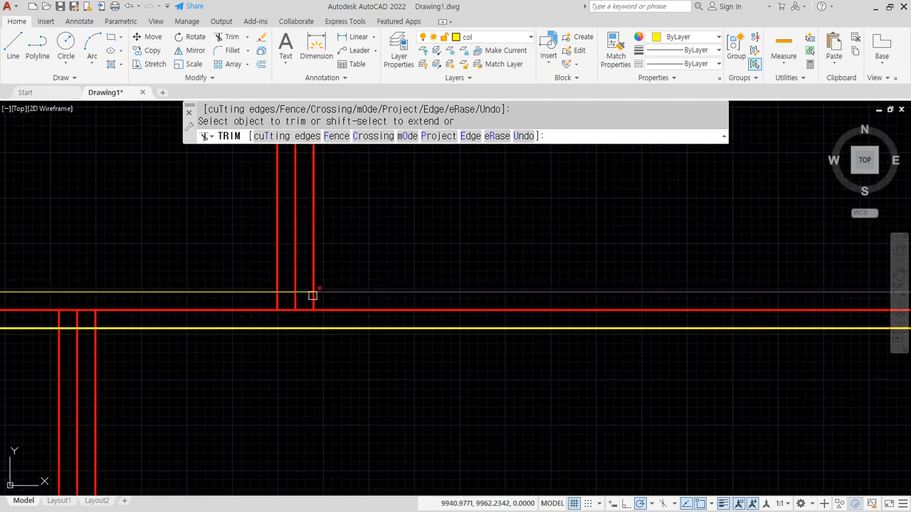
click(307, 290)
middle_drag(630, 241, 169, 238)
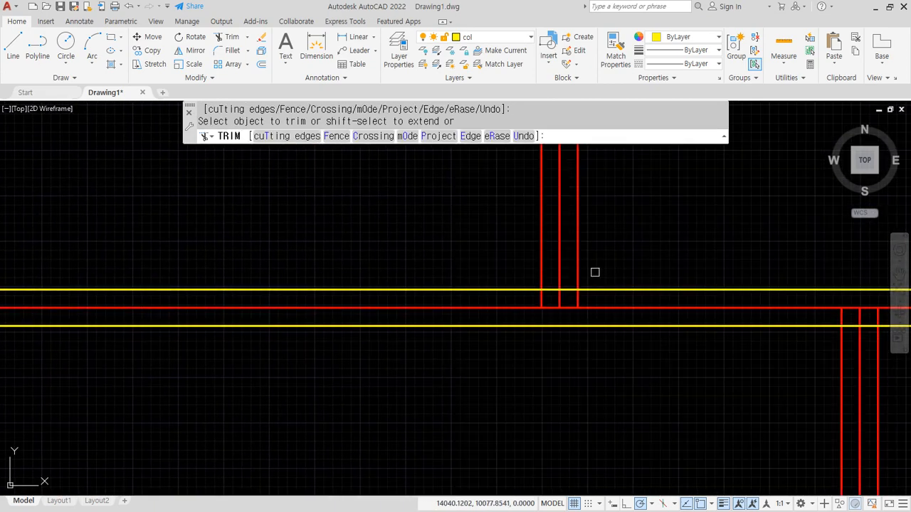
click(548, 291)
click(575, 291)
scroll(560, 301, down, 4)
click(559, 304)
middle_drag(523, 307, 446, 286)
scroll(601, 317, up, 4)
click(374, 311)
click(355, 313)
Trim the lower line of that horizontal wall where the two interior walls running down from it meet it.
scroll(162, 346, down, 2)
click(213, 334)
scroll(399, 291, up, 2)
click(295, 305)
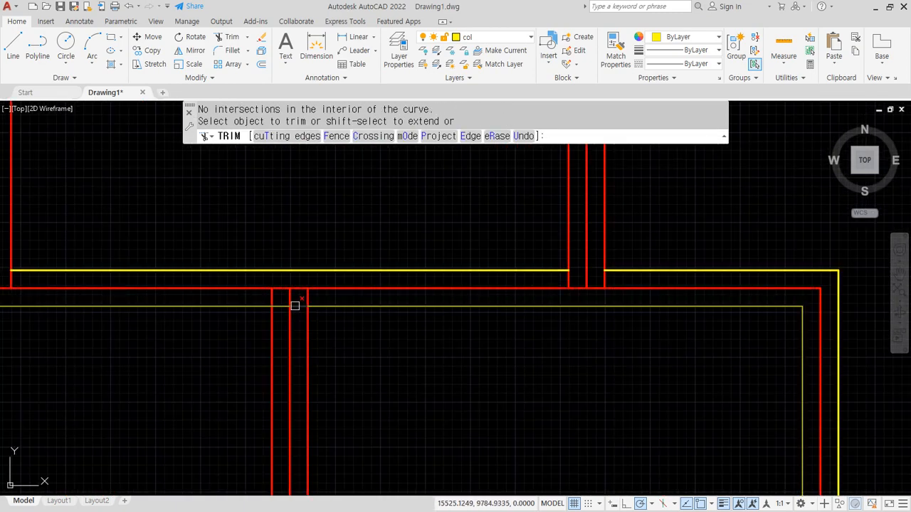
scroll(203, 319, down, 4)
middle_drag(203, 319, 558, 270)
scroll(130, 278, up, 2)
click(93, 253)
Fillet the outer line of the upper rooms' leftmost wall with the horizontal wall below and the outer top wall line.
scroll(250, 319, down, 3)
middle_drag(260, 342, 209, 311)
scroll(209, 310, up, 2)
key(Escape)
text(f)
key(Return)
click(92, 357)
click(111, 335)
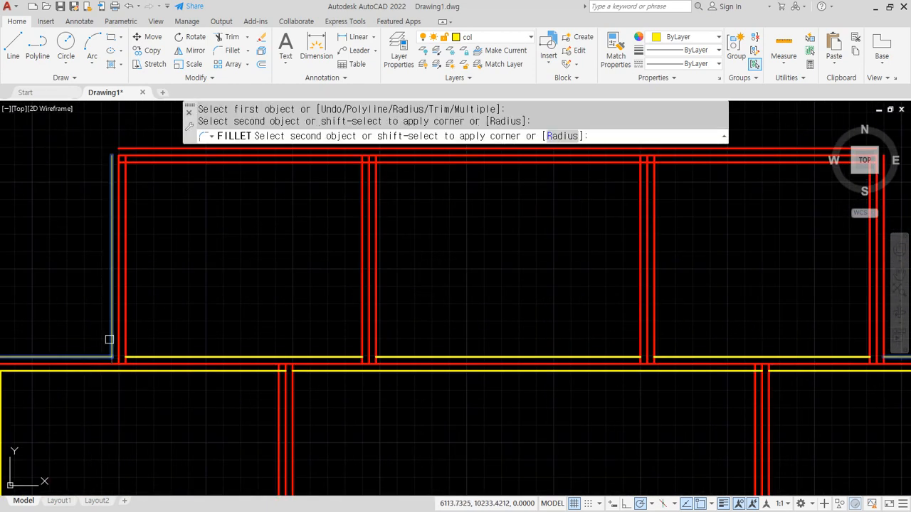
key(Return)
click(111, 184)
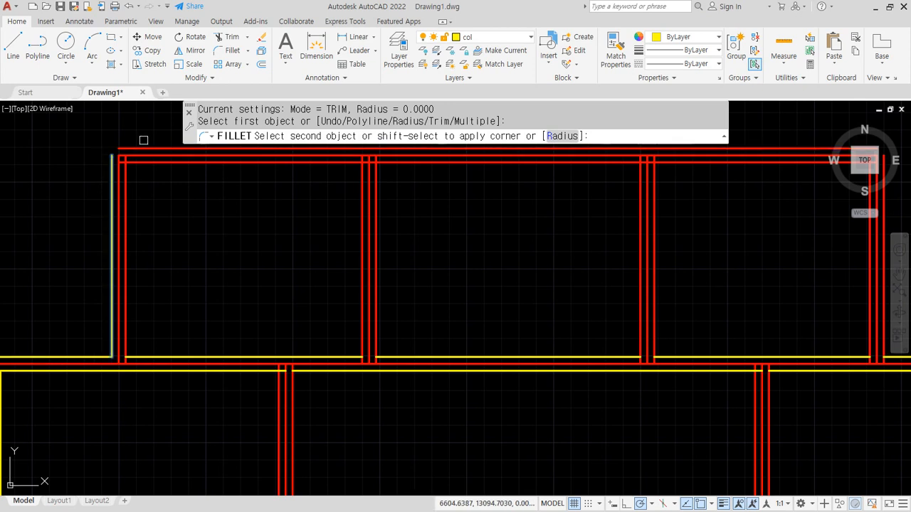
click(143, 148)
Fillet the inner wall lines at the upper-left room's lower-left and upper-left corners.
key(Return)
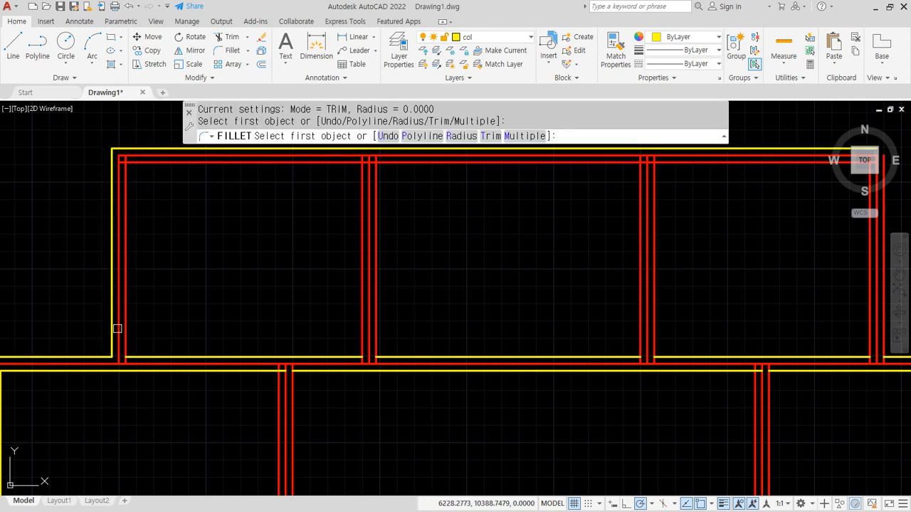
click(125, 324)
click(132, 355)
key(Return)
click(125, 177)
click(318, 164)
Trim the inner top wall line where the upper rooms' interior vertical walls meet it.
key(Return)
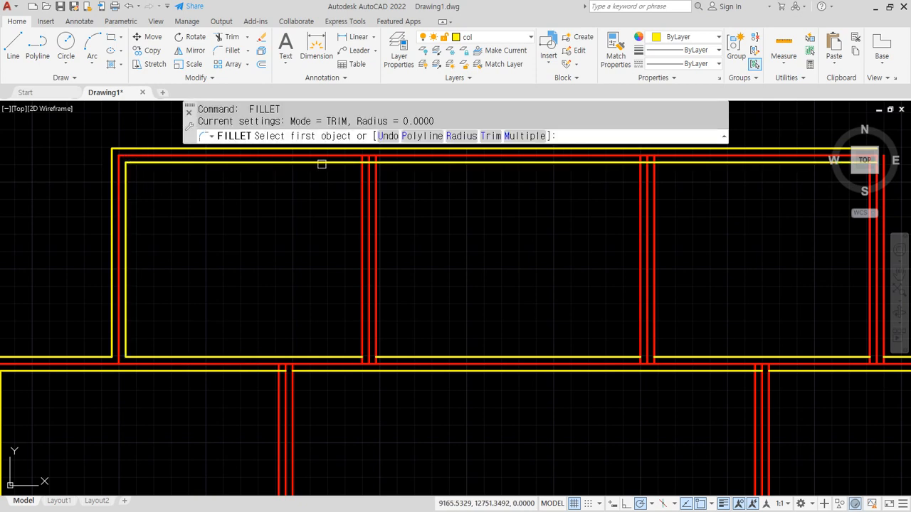
key(Escape)
scroll(366, 177, up, 5)
text(tr)
key(Return)
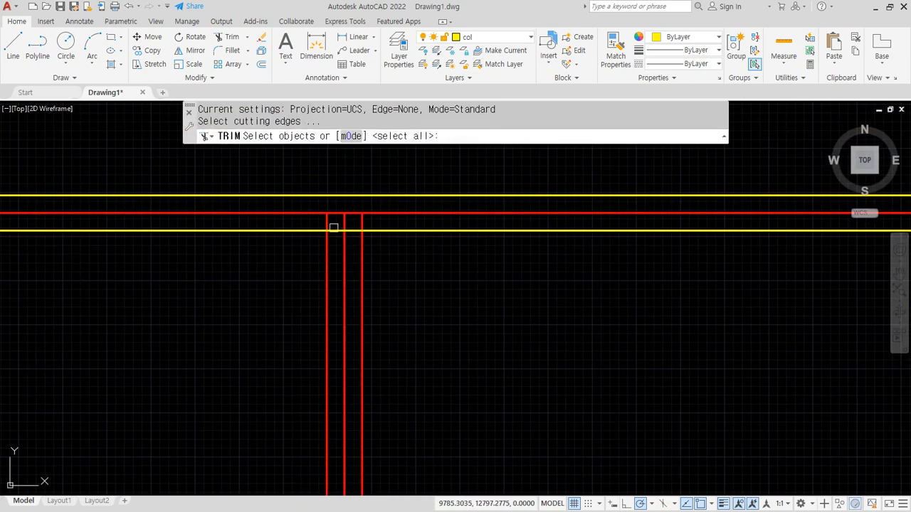
key(Escape)
scroll(533, 270, down, 4)
text(tr)
key(Return)
scroll(414, 247, up, 3)
click(416, 245)
key(Return)
scroll(517, 278, down, 2)
middle_drag(754, 274, 538, 271)
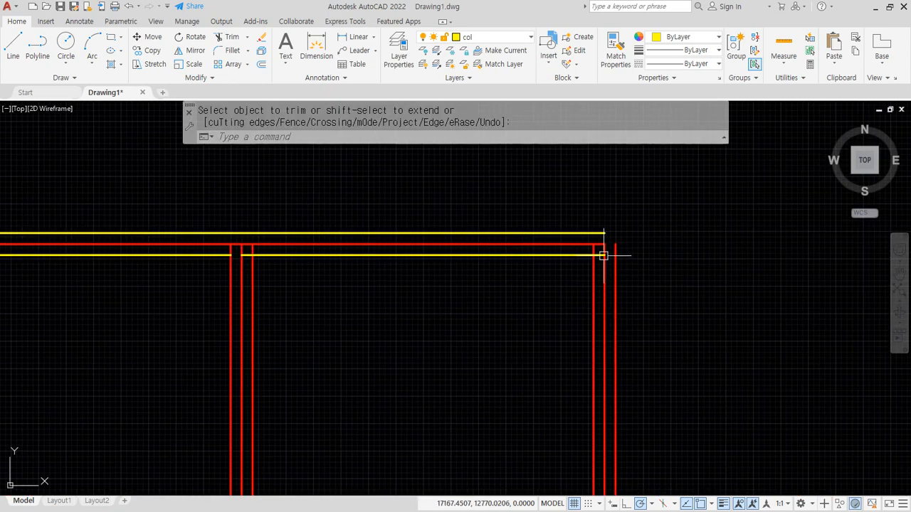
Fillet the outer and inner wall lines at the upper rooms' upper-right corner.
click(591, 234)
click(620, 251)
click(615, 262)
key(Return)
click(593, 267)
click(585, 258)
Fillet both lines of the upper rooms' right interior wall with the inner top wall line.
key(Return)
click(261, 255)
click(252, 275)
key(Return)
click(231, 267)
click(216, 256)
Fillet both lines of the upper rooms' left interior wall with the horizontal wall line at its lower end.
scroll(198, 299, down, 2)
middle_drag(193, 330, 382, 205)
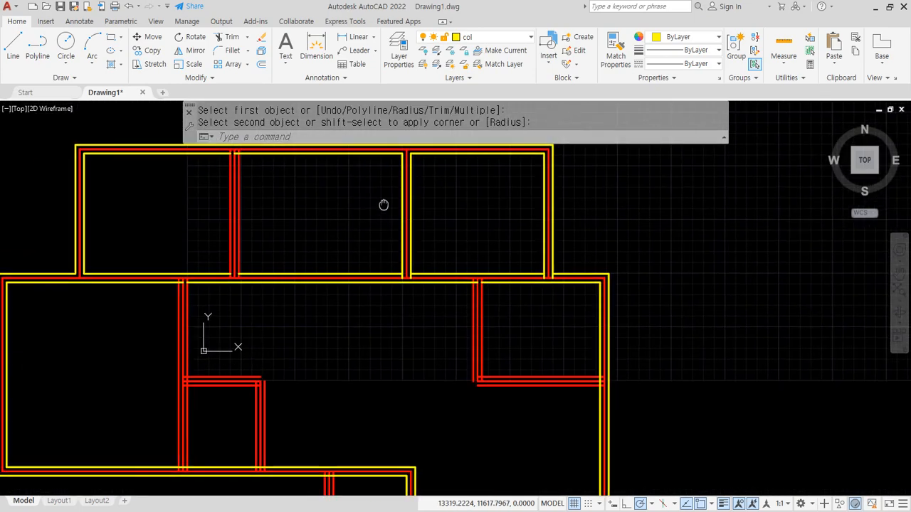
scroll(298, 255, up, 1)
key(Return)
click(222, 285)
click(203, 264)
key(Return)
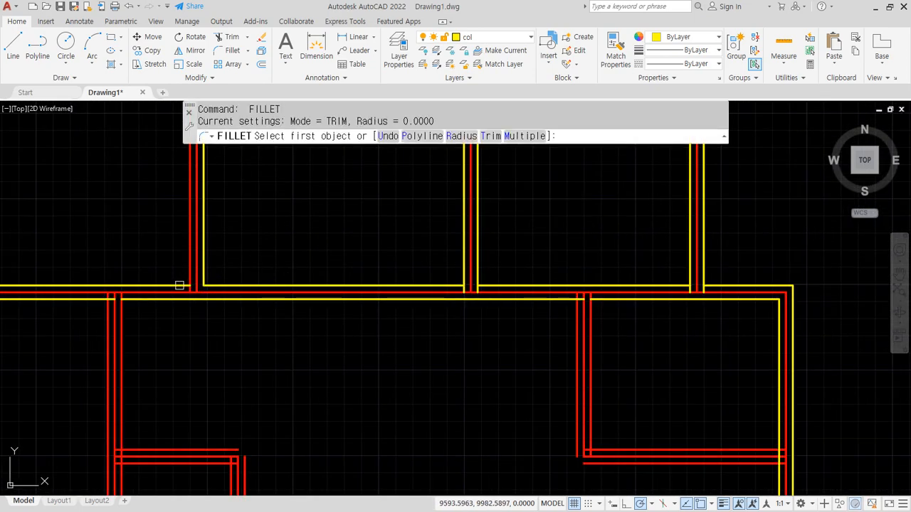
click(190, 258)
Fillet both lines of the upper rooms' left interior wall with the inner top wall line.
middle_drag(214, 216, 214, 338)
key(Return)
click(190, 232)
click(179, 217)
click(205, 227)
key(Return)
click(216, 219)
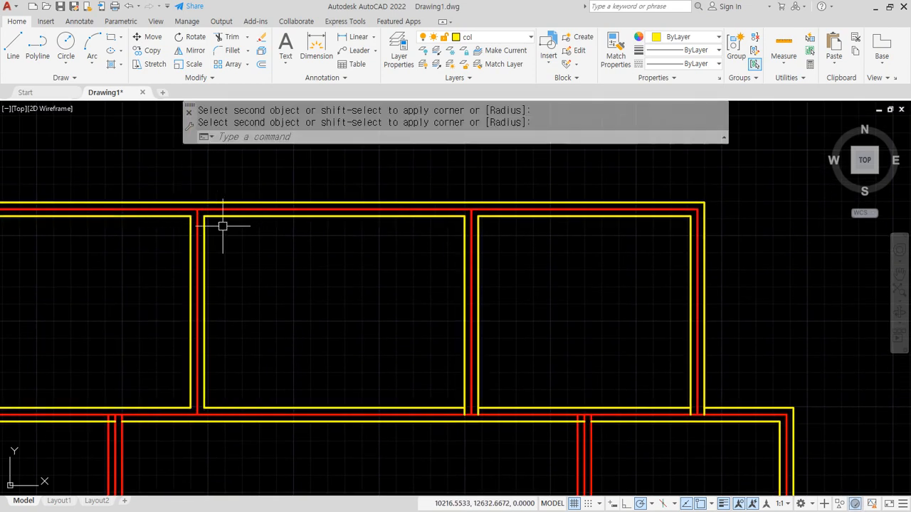
Fillet both lines of the upper rooms' right interior wall with the horizontal wall line at its lower end.
middle_drag(252, 389, 323, 321)
key(Return)
click(538, 316)
key(Return)
click(553, 311)
click(569, 321)
Fillet both lines of the upper rooms' rightmost wall with the horizontal wall line at its lower end.
middle_drag(654, 307, 512, 278)
scroll(537, 275, up, 2)
key(Return)
click(557, 301)
key(Return)
click(595, 294)
key(Escape)
Fillet both lines of the small right room's left wall with the horizontal wall line below the upper rooms.
middle_drag(424, 328, 473, 279)
key(Return)
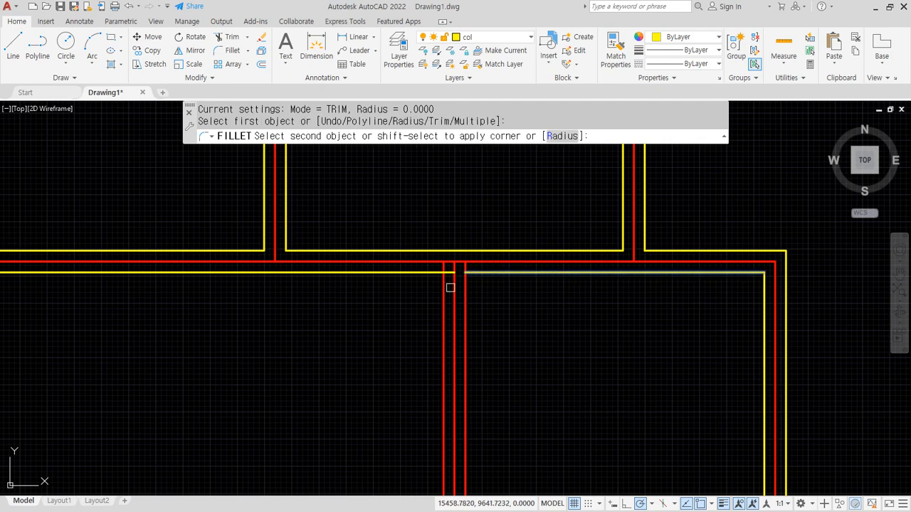
click(465, 281)
key(Return)
click(436, 272)
click(444, 285)
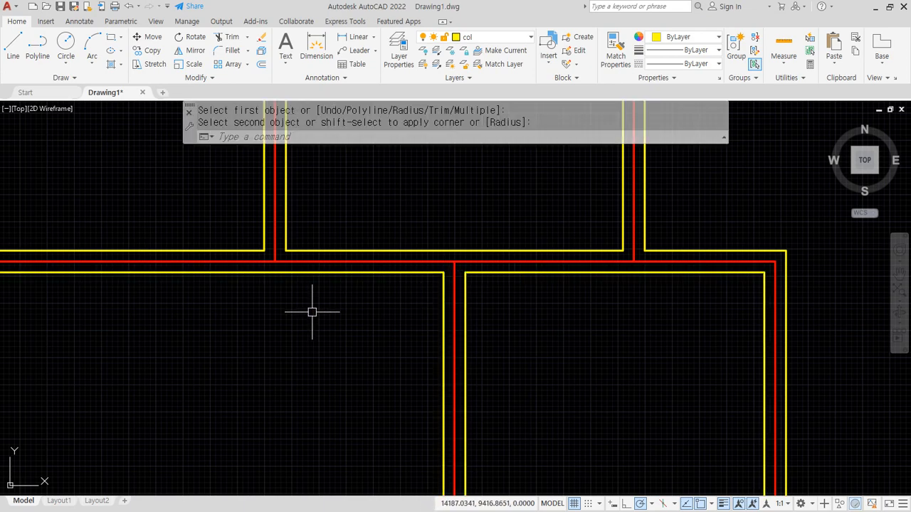
Fillet both lines of the large left room's right wall with the horizontal wall line below the upper rooms.
scroll(284, 313, down, 2)
middle_drag(187, 323, 447, 269)
scroll(261, 252, up, 2)
key(Return)
click(164, 223)
click(149, 237)
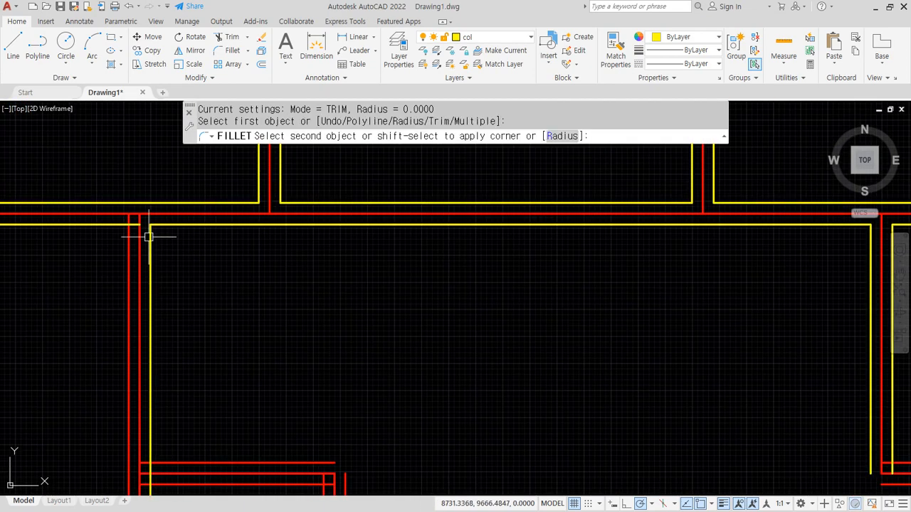
click(114, 224)
click(126, 240)
Fillet both lines of the small right room's left wall with the matching lines of its bottom wall.
scroll(138, 292, down, 4)
middle_drag(532, 326, 553, 277)
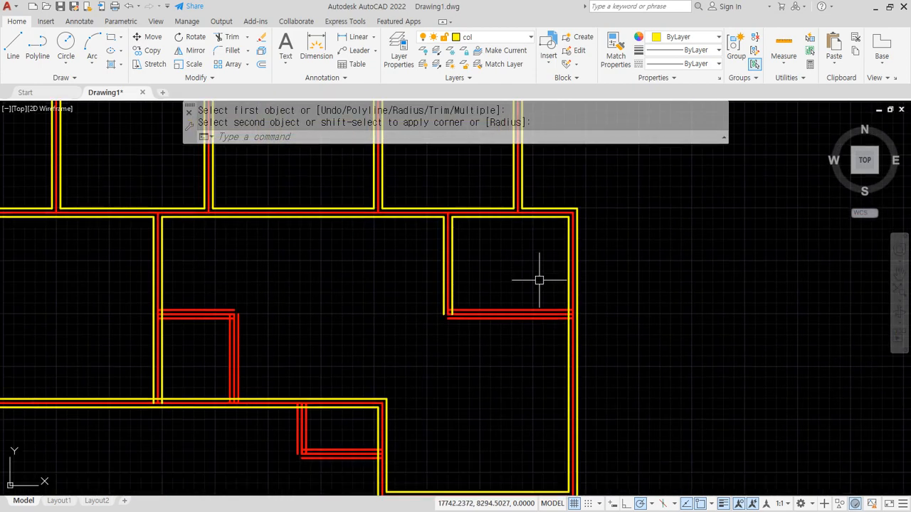
scroll(538, 276, up, 2)
key(Return)
click(421, 325)
click(403, 309)
key(Return)
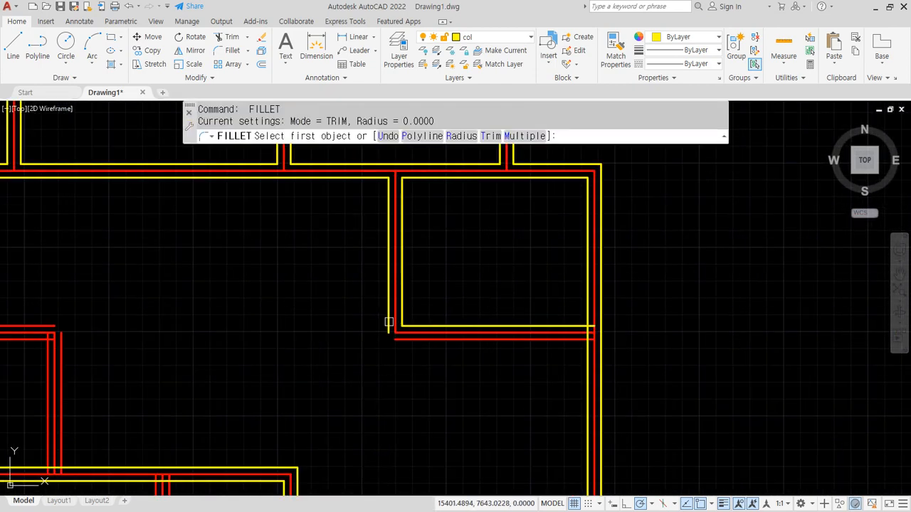
click(405, 340)
Trim the right exterior wall's inner line where the small right room's bottom wall meets it.
scroll(594, 327, up, 2)
text(tr)
key(Return)
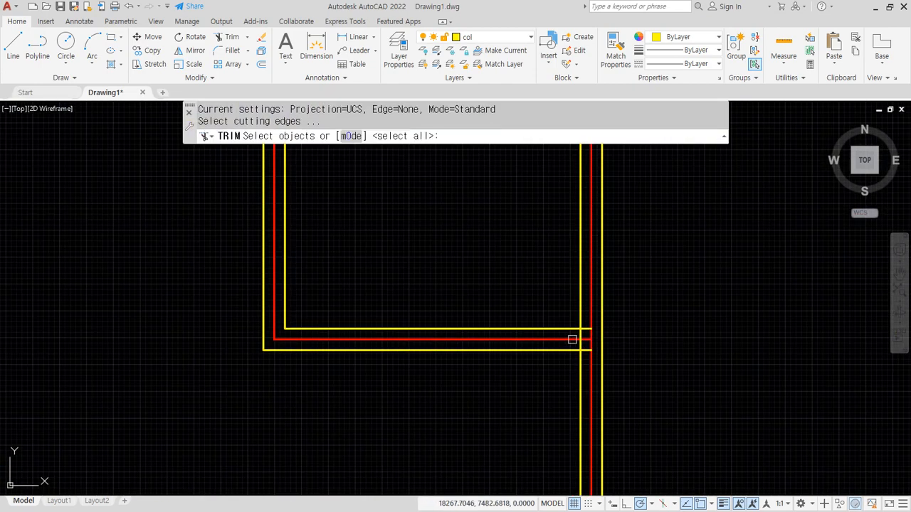
key(Return)
scroll(577, 337, up, 3)
key(Escape)
Fillet both lines of the small right room's bottom wall with the right exterior wall's inner line.
text(f)
key(Return)
click(573, 315)
click(583, 301)
key(Return)
click(562, 369)
click(562, 369)
Trim the large left room's right wall line where the adjacent small inner room's top wall meets it.
scroll(545, 377, down, 6)
middle_drag(545, 378, 617, 213)
scroll(524, 241, down, 2)
middle_drag(354, 359, 447, 343)
scroll(312, 234, up, 4)
scroll(267, 259, up, 4)
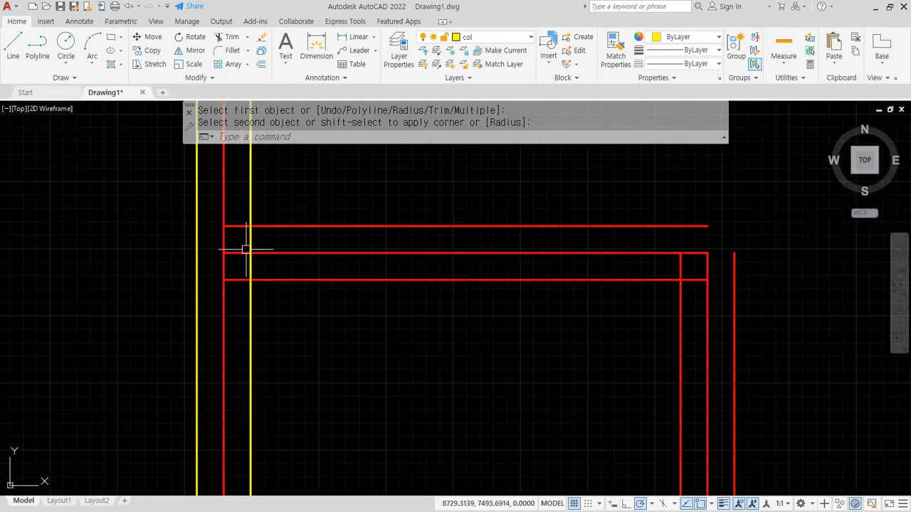
text(tr)
key(space)
key(space)
click(252, 267)
Trim the wall lines at the foot of the small inner room's right wall and at the small lower room's bottom right junction.
scroll(498, 361, down, 6)
middle_drag(558, 379, 340, 184)
scroll(345, 281, up, 5)
click(291, 246)
click(686, 299)
scroll(665, 313, down, 5)
middle_drag(844, 401, 559, 372)
scroll(575, 406, up, 5)
click(587, 397)
key(space)
Fillet both lines of the small lower room's bottom wall with the wall line on its right side.
text(f)
key(space)
click(588, 335)
click(575, 356)
key(space)
click(586, 439)
click(575, 411)
Fillet both lines of the small lower room's bottom wall with the matching lines of its left wall.
key(space)
click(142, 410)
click(87, 367)
key(space)
click(147, 357)
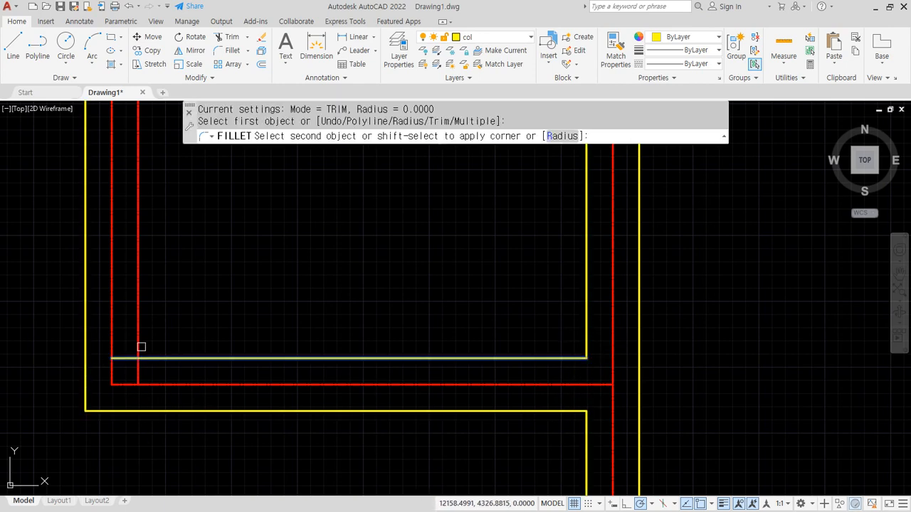
click(140, 340)
Fillet both lines of the small lower room's left wall with the horizontal wall line above.
scroll(164, 289, down, 4)
middle_drag(170, 213, 244, 301)
scroll(232, 298, up, 4)
key(space)
click(236, 305)
click(225, 317)
key(space)
click(174, 313)
click(161, 309)
Fillet both lines of the small inner room's right wall with the horizontal wall line at its lower end.
scroll(121, 323, down, 4)
middle_drag(121, 323, 536, 321)
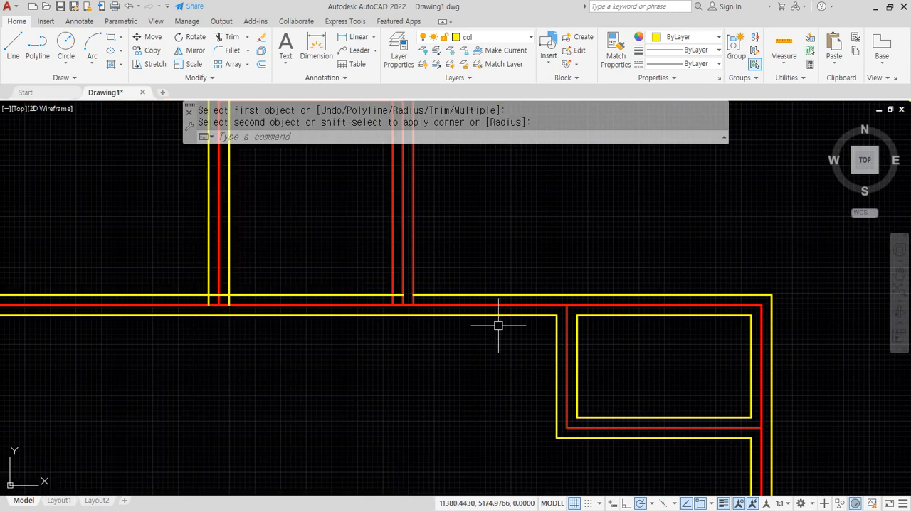
key(space)
click(431, 296)
click(413, 283)
key(space)
click(390, 293)
click(392, 284)
key(space)
key(Escape)
Trim the horizontal wall line between the two lines of the large left room's right wall at its lower end.
scroll(215, 296, up, 2)
text(tr)
key(space)
click(228, 293)
key(space)
Fillet both lines of the large left room's right wall with the horizontal wall line at its lower end.
text(f)
click(246, 293)
click(235, 281)
key(space)
click(195, 292)
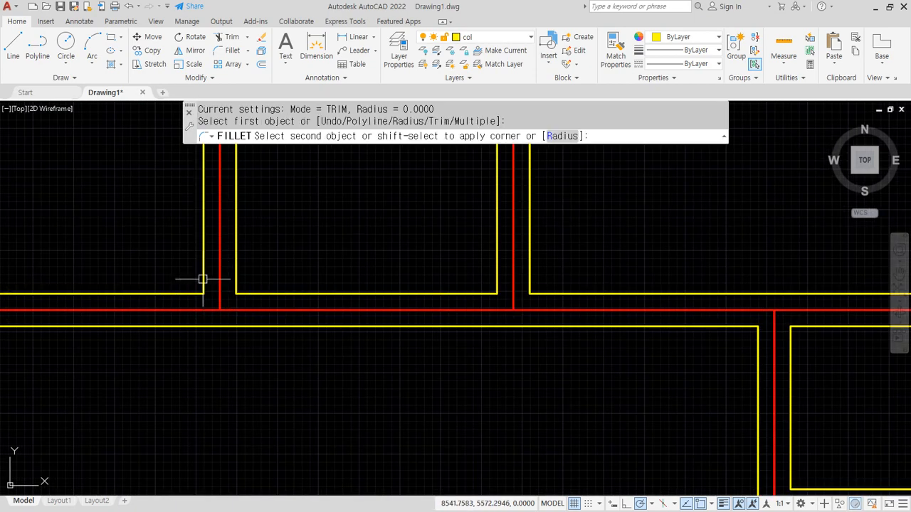
click(203, 277)
Fillet the small inner room's two upper inside corners, joining its top wall's lower line to both side walls.
scroll(249, 239, down, 2)
middle_drag(252, 237, 264, 410)
key(space)
click(253, 268)
click(260, 255)
key(space)
click(395, 253)
click(419, 263)
Fillet the upper line of the small inner room's top wall with the outer right wall line and the large left room's wall.
key(space)
click(434, 260)
click(411, 234)
key(space)
click(300, 235)
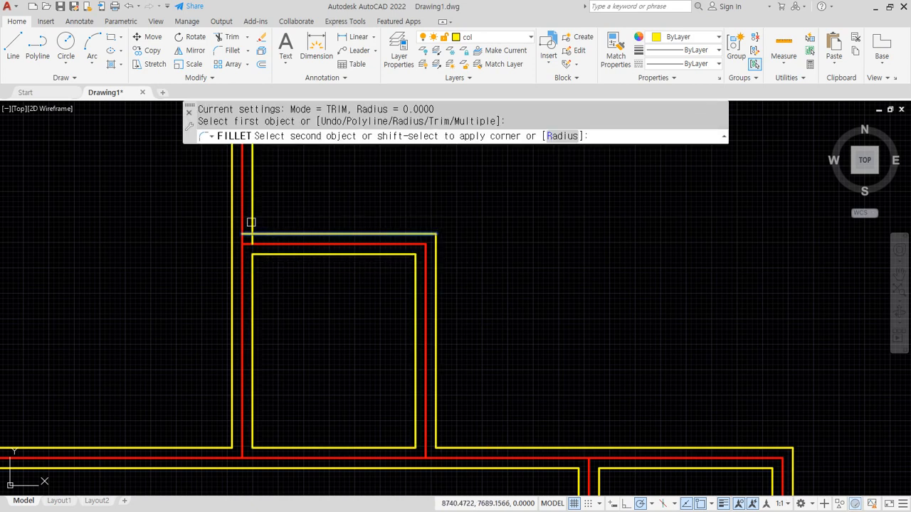
click(251, 228)
Offset the house plan's outermost wall outline outward by 120.
scroll(276, 345, down, 5)
middle_drag(276, 345, 305, 335)
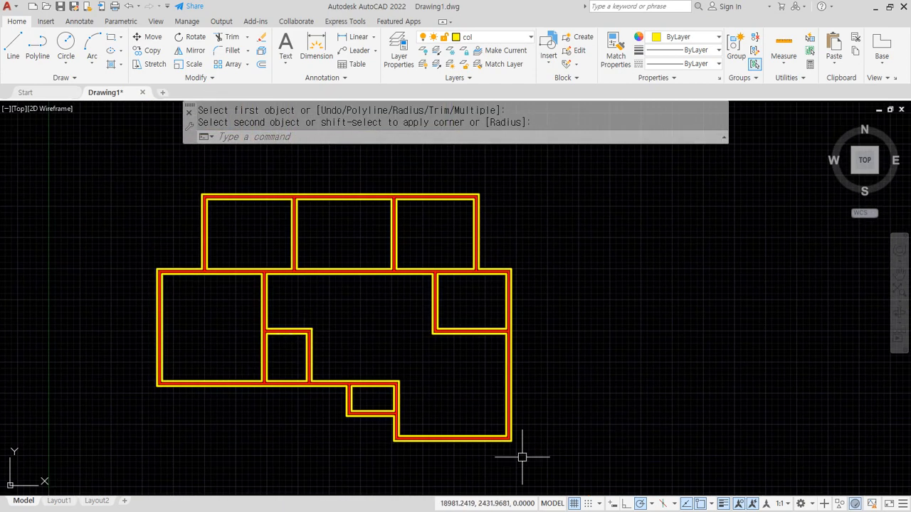
scroll(478, 325, up, 2)
scroll(367, 298, down, 2)
middle_drag(368, 298, 433, 288)
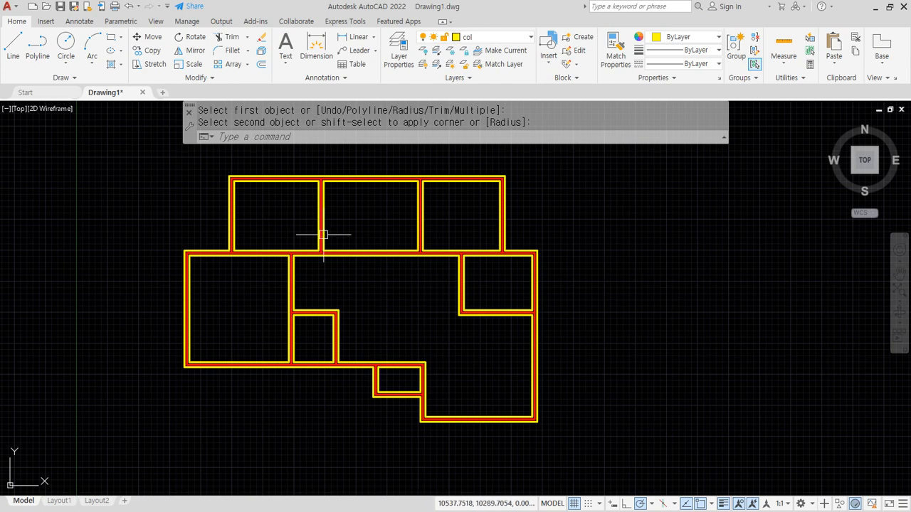
text(o)
key(Return)
text(120)
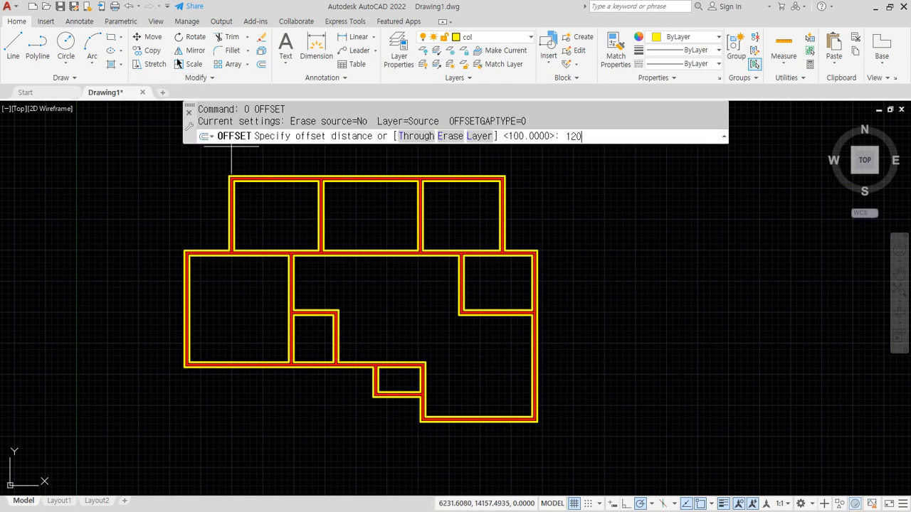
key(Return)
scroll(232, 192, up, 4)
click(213, 207)
click(219, 158)
Offset the new outermost outline outward by another 100 and end the command.
middle_drag(210, 410, 225, 174)
middle_drag(178, 430, 129, 261)
middle_drag(469, 361, 124, 277)
mouse_move(680, 288)
middle_down()
mouse_move(574, 362)
mouse_move(555, 417)
middle_up()
middle_drag(547, 240, 504, 383)
middle_drag(466, 237, 516, 319)
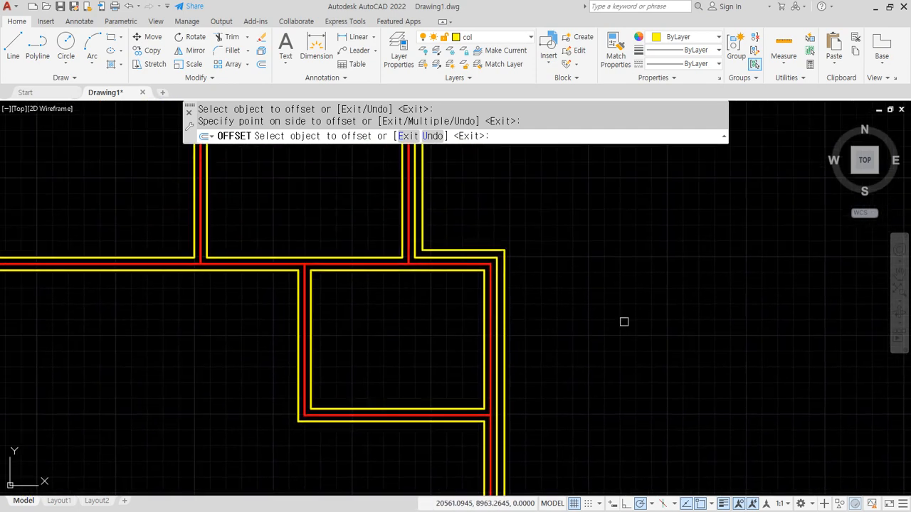
key(Escape)
text(o)
key(Return)
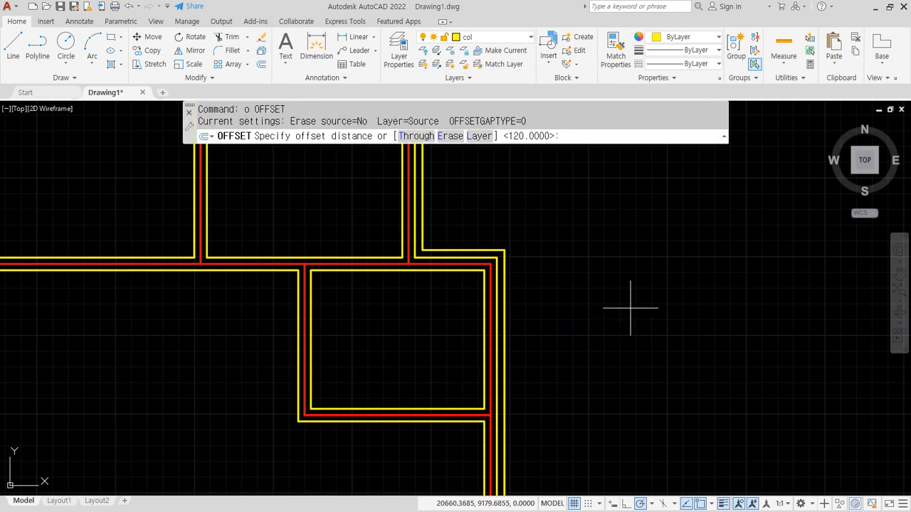
text(100)
key(Return)
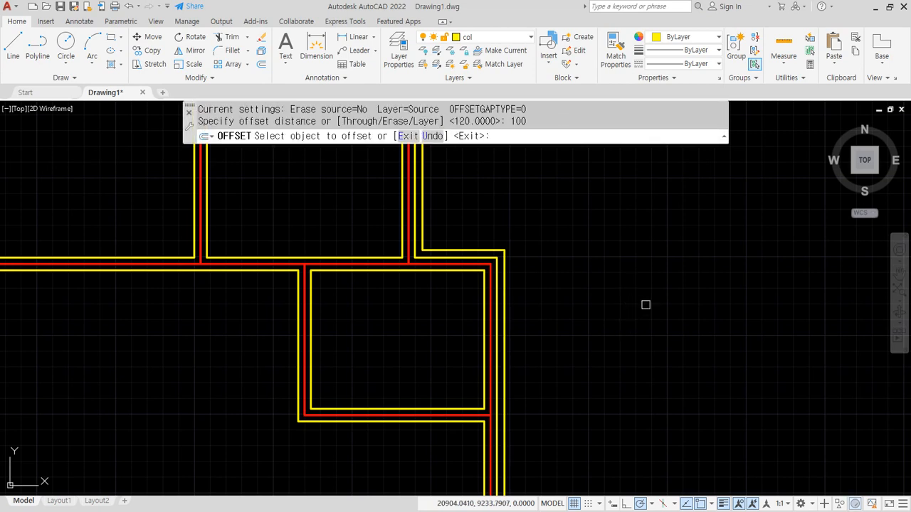
click(505, 292)
click(595, 294)
key(Return)
scroll(586, 299, down, 5)
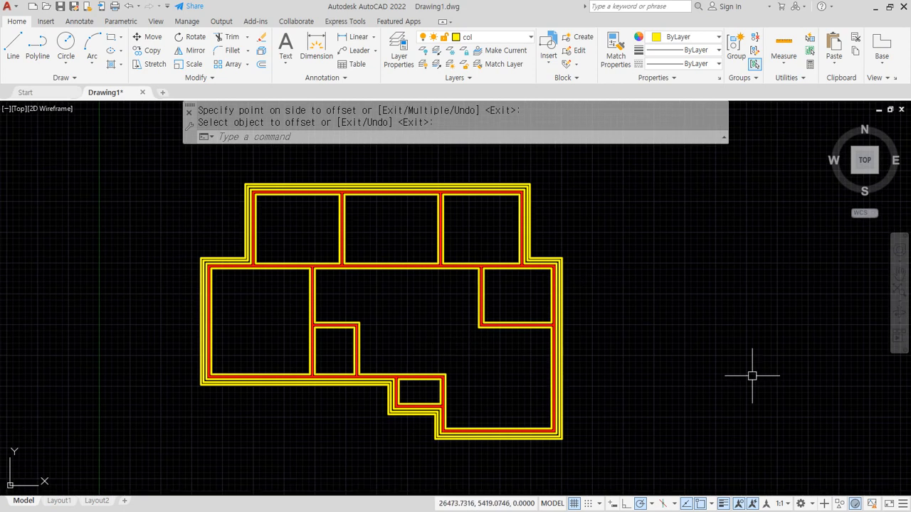
Make layer 0 current and freeze layer col in the layer properties.
drag(0, 148, 463, 105)
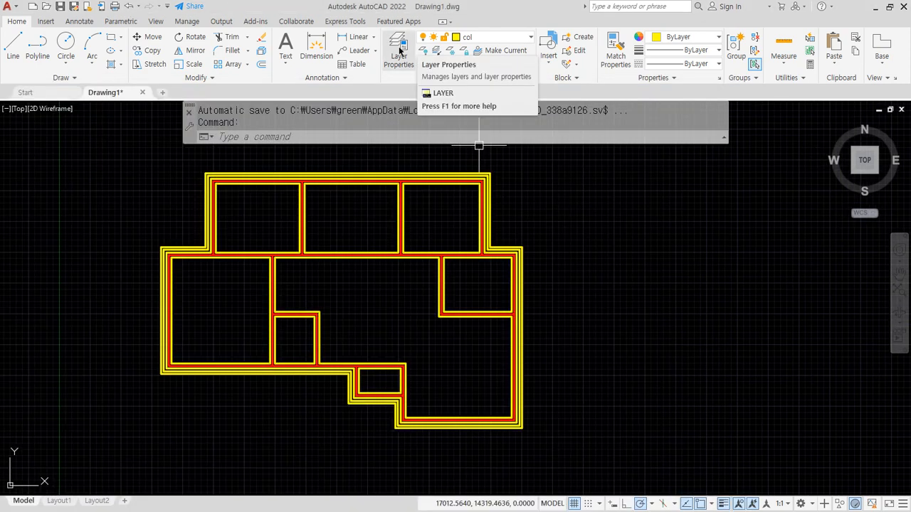
click(398, 51)
double_click(235, 219)
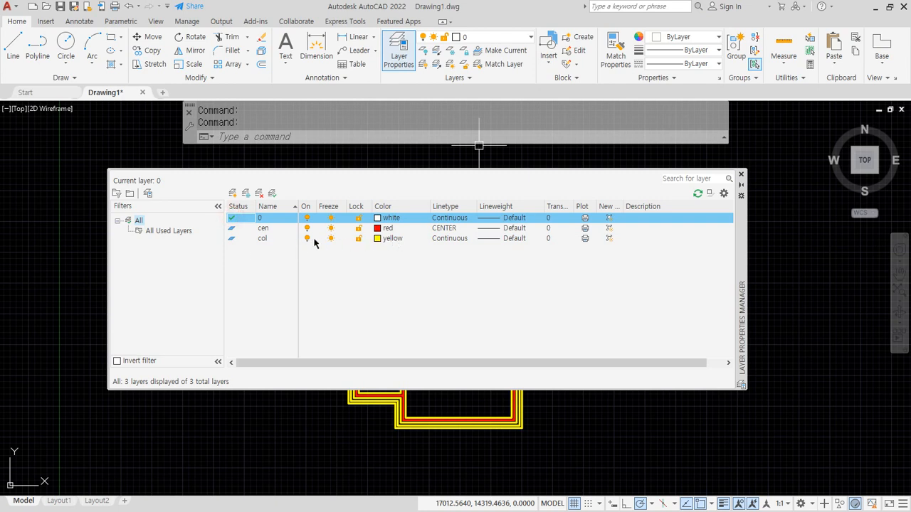
click(330, 238)
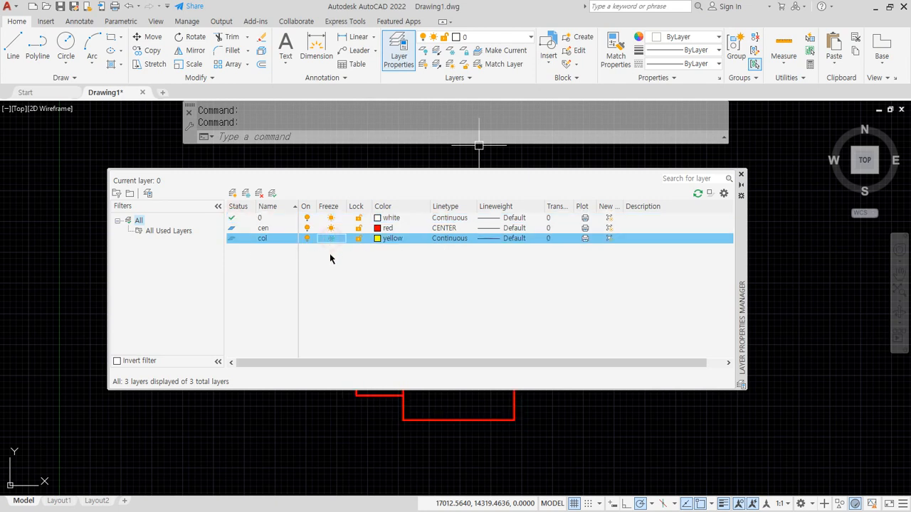
click(741, 174)
scroll(626, 284, down, 2)
middle_drag(600, 315, 407, 278)
text(vp)
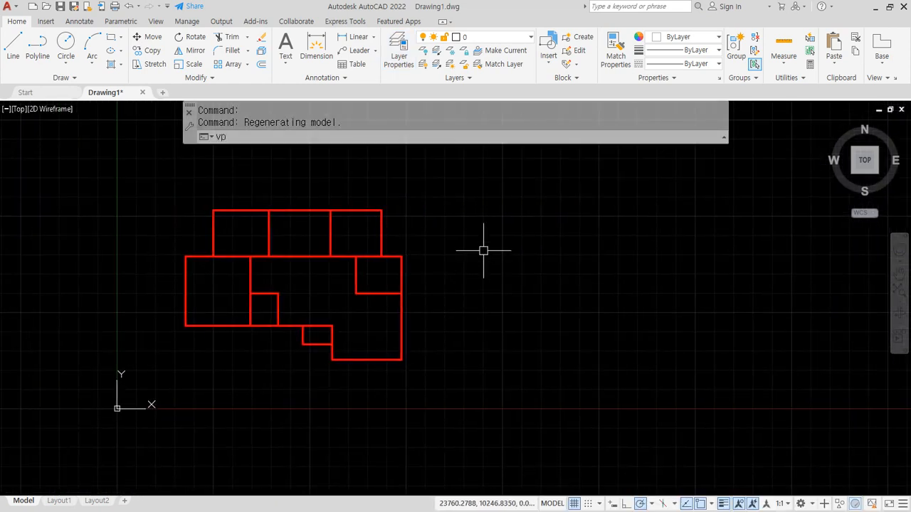
key(Return)
click(635, 153)
Copy the whole centre-line plan horizontally to the right by about 22330 units.
text(co)
key(Return)
click(441, 180)
click(60, 469)
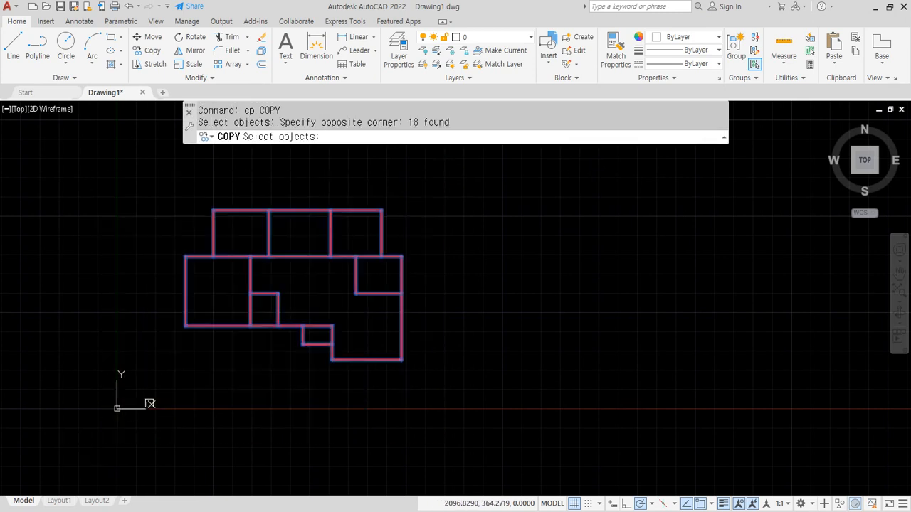
key(Return)
click(193, 387)
click(538, 388)
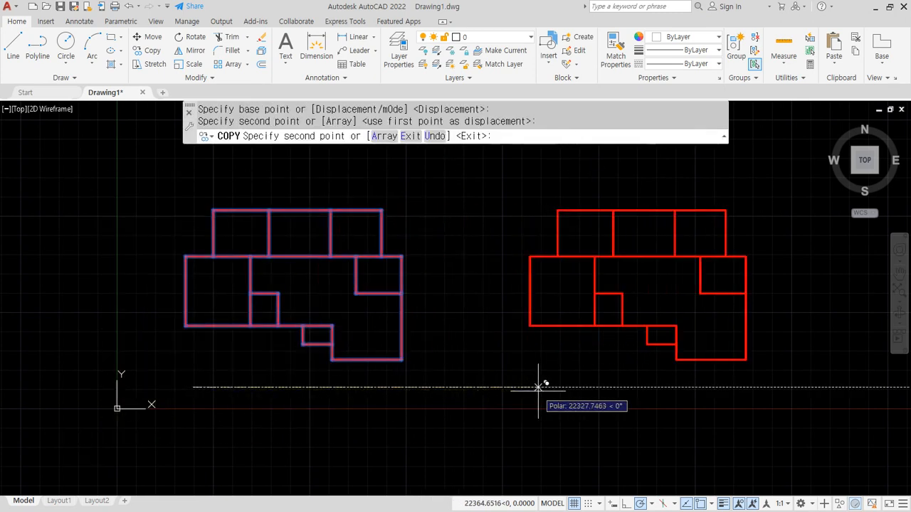
key(Return)
Thaw layer col and make it the current layer.
click(485, 36)
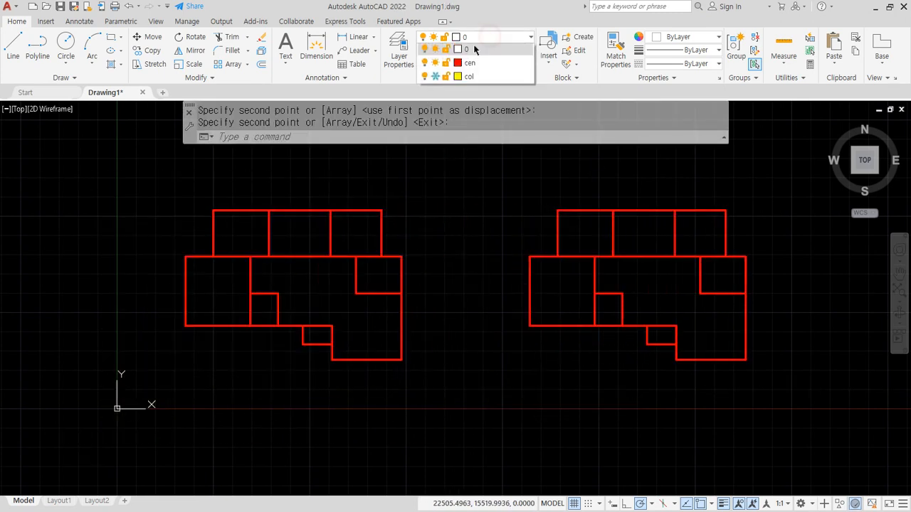
click(434, 78)
click(487, 78)
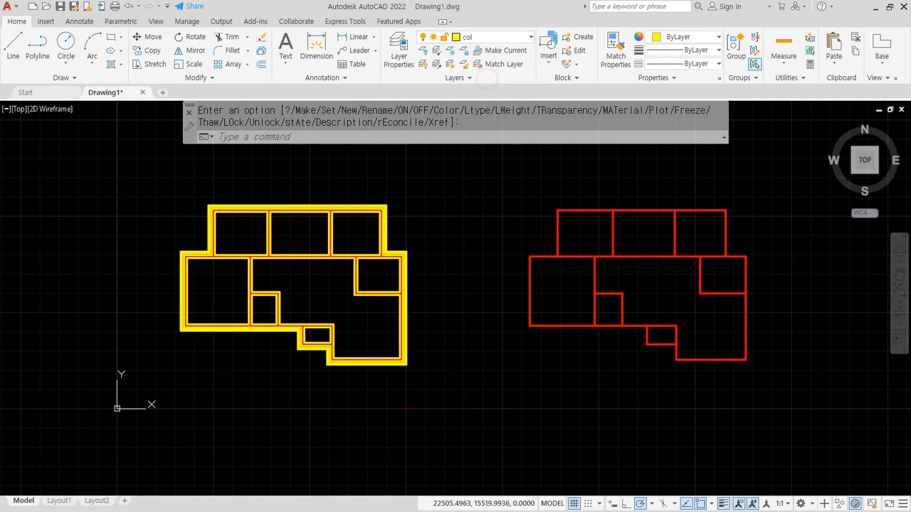
middle_drag(509, 242, 387, 240)
key(ctrl+alt+g)
mouse_move(507, 380)
mouse_down()
mouse_move(398, 178)
mouse_move(574, 397)
mouse_move(485, 400)
mouse_up()
key(Escape)
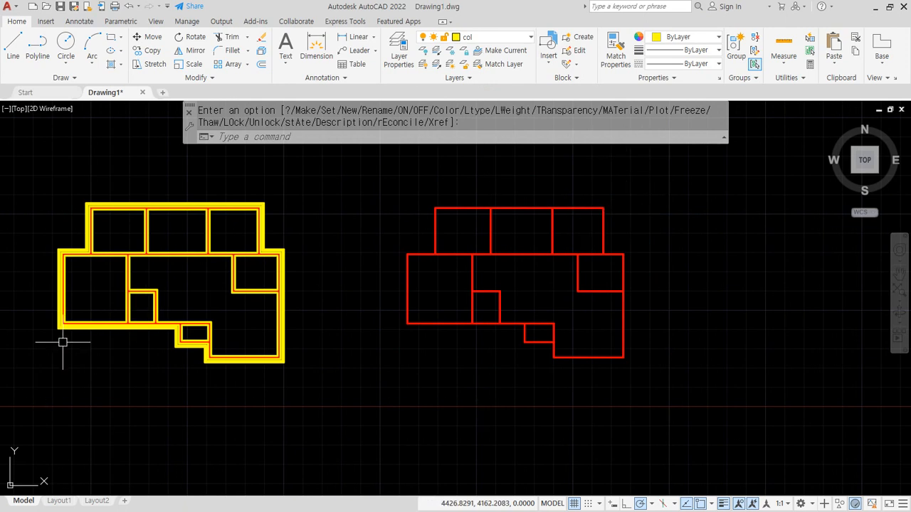
Switch to the Notepad notes and review the MLSTyle entry for creating multiline styles.
key(alt+Tab)
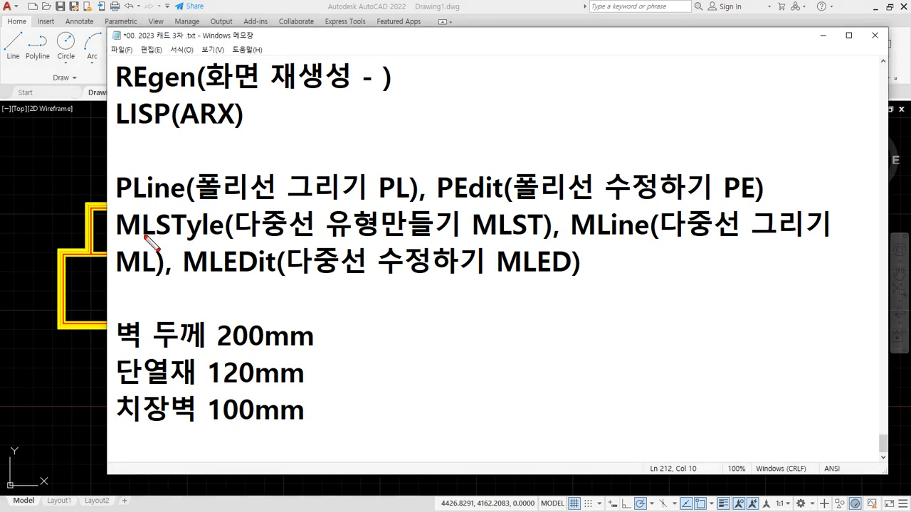
drag(111, 237, 544, 240)
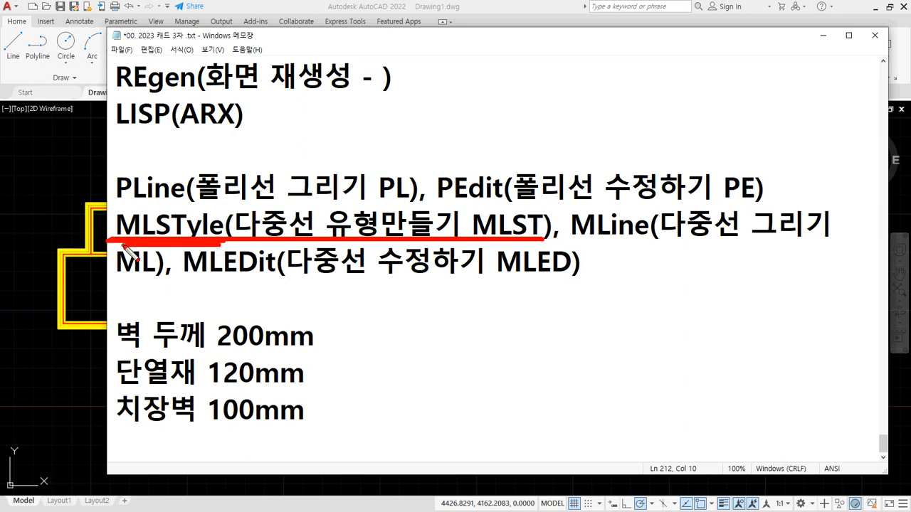
key(Escape)
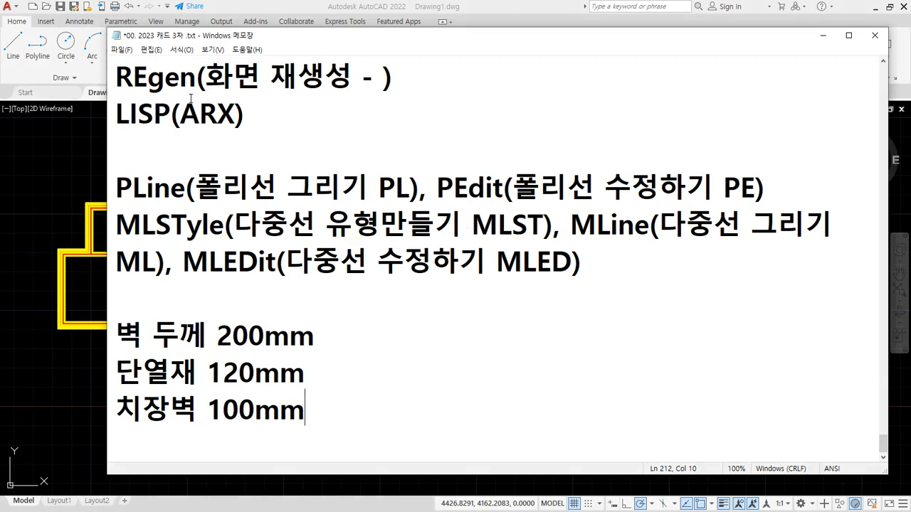
Switch to AutoCAD and create a new multiline style named W200 with MLSTYLE, based on STANDARD.
click(283, 6)
text(m)
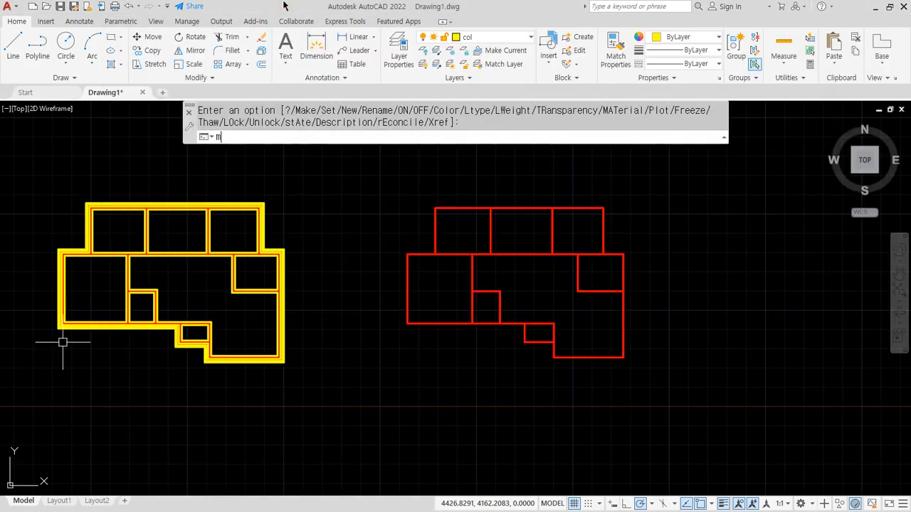
text(lstyle)
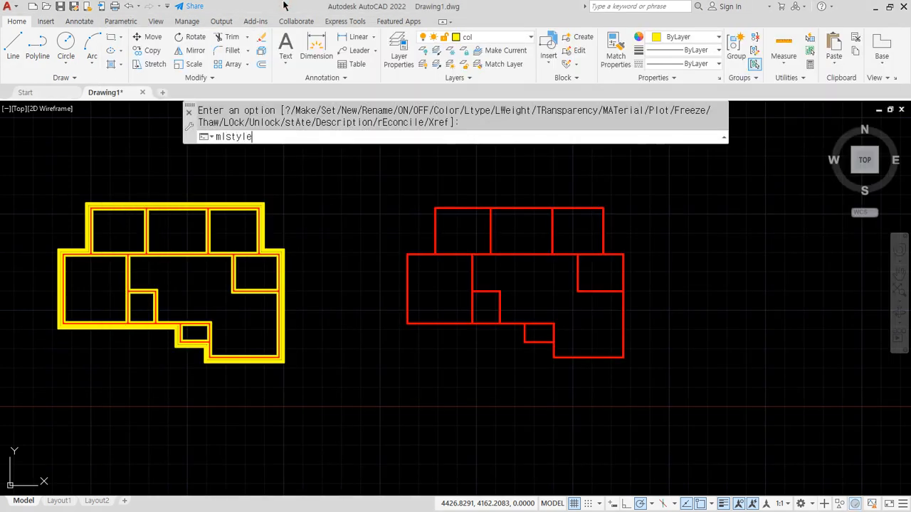
key(Return)
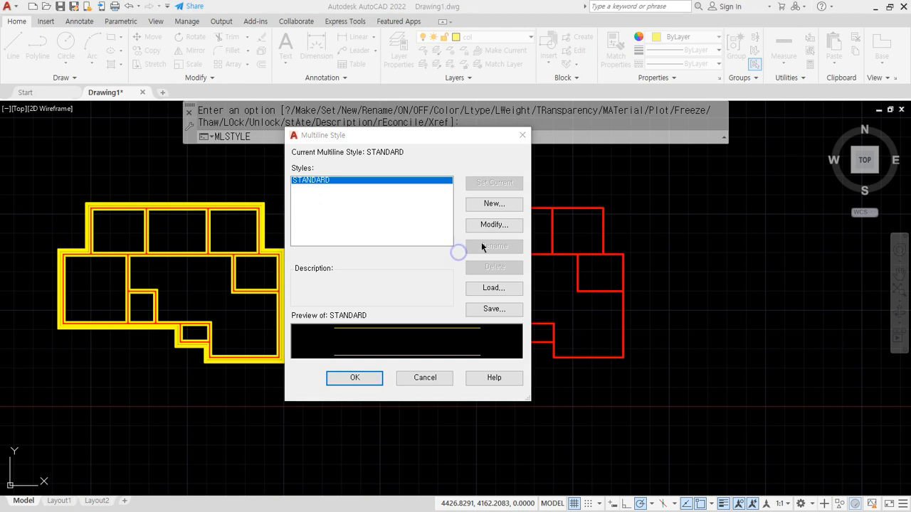
click(503, 207)
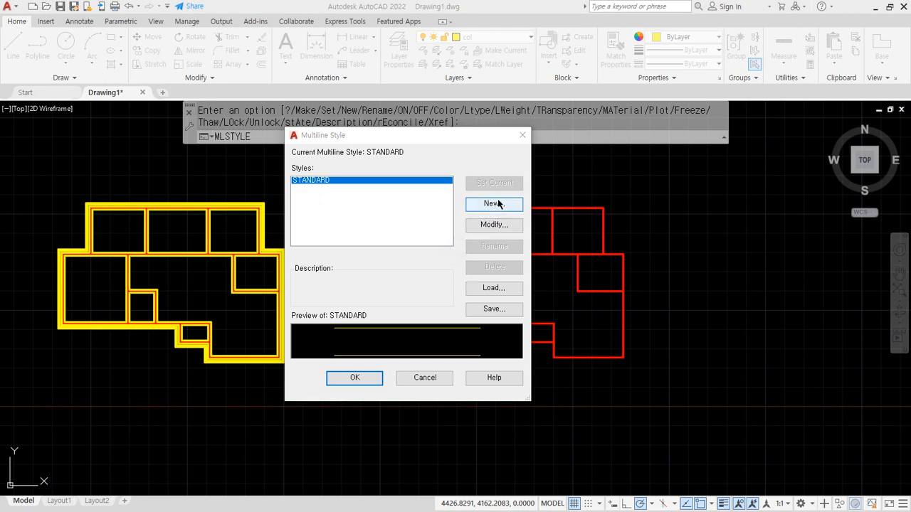
click(494, 206)
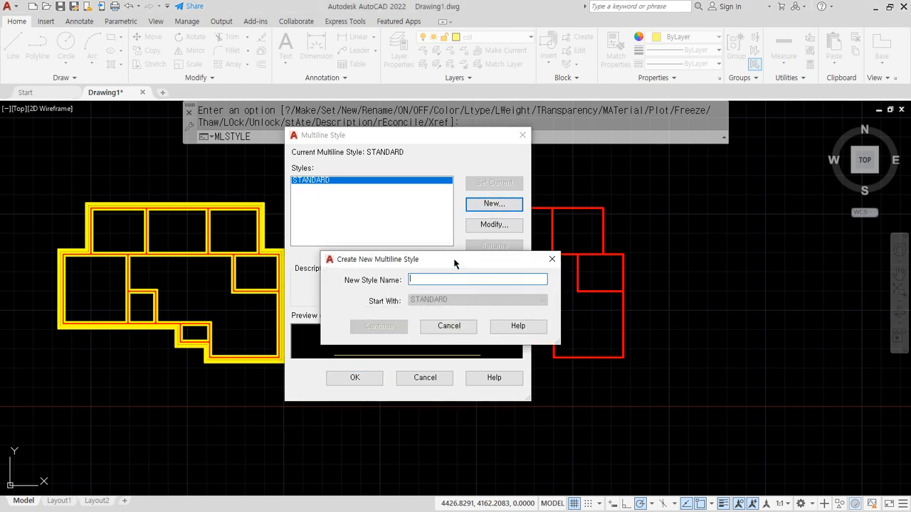
drag(456, 260, 442, 227)
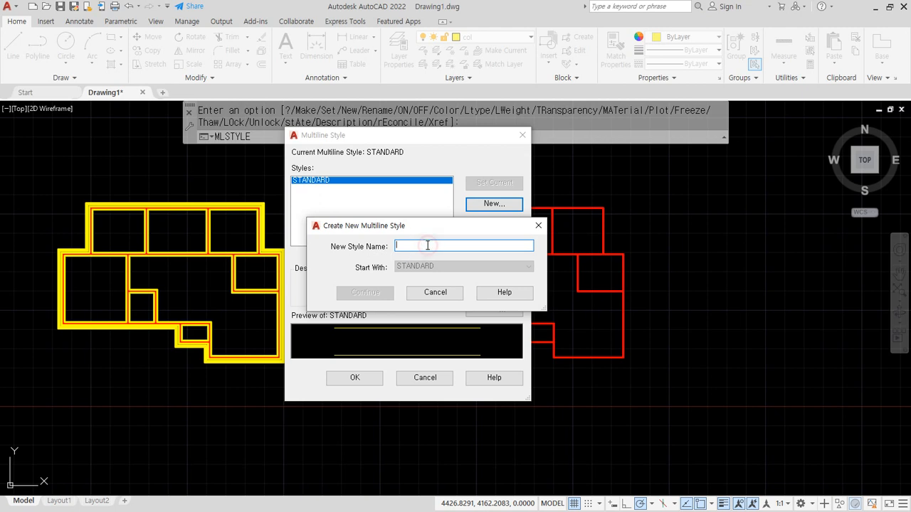
text(W200)
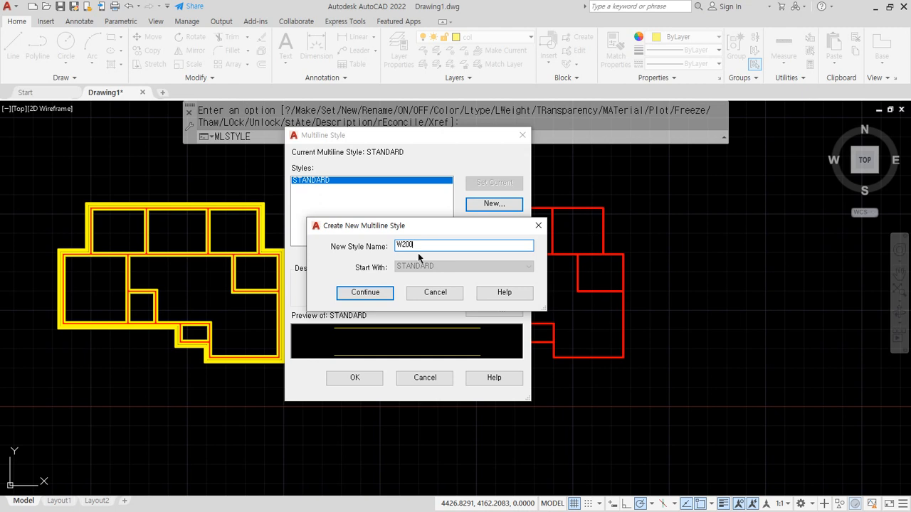
click(365, 292)
drag(447, 114, 406, 133)
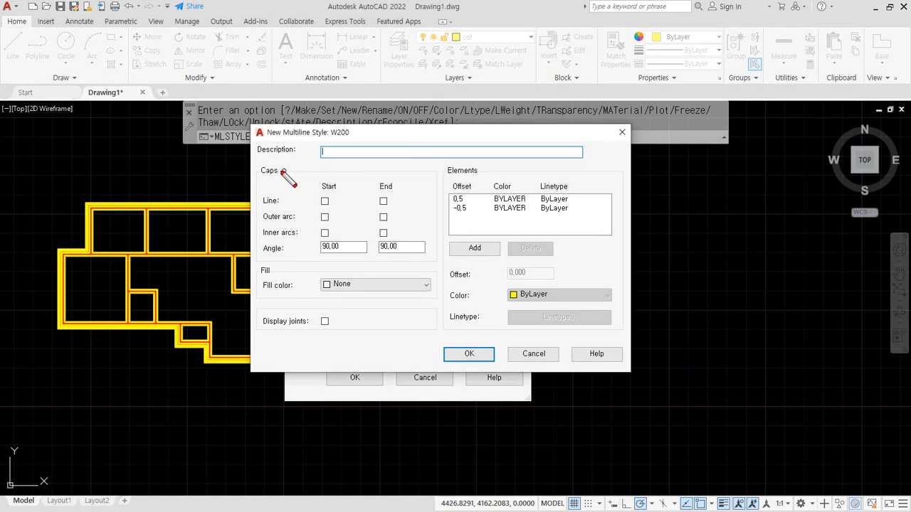
mouse_move(262, 171)
mouse_down()
mouse_move(439, 171)
mouse_move(432, 370)
mouse_move(251, 356)
mouse_move(253, 175)
mouse_up()
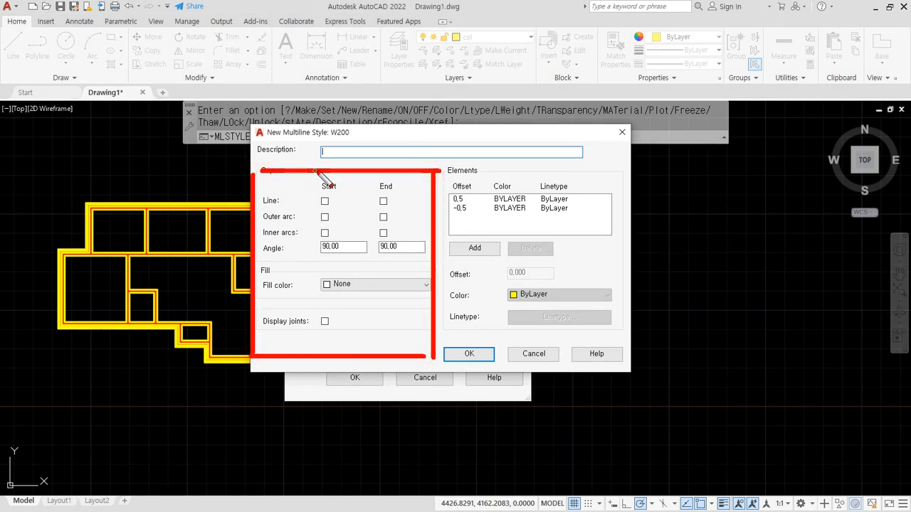
drag(314, 172, 253, 234)
drag(381, 178, 266, 315)
drag(417, 211, 306, 340)
drag(425, 274, 372, 348)
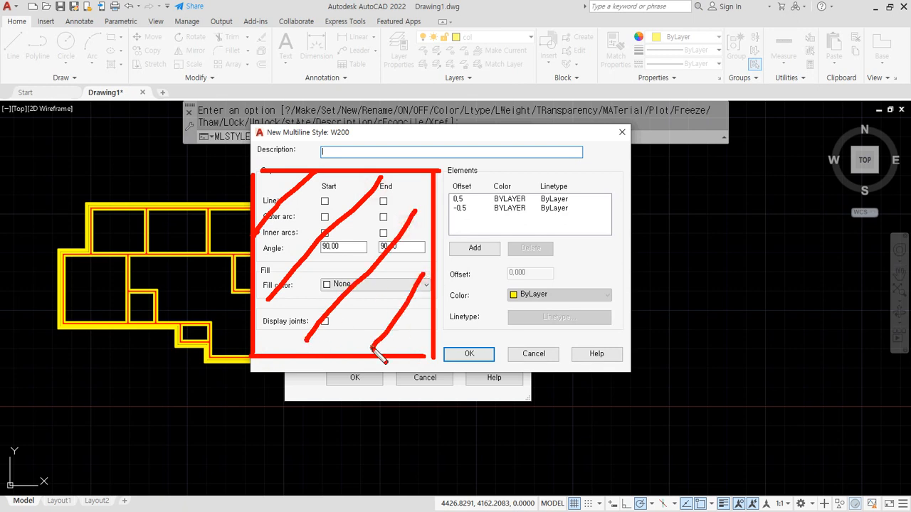
mouse_move(343, 168)
mouse_down()
mouse_move(352, 136)
mouse_move(548, 135)
mouse_move(546, 169)
mouse_up()
key(Escape)
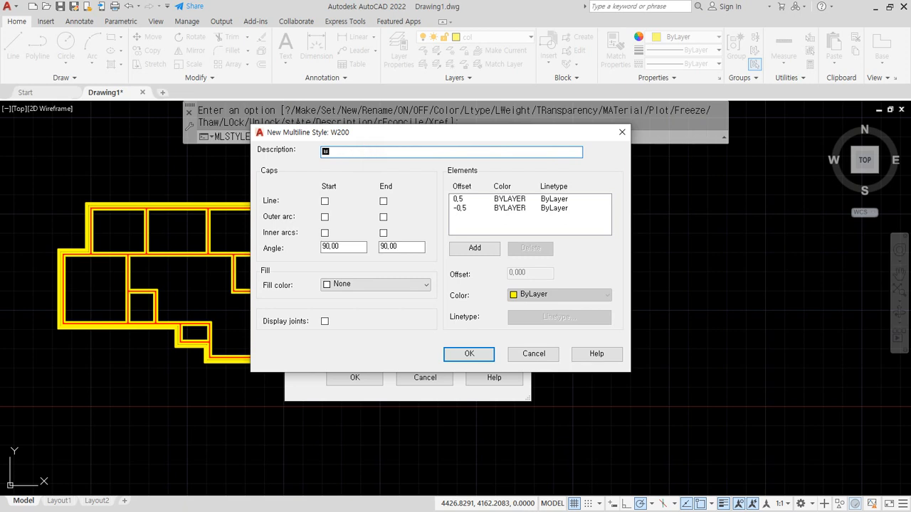
Enter 벽두께 200mm as the W200 style's description and set its negative element's offset to -100.
text(벽두께 200mm)
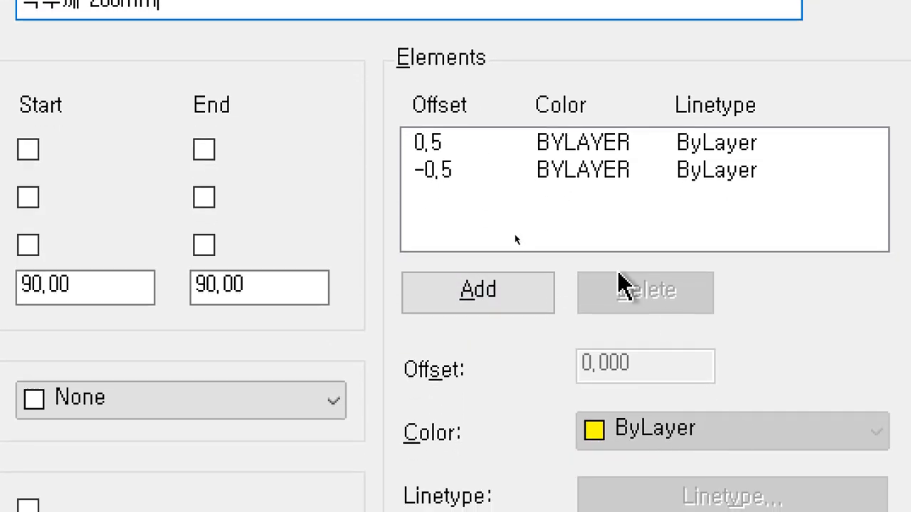
click(450, 278)
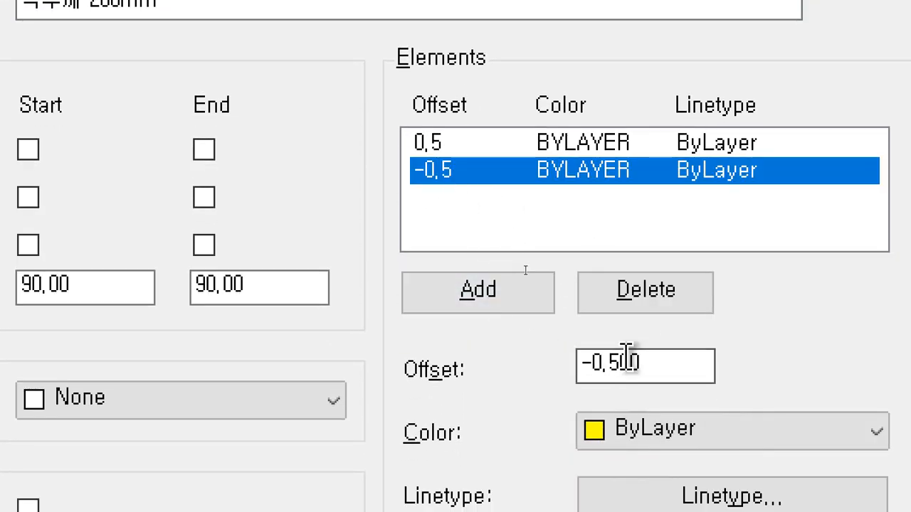
click(449, 144)
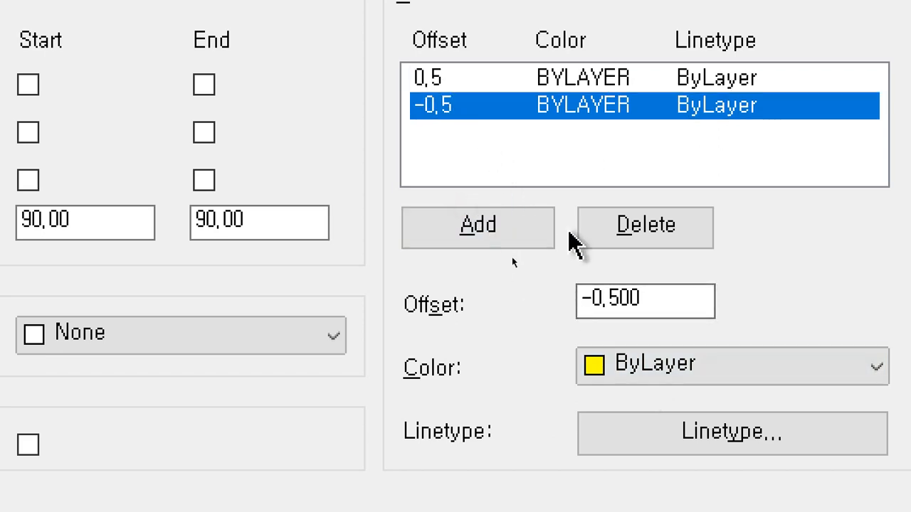
click(643, 298)
drag(643, 298, 583, 292)
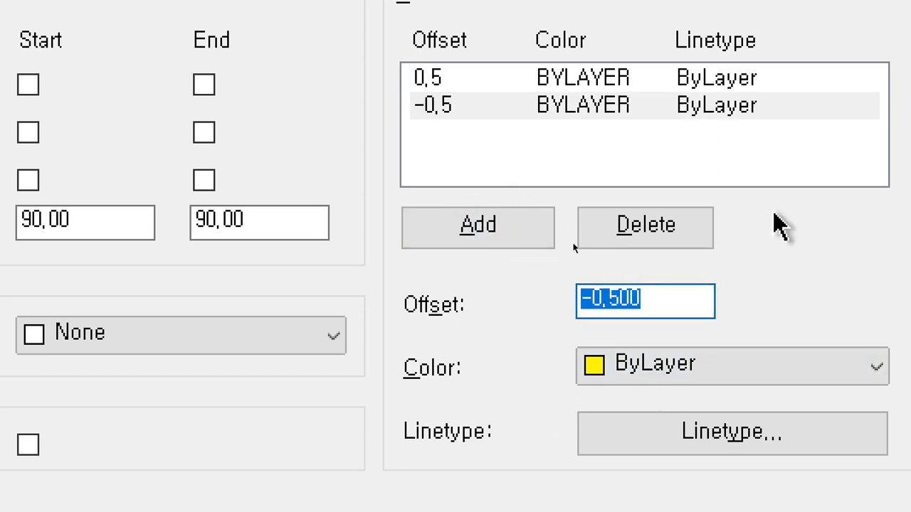
text(-100)
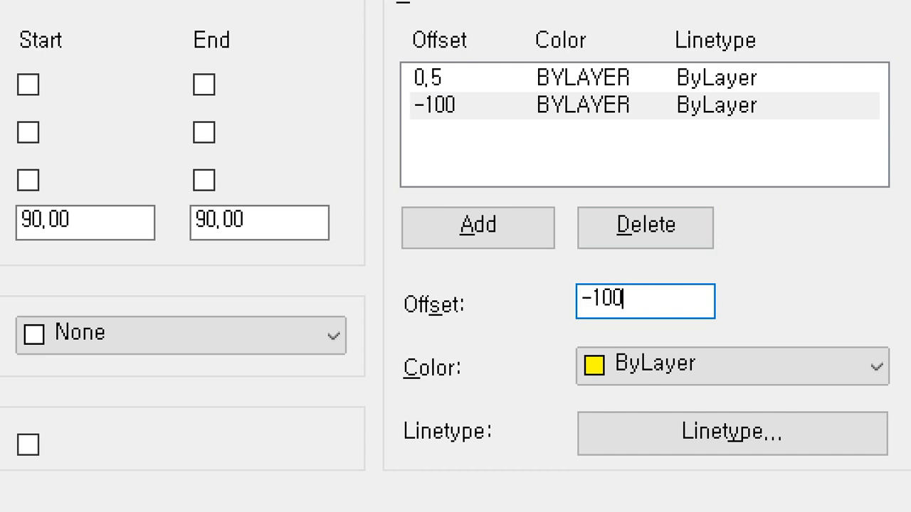
Set the W200 style's positive element offset to 100 and accept the style definition.
click(481, 84)
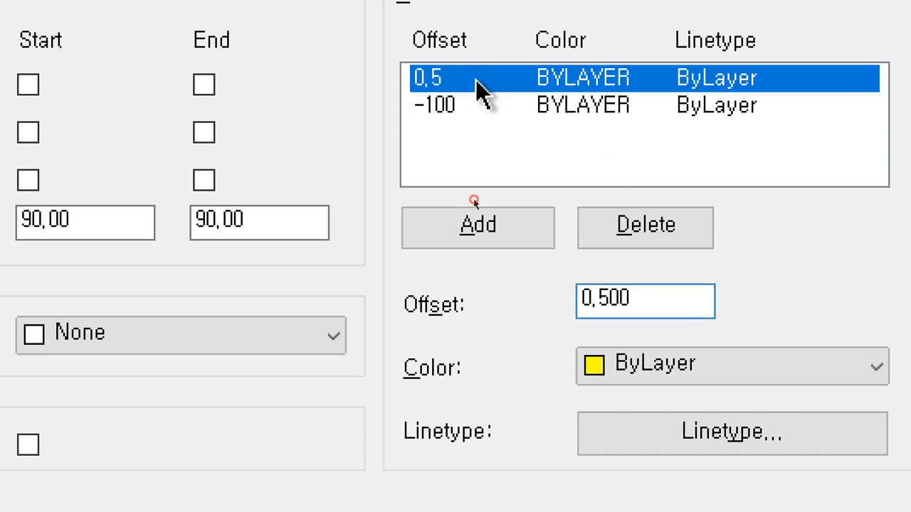
click(657, 308)
drag(657, 309, 577, 311)
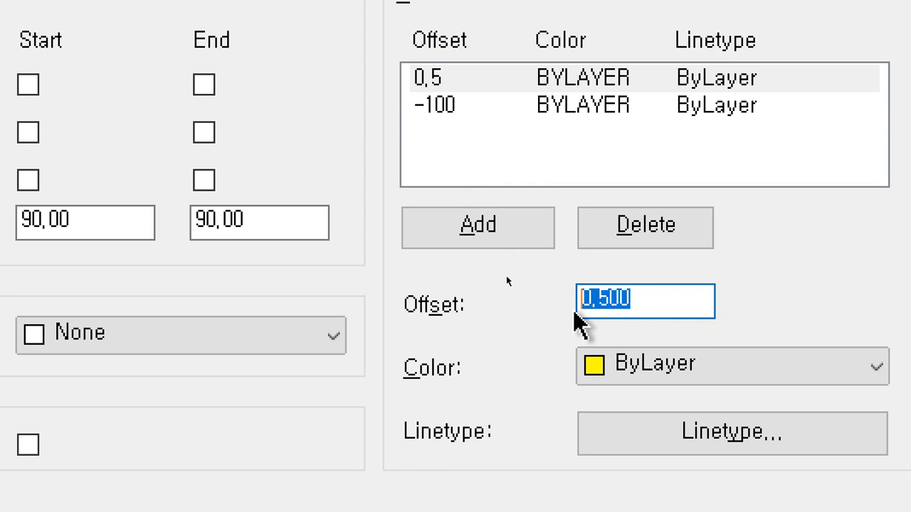
text(100)
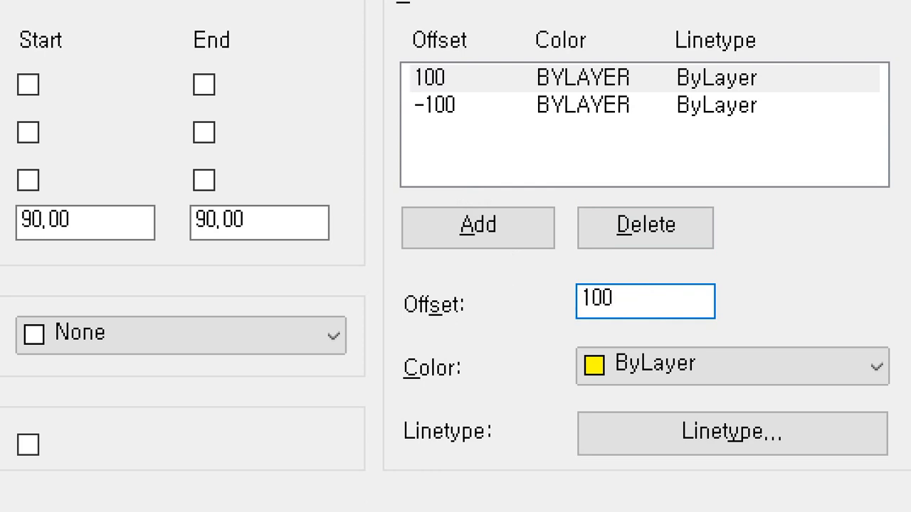
click(434, 153)
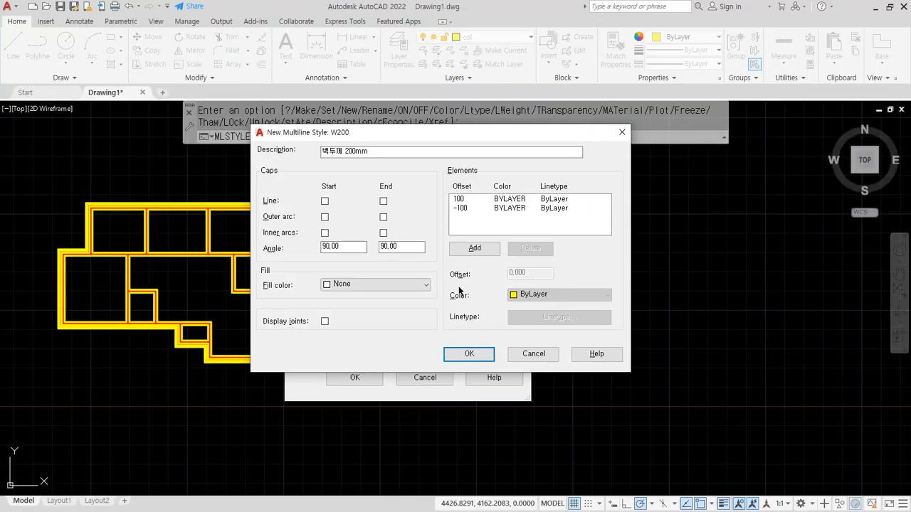
click(469, 354)
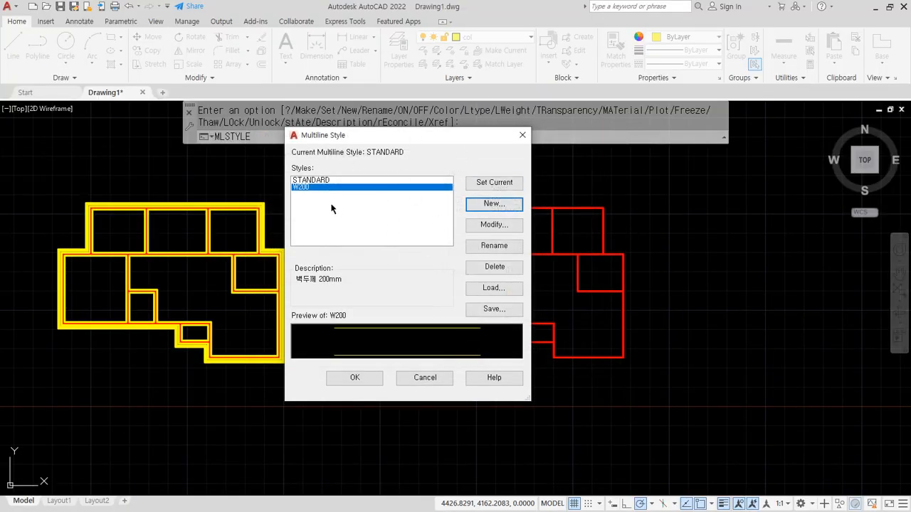
Create a multiline style named W420 starting from W200 and change its description to 벽두께 420mm.
click(510, 205)
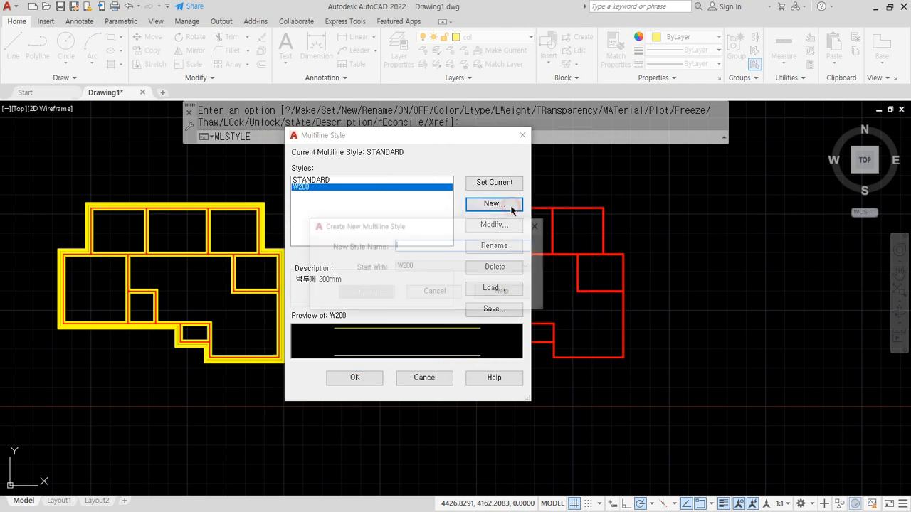
text(W)
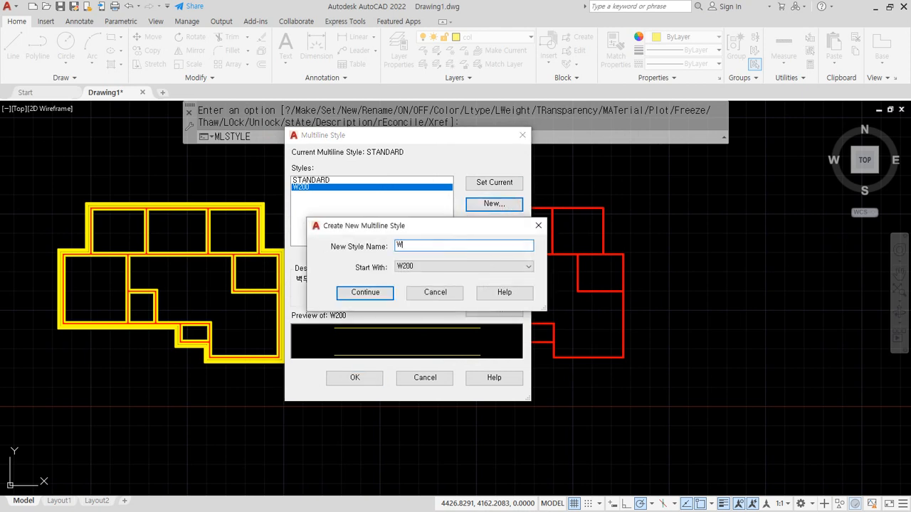
text(420)
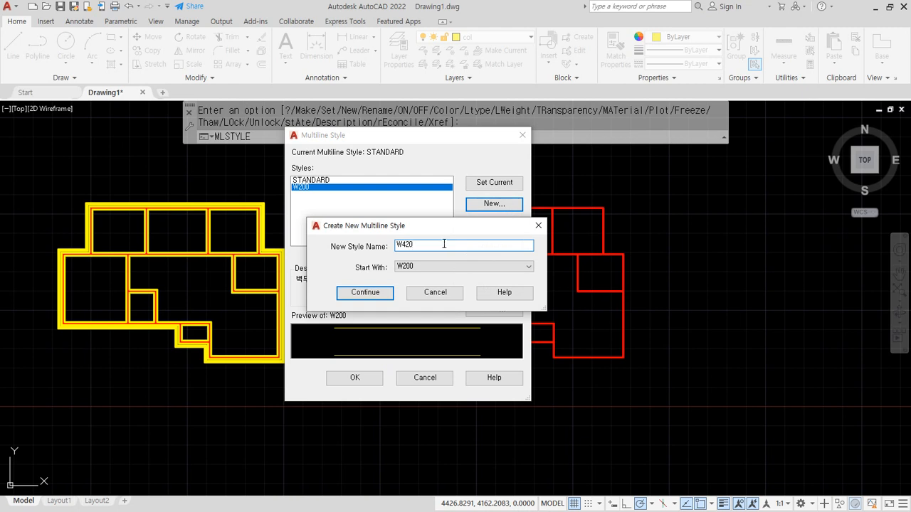
click(377, 297)
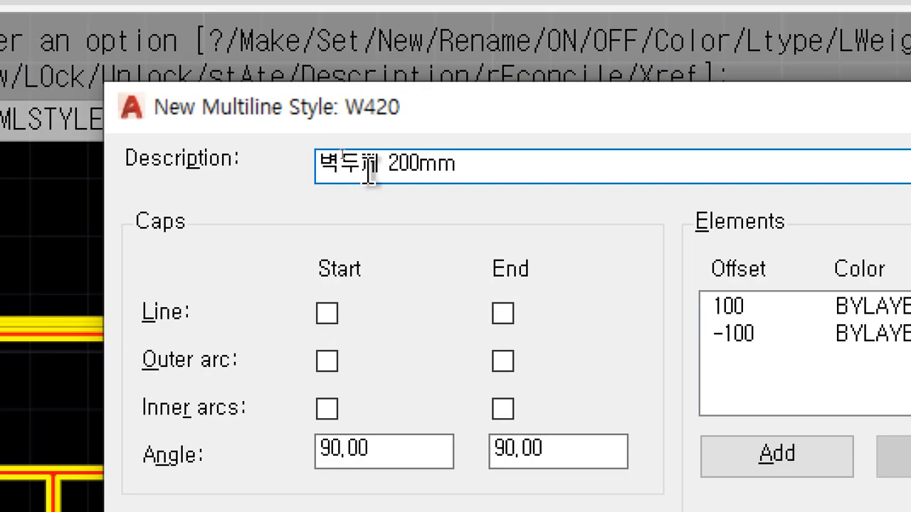
drag(396, 171, 423, 167)
key(BackSpace)
key(Left)
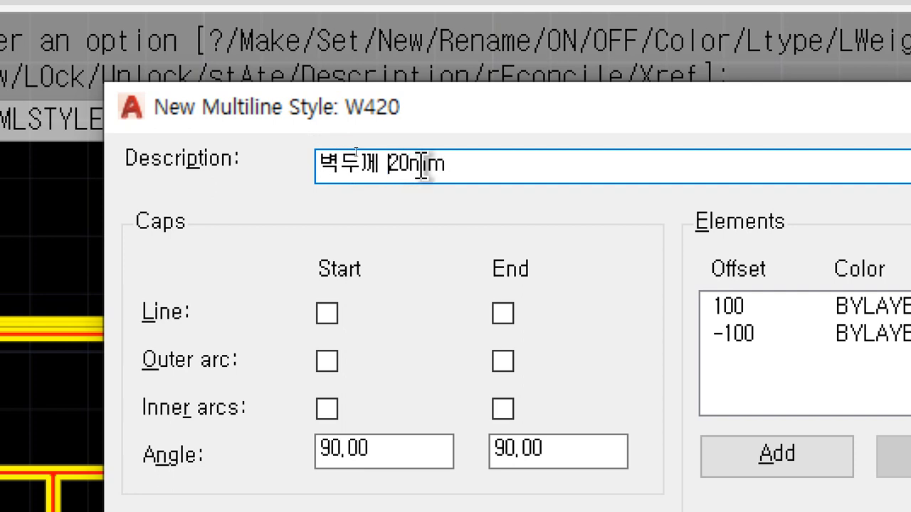
text(4)
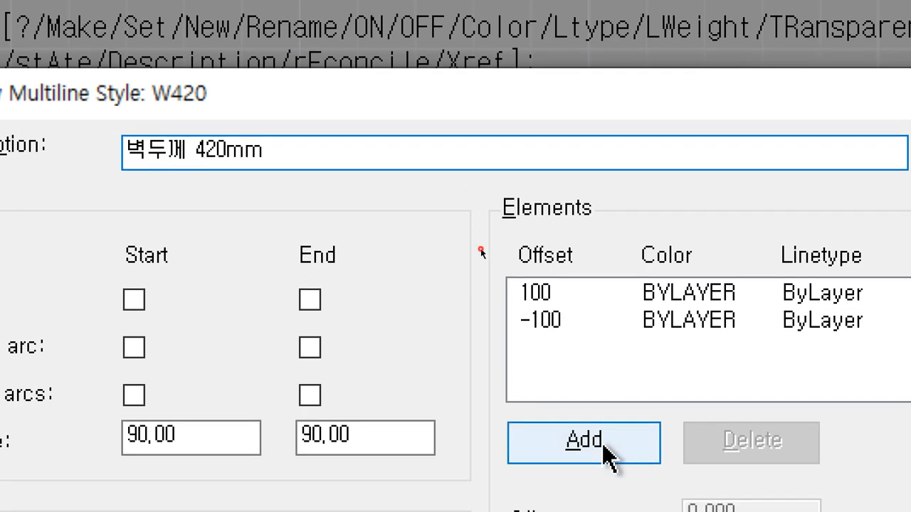
click(602, 444)
click(602, 443)
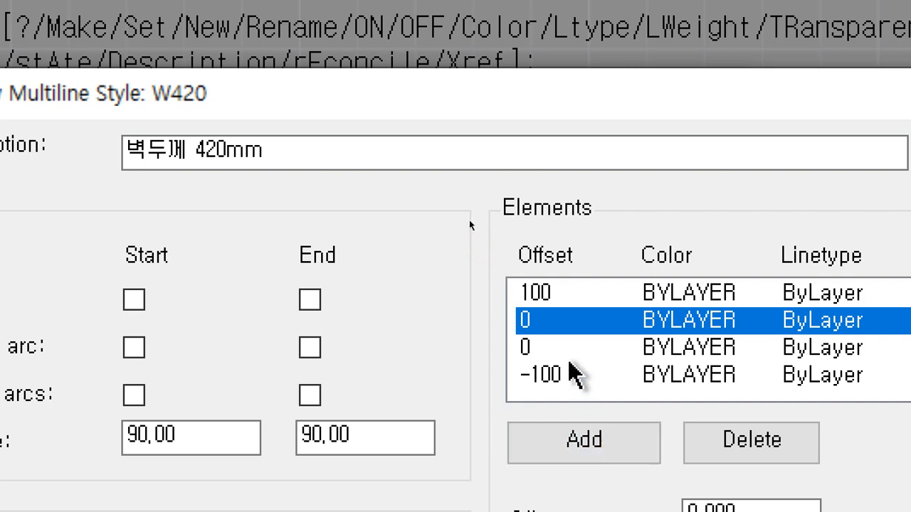
click(722, 442)
click(730, 441)
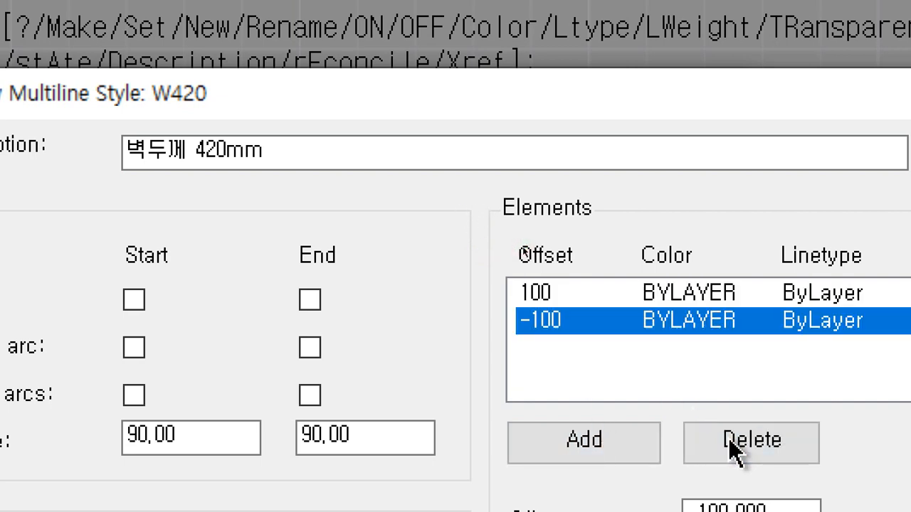
Add two elements to the W420 style and set the offset of one of them to 220.
click(614, 436)
click(591, 440)
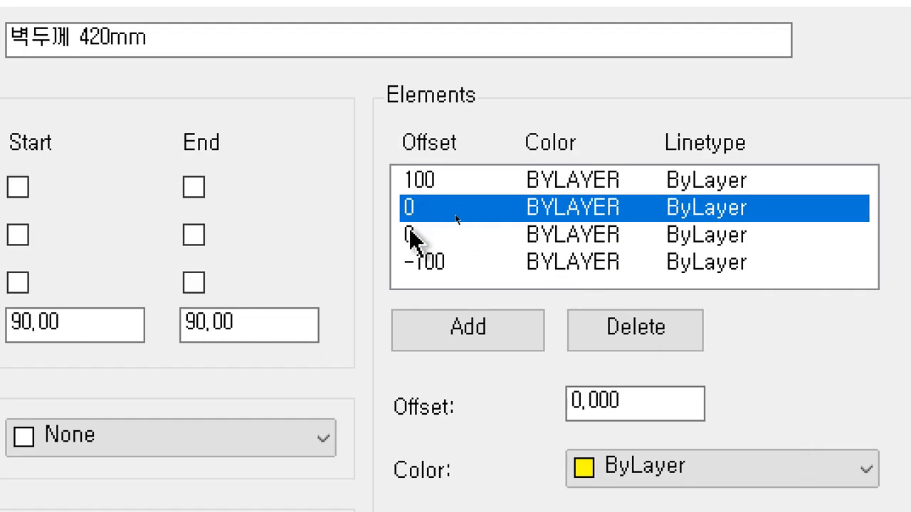
click(531, 351)
drag(601, 399, 545, 411)
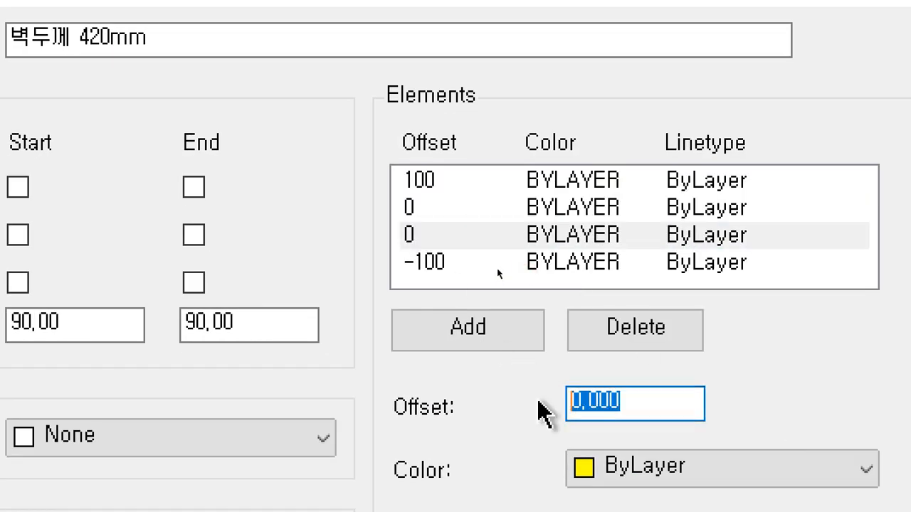
text(220)
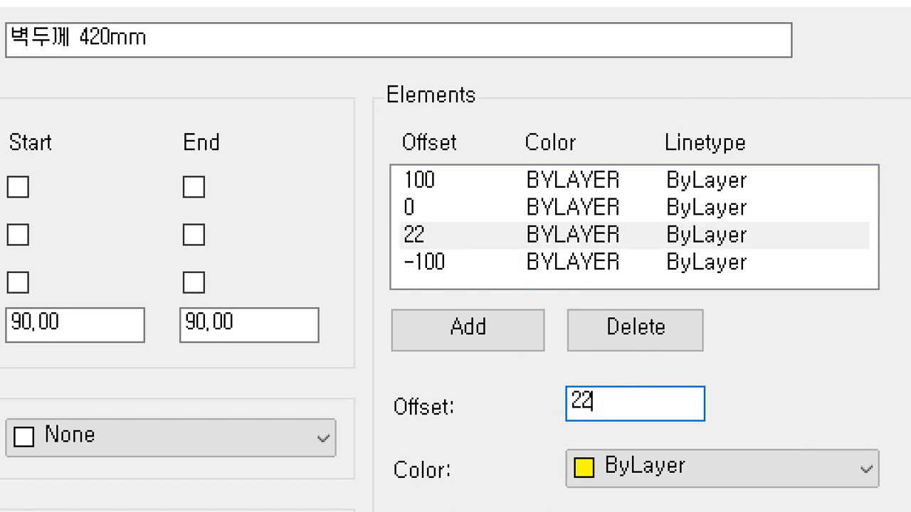
Set the offset of the remaining zero-offset element in the W420 style to 320.
click(453, 206)
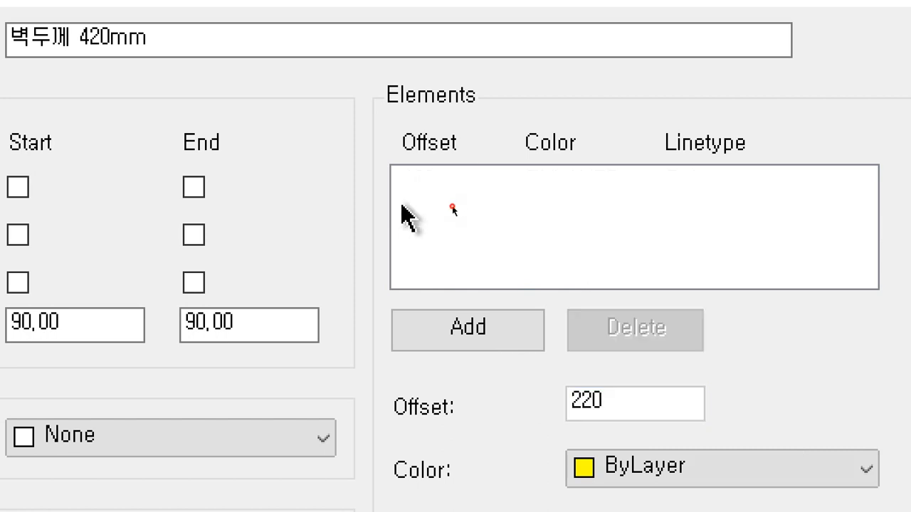
click(409, 235)
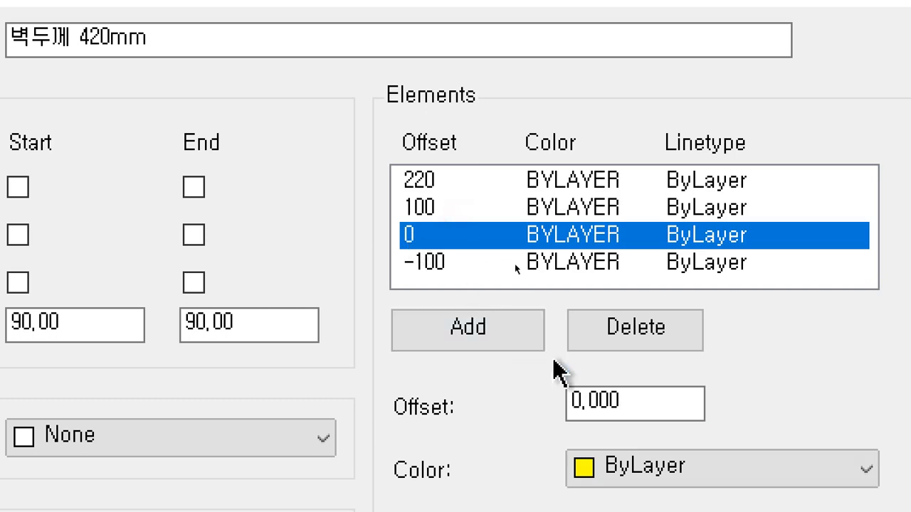
drag(650, 401, 515, 400)
text(320)
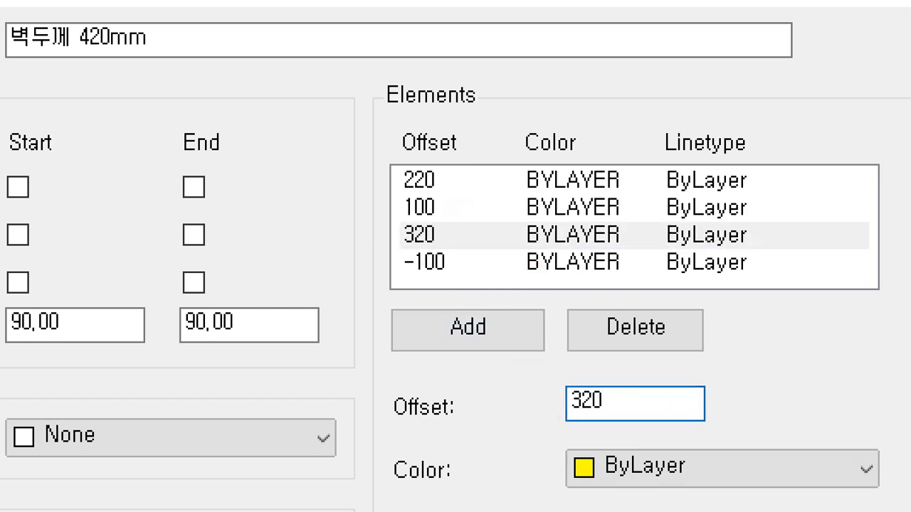
Accept the W420 style definition and make W420 the current multiline style.
key(Tab)
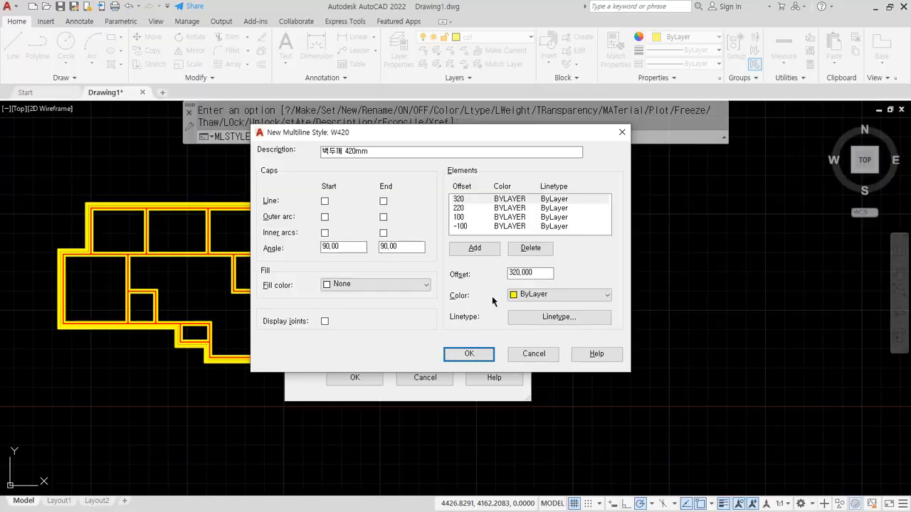
click(470, 353)
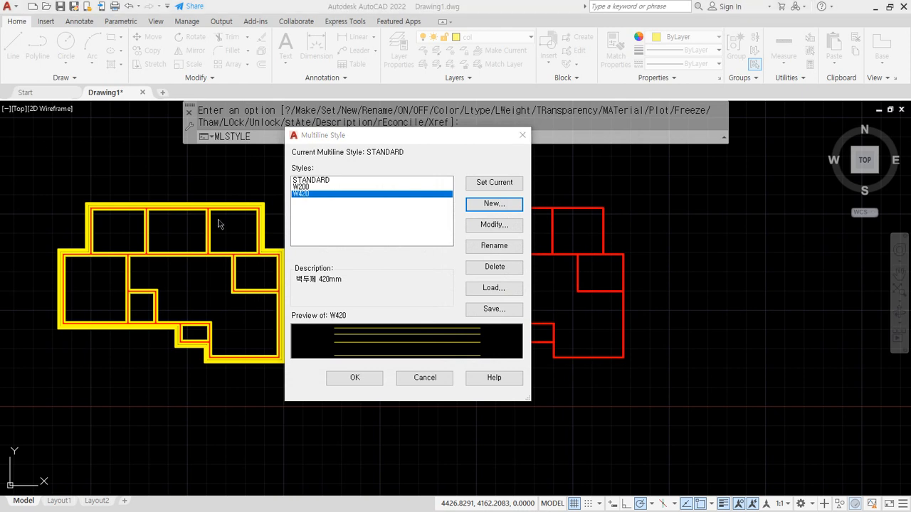
click(301, 188)
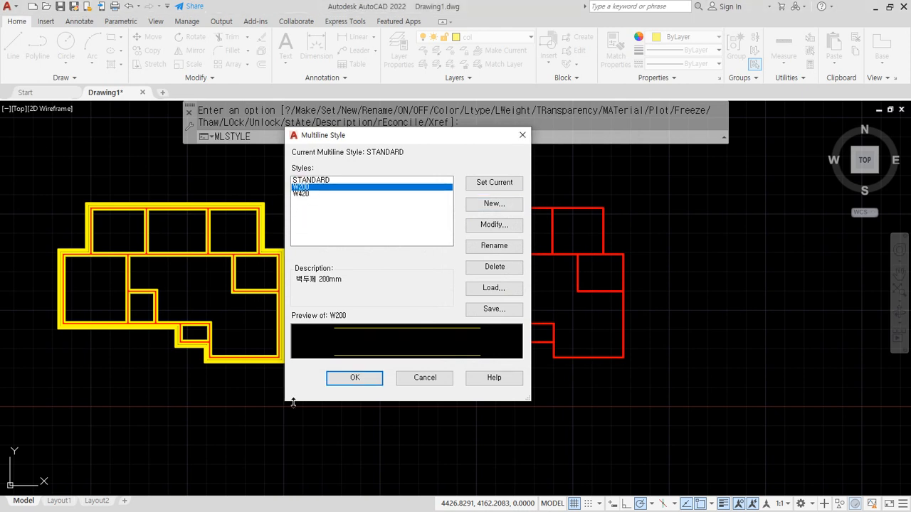
click(294, 195)
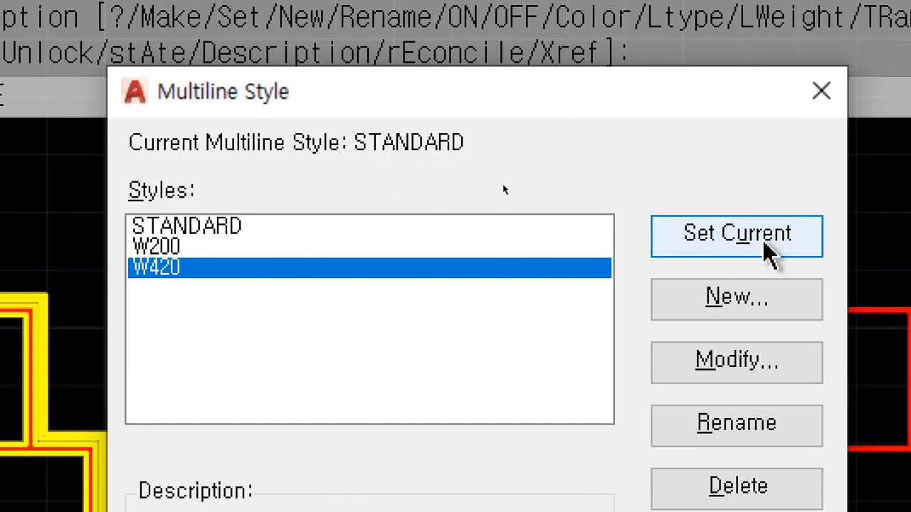
click(882, 251)
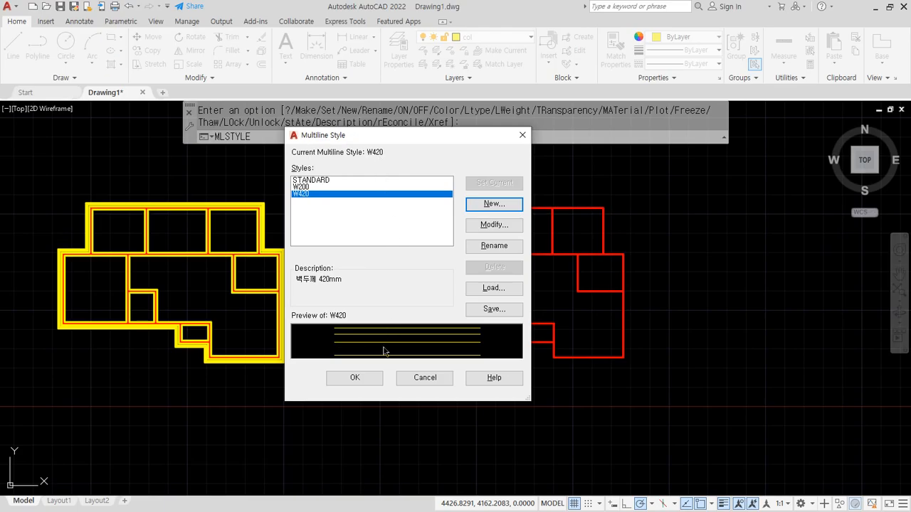
click(354, 378)
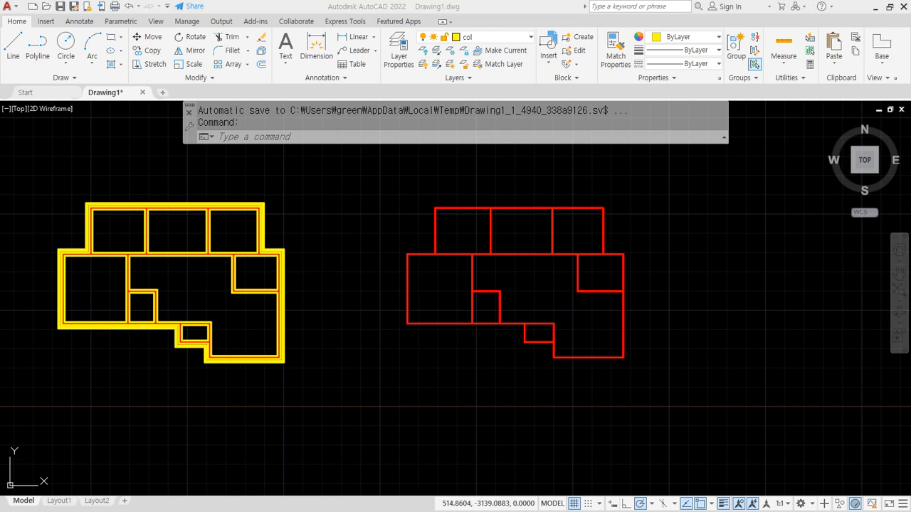
Start the MLINE command and set the multiline scale to 1.
click(303, 137)
text(mline)
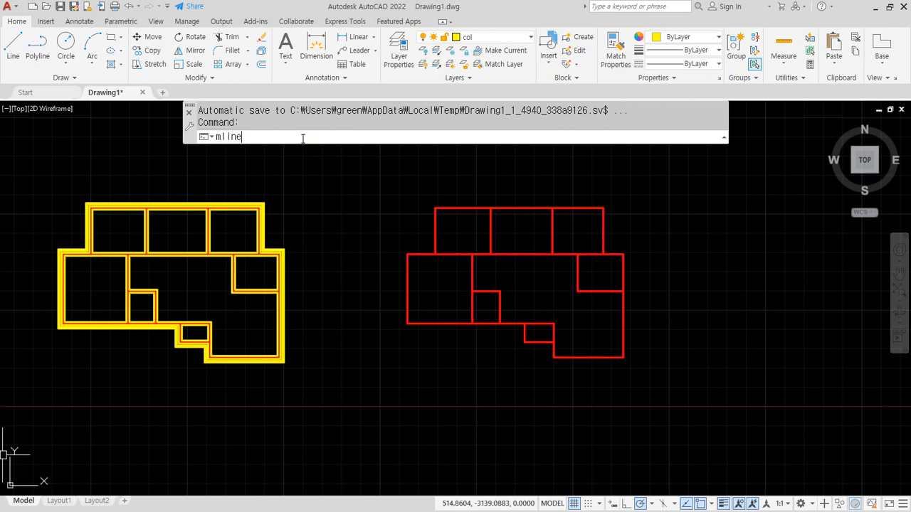
key(Return)
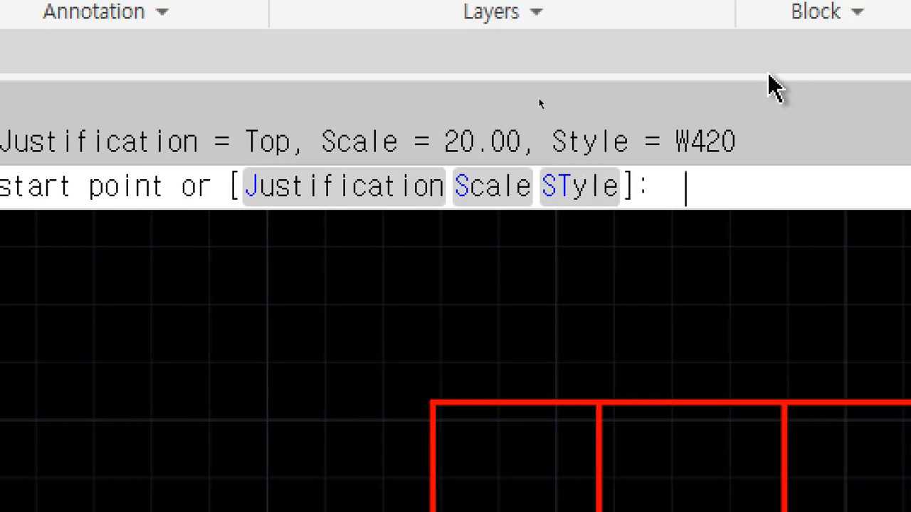
click(496, 192)
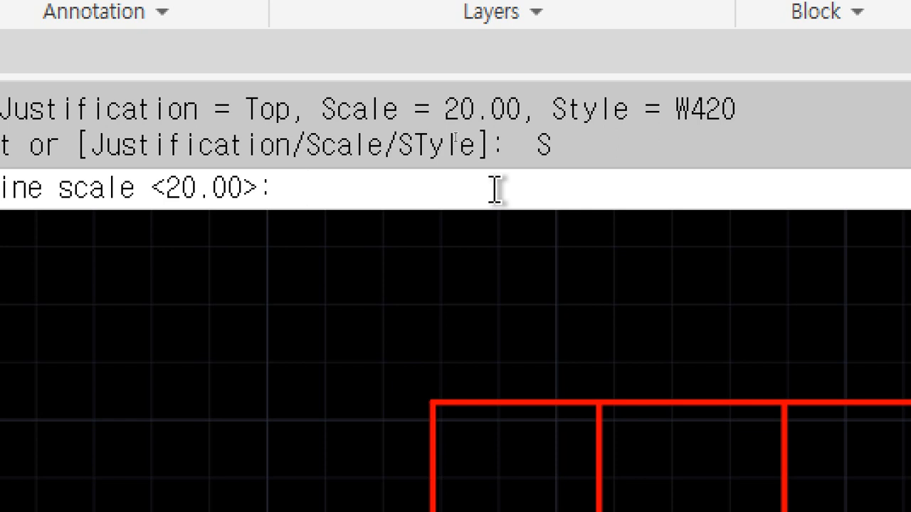
text(1)
key(Return)
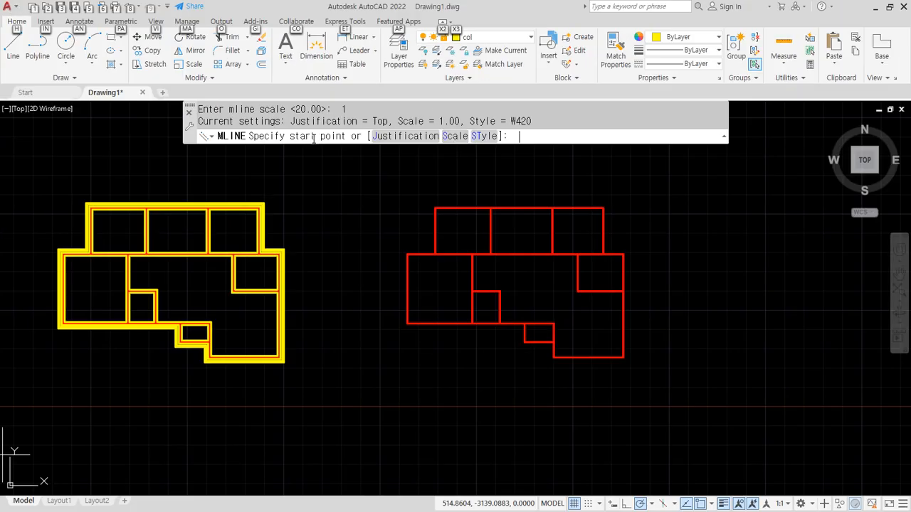
Begin a W420 multiline in the empty space between the two plans to preview its four lines.
scroll(374, 235, up, 2)
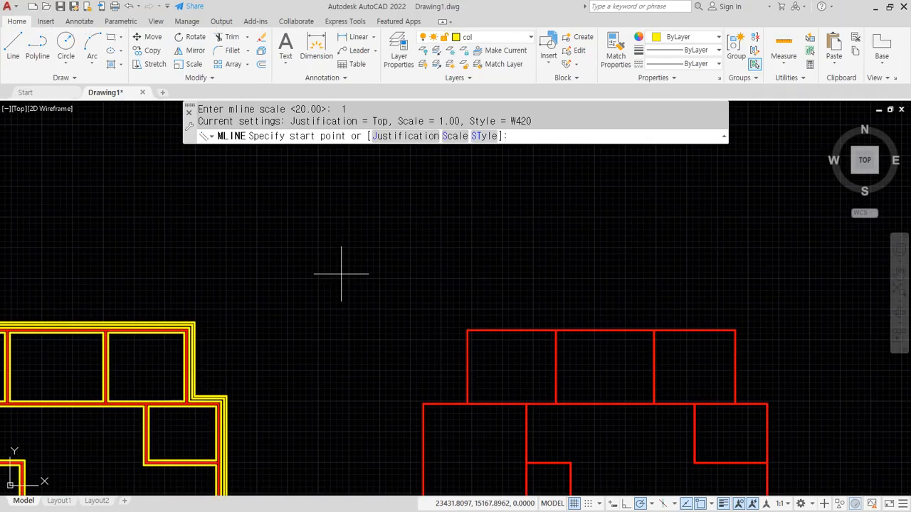
click(320, 236)
scroll(357, 231, up, 5)
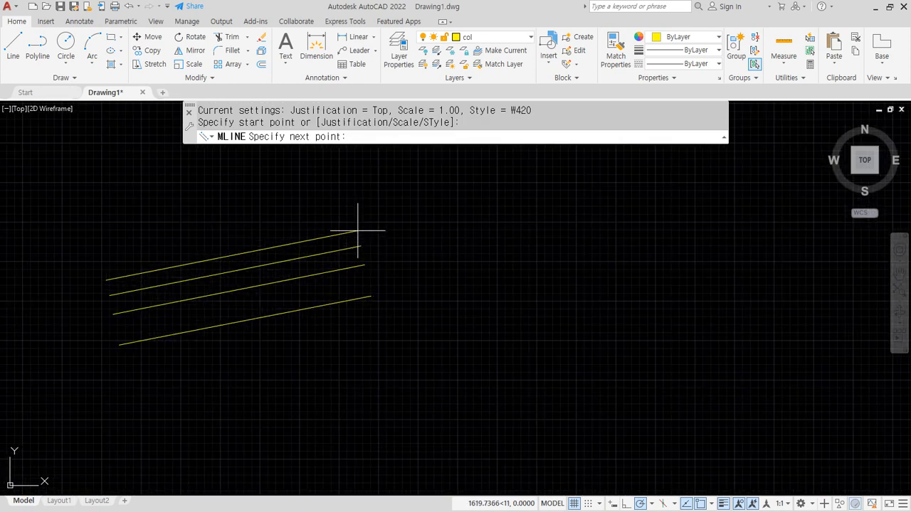
Finish the top-justified W420 sample multiline and draw a second sloping sample below it with Bottom justification.
click(357, 230)
key(Return)
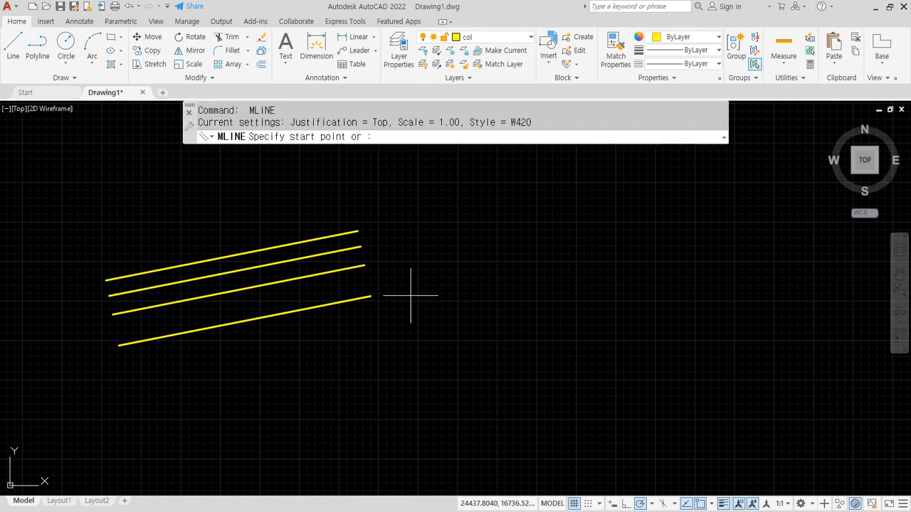
key(Return)
click(406, 135)
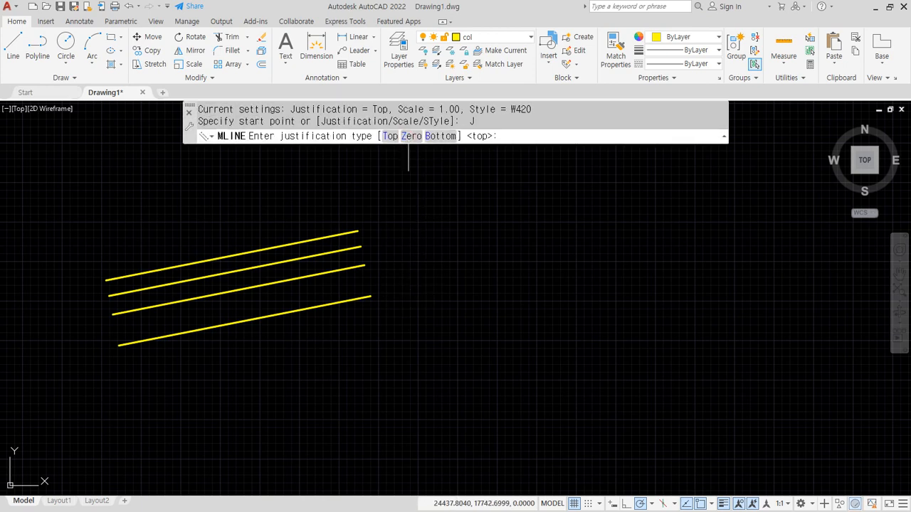
click(432, 137)
middle_drag(327, 300, 351, 223)
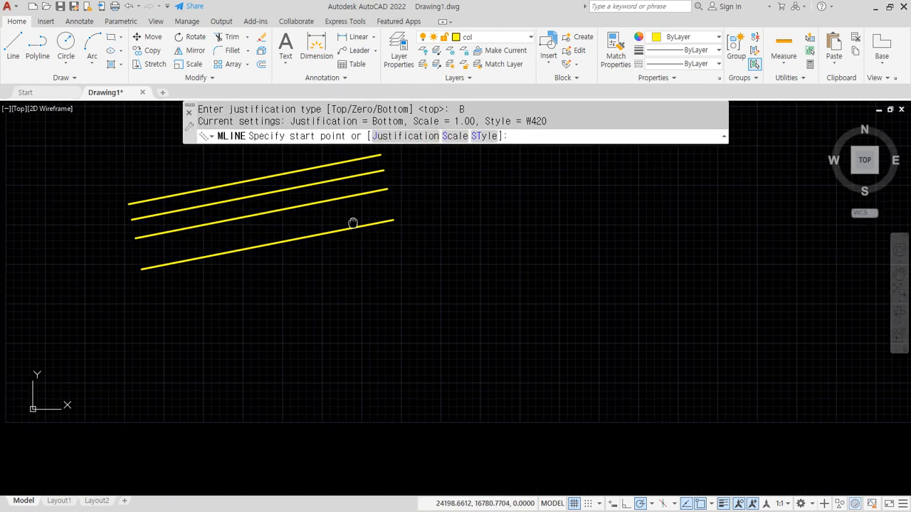
click(182, 340)
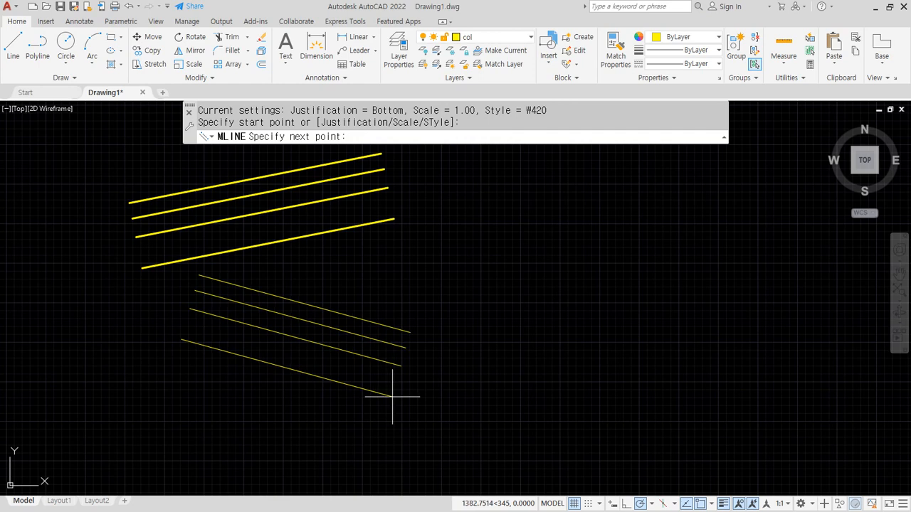
click(392, 396)
key(Return)
Draw a third W420 sample multiline beside the other two using Zero justification.
middle_drag(477, 344, 386, 373)
key(Return)
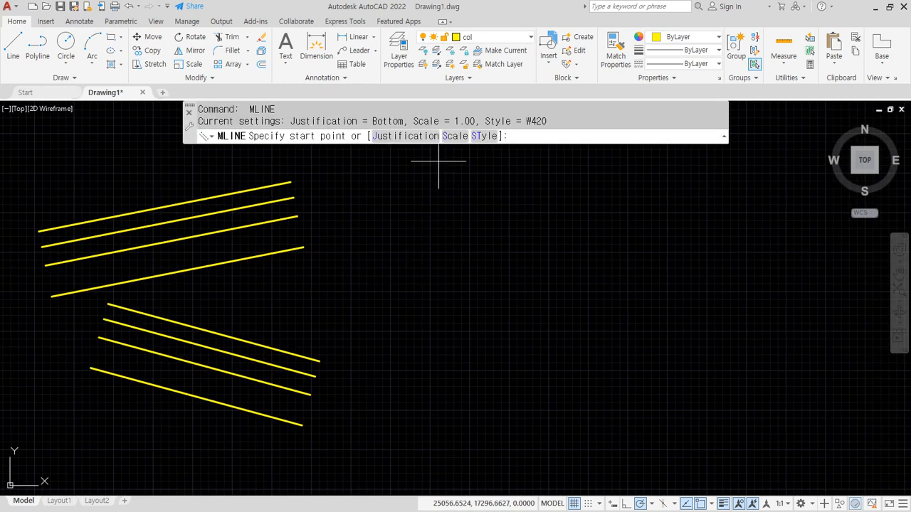
click(420, 136)
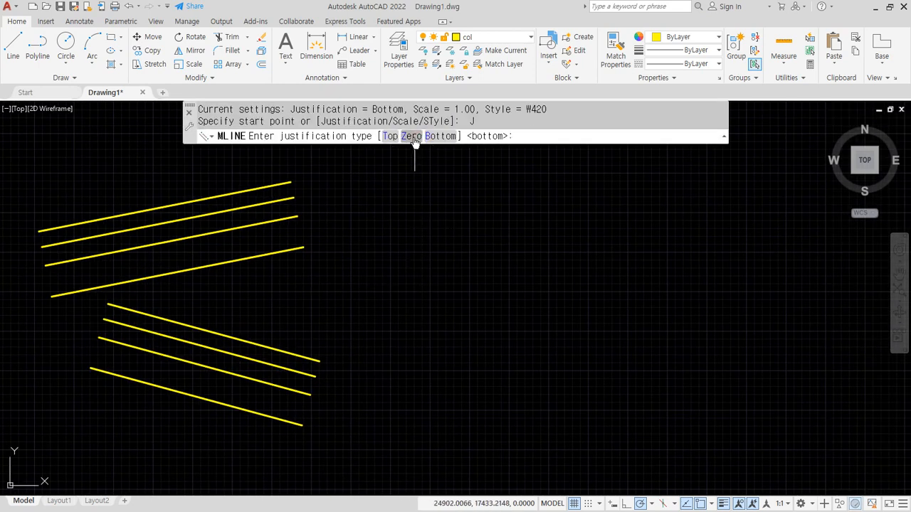
click(414, 137)
click(388, 258)
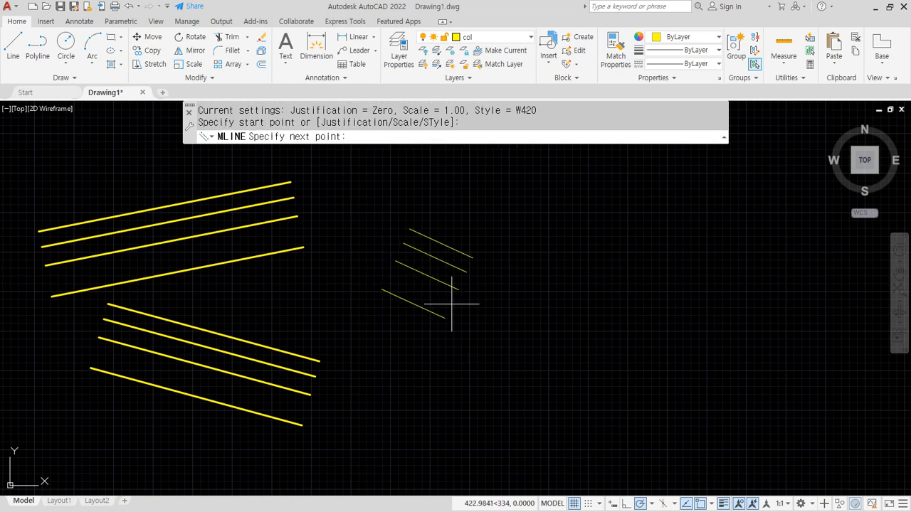
click(517, 274)
key(Return)
Start the W420 outer wall at the red plan's upper-left corner, tracing its upper edge and the step at the upper right.
scroll(478, 361, down, 8)
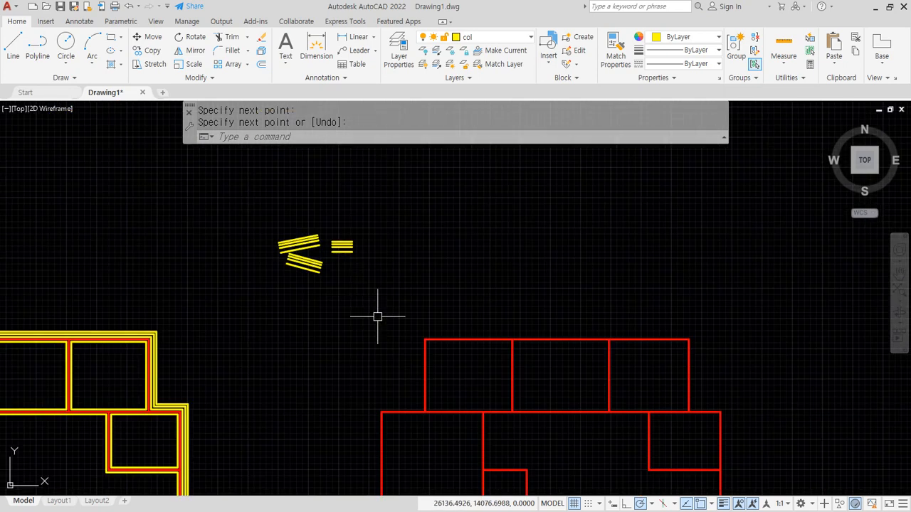
middle_drag(481, 331, 298, 197)
key(Return)
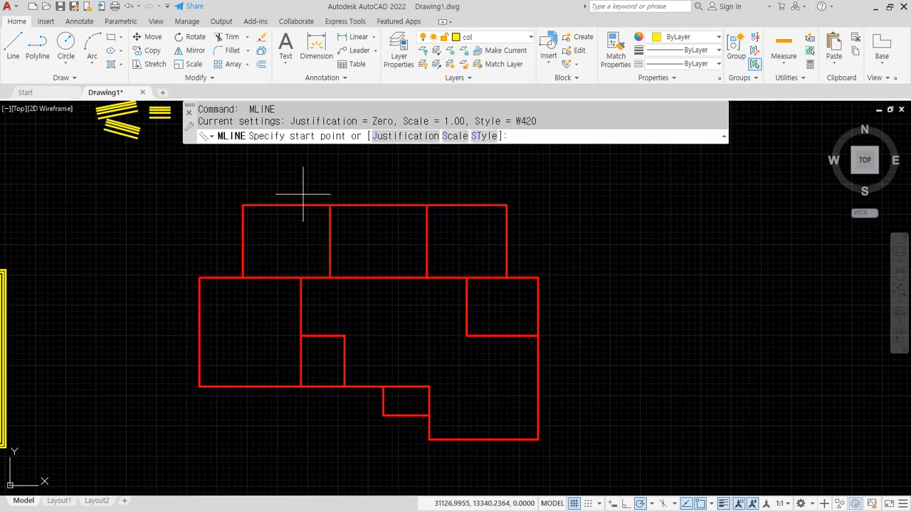
click(244, 206)
scroll(504, 204, up, 4)
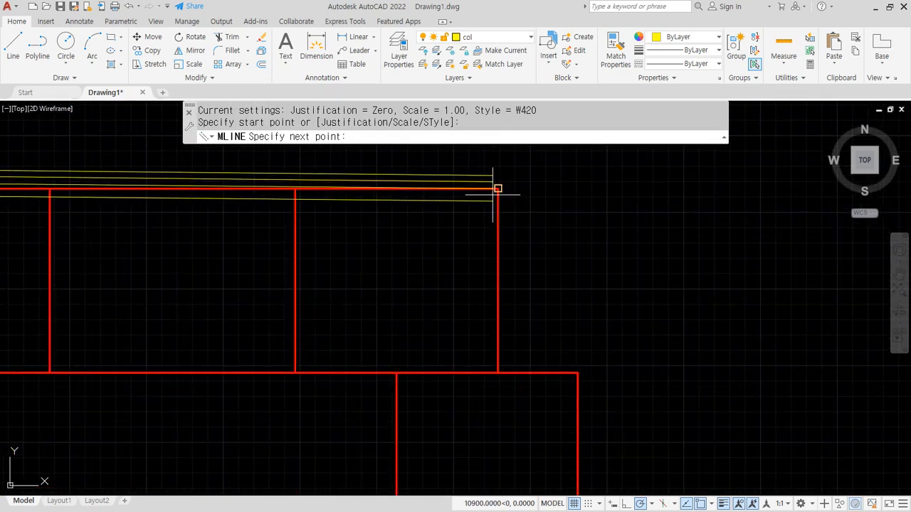
click(498, 189)
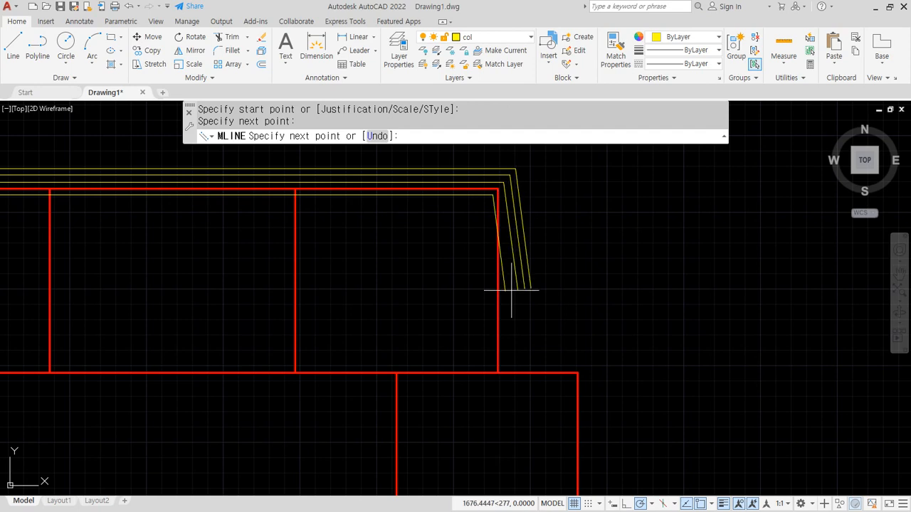
click(497, 372)
click(577, 368)
Continue the outer wall down the right side, along the lower edge and around the stepped notch corners of the red plan.
middle_drag(553, 439, 539, 190)
scroll(545, 439, down, 4)
middle_drag(536, 391, 522, 278)
scroll(543, 361, up, 4)
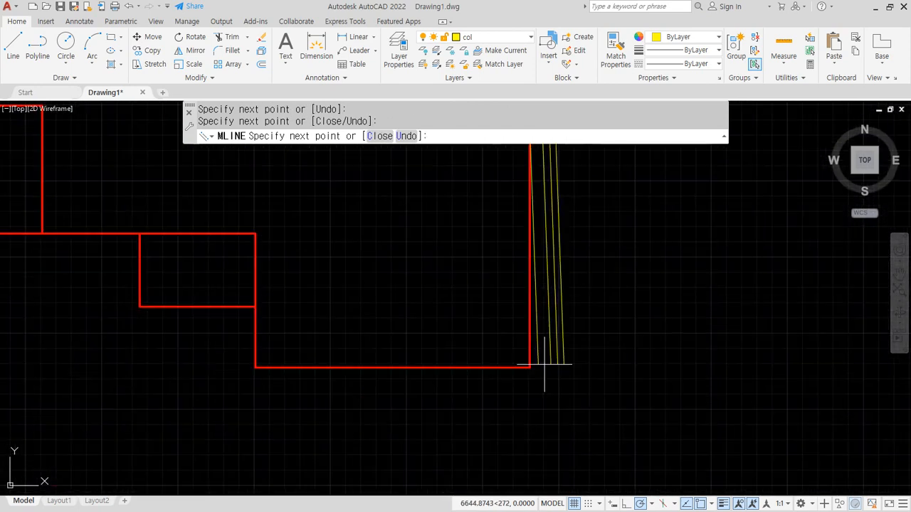
click(529, 367)
click(255, 367)
click(256, 306)
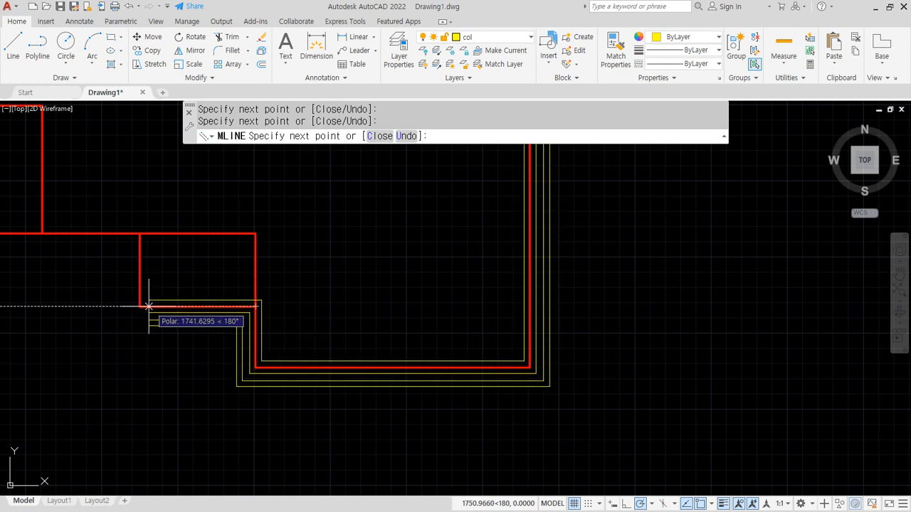
click(140, 306)
click(140, 233)
Trace the outer wall around the plan's lower-left and upper-left corners, and close it at the starting corner.
scroll(132, 234, down, 4)
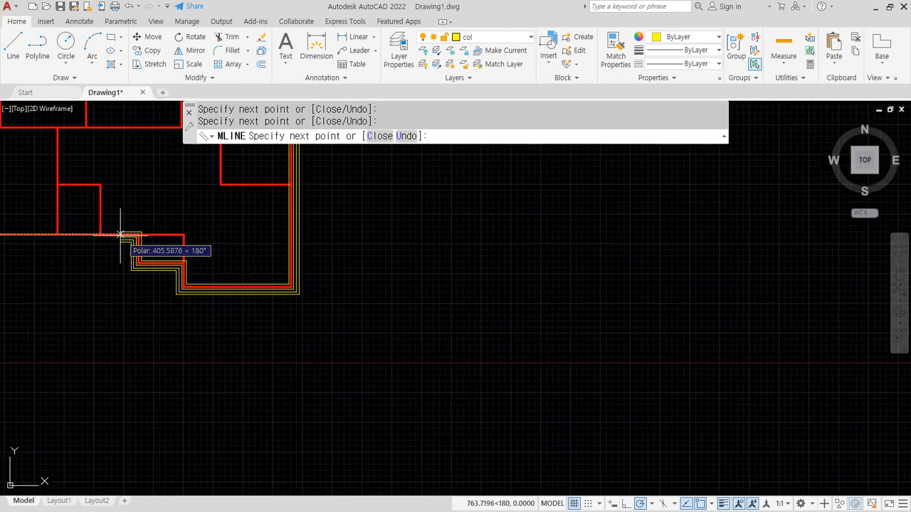
middle_drag(120, 234, 356, 289)
click(193, 288)
click(193, 181)
click(236, 182)
middle_drag(237, 178, 246, 295)
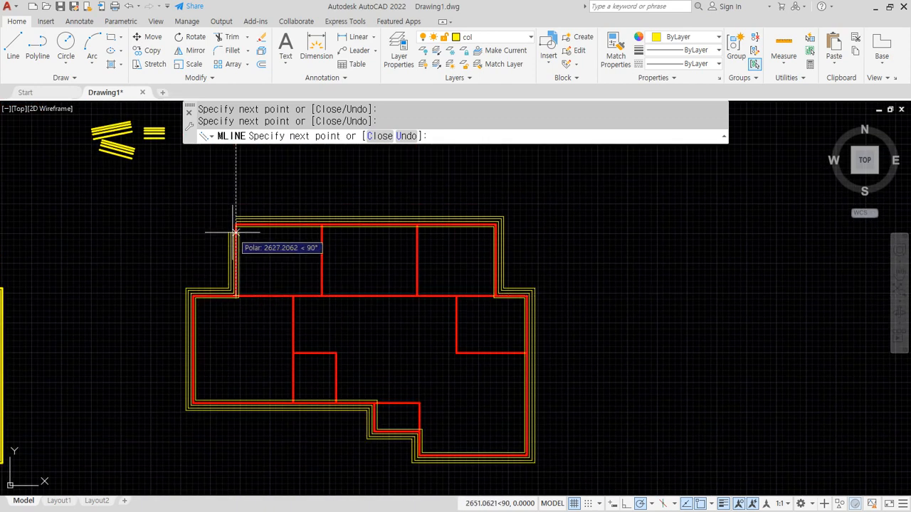
scroll(217, 240, up, 4)
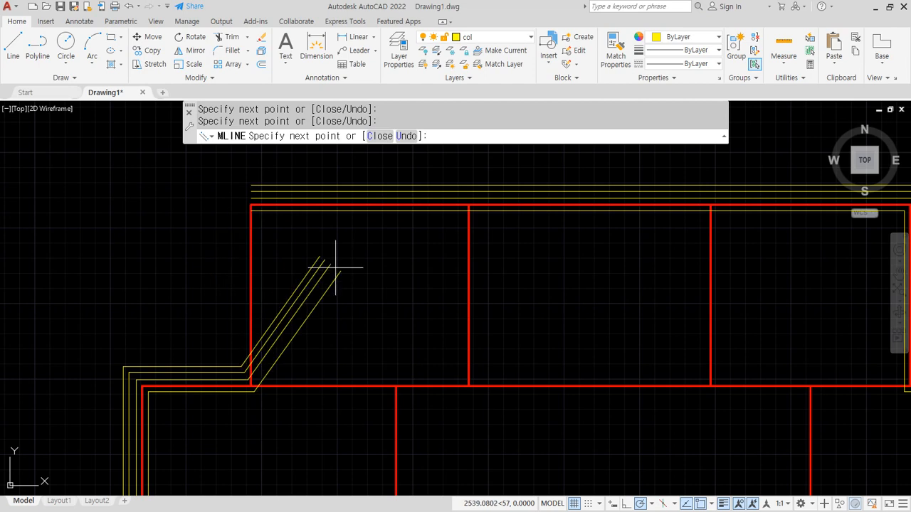
click(378, 135)
scroll(353, 263, down, 4)
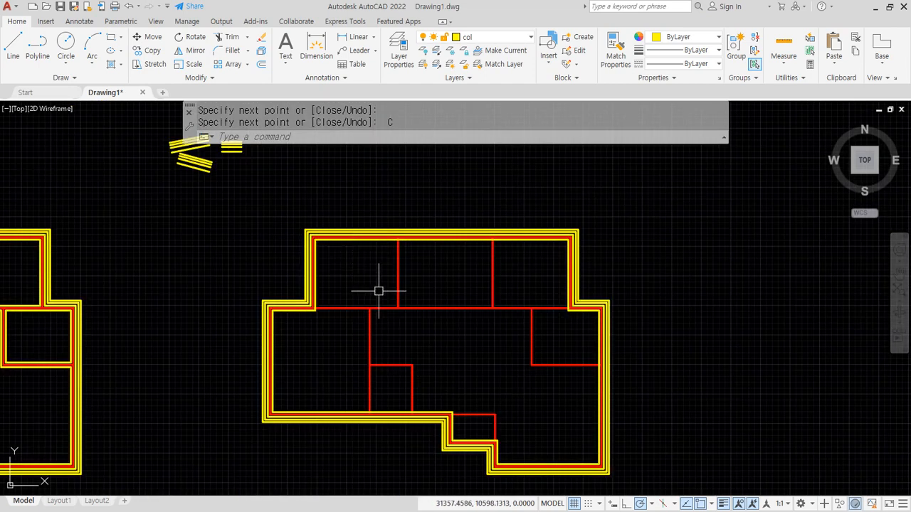
middle_drag(378, 291, 321, 259)
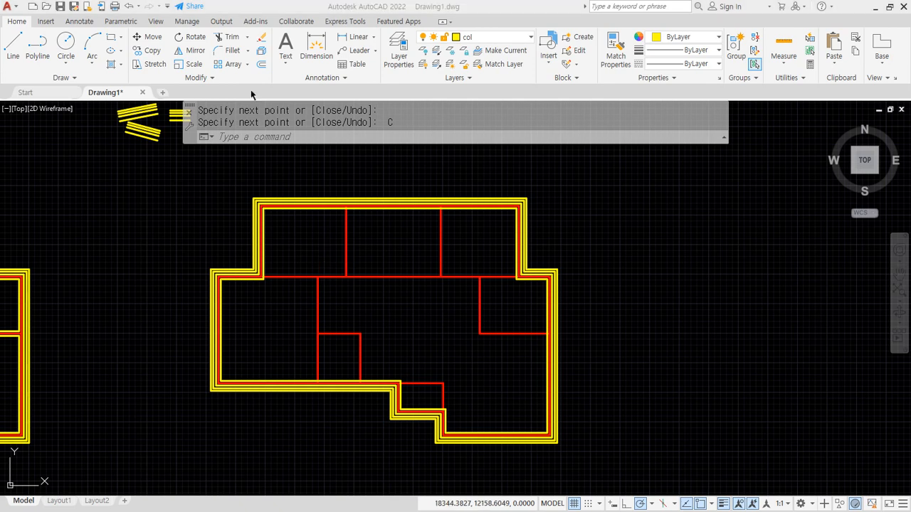
List the loaded multiline styles and set the style to W200 for a new multiline.
click(293, 137)
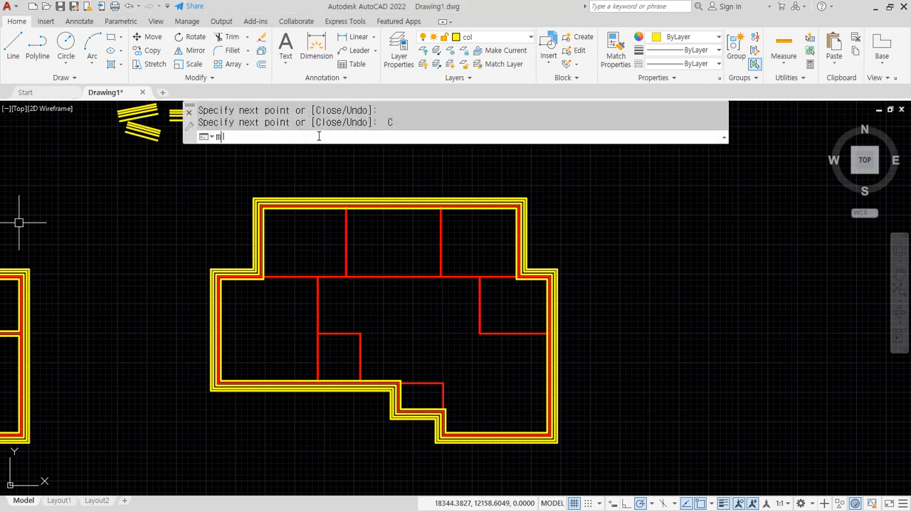
text(ml)
key(Return)
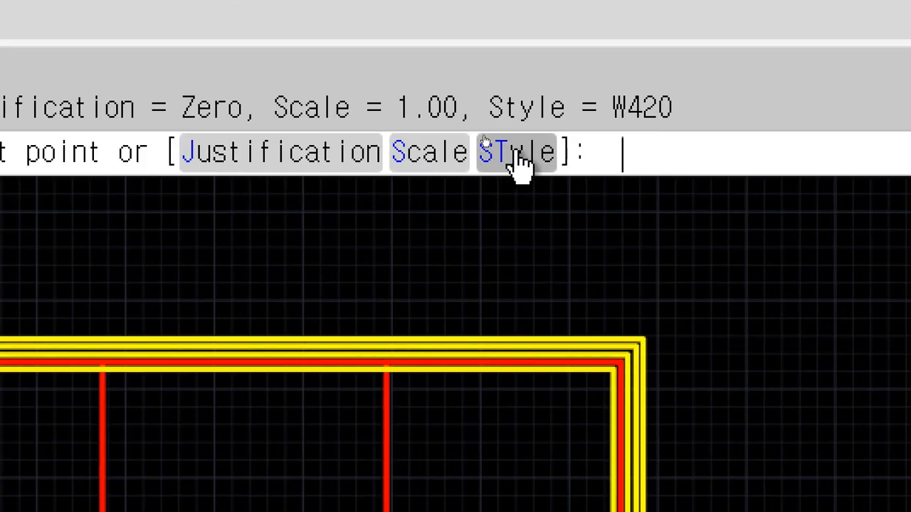
click(517, 152)
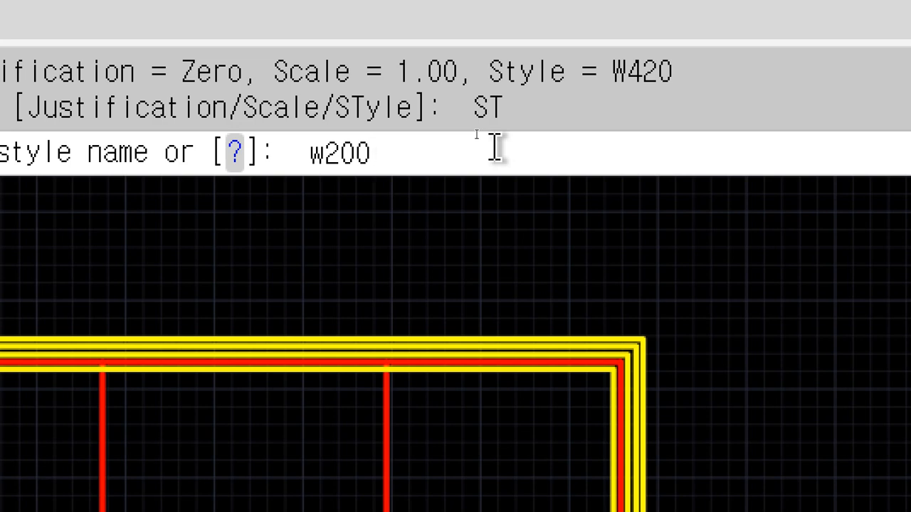
key(BackSpace)
key(BackSpace)
key(BackSpace)
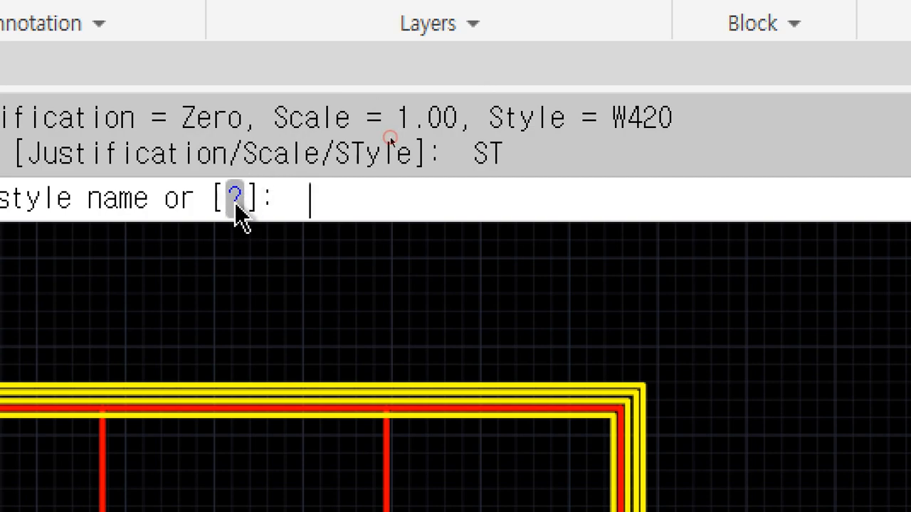
click(235, 197)
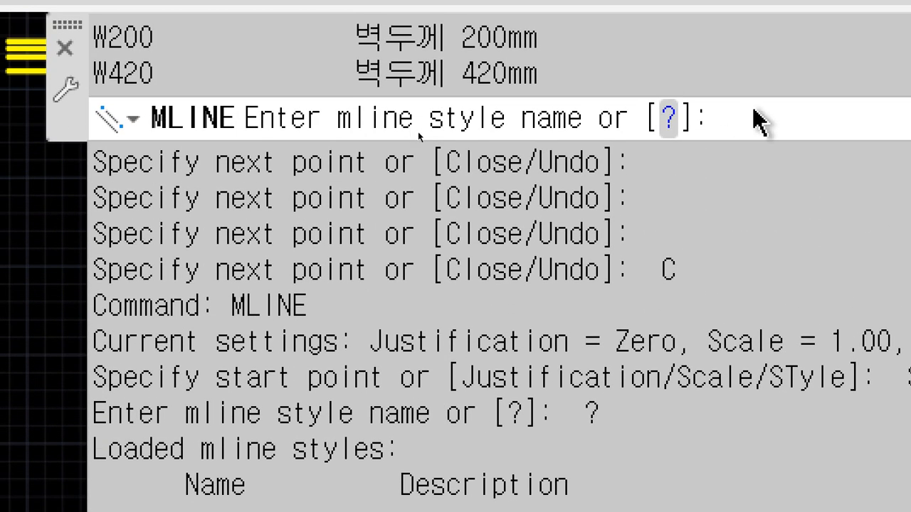
click(754, 70)
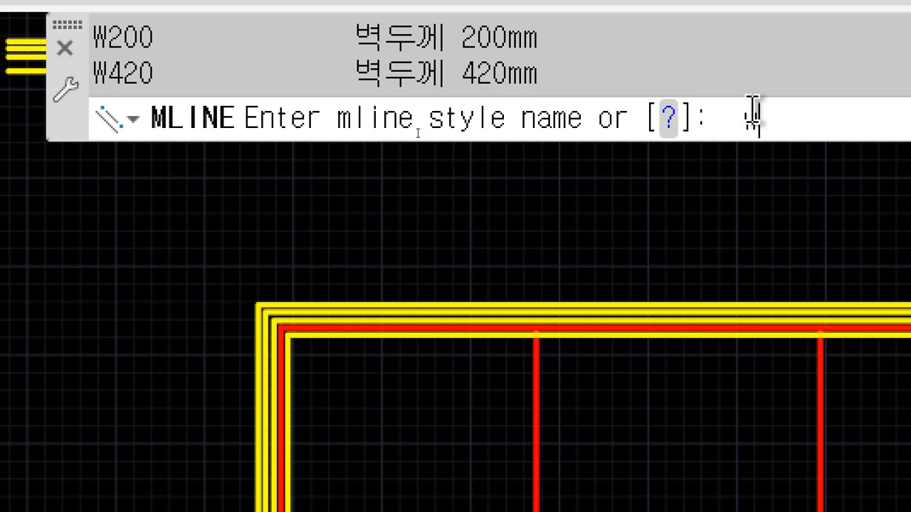
key(Return)
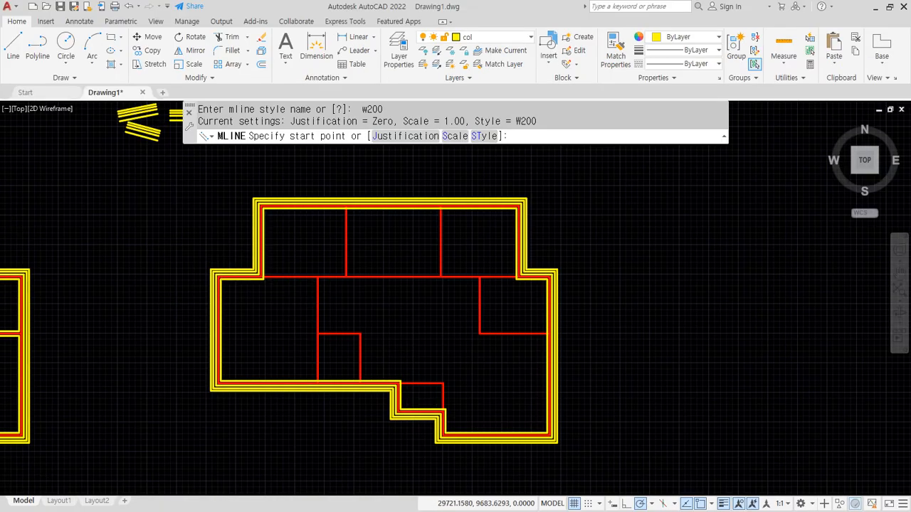
Draw the long horizontal W200 interior wall along the red centreline separating the upper rooms from the lower section.
scroll(221, 285, up, 5)
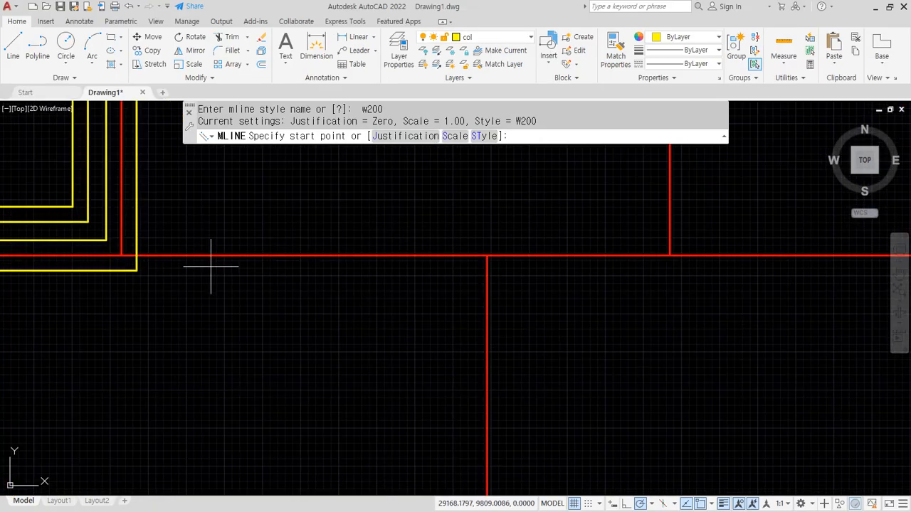
click(123, 255)
scroll(348, 266, down, 4)
middle_drag(571, 261, 91, 261)
scroll(428, 275, up, 2)
click(434, 258)
key(Return)
Draw the left vertical W200 partition between the upper rooms, from the outer wall's centreline to the horizontal wall.
scroll(188, 288, down, 5)
middle_drag(178, 287, 404, 265)
scroll(288, 229, up, 5)
middle_drag(338, 185, 322, 241)
key(Return)
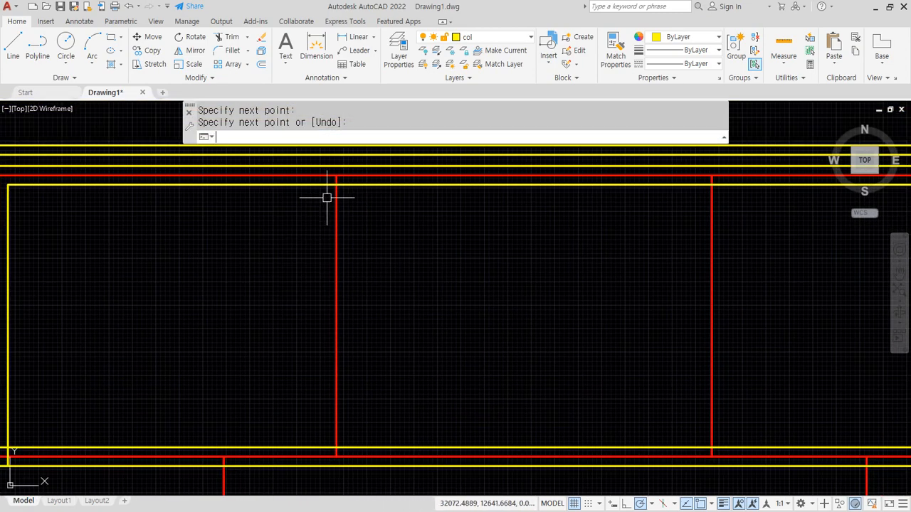
click(337, 176)
click(335, 449)
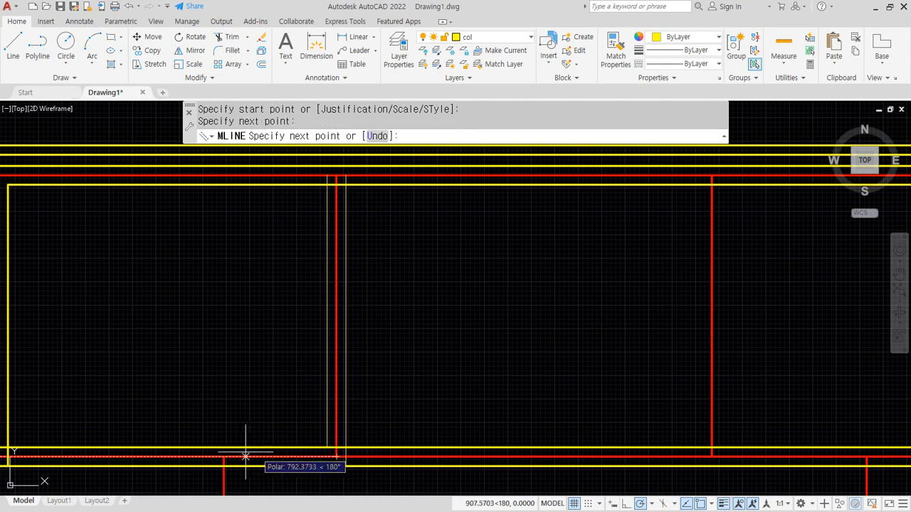
key(Return)
Draw the right vertical W200 partition between the upper rooms, ending on the horizontal wall's centreline.
scroll(521, 267, down, 2)
key(Return)
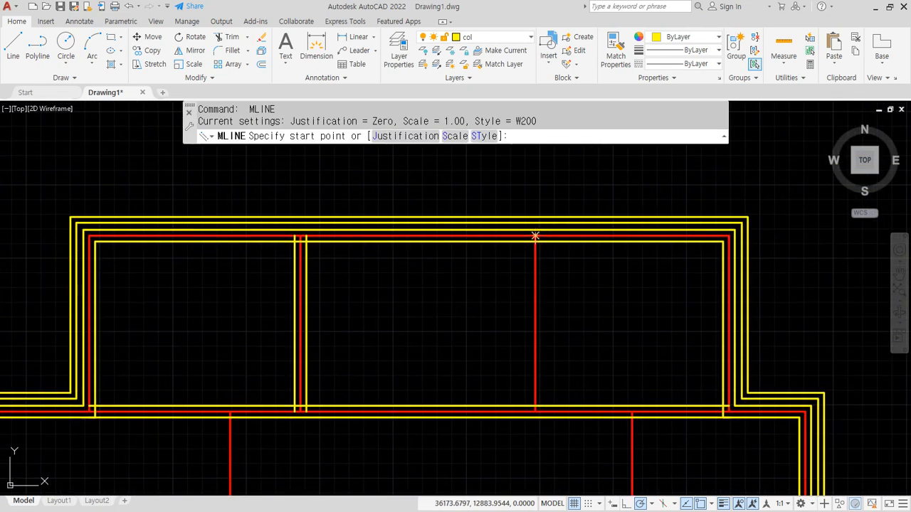
click(535, 235)
click(535, 411)
key(Return)
Draw the vertical W200 wall enclosing the lower-left room, from the horizontal interior wall to the lower outer wall.
mouse_move(473, 406)
middle_down()
mouse_move(526, 237)
mouse_move(560, 226)
middle_up()
key(Return)
click(319, 232)
middle_drag(318, 233, 313, 156)
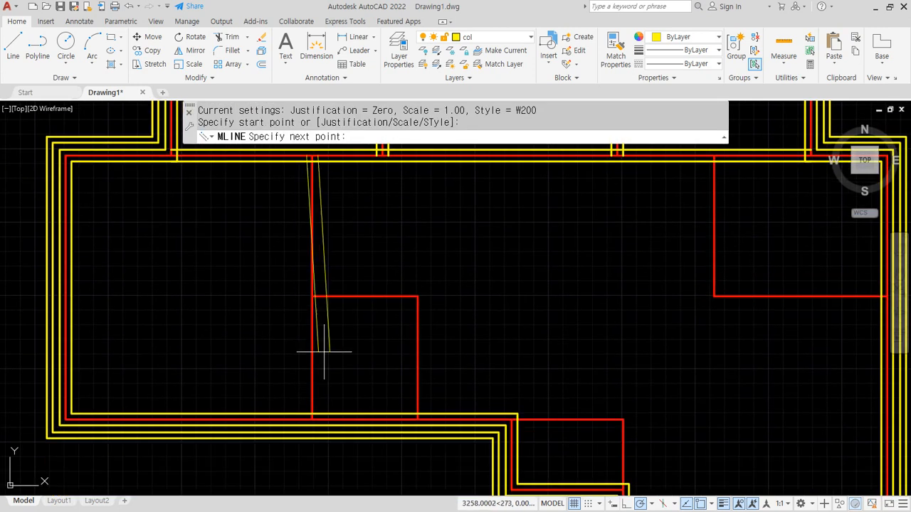
click(312, 419)
key(Return)
Draw the L-shaped W200 wall around the small room adjoining the lower-left room.
key(Return)
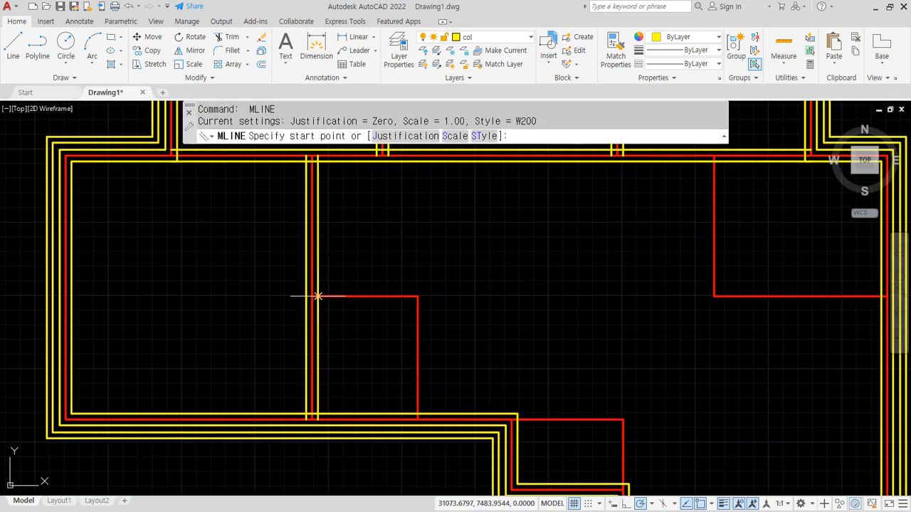
click(313, 296)
click(418, 296)
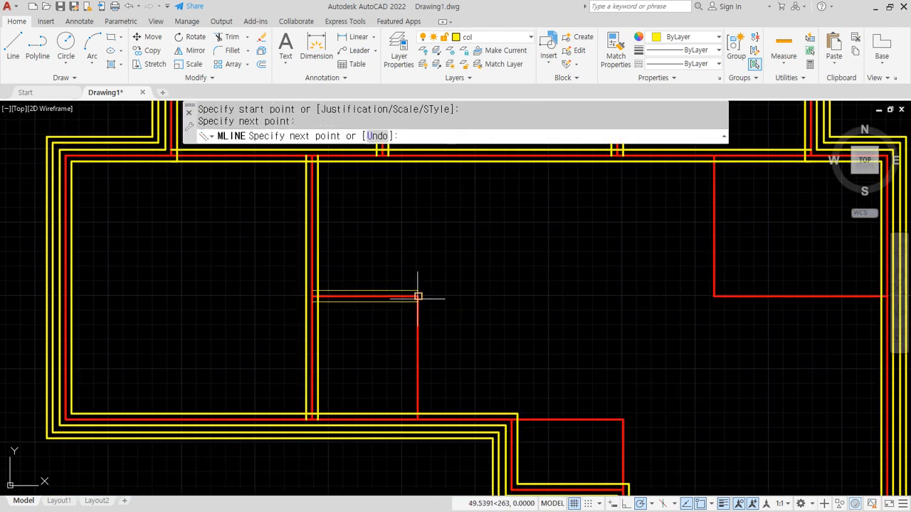
click(417, 412)
key(Return)
Draw the L-shaped W200 wall around the small room at the stepped notch of the lower outer wall.
scroll(417, 350, up, 2)
key(Return)
scroll(334, 299, up, 3)
click(354, 306)
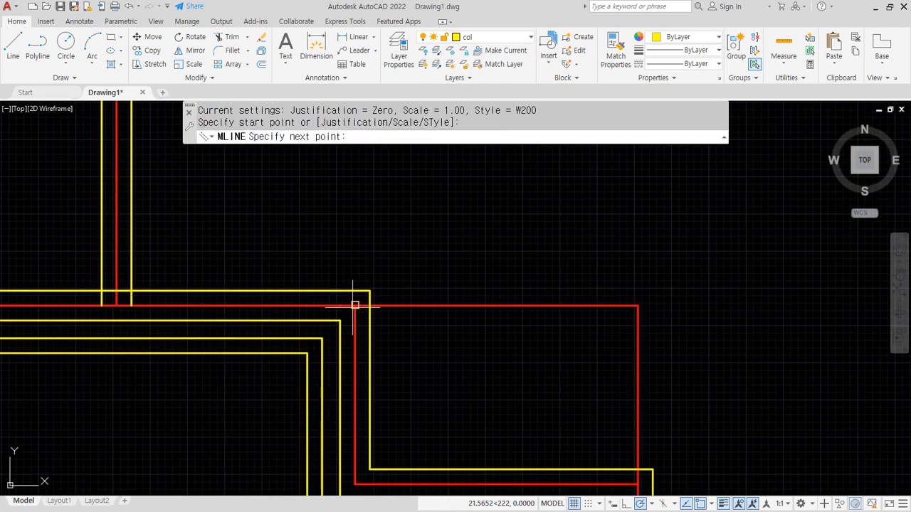
click(638, 306)
middle_drag(630, 406, 587, 306)
click(593, 384)
key(Return)
Draw the L-shaped W200 wall enclosing the small room on the plan's right side, ending on the outer wall's centreline.
scroll(606, 205, down, 2)
middle_drag(606, 204, 479, 413)
scroll(586, 153, down, 1)
middle_drag(586, 153, 415, 275)
scroll(415, 275, up, 5)
key(Return)
click(386, 277)
scroll(362, 294, down, 5)
click(368, 336)
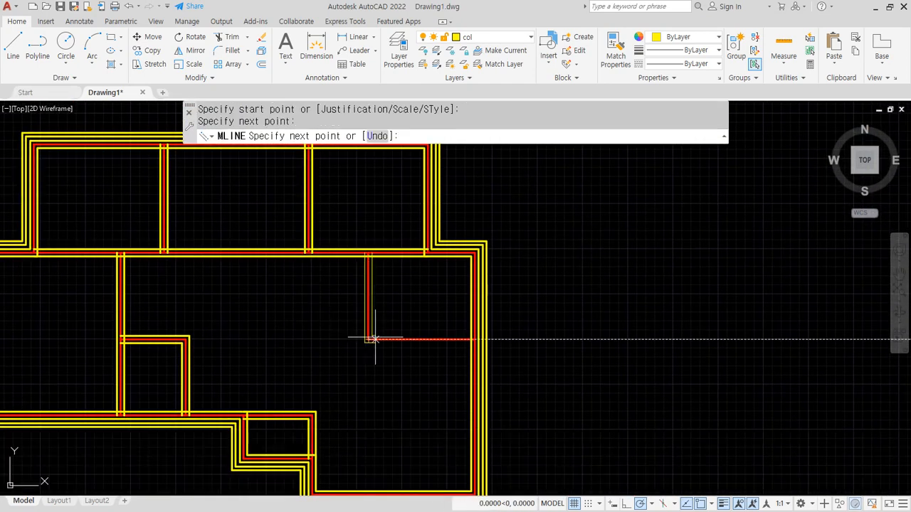
scroll(464, 342, up, 4)
click(499, 344)
scroll(288, 382, down, 3)
key(Return)
scroll(305, 373, down, 5)
mouse_move(280, 203)
mouse_down()
mouse_move(254, 232)
mouse_move(274, 244)
mouse_up()
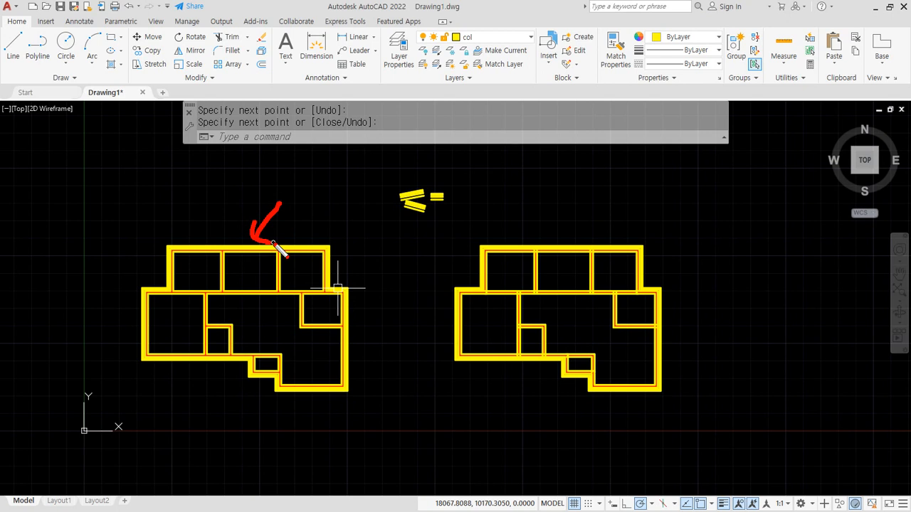
mouse_move(539, 420)
mouse_down()
mouse_move(435, 386)
mouse_move(532, 194)
mouse_move(713, 399)
mouse_move(528, 421)
mouse_up()
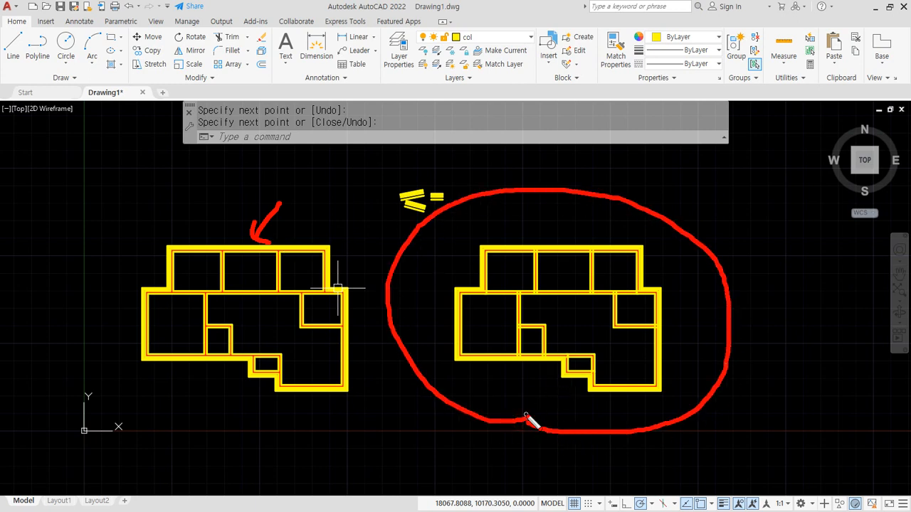
key(Escape)
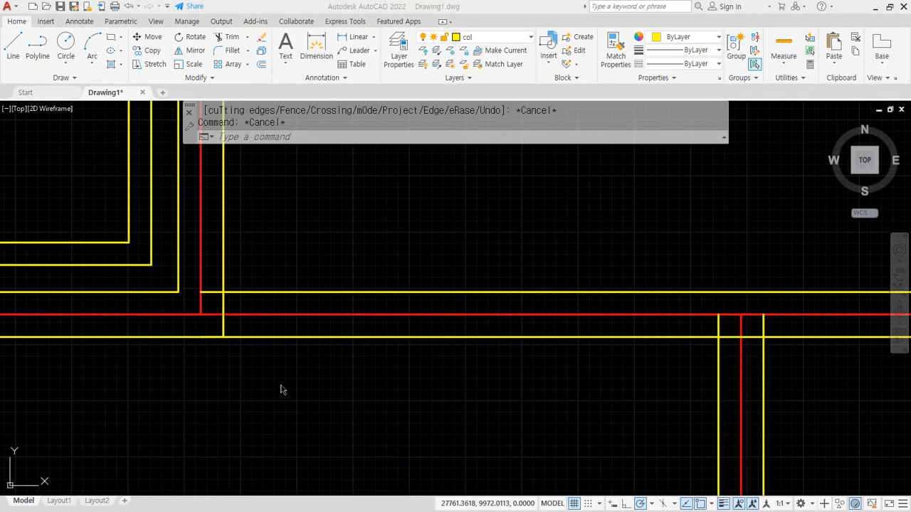
Try to fillet the lower slanted sample multiline between the two floor plans.
scroll(380, 296, down, 8)
scroll(450, 270, up, 4)
scroll(484, 272, down, 4)
middle_drag(219, 167, 279, 321)
scroll(258, 248, up, 6)
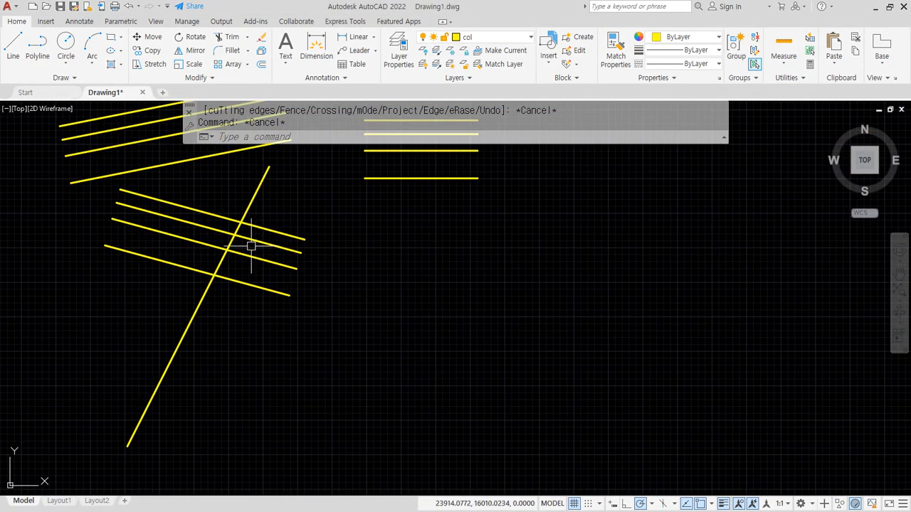
middle_drag(187, 242, 263, 301)
text(f)
key(Return)
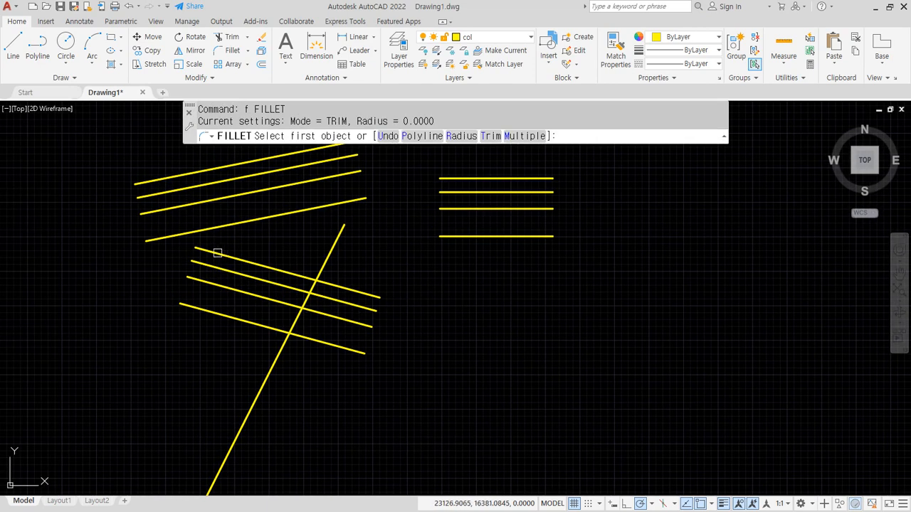
click(218, 253)
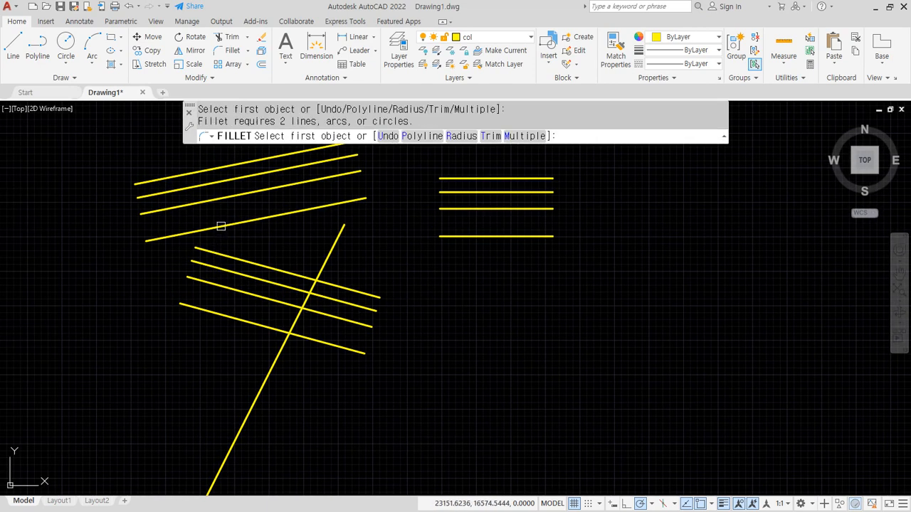
key(Escape)
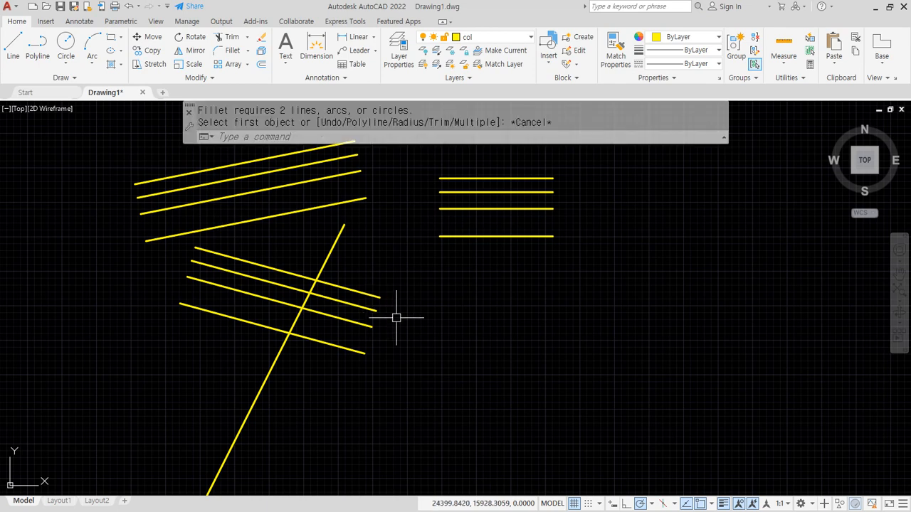
Draw a steep slanted line to the right of the lower slanted sample multiline.
text(l)
key(Return)
click(483, 274)
click(428, 450)
key(Return)
Extend the lower slanted sample multiline to the new steep line.
text(ex)
key(Return)
key(Return)
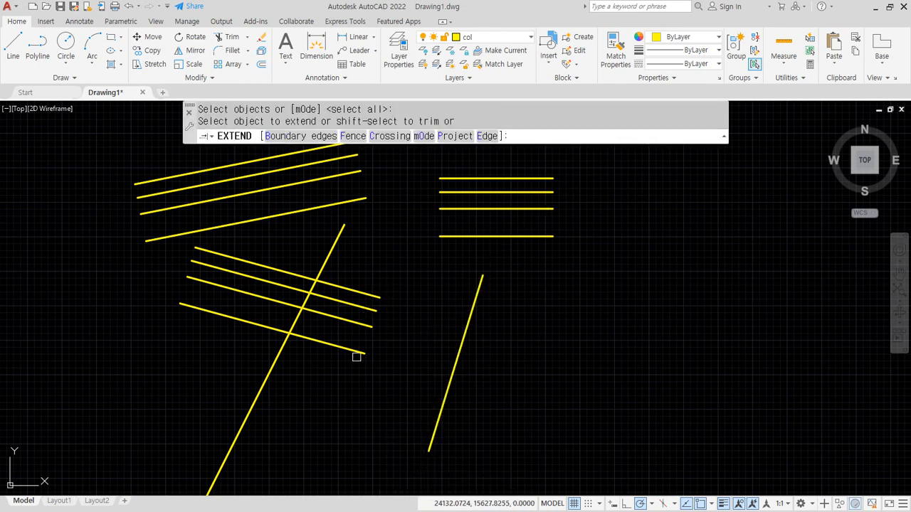
click(355, 354)
key(Return)
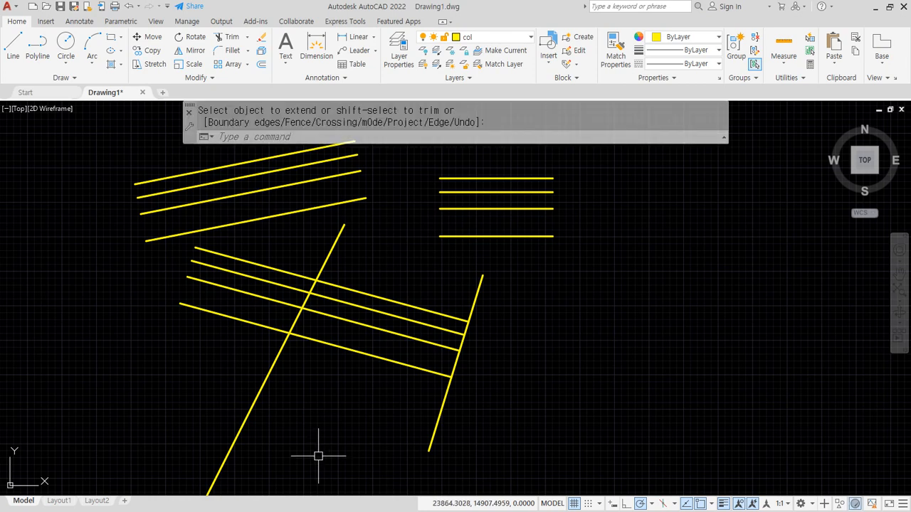
Trim the part of the lower slanted multiline that runs to the right of the diagonal line crossing it.
text(tr)
key(Return)
click(275, 370)
key(Return)
drag(341, 345, 340, 345)
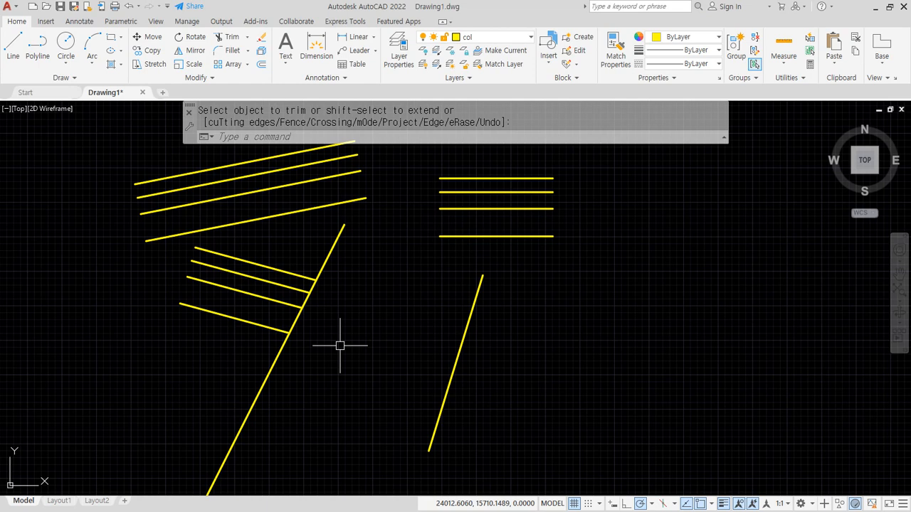
key(Escape)
Try to trim the overlapping W200 and W420 multilines where the vertical interior wall meets the upper outer wall.
scroll(356, 370, down, 5)
scroll(614, 431, up, 5)
scroll(448, 284, up, 6)
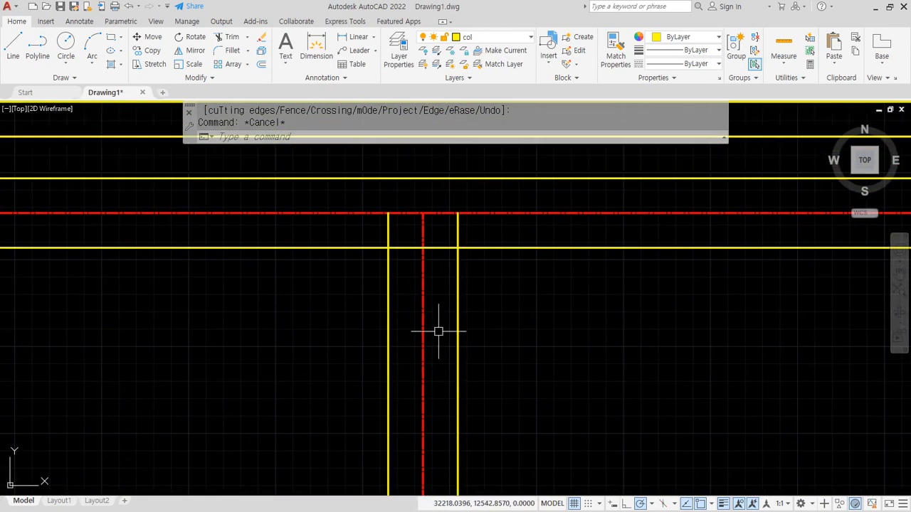
key(Return)
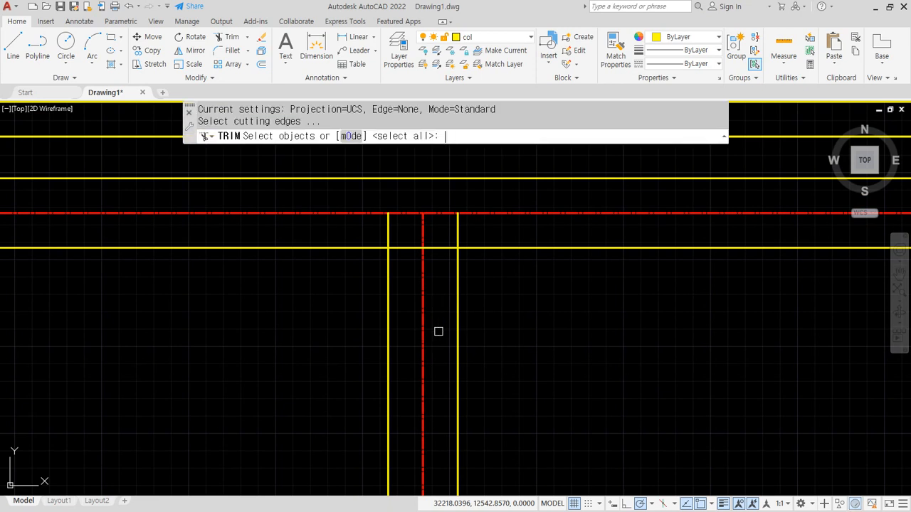
key(Return)
click(392, 224)
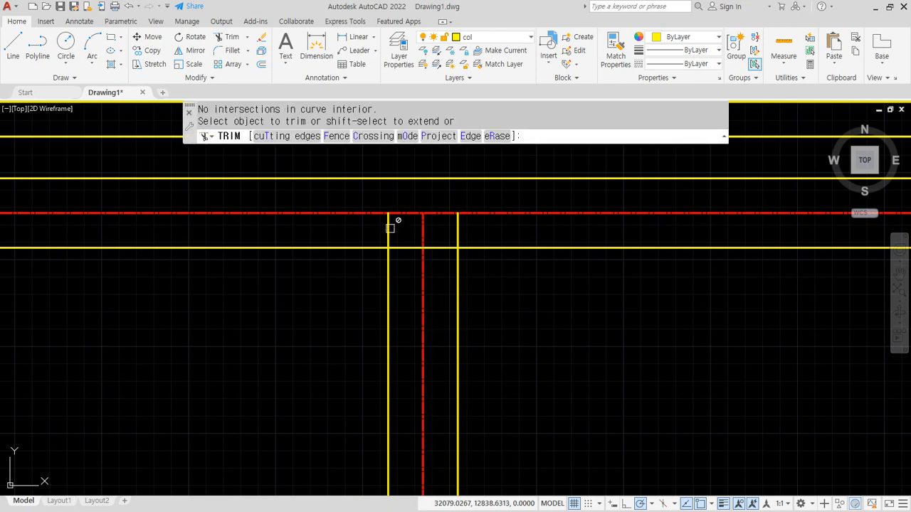
click(401, 245)
click(456, 231)
click(447, 247)
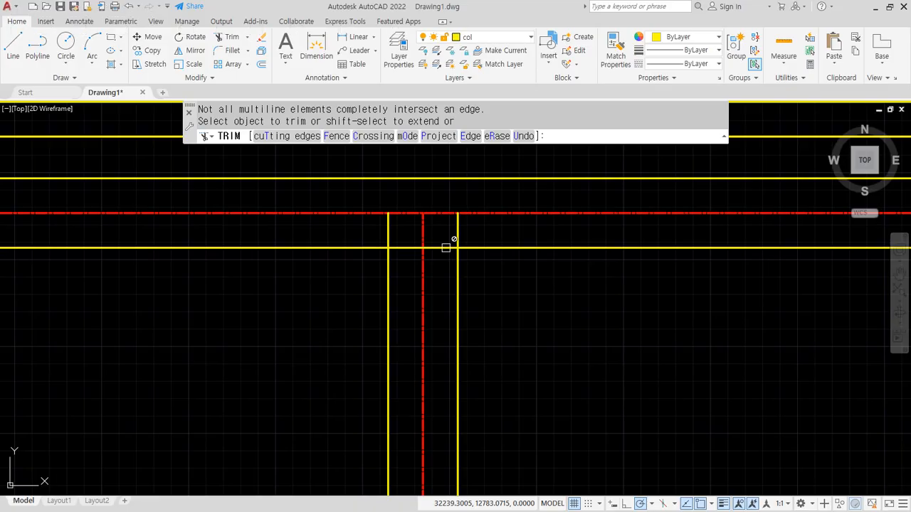
key(Escape)
key(Escape)
scroll(454, 246, down, 5)
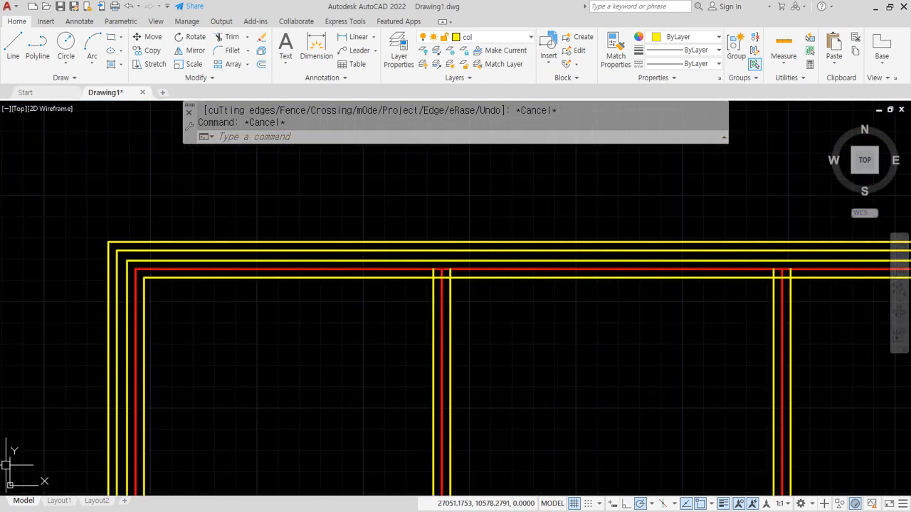
Look up the MLEDit multiline editing command in the Notepad notes and return to AutoCAD.
key(alt+Tab)
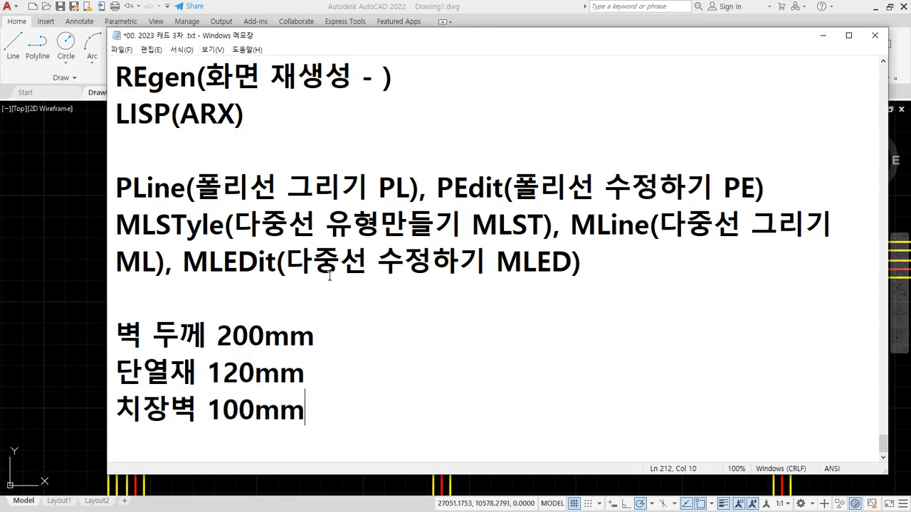
key(ctrl+2)
mouse_move(190, 277)
mouse_down()
mouse_move(272, 277)
mouse_move(266, 286)
mouse_move(185, 286)
mouse_up()
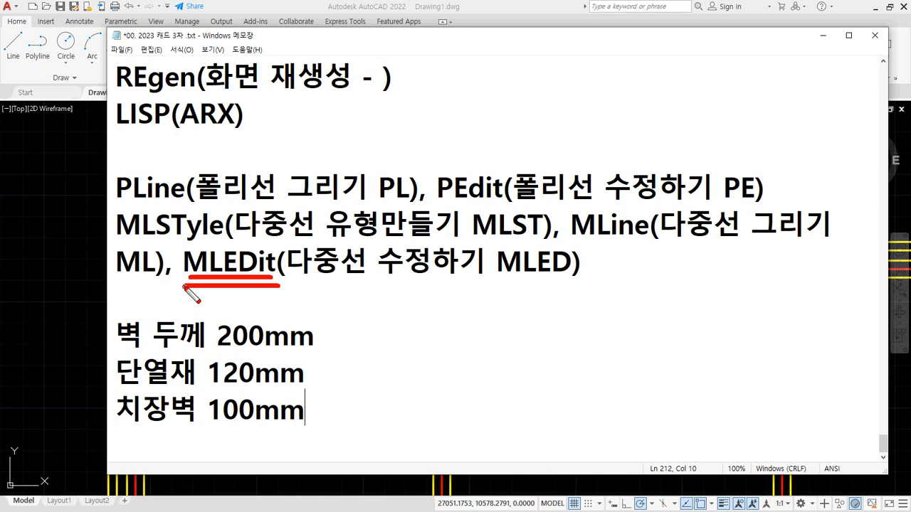
key(Escape)
click(415, 7)
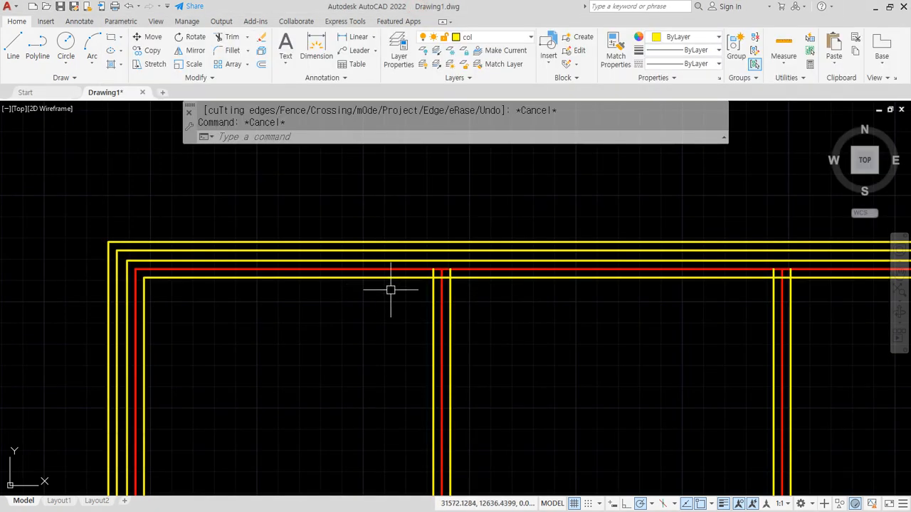
Run MLEDIT to examine the available multiline edit tools, and close the dialog.
scroll(394, 279, down, 2)
text(mledit)
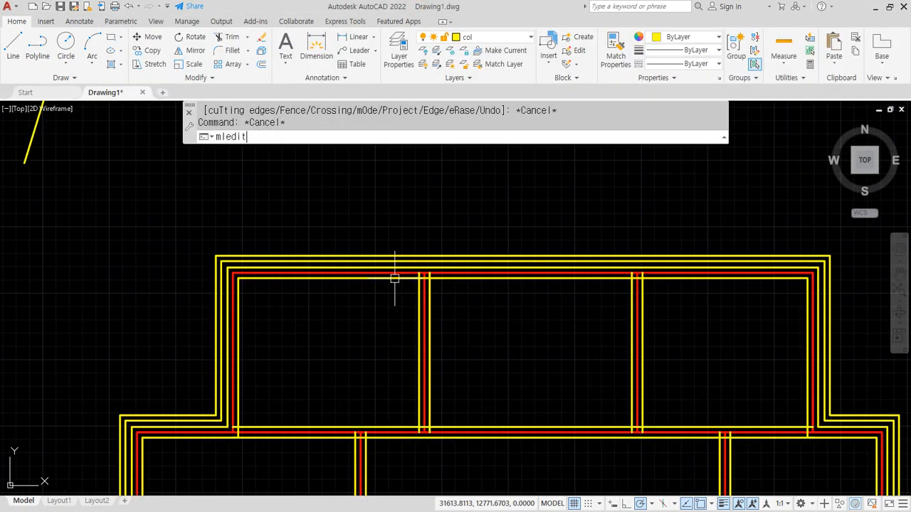
key(Return)
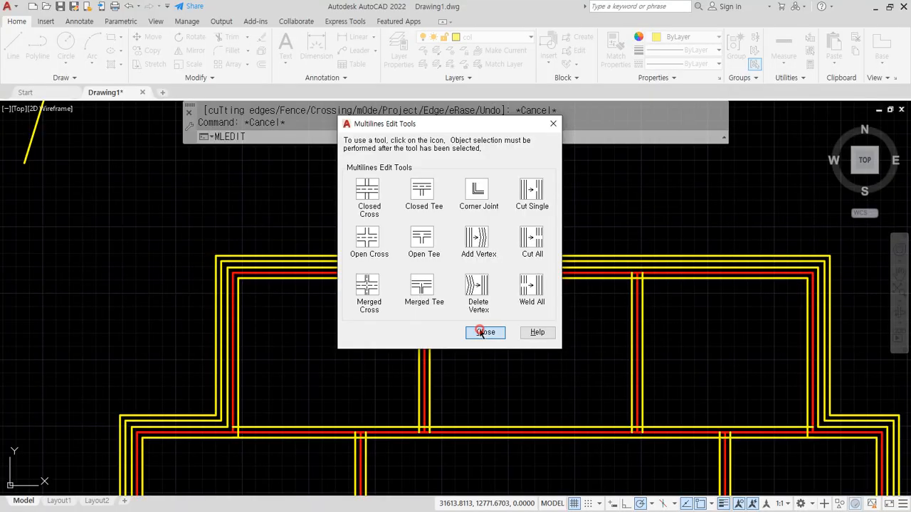
click(630, 505)
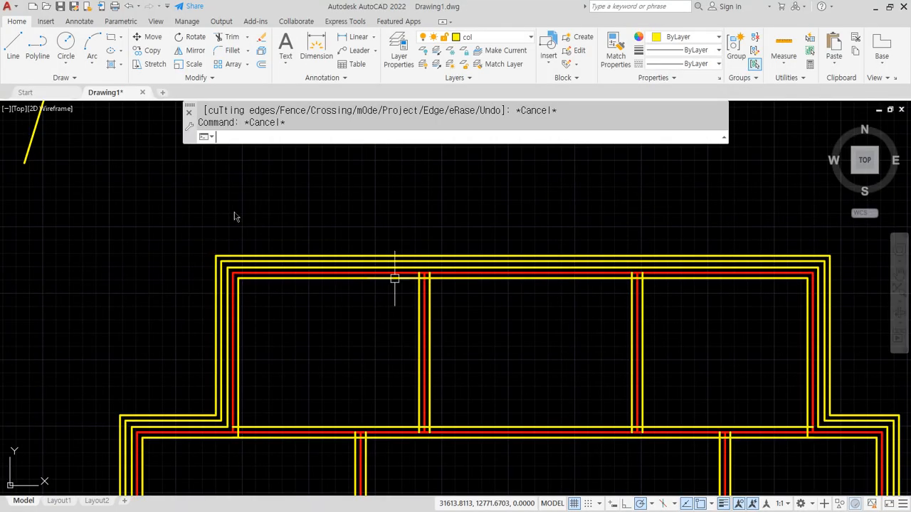
Delete the sample multilines and test lines above the space between the two floor plans.
scroll(206, 200, down, 4)
middle_drag(206, 200, 275, 268)
click(246, 259)
click(147, 198)
key(Delete)
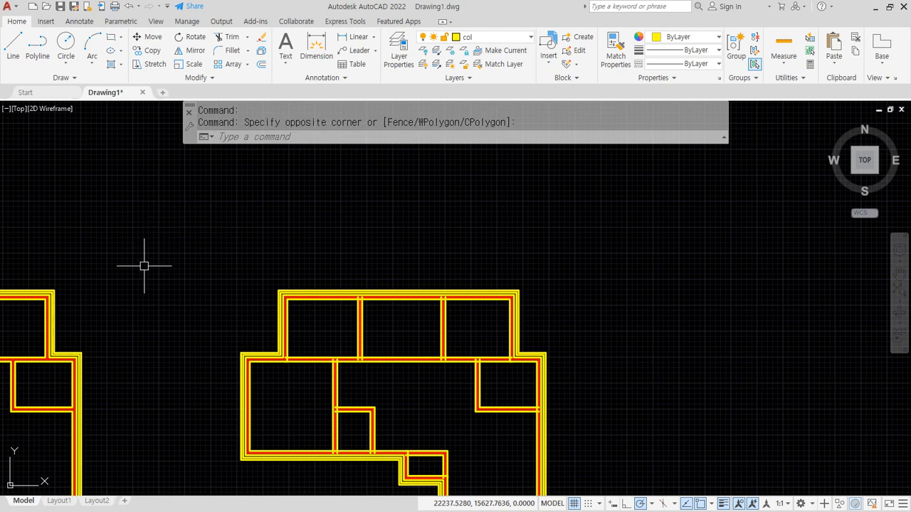
text(ml)
key(Return)
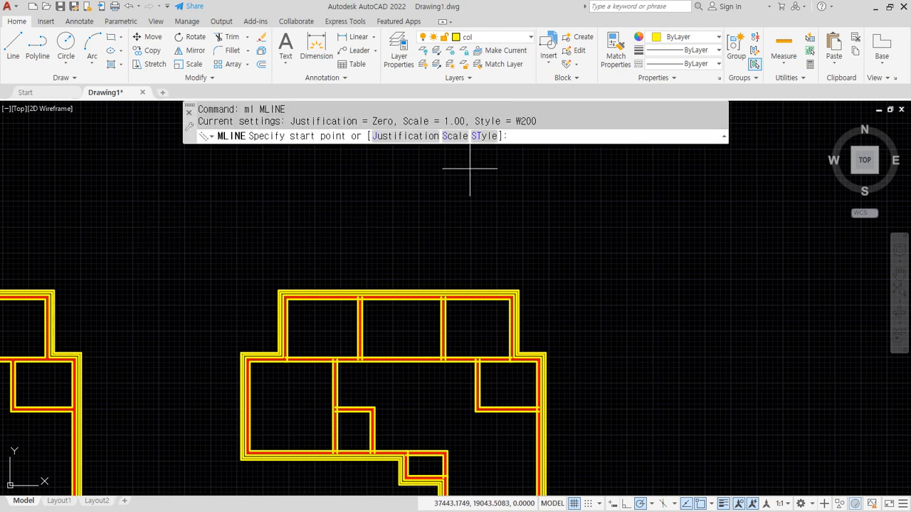
text(w)
key(Return)
key(Return)
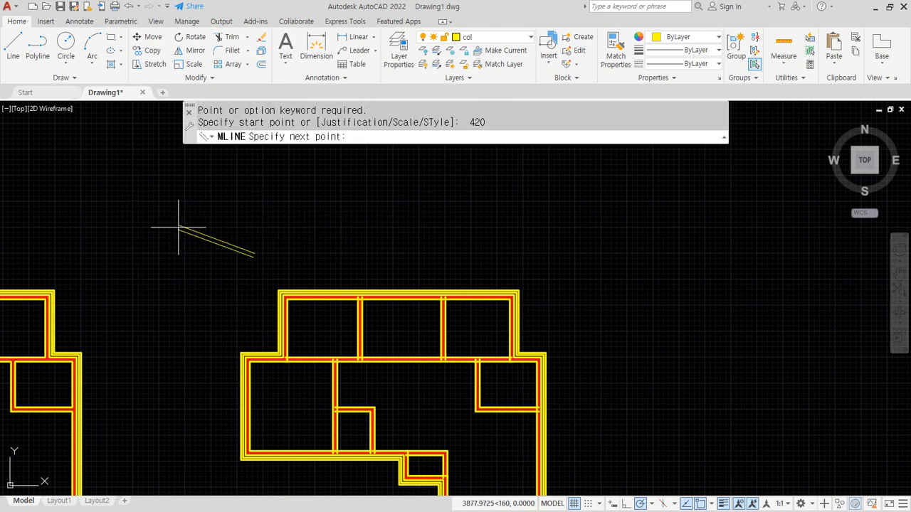
key(Escape)
key(Escape)
Draw a horizontal sample multiline in the W420 style in the empty area above and between the two plans.
key(Return)
text(w)
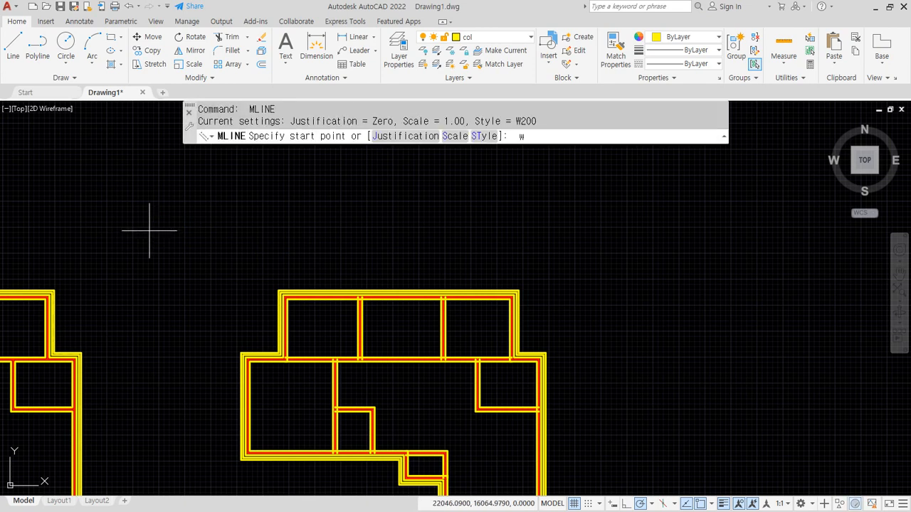
text(t)
key(Return)
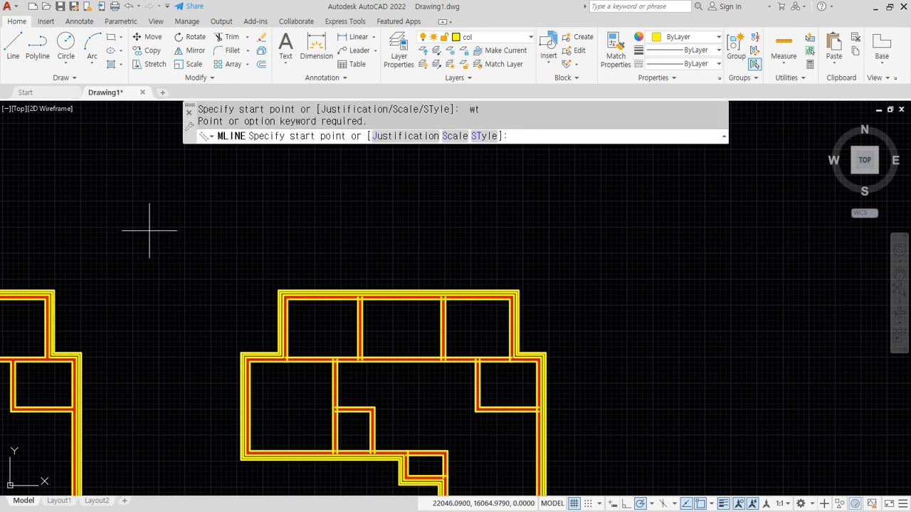
key(Return)
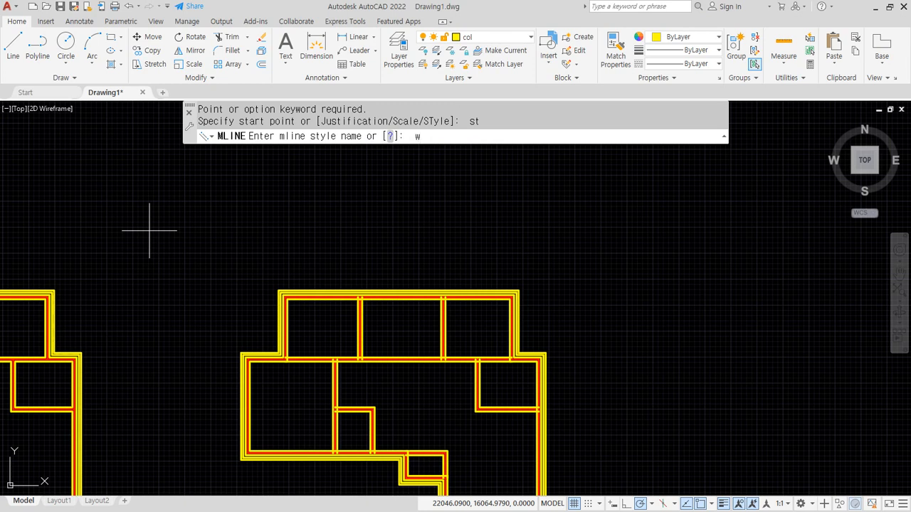
key(Return)
click(125, 223)
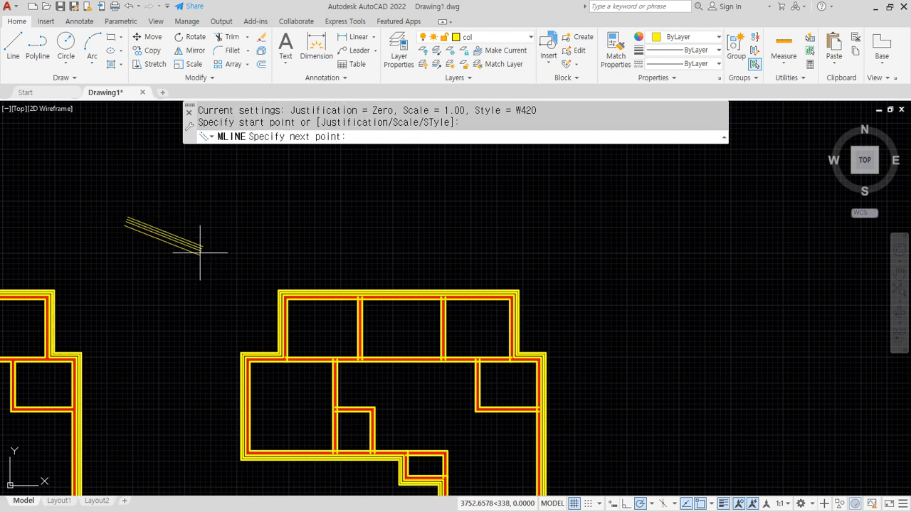
click(181, 222)
key(Return)
Draw a vertical W420 multiline about 2100 mm long across the left part of the horizontal sample multiline.
scroll(135, 228, up, 2)
key(Return)
scroll(127, 209, up, 4)
click(138, 177)
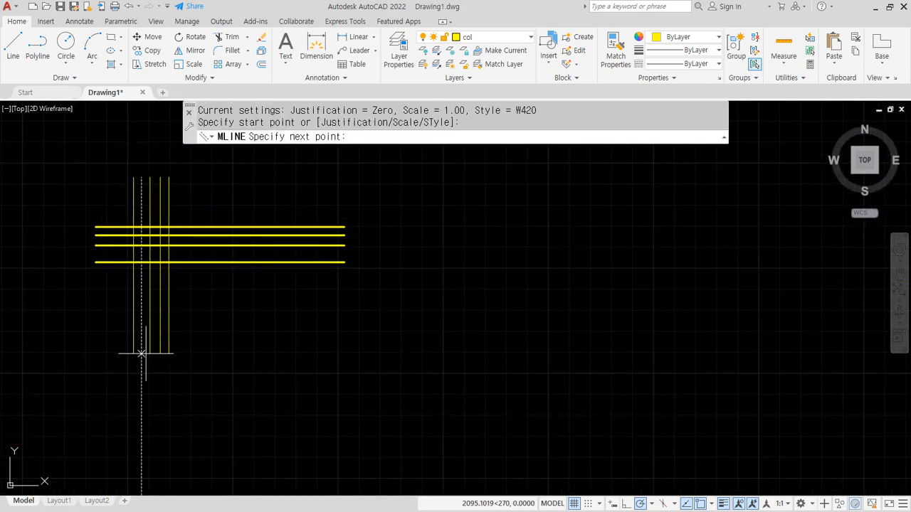
click(138, 355)
key(Return)
Draw two more vertical W420 multilines across the middle and the right end of the horizontal sample multiline.
key(Return)
click(246, 182)
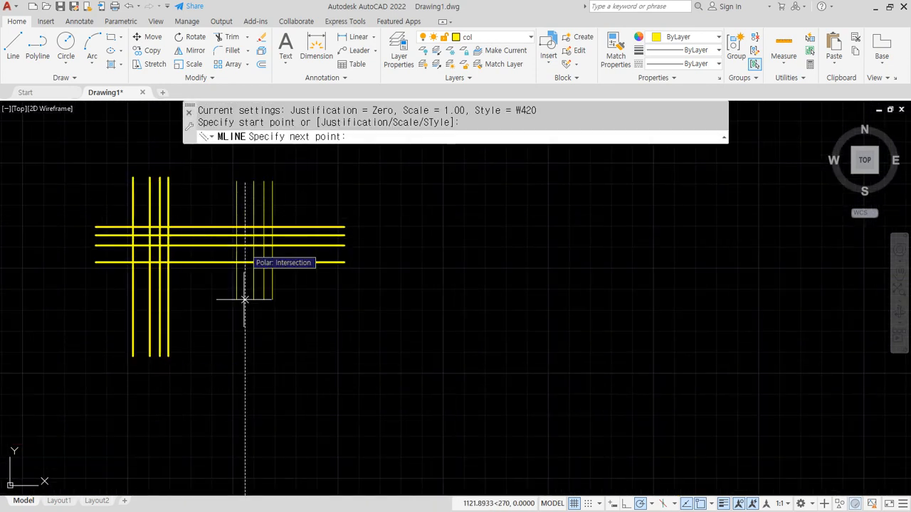
click(245, 349)
key(Return)
key(Return)
click(330, 183)
click(330, 343)
key(Return)
Stretch the right end of the horizontal sample multiline about 1000 mm further right, past the last vertical one.
click(305, 262)
click(344, 254)
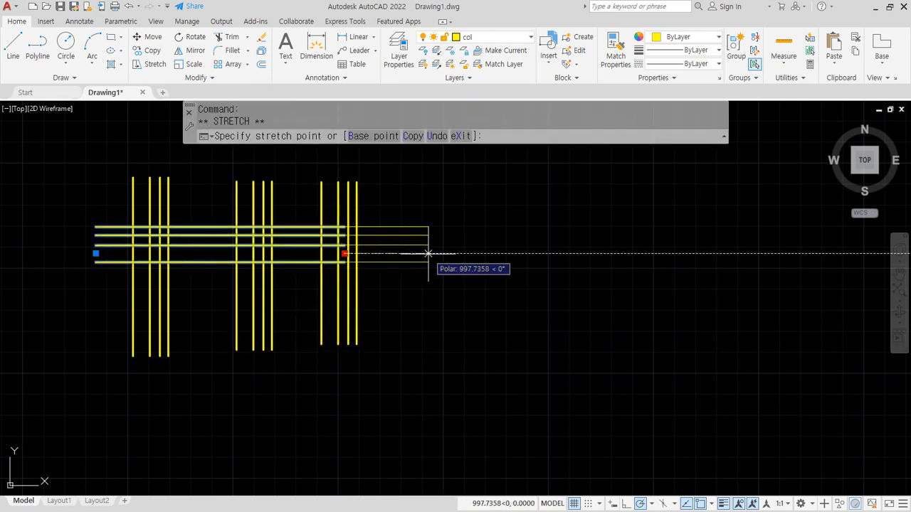
click(427, 254)
key(Escape)
Apply a Closed Cross with MLEDIT to the leftmost vertical multiline and the horizontal one, cutting the vertical at the crossing.
middle_drag(256, 237, 350, 265)
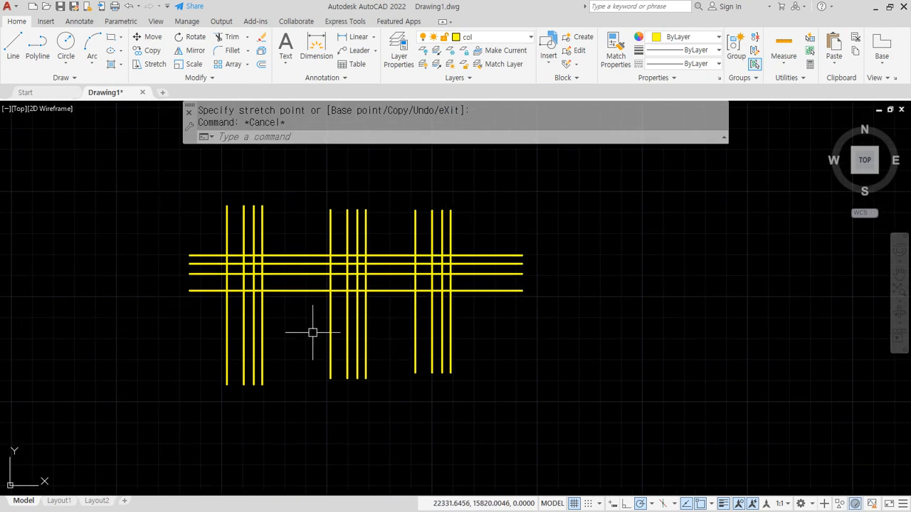
text(mledit)
key(Return)
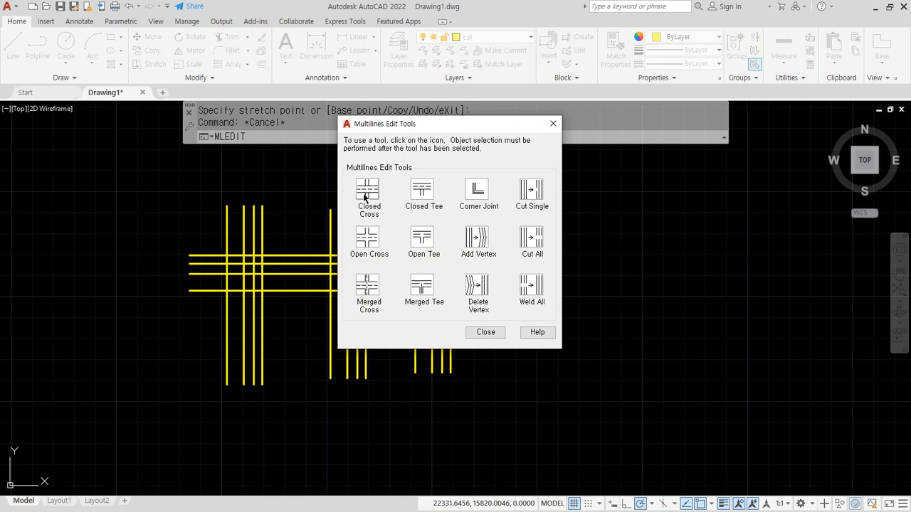
click(364, 193)
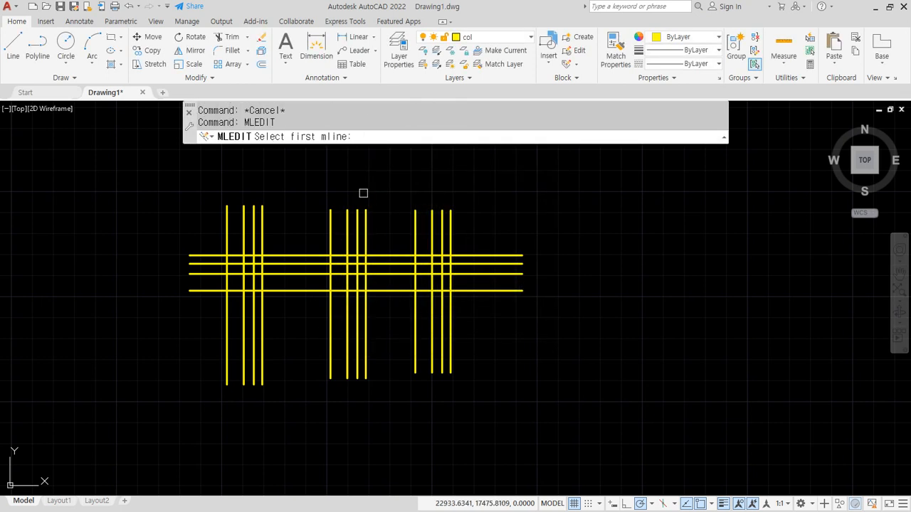
click(260, 221)
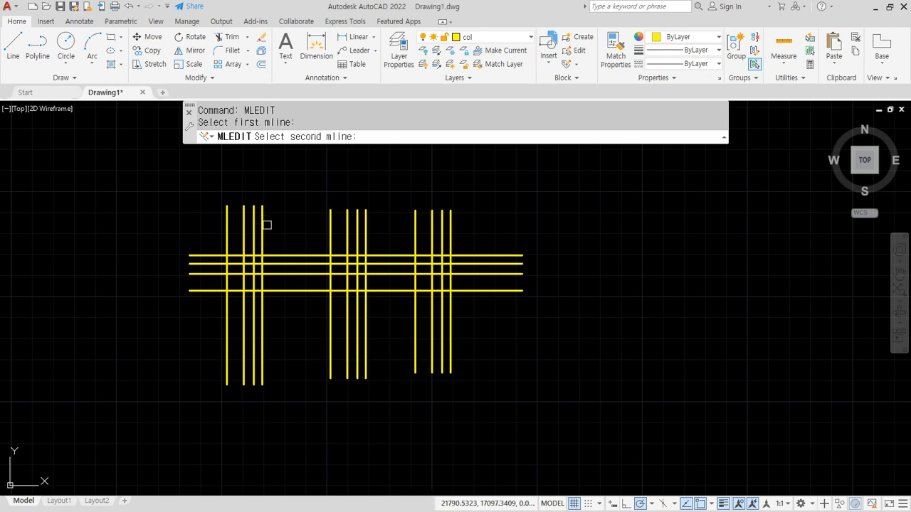
click(283, 263)
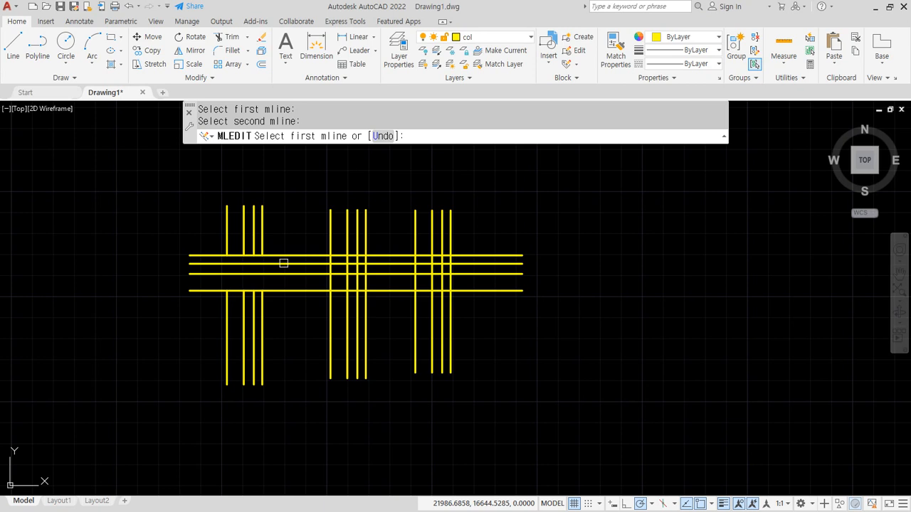
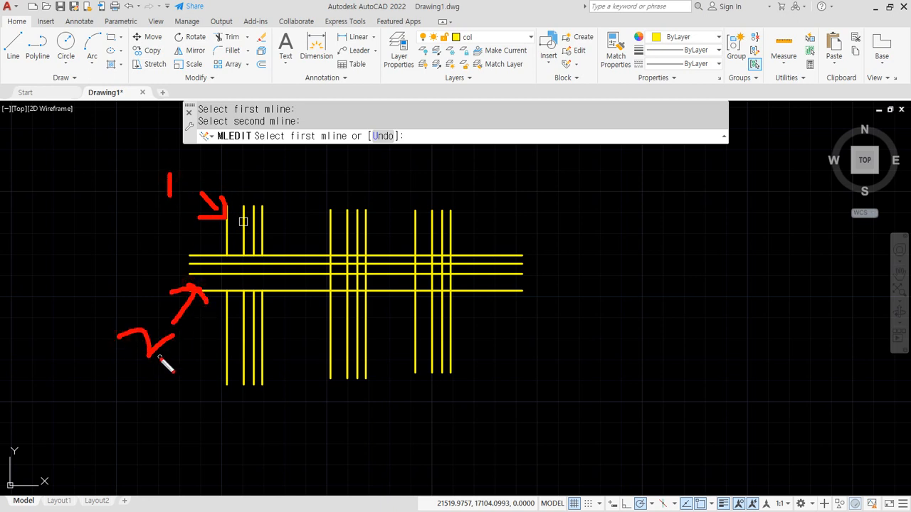
Try an Open Cross with MLEDIT on the middle vertical multiline and the horizontal one, picking the vertical first.
key(Escape)
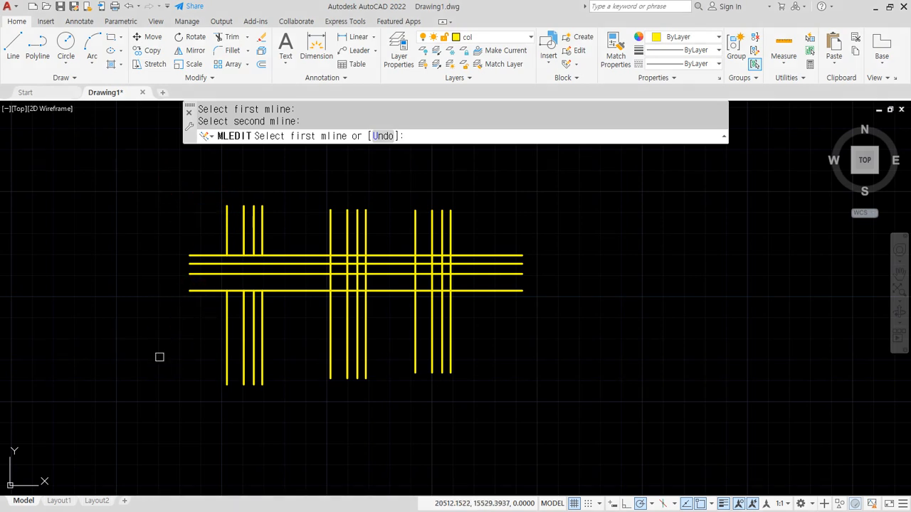
key(Return)
key(Return)
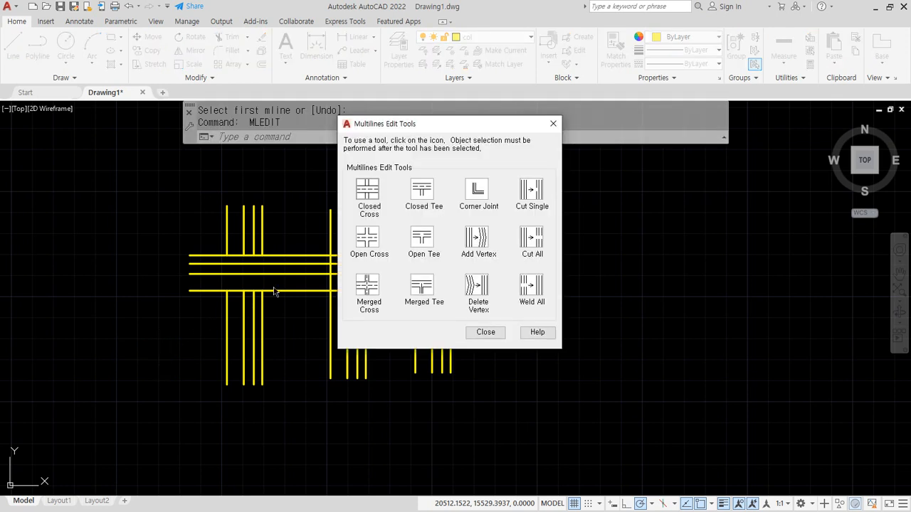
click(368, 245)
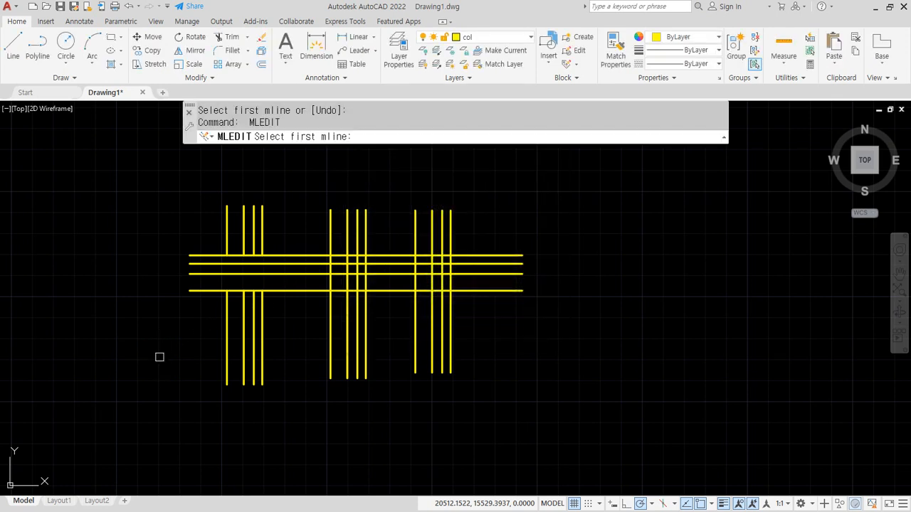
click(347, 235)
click(318, 265)
Try a Merged Cross with MLEDIT on the rightmost vertical multiline and the horizontal one, picking the vertical first.
key(Return)
key(Return)
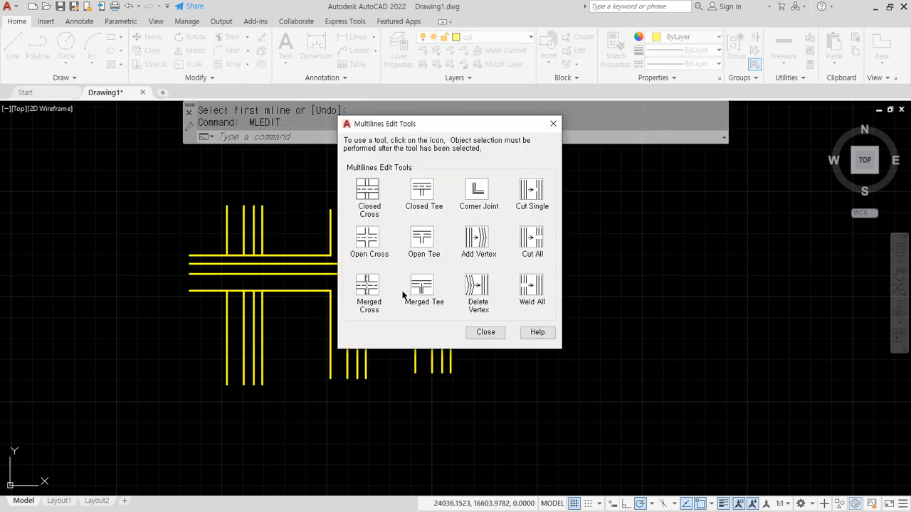
click(374, 296)
click(416, 242)
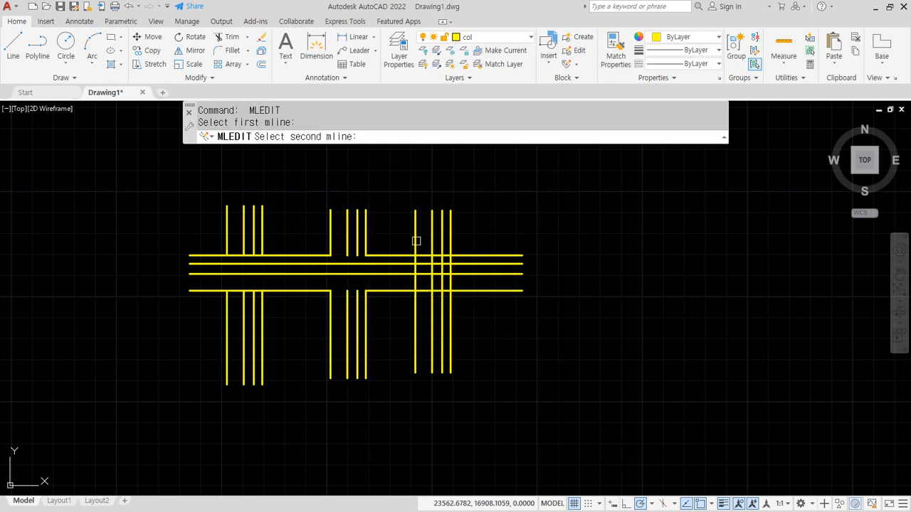
click(402, 266)
key(Return)
Compare how the closed, open and merged crosses treat the outer and inner lines at the three crossings.
scroll(419, 267, up, 2)
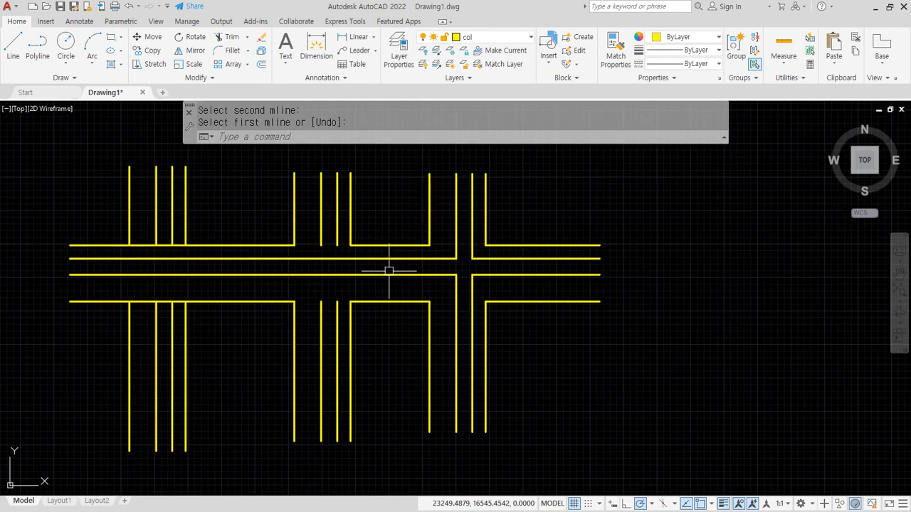
middle_drag(347, 275, 394, 285)
middle_drag(299, 291, 313, 288)
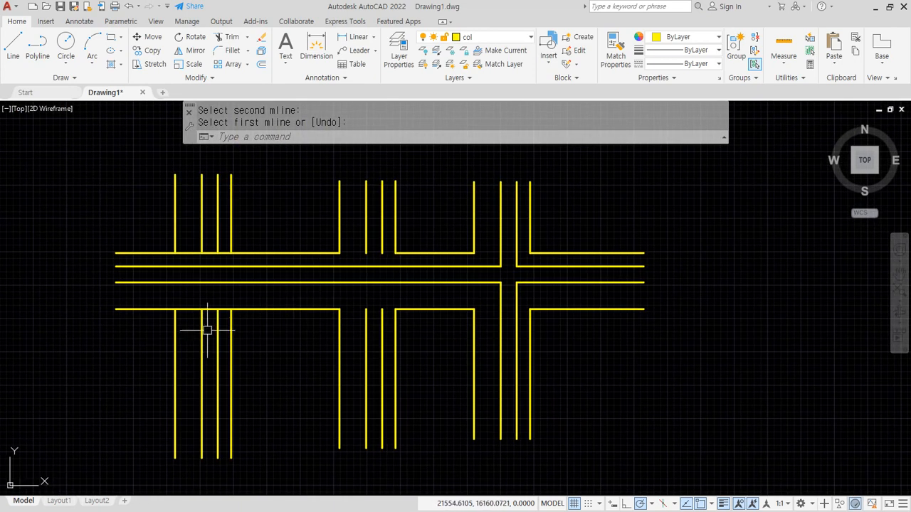
mouse_move(238, 338)
mouse_down()
mouse_move(163, 322)
mouse_move(247, 317)
mouse_up()
mouse_move(231, 265)
mouse_down()
mouse_move(157, 229)
mouse_move(249, 257)
mouse_move(230, 264)
mouse_up()
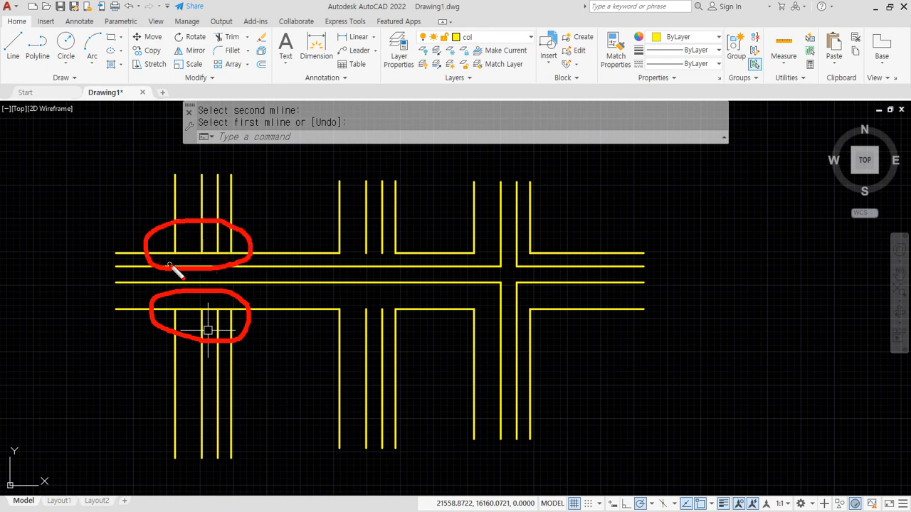
key(e)
mouse_move(114, 271)
mouse_down()
mouse_move(254, 269)
mouse_move(234, 280)
mouse_up()
mouse_move(372, 274)
mouse_down()
mouse_move(422, 261)
mouse_move(390, 271)
mouse_up()
mouse_move(402, 346)
mouse_down()
mouse_move(397, 293)
mouse_move(384, 344)
mouse_up()
mouse_move(503, 335)
mouse_down()
mouse_move(428, 281)
mouse_move(573, 302)
mouse_move(496, 334)
mouse_up()
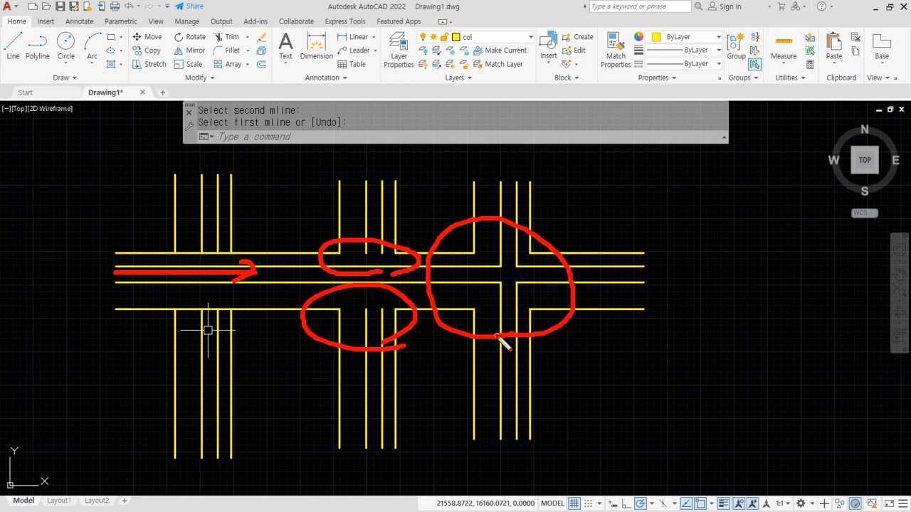
drag(518, 335, 204, 331)
drag(471, 330, 232, 337)
key(Escape)
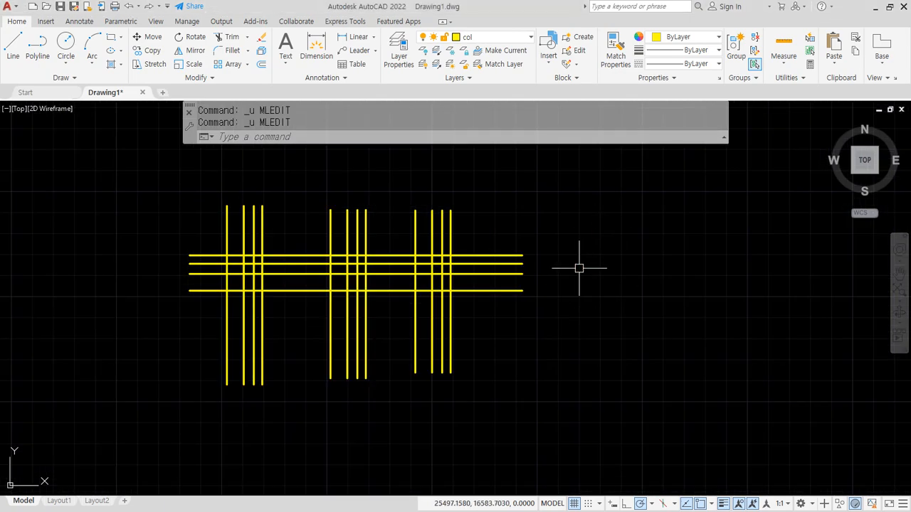
Try a Closed Tee with MLEDIT on the leftmost vertical multiline and the horizontal one, keeping the vertical's lower part.
text(MLEDIT)
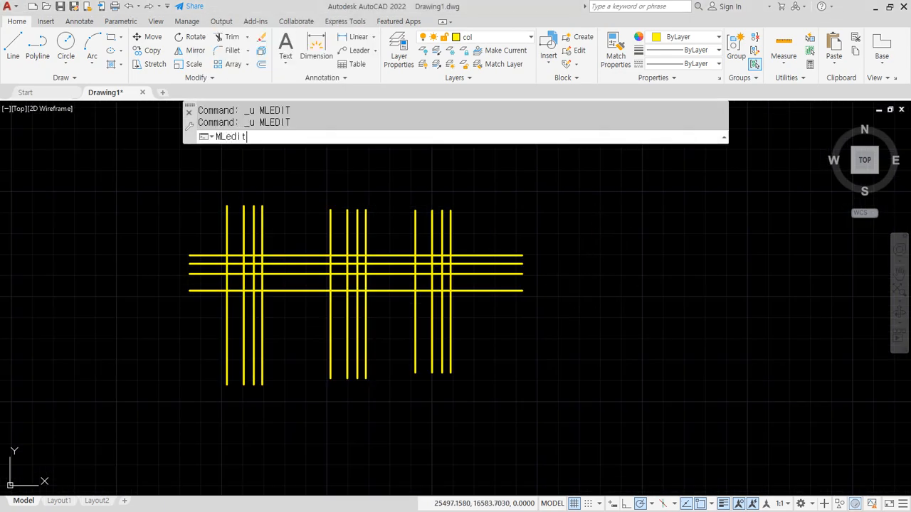
key(Return)
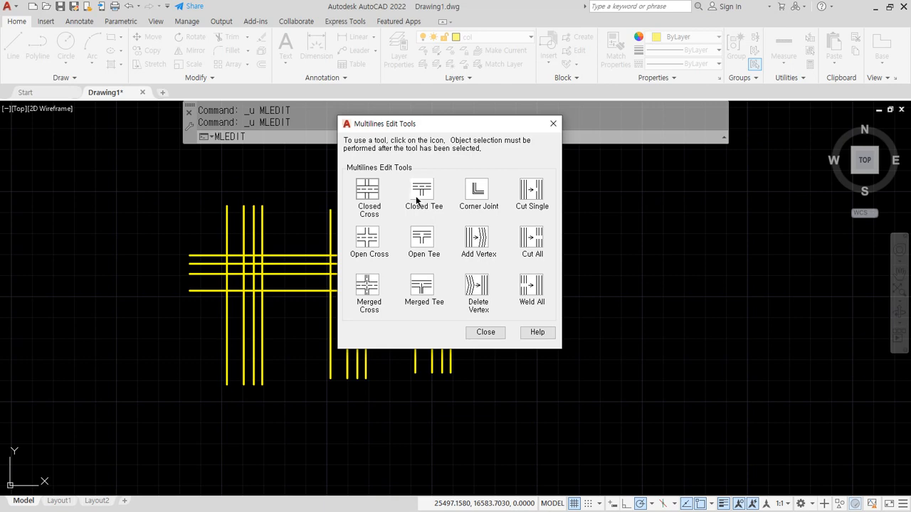
click(416, 197)
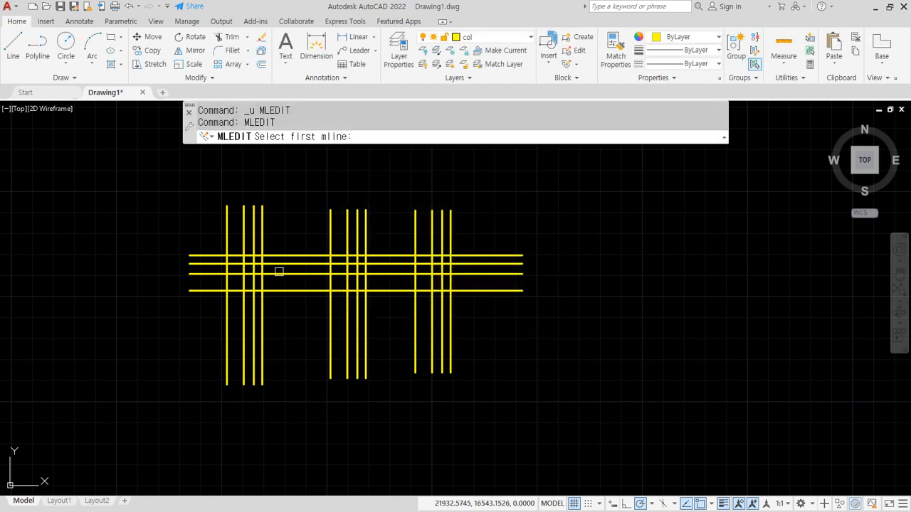
scroll(277, 266, up, 4)
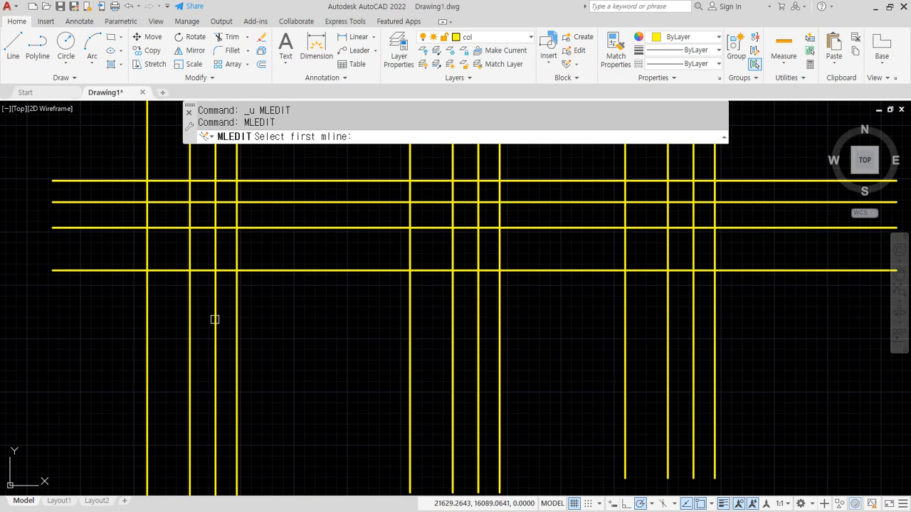
click(214, 320)
click(129, 270)
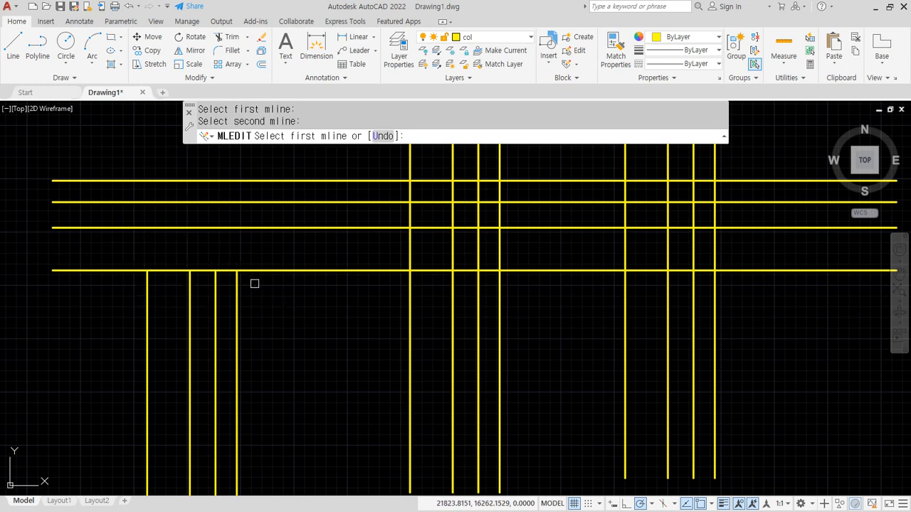
Try an Open Tee with MLEDIT on the middle vertical multiline and the horizontal one, keeping the vertical's upper part.
key(Return)
key(Return)
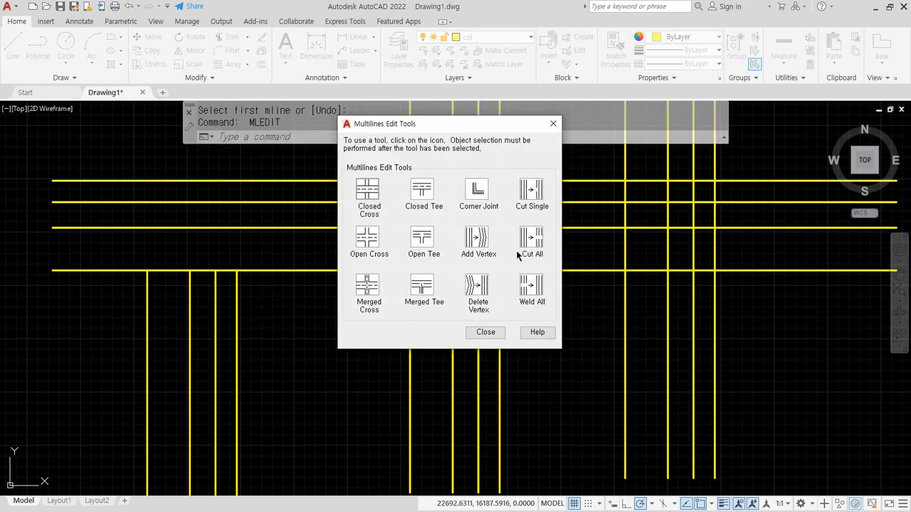
click(420, 241)
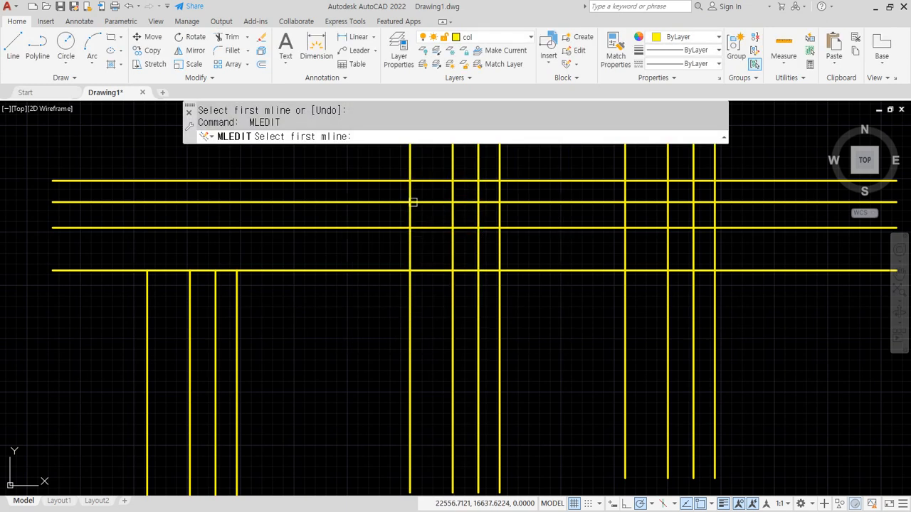
middle_drag(415, 203, 407, 294)
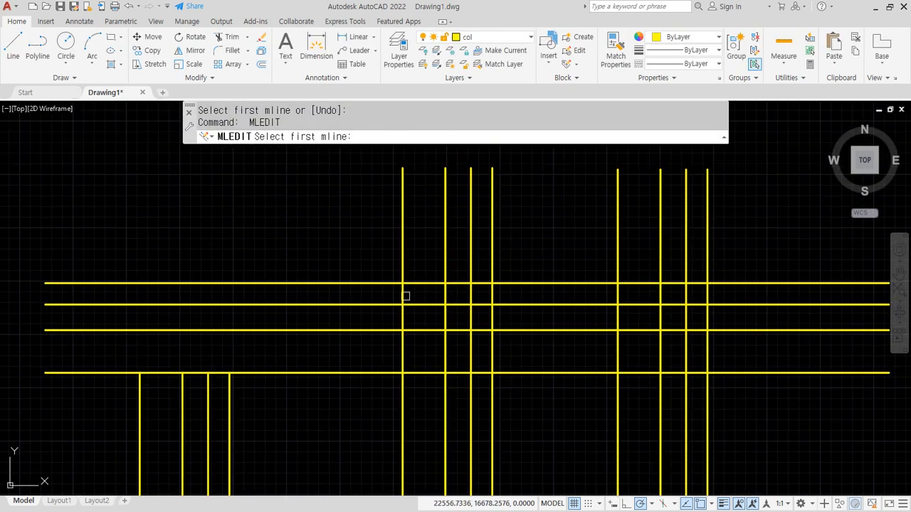
click(401, 231)
click(363, 298)
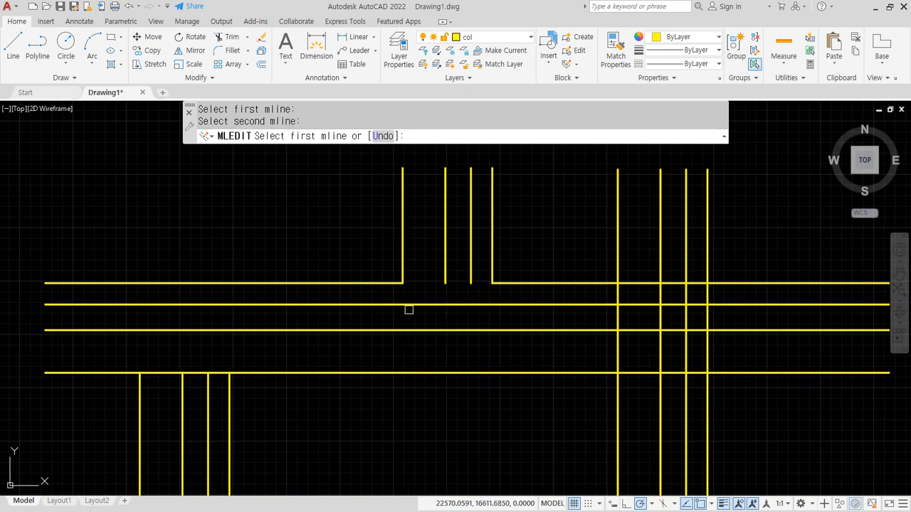
mouse_move(439, 309)
mouse_down()
mouse_move(447, 260)
mouse_move(497, 312)
mouse_move(379, 306)
mouse_up()
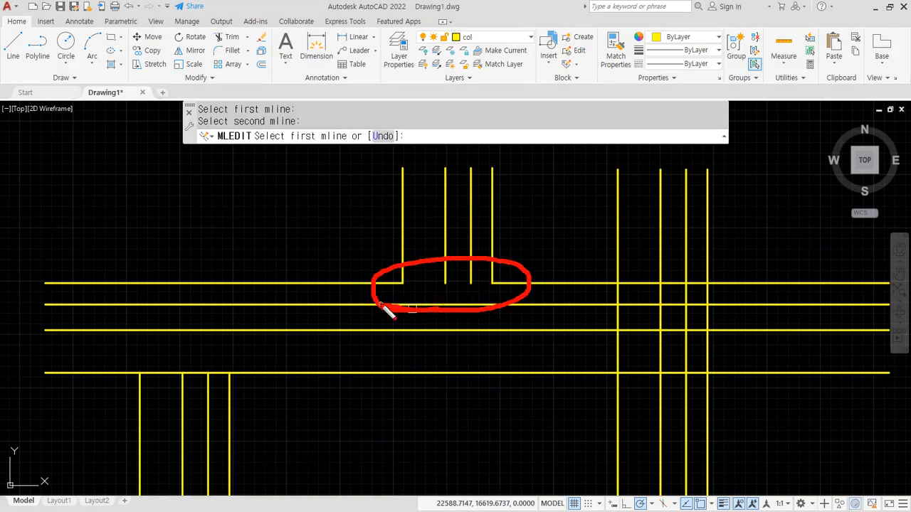
Try a Merged Tee with MLEDIT on the rightmost vertical multiline and the horizontal one, keeping the vertical's lower part.
key(Return)
key(Return)
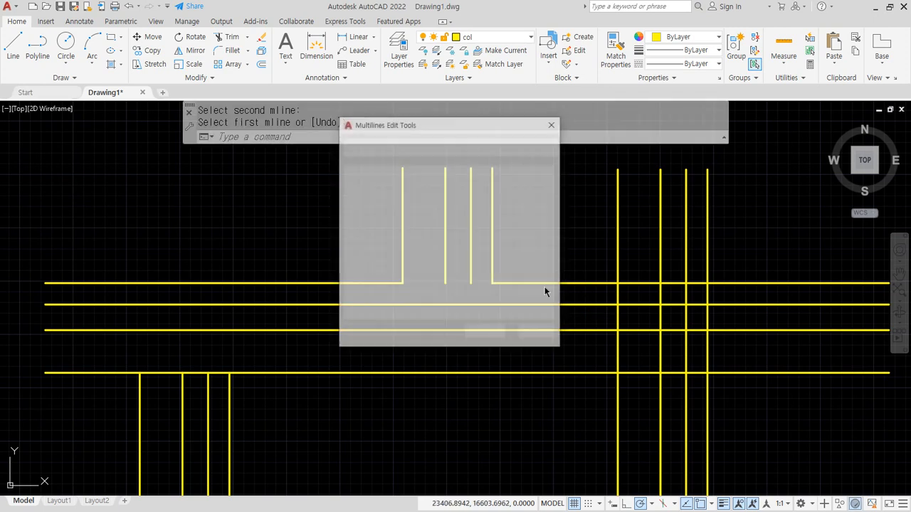
click(424, 287)
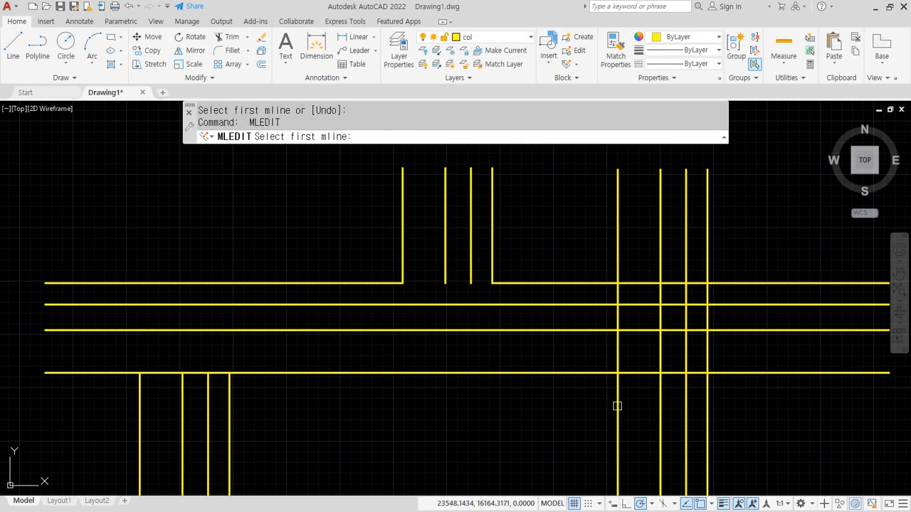
click(617, 406)
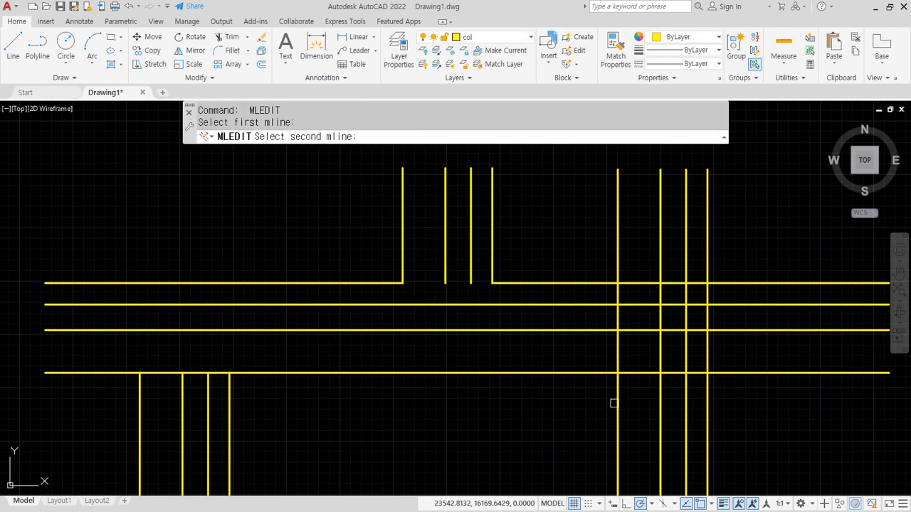
click(582, 373)
mouse_move(707, 417)
mouse_down()
mouse_move(569, 360)
mouse_move(746, 365)
mouse_move(696, 427)
mouse_up()
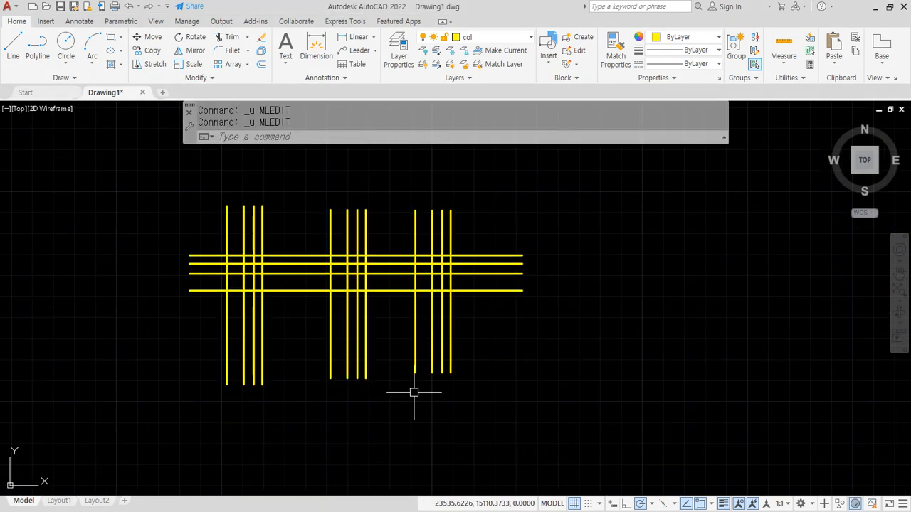
Try Corner Joints with MLEDIT between the horizontal multiline and the leftmost vertical's lower part, and between it and the rightmost vertical's upper part.
text(mledit)
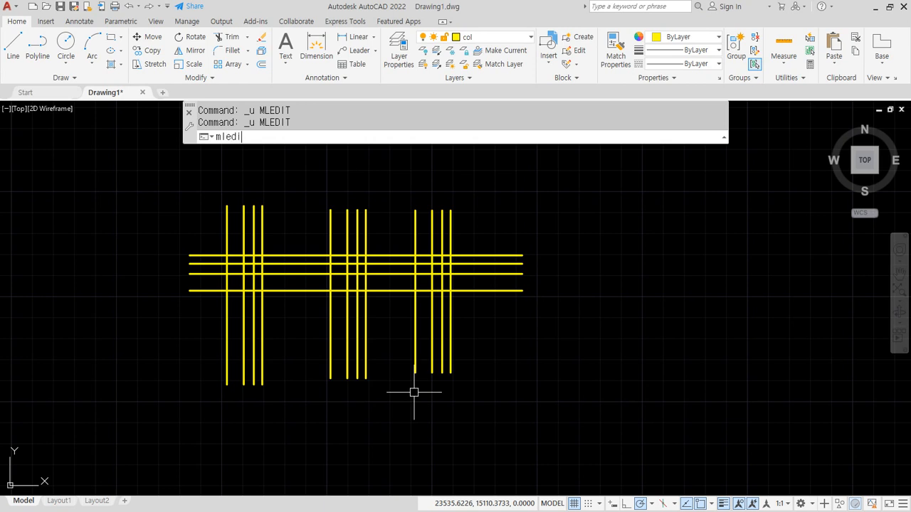
key(Return)
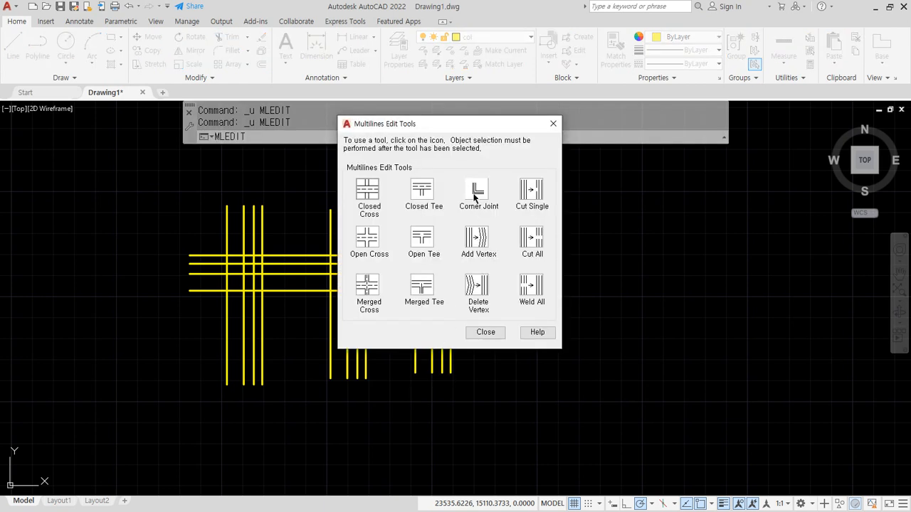
click(477, 190)
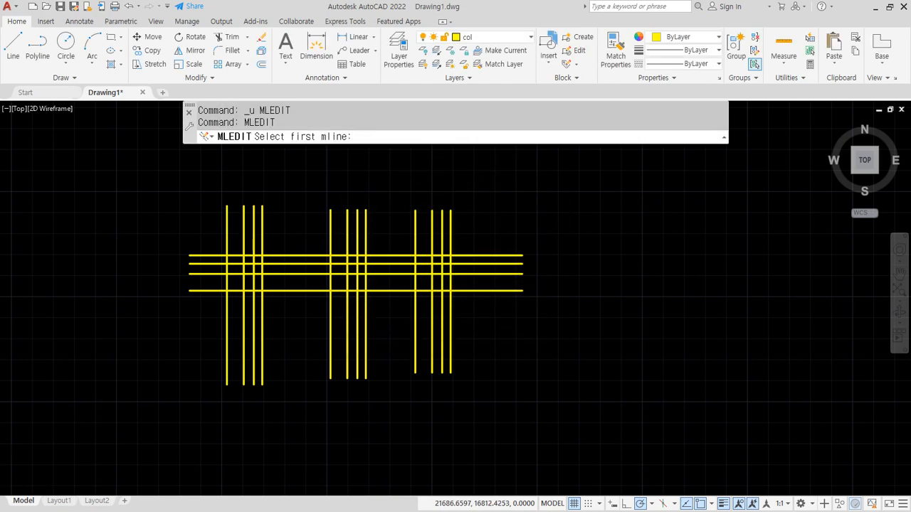
scroll(260, 242, up, 2)
click(290, 287)
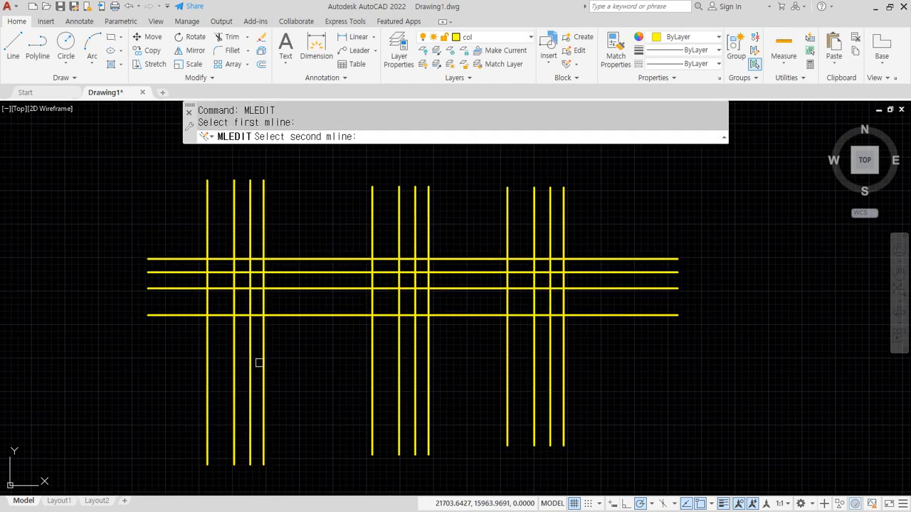
click(263, 360)
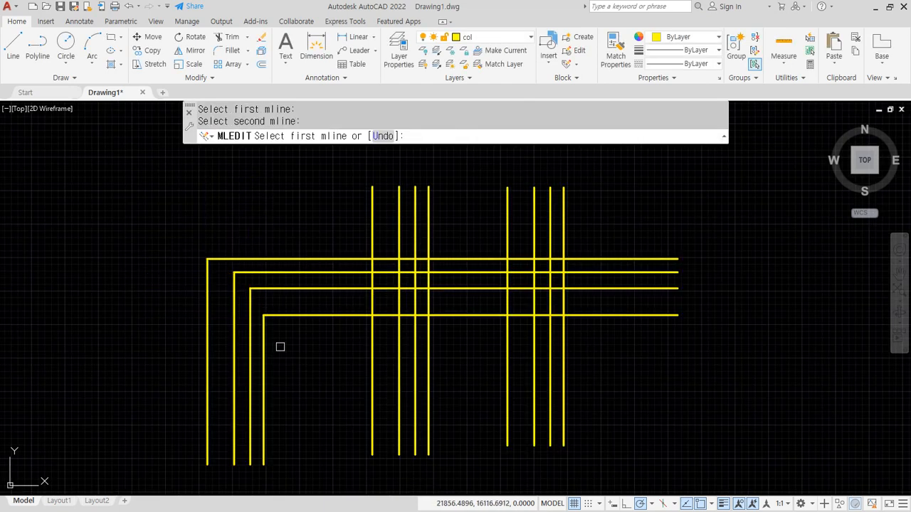
click(490, 263)
click(508, 226)
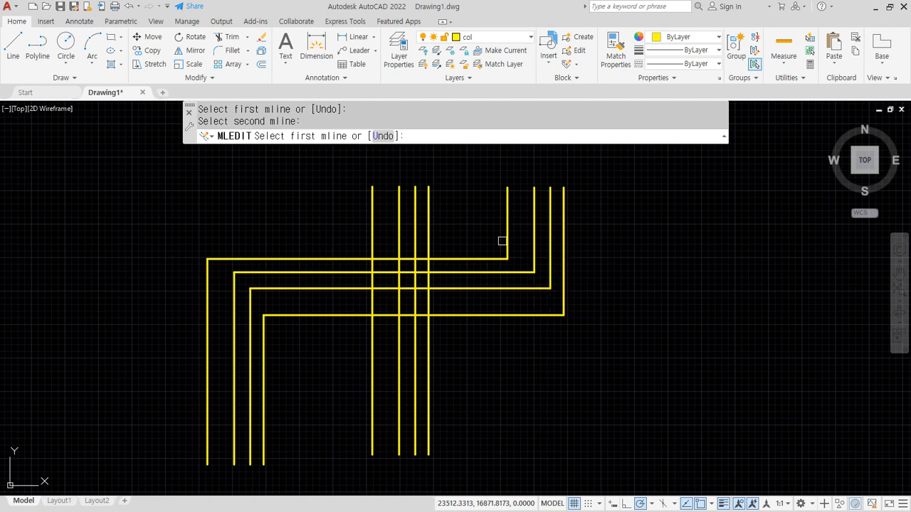
Undo both corner joints and erase the three vertical sample multilines.
text(u)
key(Return)
text(u)
key(Return)
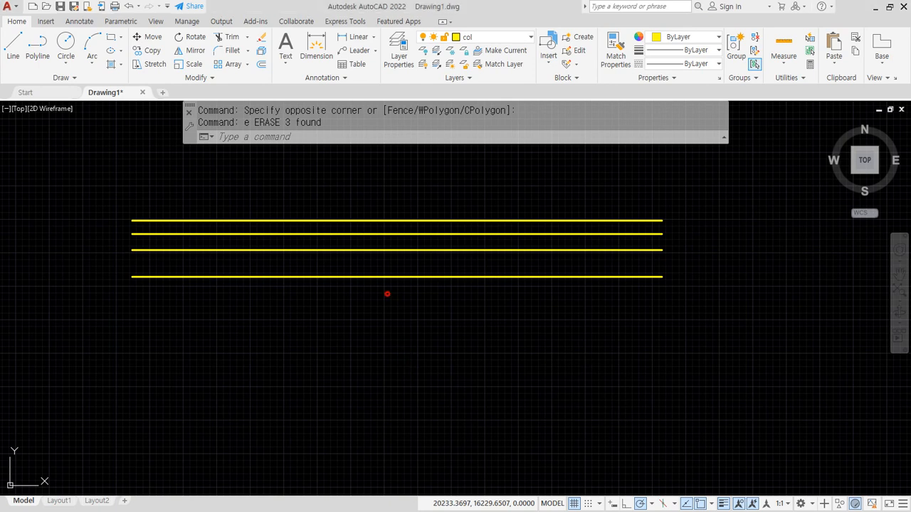
Try Cut Single with MLEDIT on the horizontal sample multiline, opening a gap in only its lowest line near the left end.
text(mledit)
key(Return)
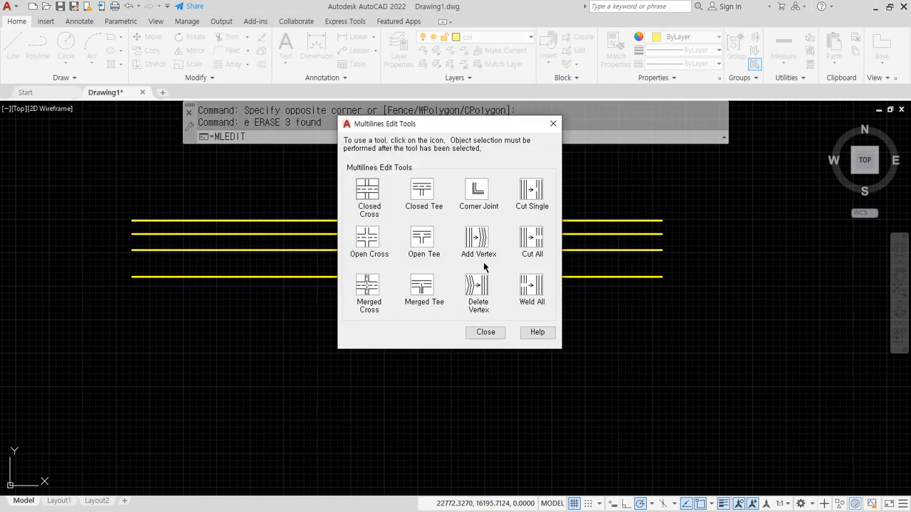
mouse_move(488, 317)
mouse_down()
mouse_move(459, 229)
mouse_move(501, 285)
mouse_move(492, 310)
mouse_up()
mouse_move(556, 188)
mouse_down()
mouse_move(580, 286)
mouse_move(512, 174)
mouse_move(556, 208)
mouse_up()
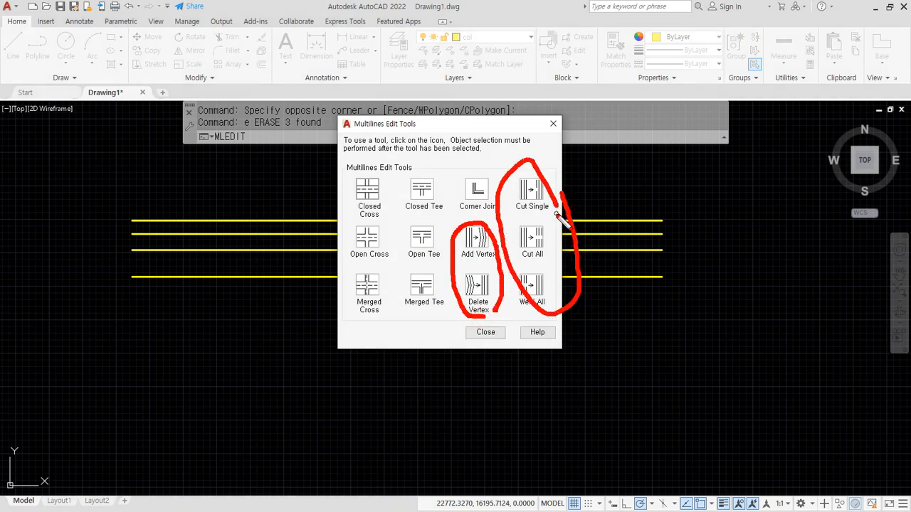
key(Escape)
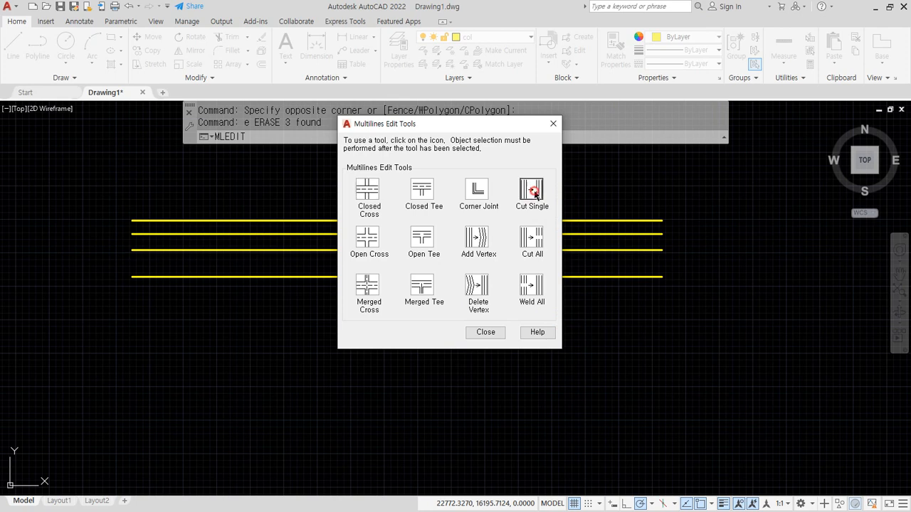
click(535, 192)
click(158, 276)
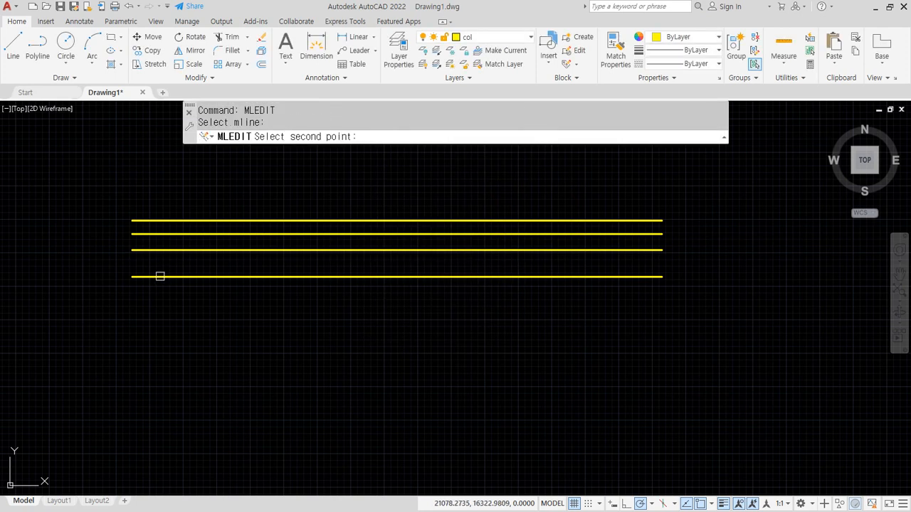
click(226, 278)
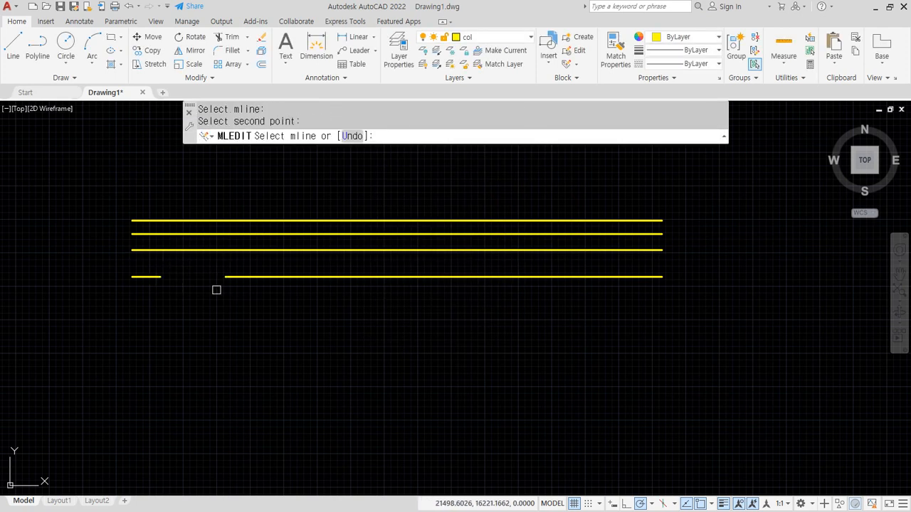
scroll(203, 285, up, 4)
scroll(231, 248, down, 2)
middle_drag(332, 264, 355, 302)
key(Return)
Try Cut All with MLEDIT on the same horizontal multiline, opening a gap through all its lines toward the right end.
key(Return)
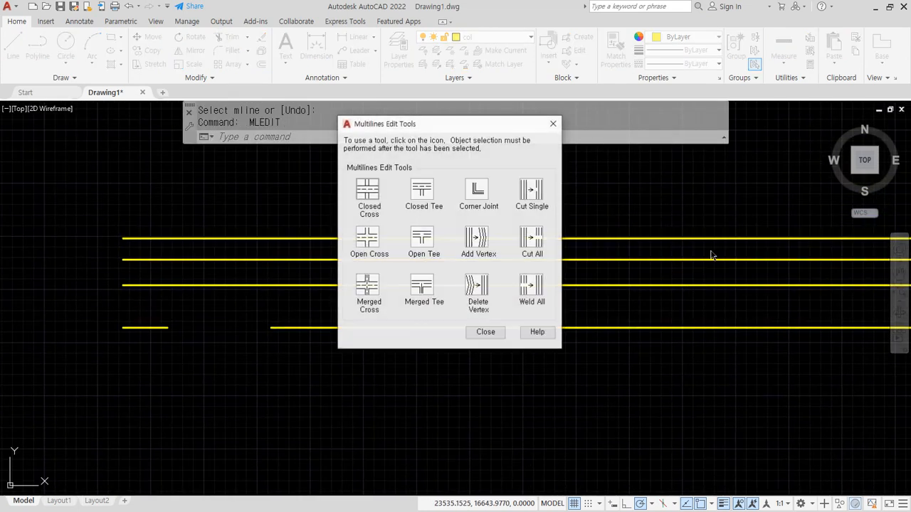
click(532, 241)
click(680, 327)
click(750, 327)
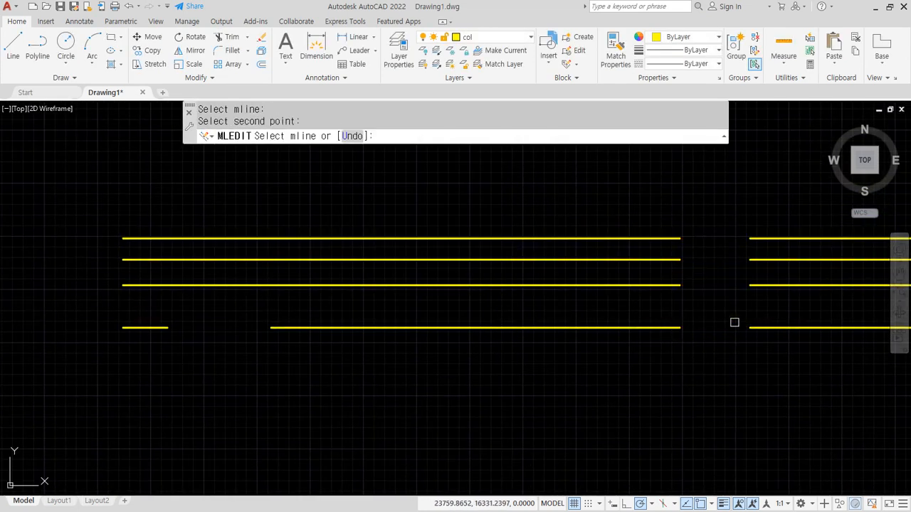
middle_drag(699, 329, 636, 328)
mouse_move(179, 348)
mouse_down()
mouse_move(140, 355)
mouse_move(238, 320)
mouse_move(156, 344)
mouse_up()
mouse_move(681, 367)
mouse_down()
mouse_move(631, 207)
mouse_move(680, 353)
mouse_up()
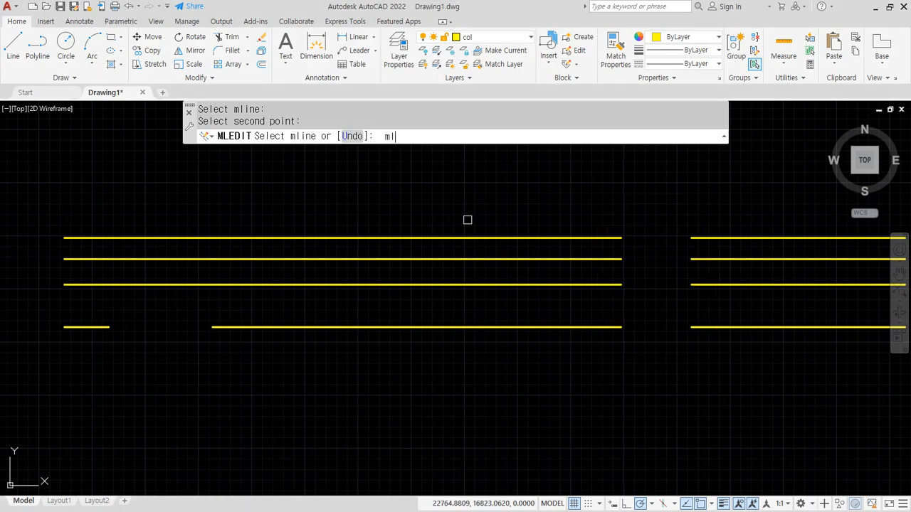
key(Return)
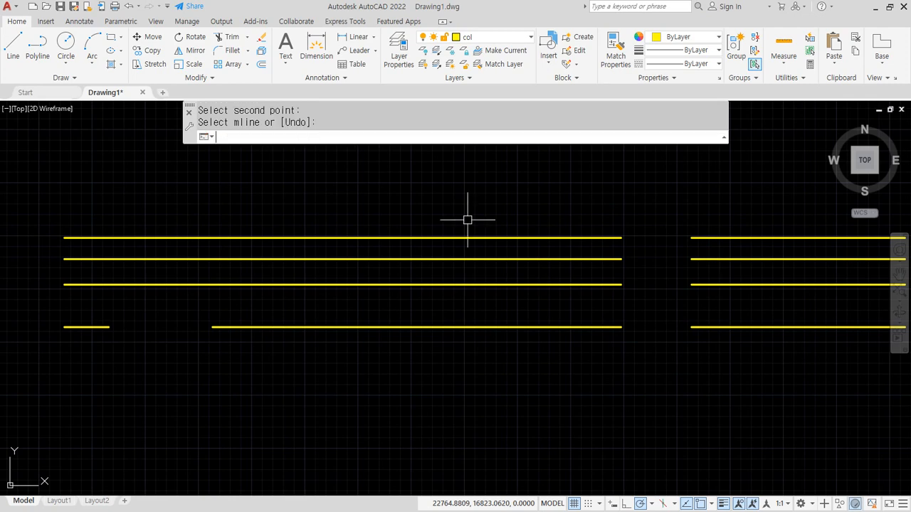
Try Weld All with MLEDIT to close both the full gap and the single-line gap in the horizontal multiline.
key(Return)
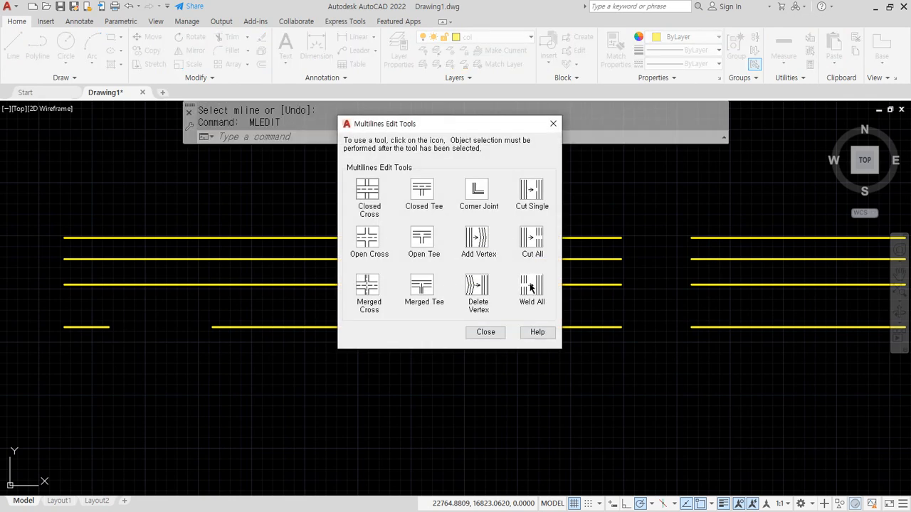
click(530, 286)
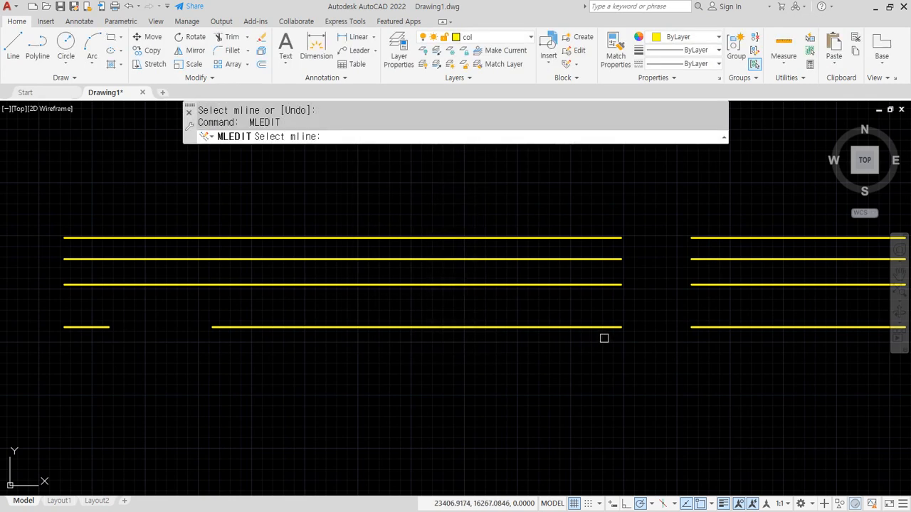
click(602, 327)
click(709, 330)
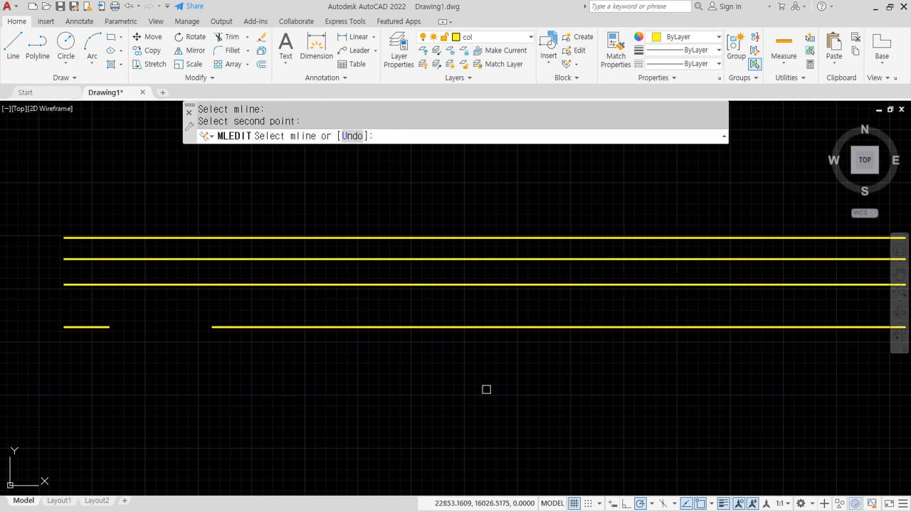
click(102, 327)
click(258, 329)
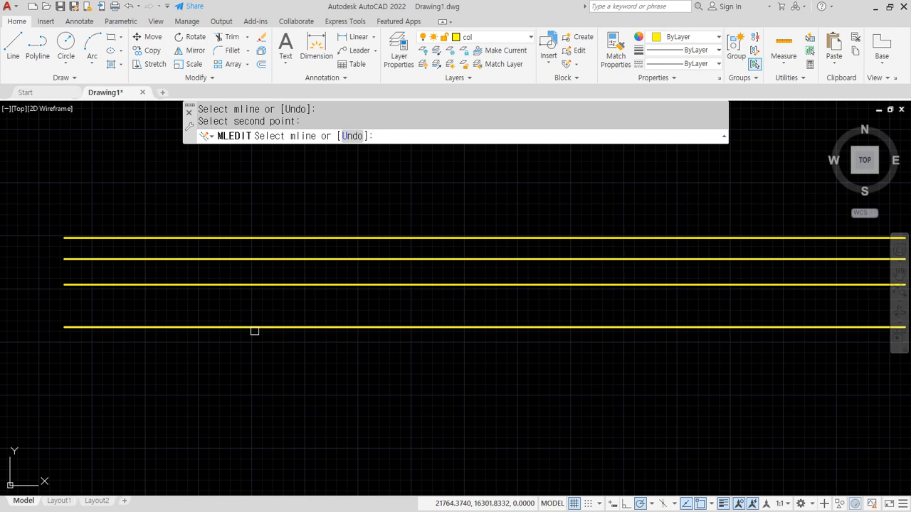
Remove the horizontal sample multiline and draw a zigzag sample multiline of seven segments in the empty space above the floor plans.
key(Escape)
text(z)
key(Return)
text(a)
key(Return)
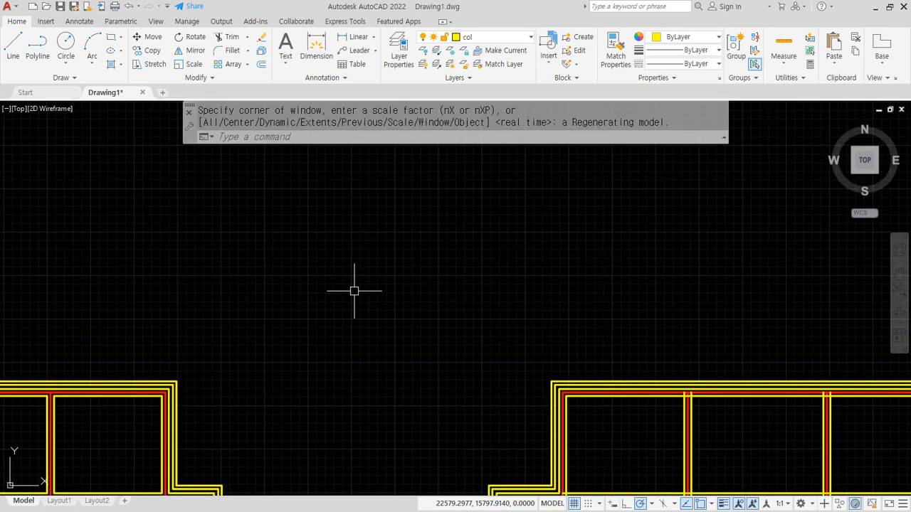
text(ml)
key(Return)
click(190, 367)
click(272, 198)
click(328, 370)
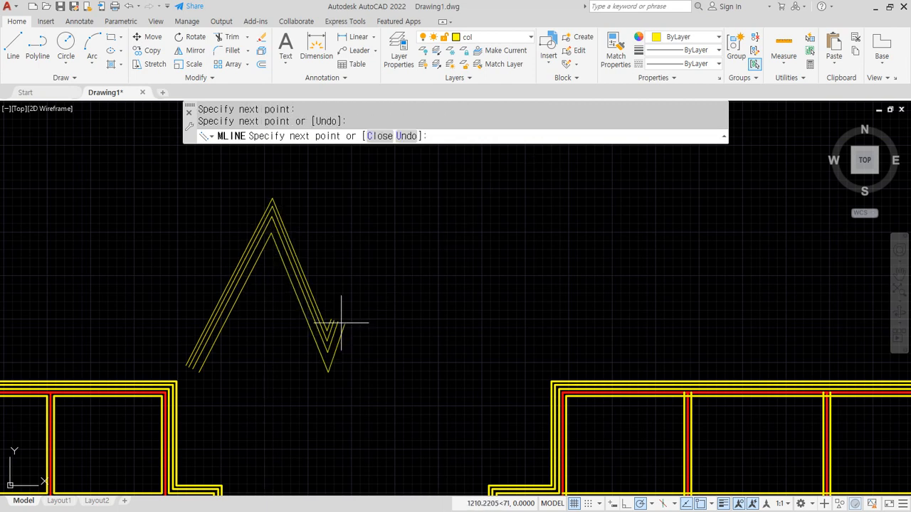
click(379, 180)
click(444, 354)
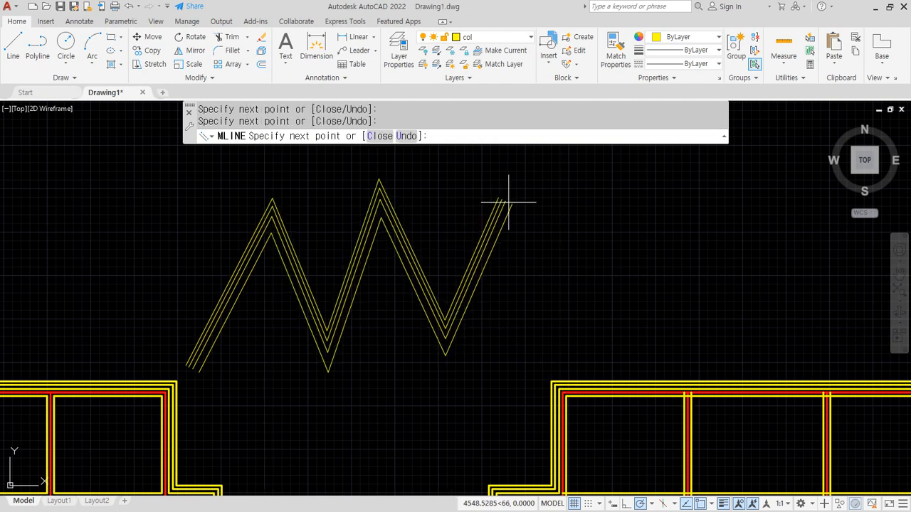
click(507, 180)
click(578, 317)
key(Return)
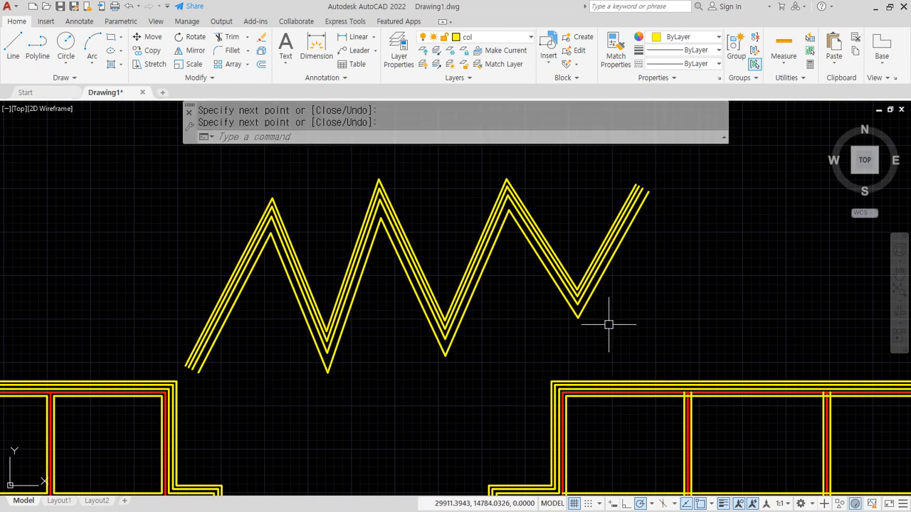
Select the zigzag multiline to examine its vertices.
mouse_move(567, 334)
mouse_down()
mouse_move(600, 329)
mouse_move(567, 335)
mouse_up()
mouse_move(537, 221)
mouse_down()
mouse_move(523, 204)
mouse_move(515, 228)
mouse_up()
key(Escape)
click(526, 242)
drag(573, 332, 578, 331)
mouse_move(461, 367)
mouse_down()
mouse_move(433, 352)
mouse_move(470, 349)
mouse_up()
mouse_move(385, 230)
mouse_down()
mouse_move(406, 201)
mouse_move(401, 230)
mouse_up()
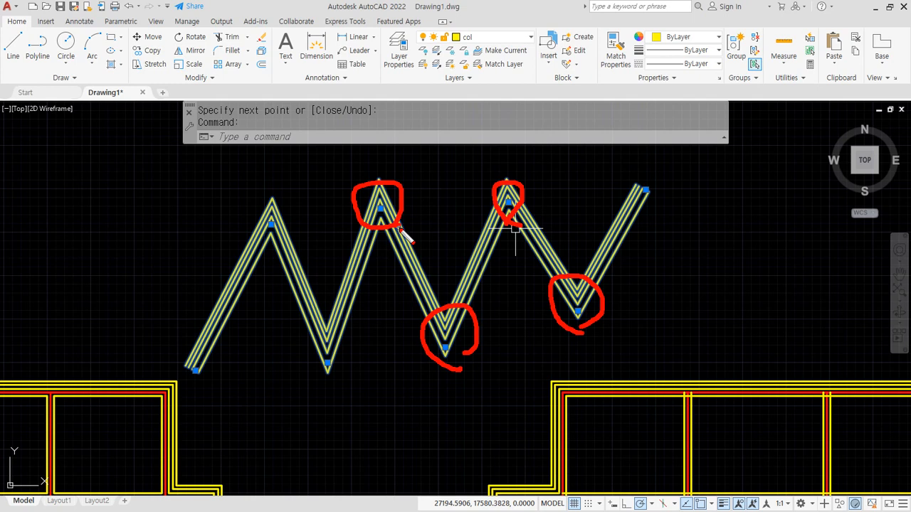
key(Escape)
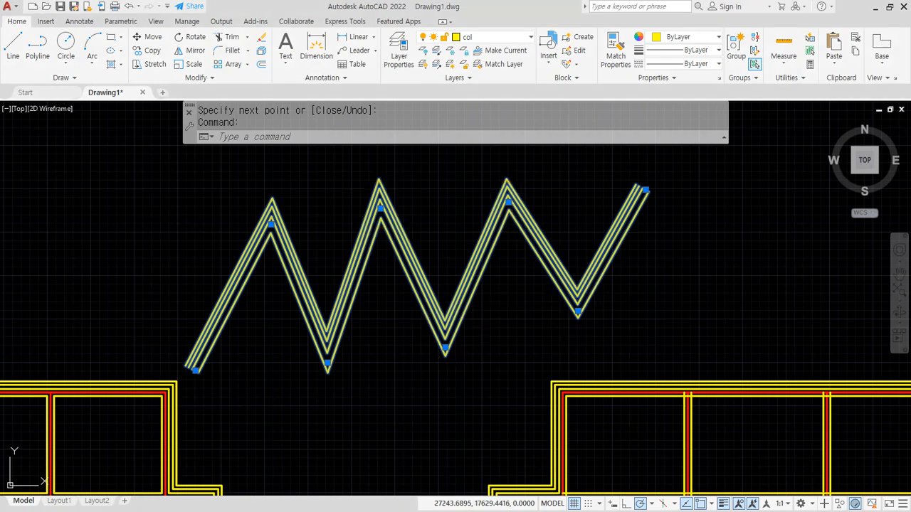
Try Delete Vertex with MLEDIT on all six interior vertices of the zigzag, straightening it, and select it to check its vertices.
text(t)
key(Return)
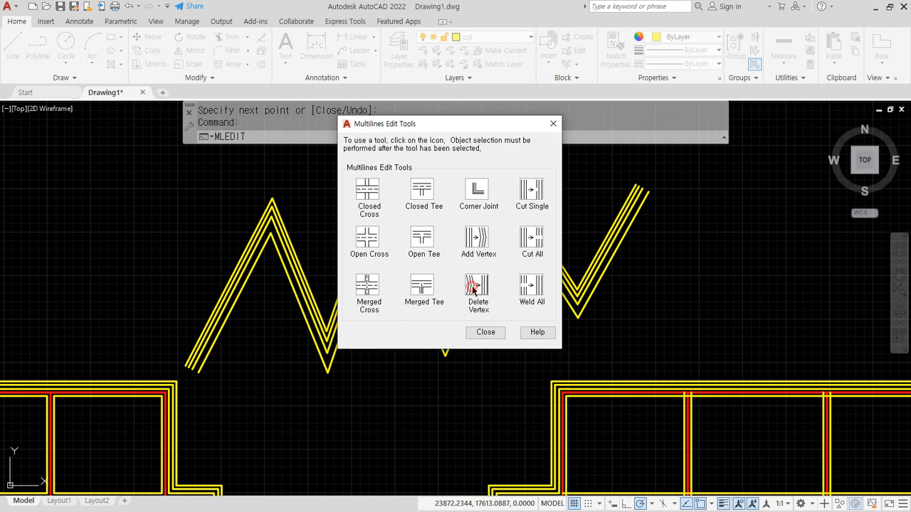
click(472, 286)
click(270, 215)
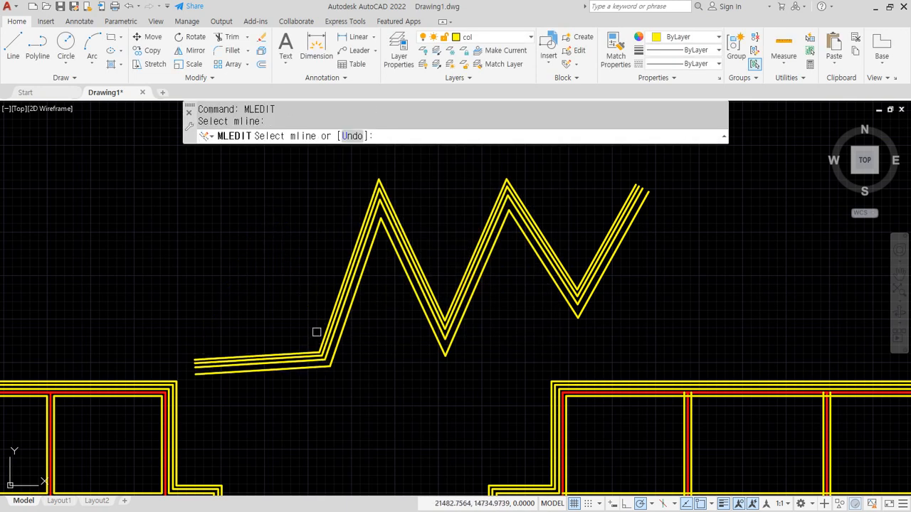
click(327, 359)
click(389, 202)
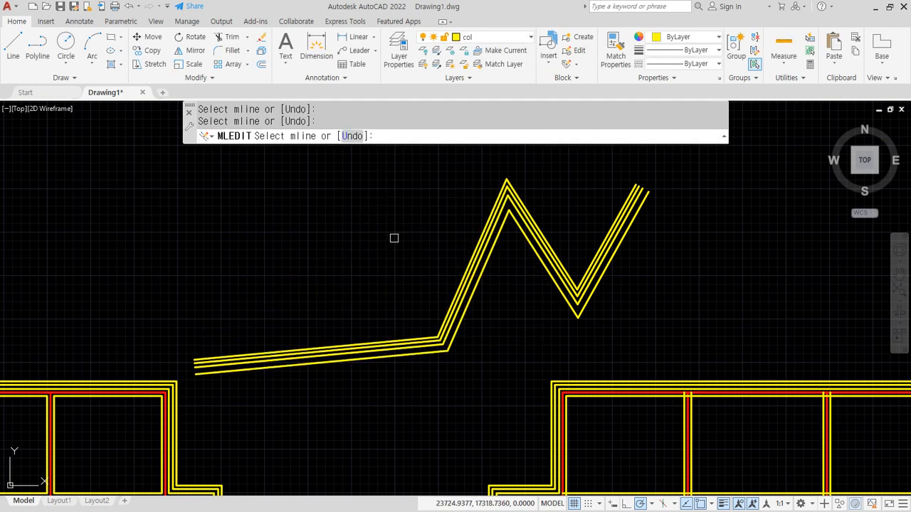
click(463, 278)
click(563, 286)
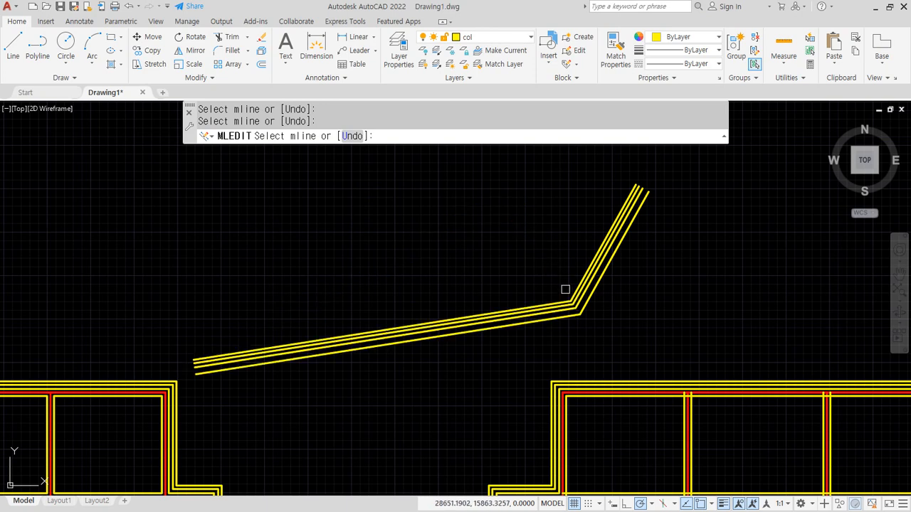
click(572, 301)
key(Return)
click(472, 256)
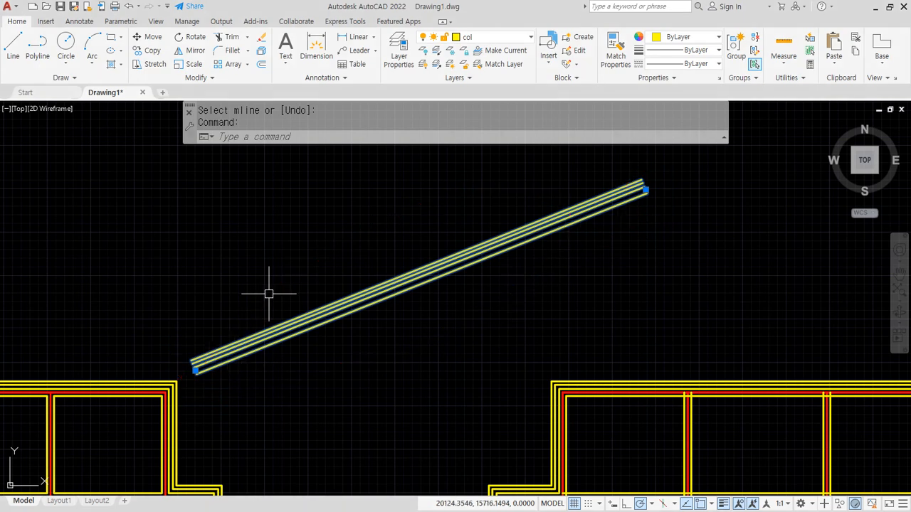
Try Add Vertex with MLEDIT at four spaced points along the straightened multiline, and select it to check its vertices.
text(mledit)
key(Return)
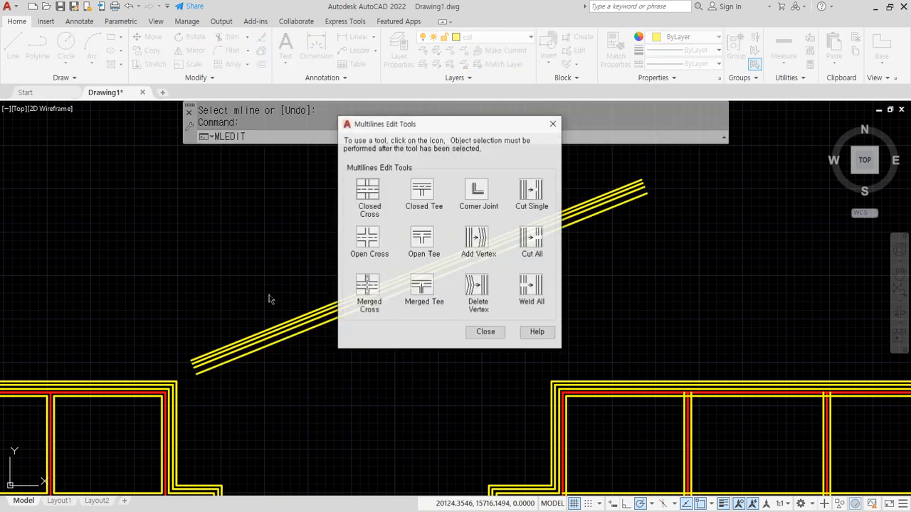
click(471, 240)
click(317, 319)
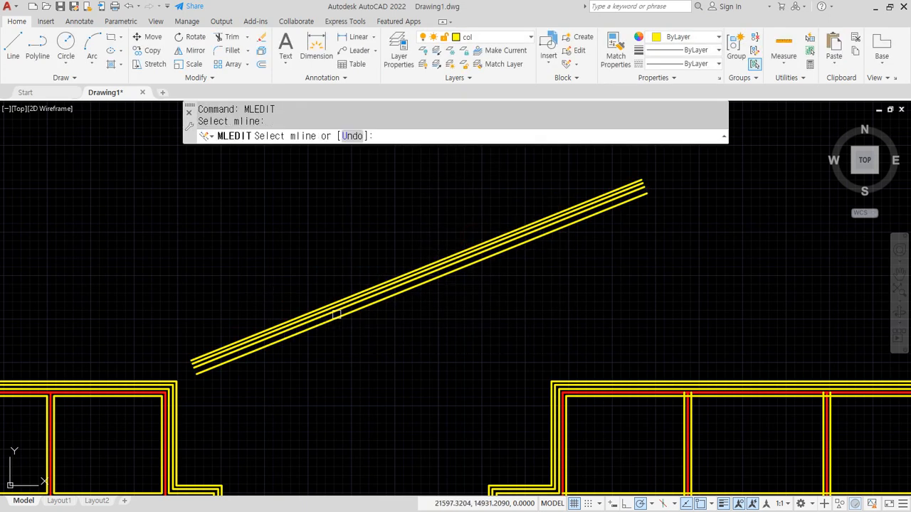
click(456, 261)
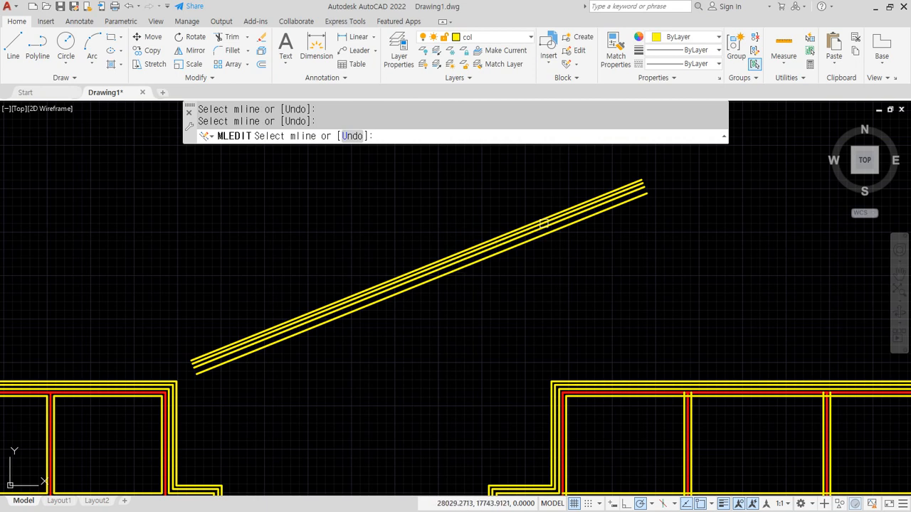
key(Return)
click(475, 265)
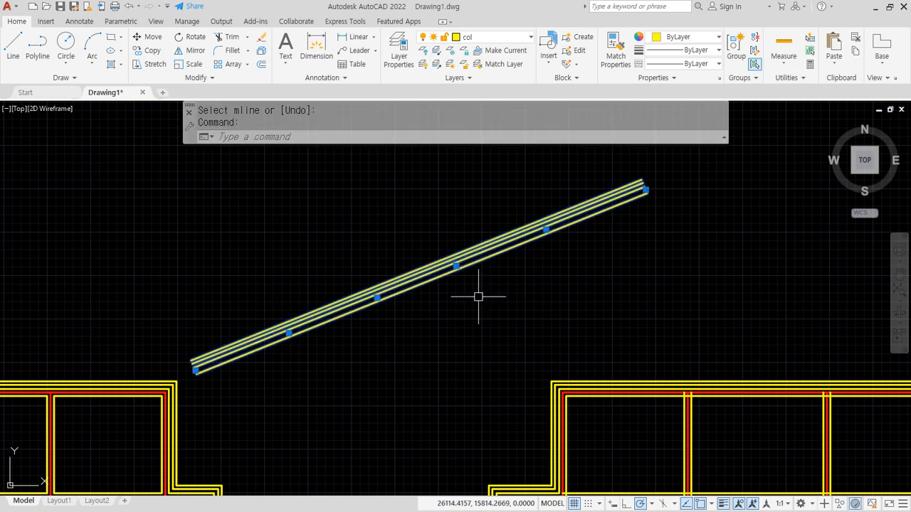
mouse_move(310, 354)
mouse_down()
mouse_move(300, 357)
mouse_move(323, 347)
mouse_up()
mouse_move(403, 311)
mouse_down()
mouse_move(361, 306)
mouse_move(398, 310)
mouse_up()
mouse_move(472, 288)
mouse_down()
mouse_move(473, 263)
mouse_move(483, 283)
mouse_up()
mouse_move(589, 247)
mouse_down()
mouse_move(569, 259)
mouse_move(577, 255)
mouse_up()
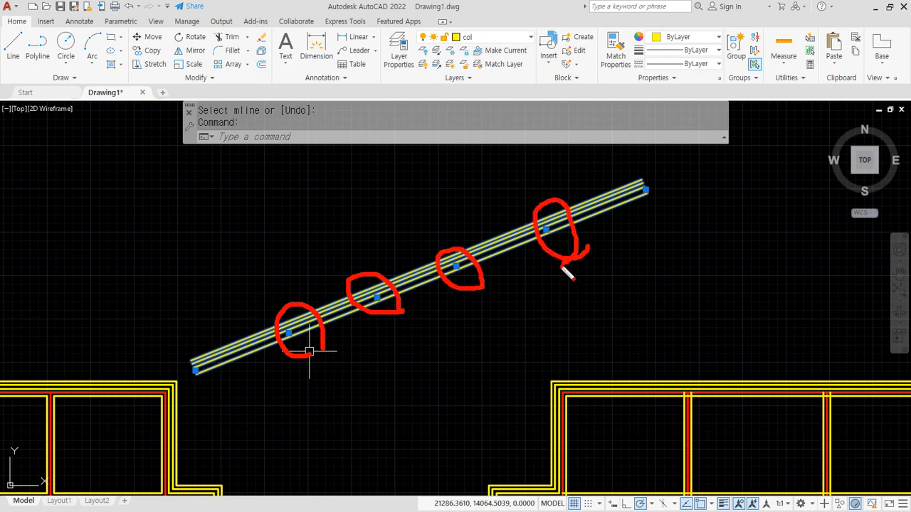
Stretch the four added vertices alternately up and down to form a zigzag, and erase the sample multiline.
key(Escape)
click(289, 332)
click(276, 234)
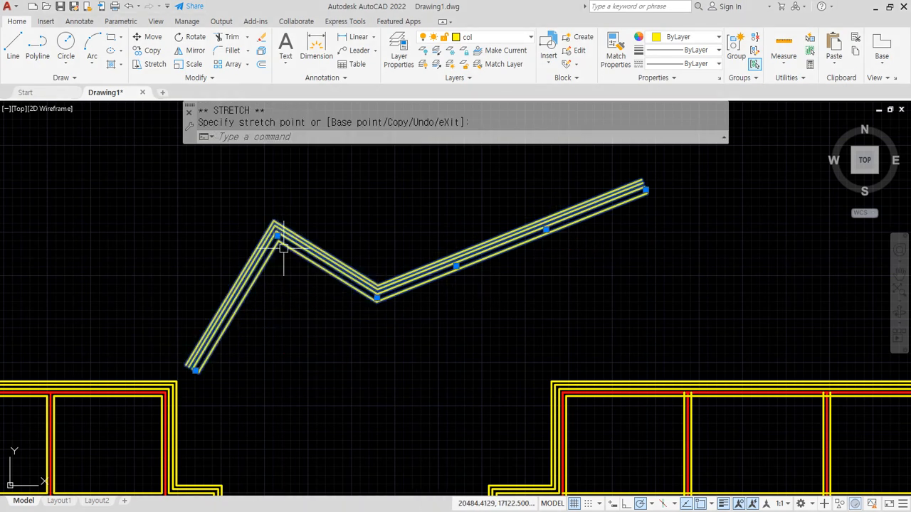
click(377, 298)
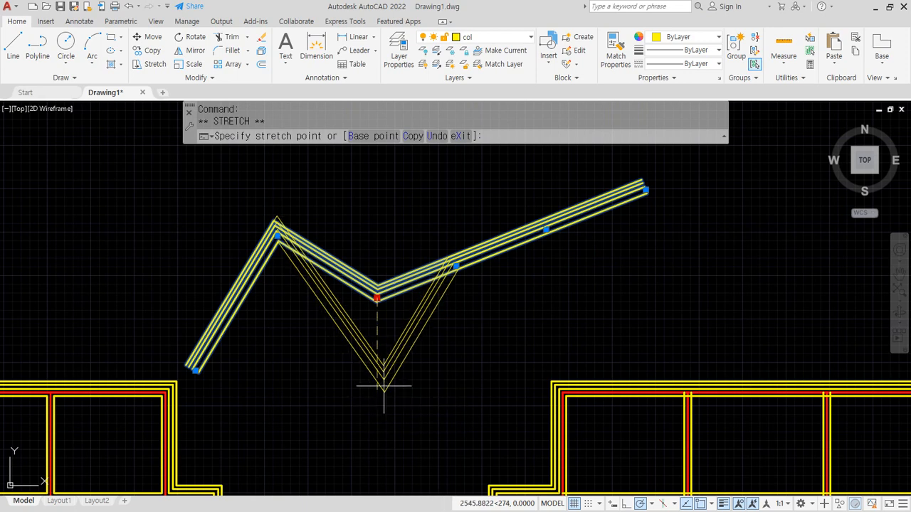
click(384, 387)
click(455, 266)
click(447, 214)
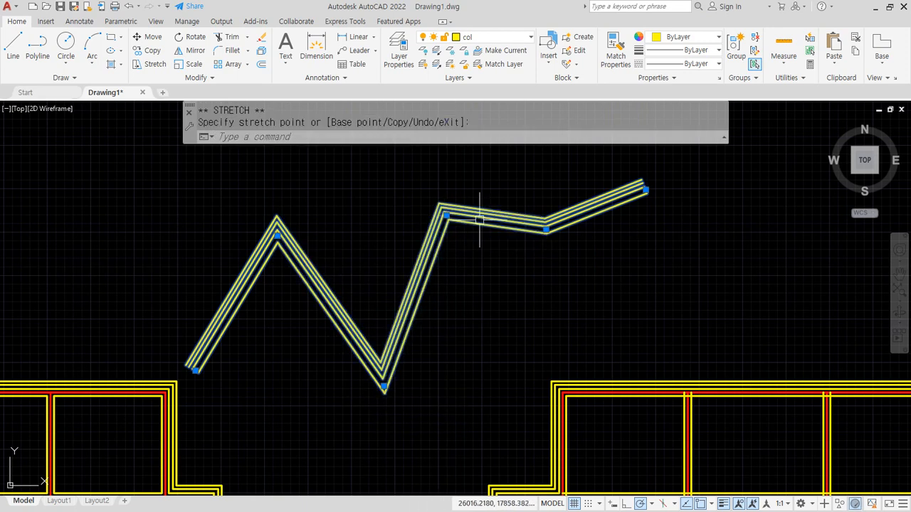
click(589, 341)
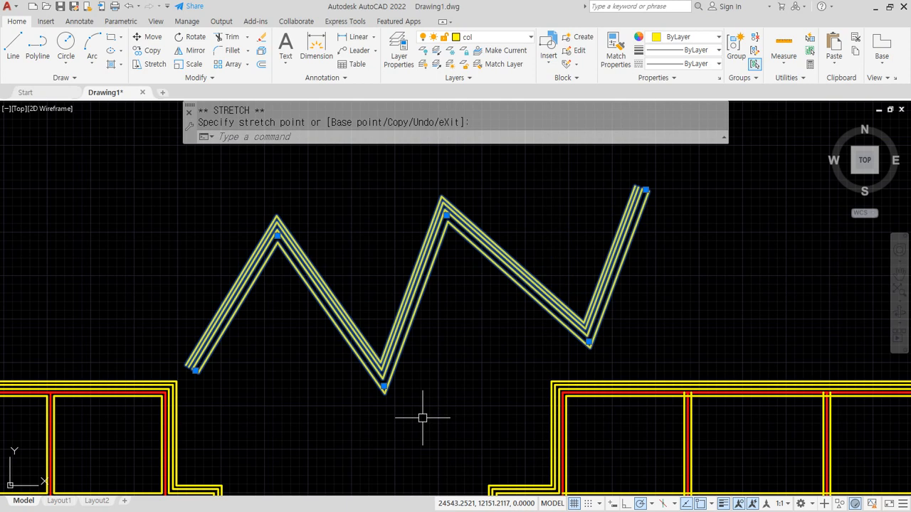
key(Escape)
Merge the two vertical partition walls into the upper outer wall of the second floor plan with MLEDIT's Merged Tee.
scroll(548, 393, down, 2)
middle_drag(547, 393, 392, 217)
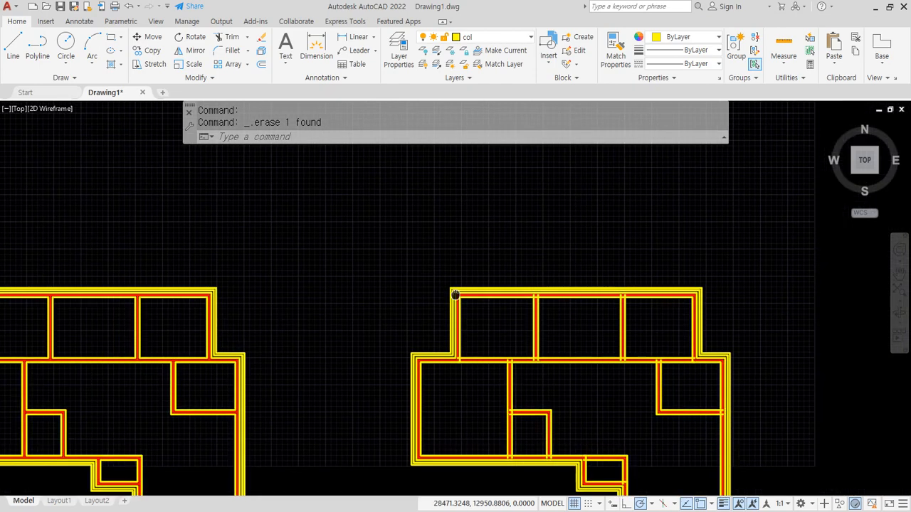
scroll(451, 244, up, 4)
scroll(472, 187, up, 2)
mouse_move(475, 188)
middle_down()
mouse_move(439, 242)
mouse_move(443, 257)
middle_up()
scroll(466, 257, up, 2)
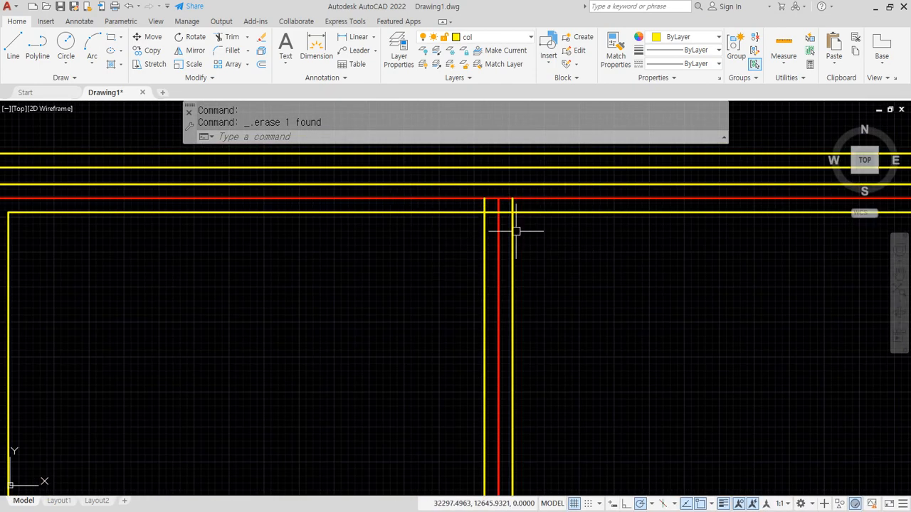
text(mledit)
key(Return)
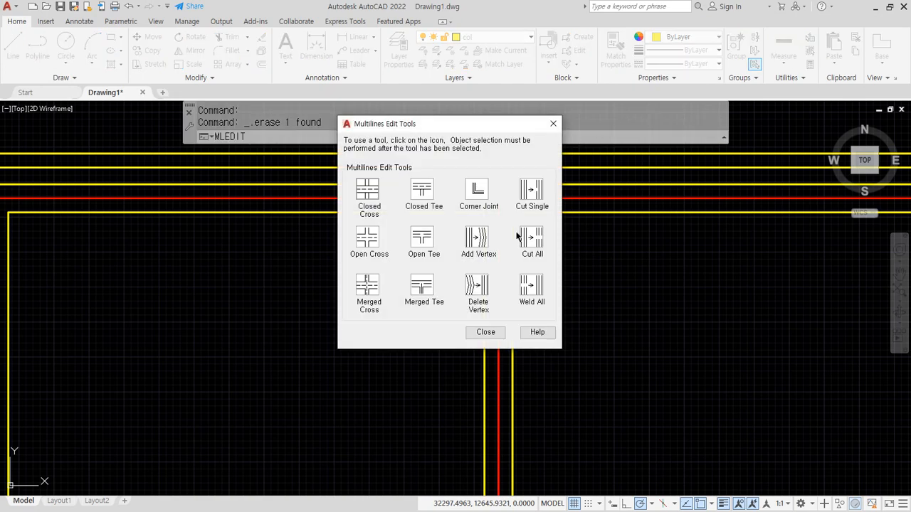
click(421, 285)
click(484, 246)
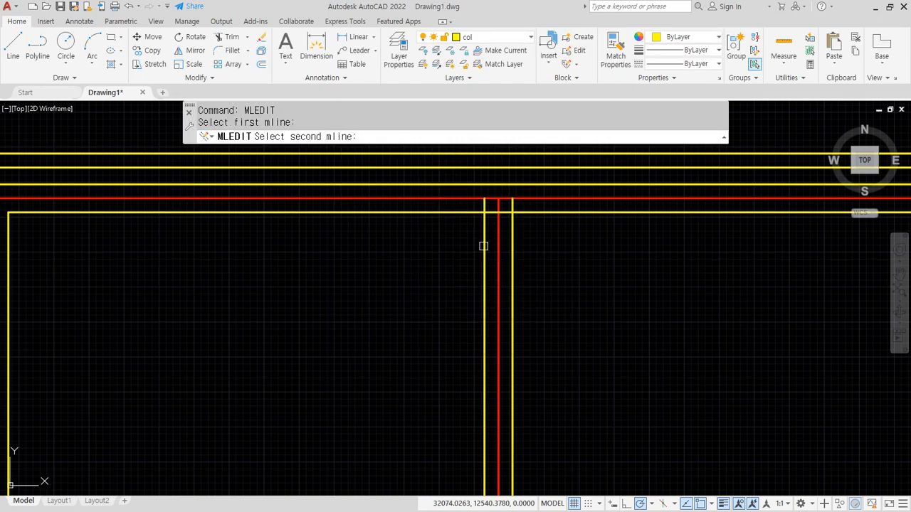
click(462, 214)
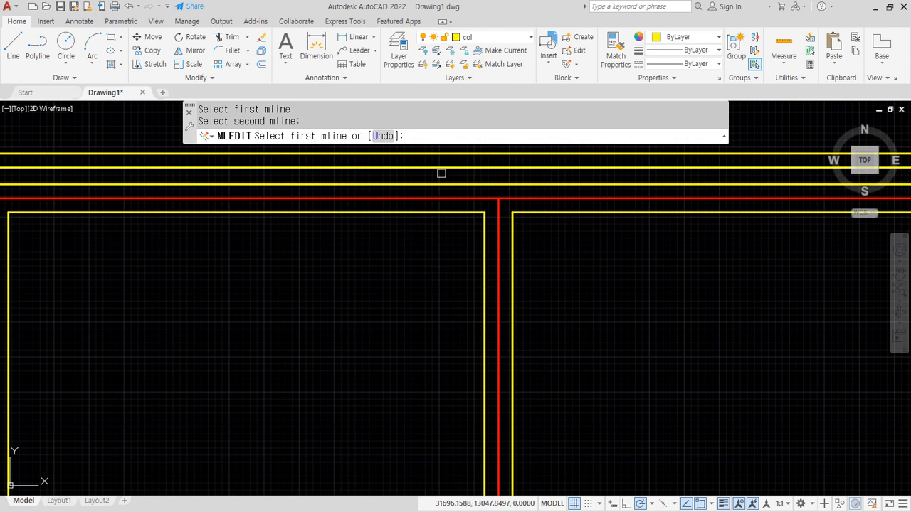
scroll(493, 257, down, 3)
click(542, 246)
click(526, 231)
Merge the two upper partitions and the lower-left partition into the long horizontal interior wall with Merged Tee.
middle_drag(579, 289, 496, 170)
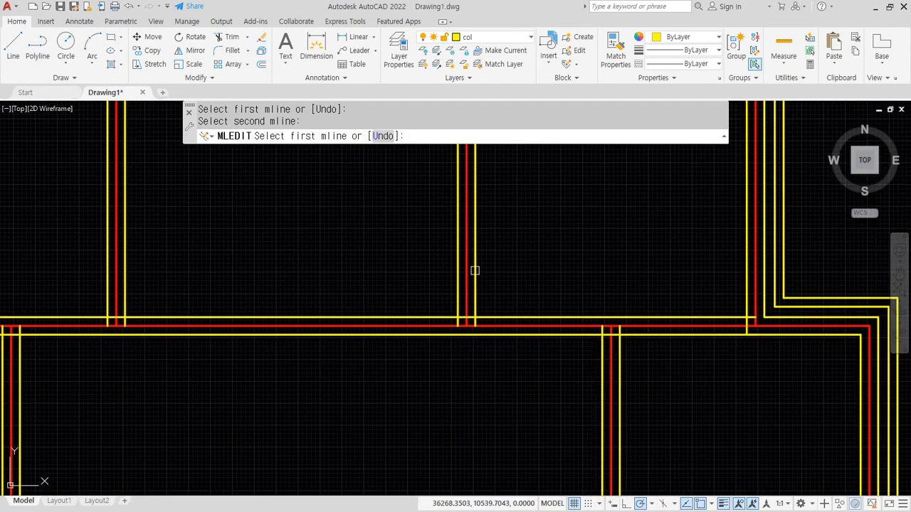
click(105, 290)
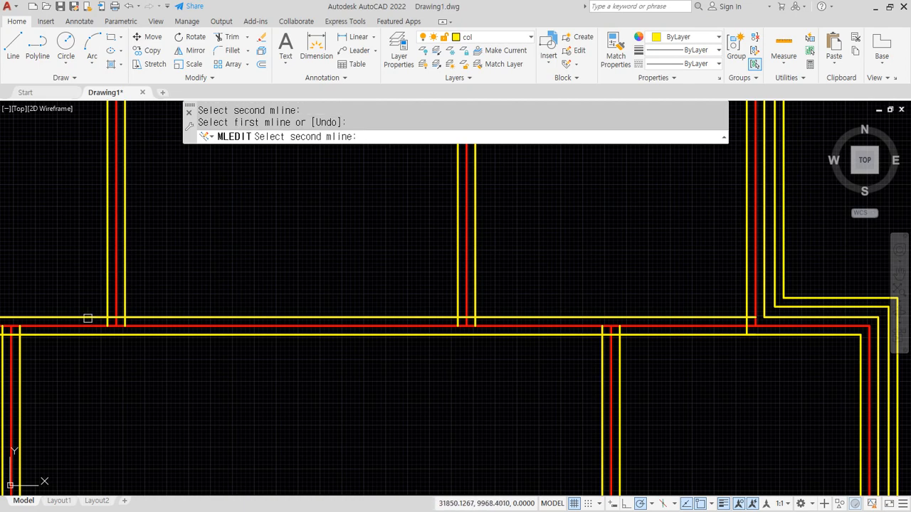
click(87, 318)
click(455, 283)
click(425, 313)
middle_drag(270, 294, 183, 264)
click(172, 264)
click(206, 269)
Merge both ends of the upper-right small room's L-shaped wall into the horizontal interior wall and the right outer wall.
middle_drag(573, 287, 320, 293)
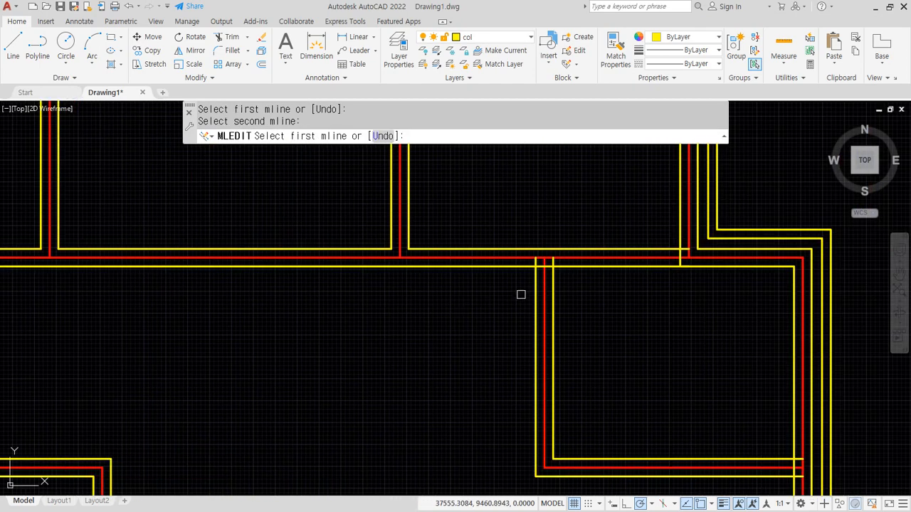
click(536, 279)
click(523, 271)
middle_drag(746, 476, 463, 349)
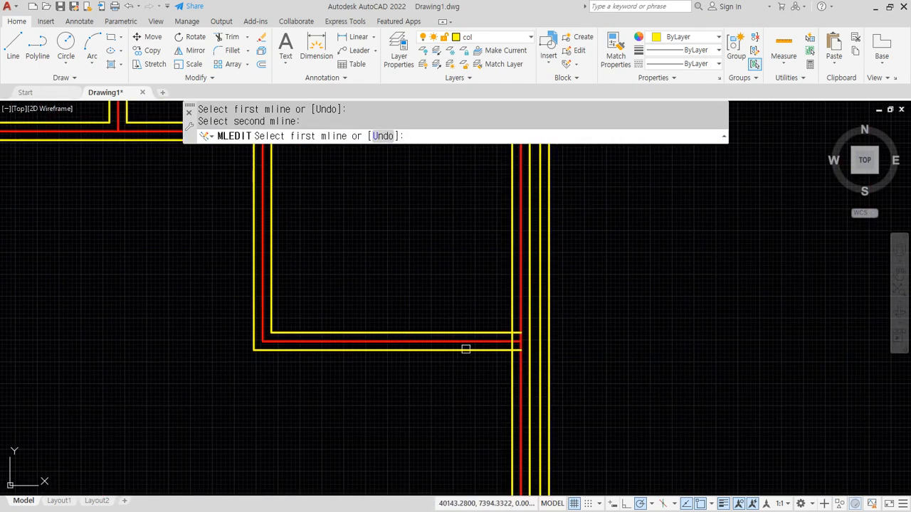
click(491, 332)
click(511, 311)
Merge the small left room's L-shaped wall into the partition and lower outer wall, and the partition into the lower outer wall.
scroll(223, 303, down, 2)
middle_drag(102, 298, 405, 281)
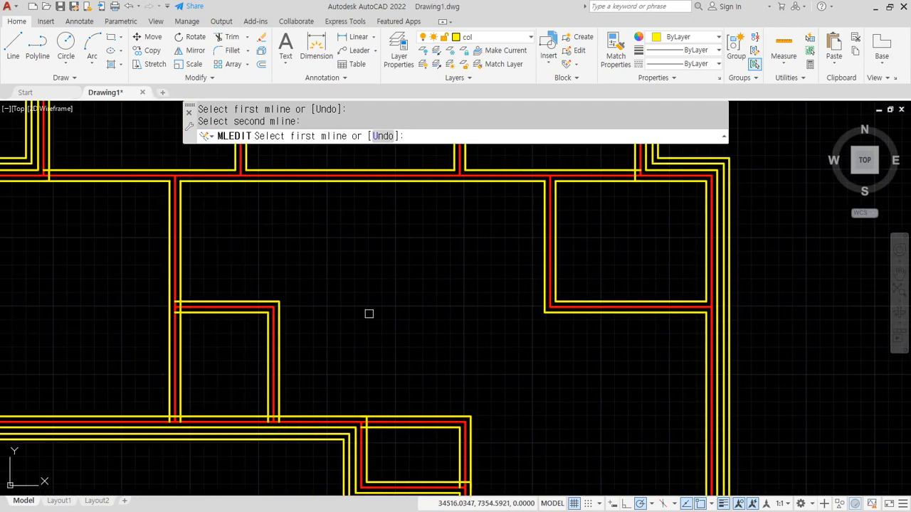
scroll(177, 301, up, 2)
click(206, 305)
click(180, 285)
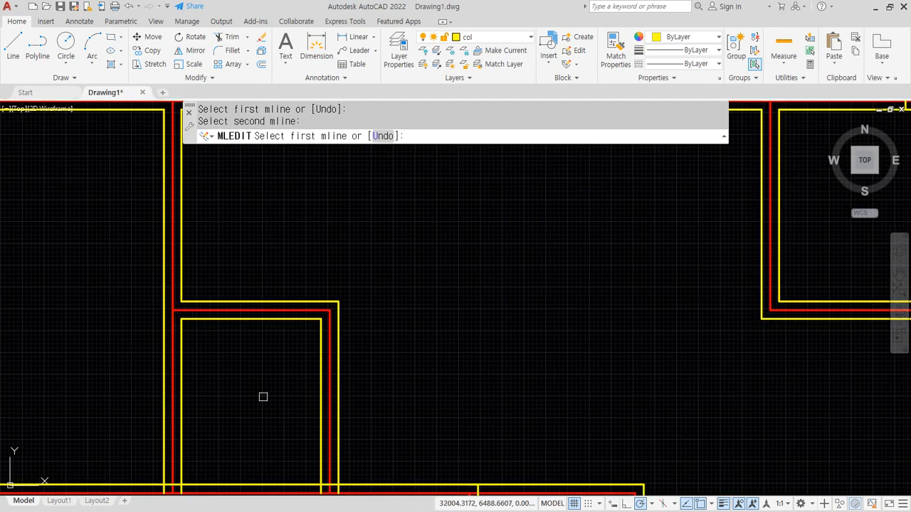
middle_drag(307, 466, 260, 315)
click(294, 322)
click(299, 328)
click(134, 308)
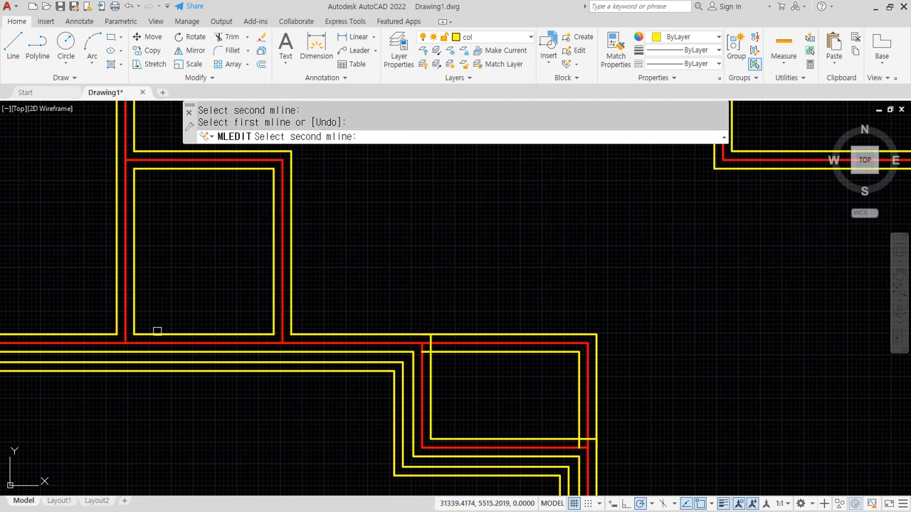
click(157, 332)
Clean up the left and right junctions where the long horizontal interior wall meets the outer wall's upper setbacks with Merged Tee.
scroll(158, 331, down, 5)
scroll(317, 328, up, 3)
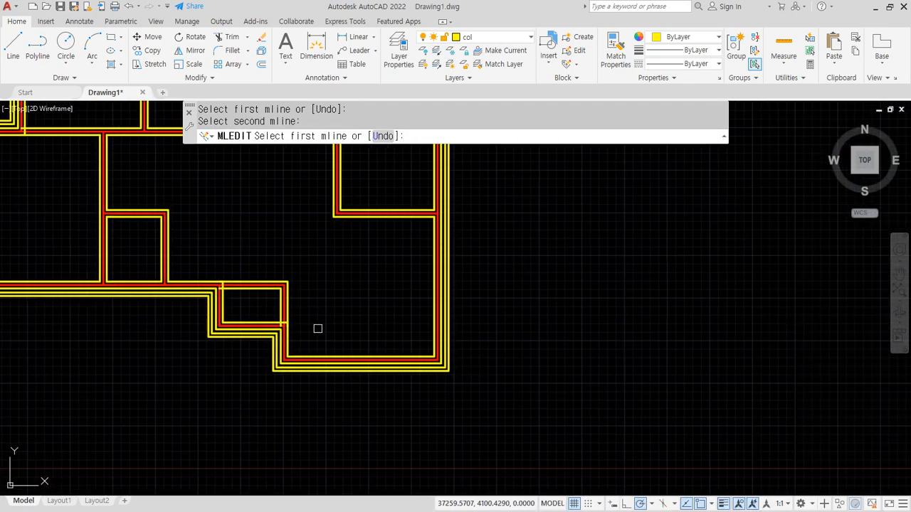
middle_drag(366, 277, 323, 365)
scroll(304, 404, down, 1)
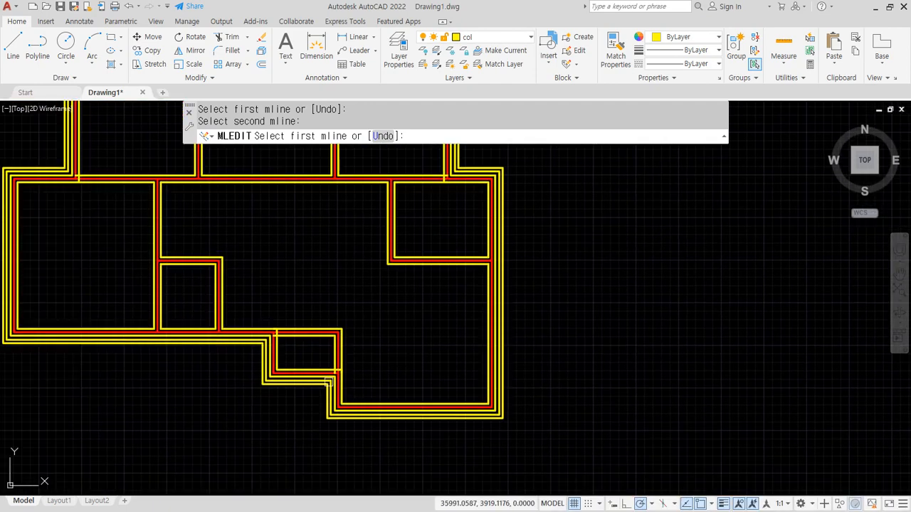
scroll(346, 401, up, 4)
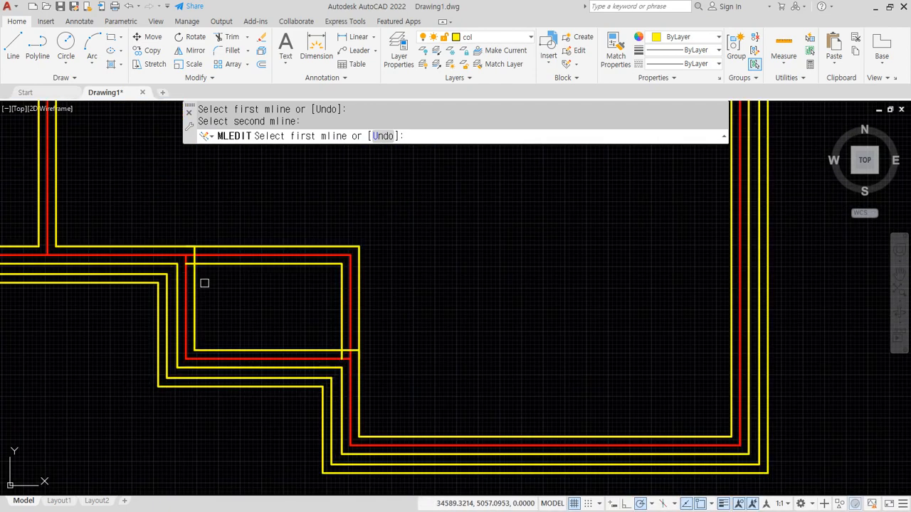
scroll(252, 197, down, 4)
scroll(209, 268, up, 6)
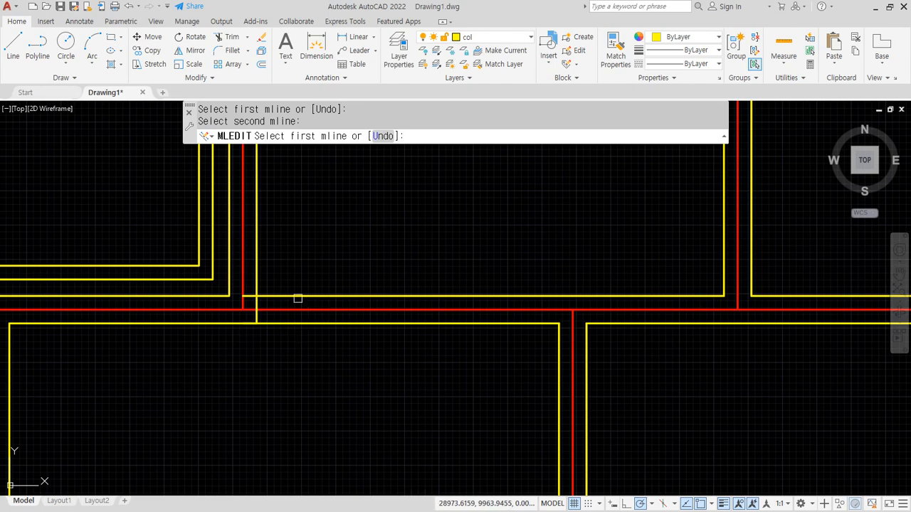
click(295, 298)
click(255, 279)
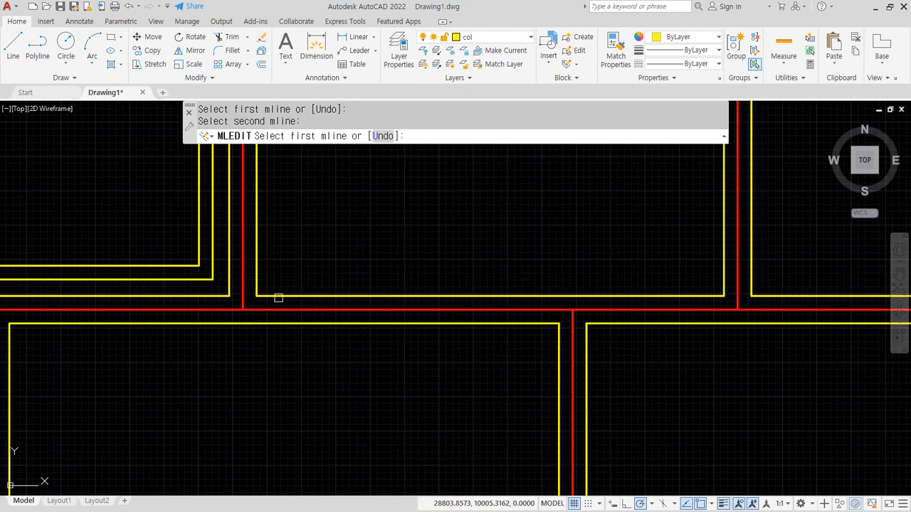
scroll(258, 334, down, 4)
scroll(240, 274, up, 6)
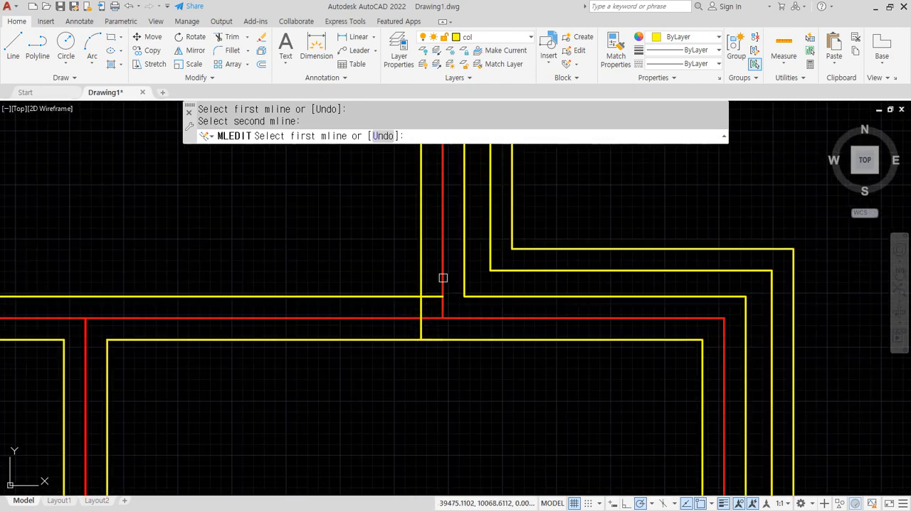
click(407, 293)
click(420, 281)
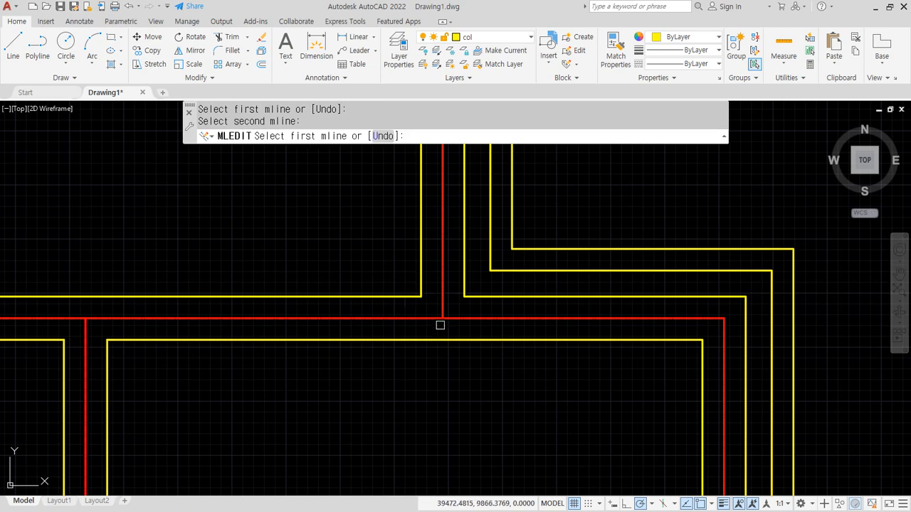
Clean up the two junctions between the small entrance room's walls and the stepped lower outer wall with Merged Tee.
scroll(419, 281, down, 3)
scroll(309, 280, up, 4)
scroll(309, 281, up, 5)
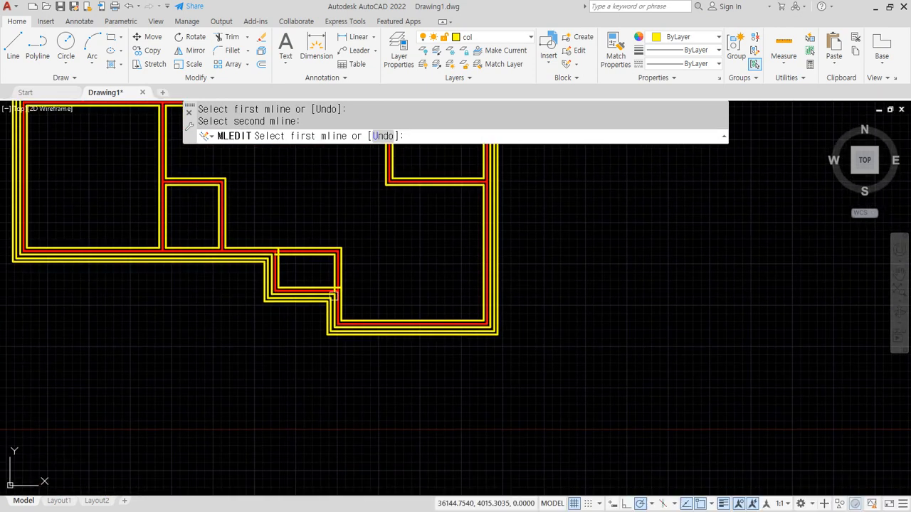
click(357, 245)
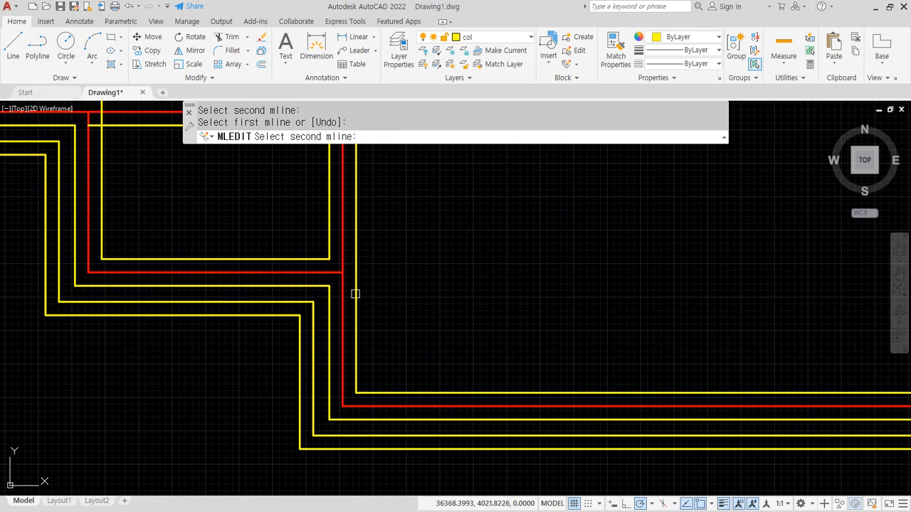
click(355, 294)
middle_drag(102, 166, 220, 292)
click(237, 225)
click(188, 223)
Check the wall junctions across the whole floor plan and end the MLEDIT command.
scroll(88, 206, down, 3)
scroll(321, 289, up, 3)
scroll(327, 287, down, 4)
middle_drag(340, 287, 325, 335)
scroll(343, 377, up, 2)
middle_drag(396, 347, 361, 438)
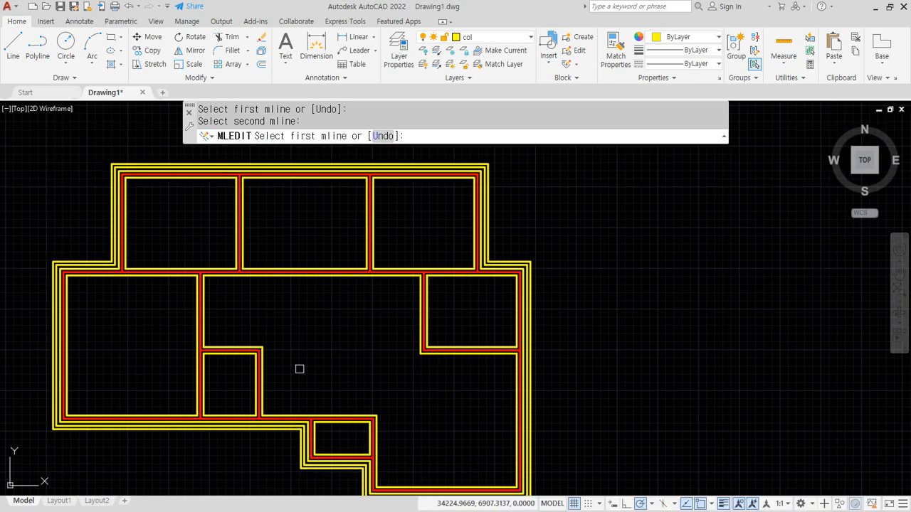
middle_drag(278, 361, 337, 329)
middle_drag(349, 273, 360, 283)
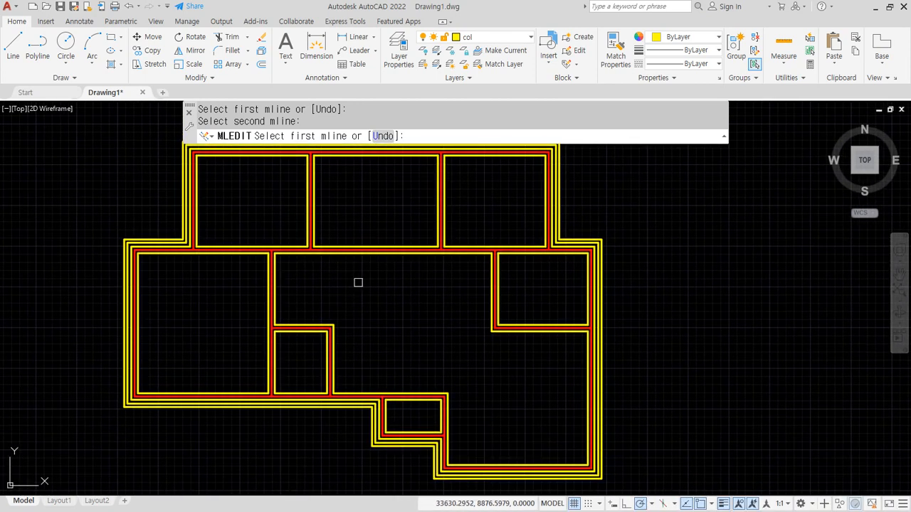
key(Escape)
Switch to Chrome and examine the master bedroom window, entrance door and bedroom door openings on the reference floor plan.
key(alt+Tab)
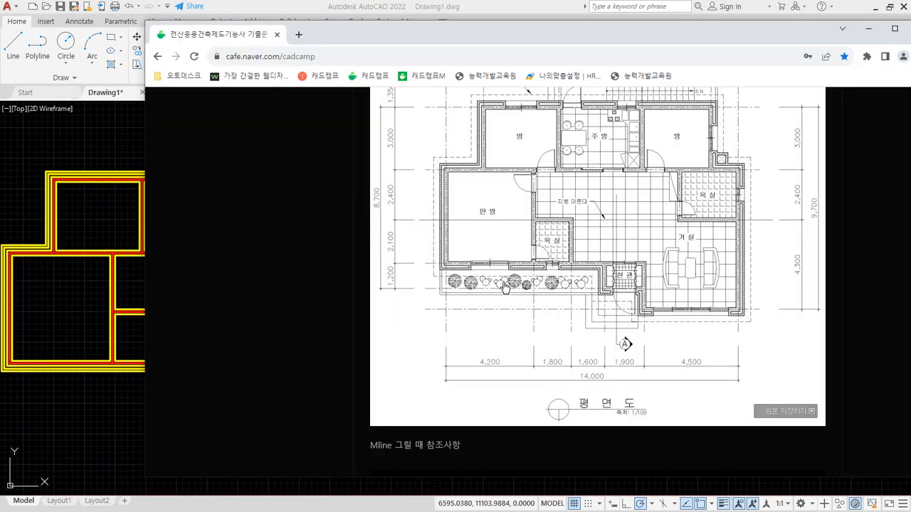
mouse_move(505, 284)
mouse_down()
mouse_move(466, 264)
mouse_move(514, 282)
mouse_up()
mouse_move(612, 299)
mouse_down()
mouse_move(597, 293)
mouse_move(638, 308)
mouse_up()
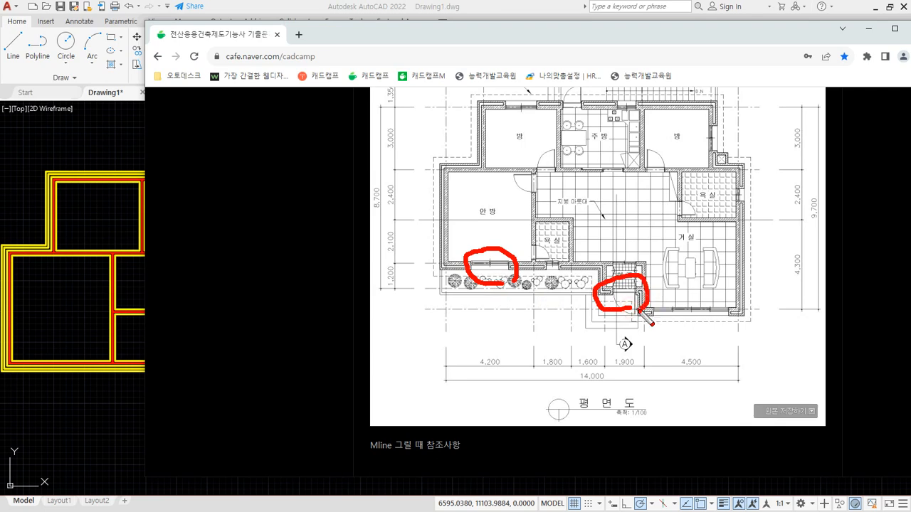
drag(541, 192, 549, 193)
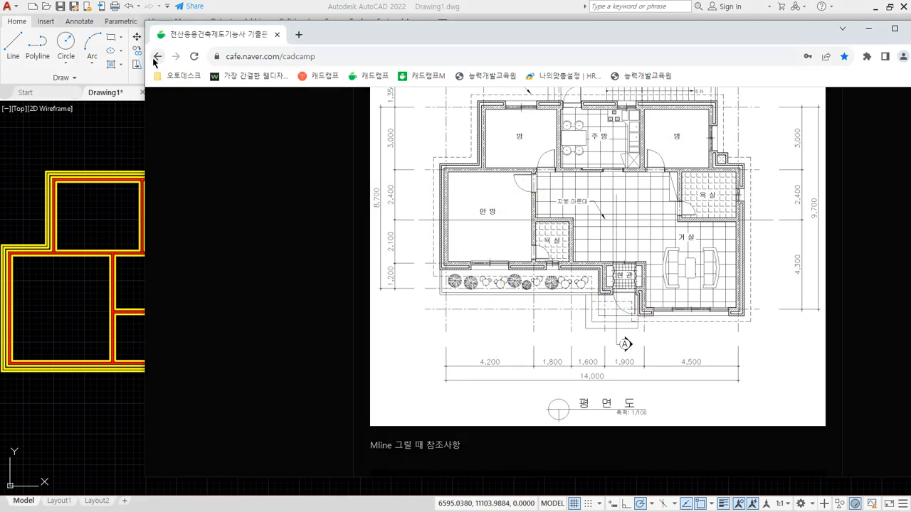
Return to the café's post list and open the window-drawing post 창문 그리기.
click(157, 56)
scroll(650, 293, down, 5)
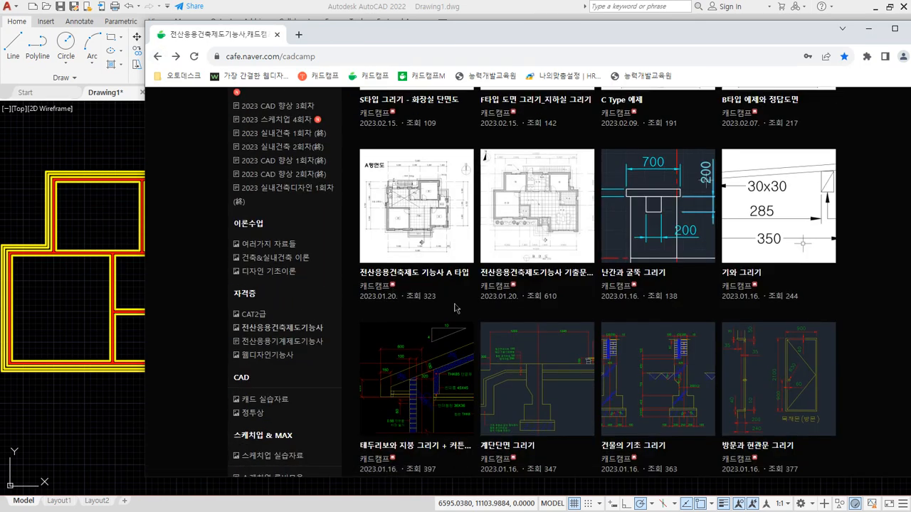
scroll(488, 315, down, 3)
click(423, 342)
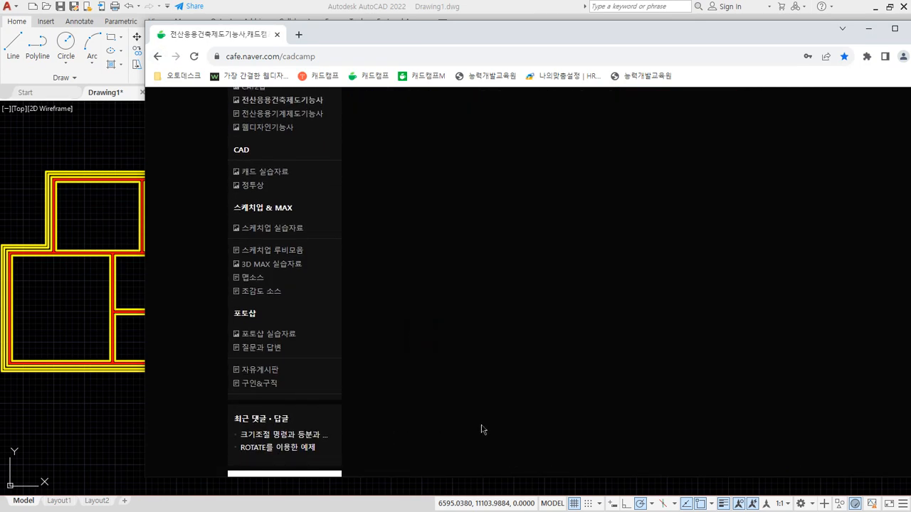
scroll(662, 427, down, 2)
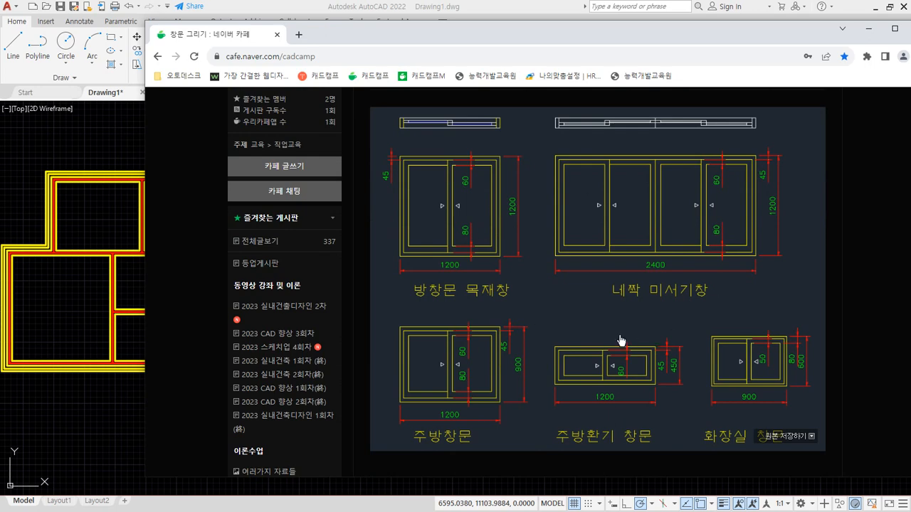
Examine the dimensioned elevations of the bedroom, four-panel sliding, kitchen, kitchen vent and bathroom windows, and the section detail below.
key(ctrl+2)
mouse_move(528, 262)
mouse_down()
mouse_move(492, 227)
mouse_move(557, 231)
mouse_move(507, 230)
mouse_up()
drag(451, 352, 741, 353)
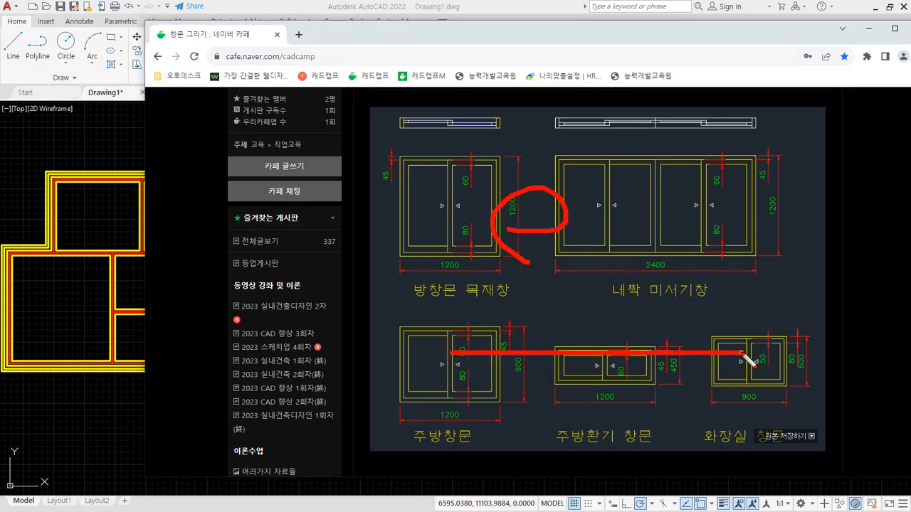
key(e)
mouse_move(461, 266)
mouse_down()
mouse_move(417, 262)
mouse_move(482, 268)
mouse_move(448, 302)
mouse_move(640, 363)
mouse_move(695, 346)
mouse_move(694, 380)
mouse_up()
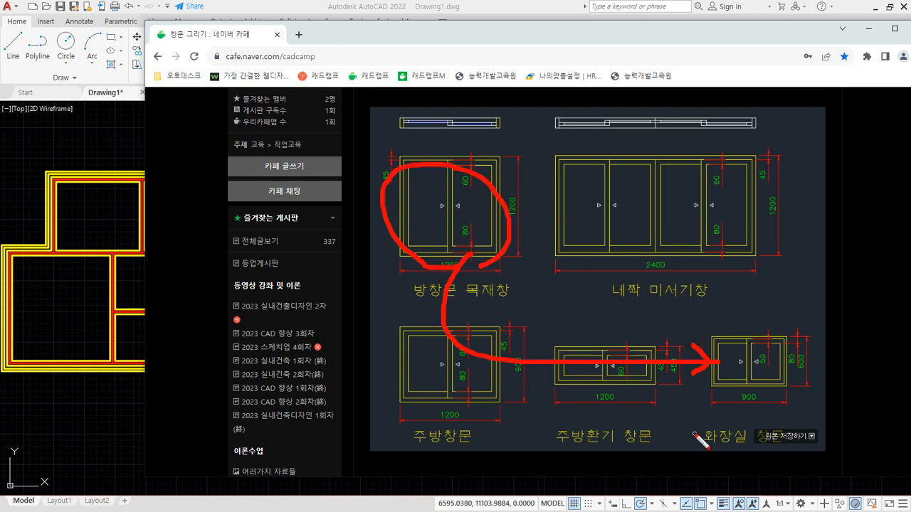
mouse_move(455, 260)
mouse_down()
mouse_move(443, 305)
mouse_move(644, 374)
mouse_move(701, 371)
mouse_up()
mouse_move(672, 302)
mouse_down()
mouse_move(552, 239)
mouse_move(730, 256)
mouse_move(653, 301)
mouse_up()
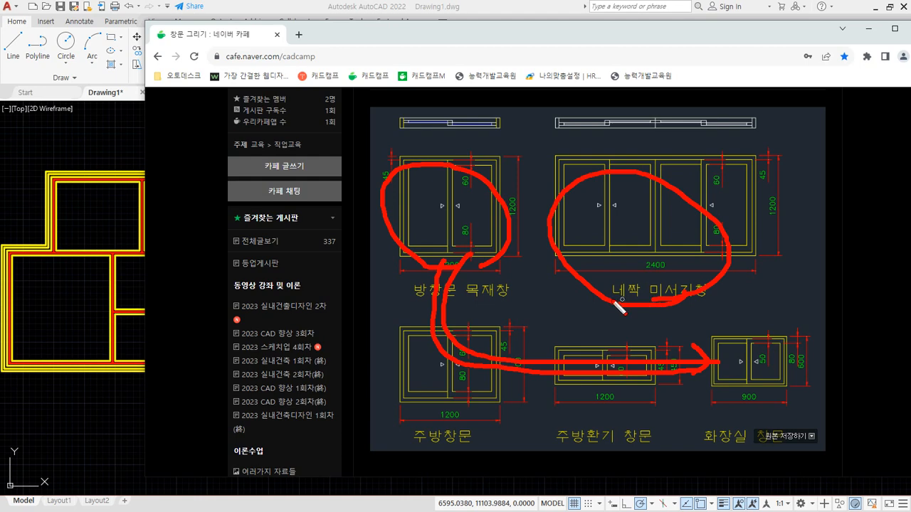
key(Escape)
click(504, 36)
key(ctrl+2)
mouse_move(484, 248)
mouse_down()
mouse_move(450, 266)
mouse_move(464, 149)
mouse_move(432, 282)
mouse_up()
key(Escape)
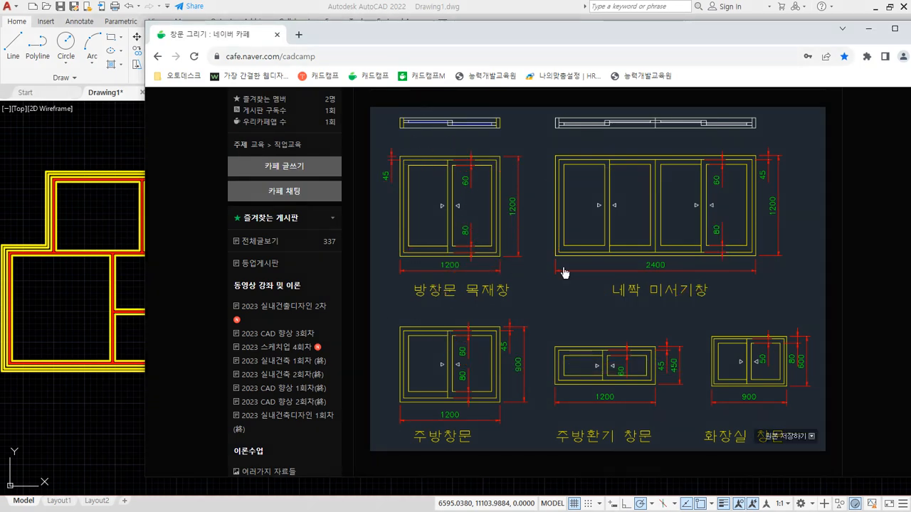
scroll(464, 251, up, 2)
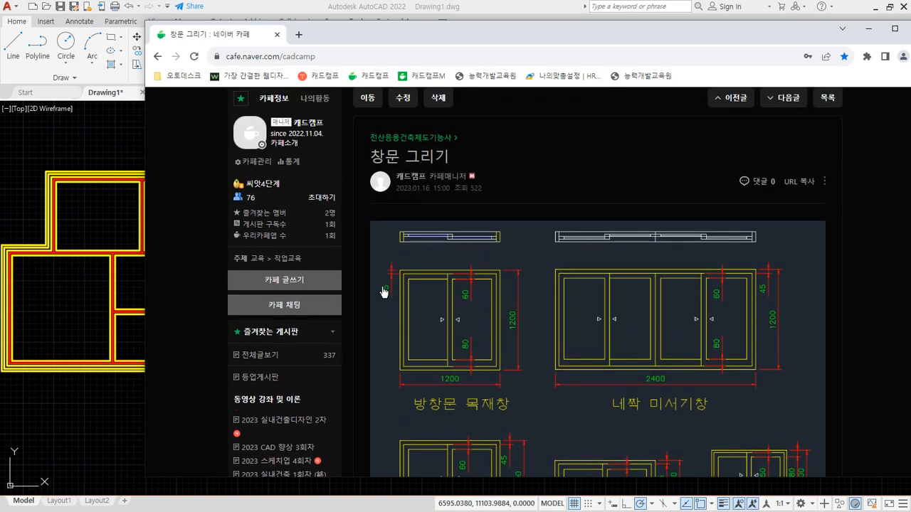
scroll(380, 325, down, 5)
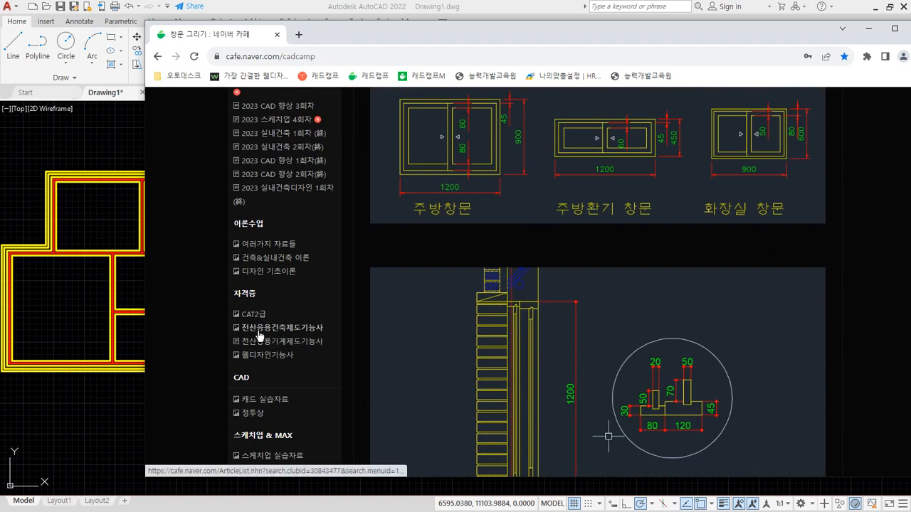
Open the 창문 그리기 post from the 전산응용건축제도기능사 board and review the bedroom and four-panel window elevations.
key(ctrl+2)
click(259, 333)
scroll(498, 342, down, 8)
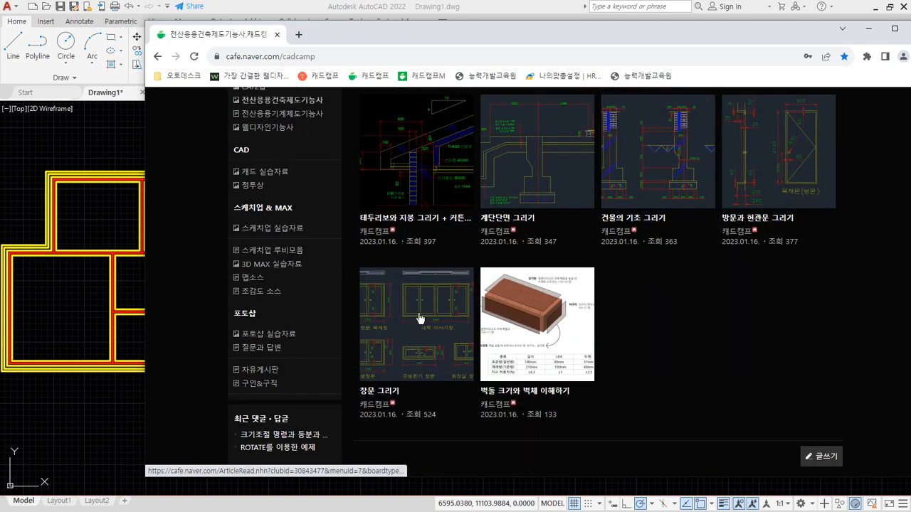
click(419, 319)
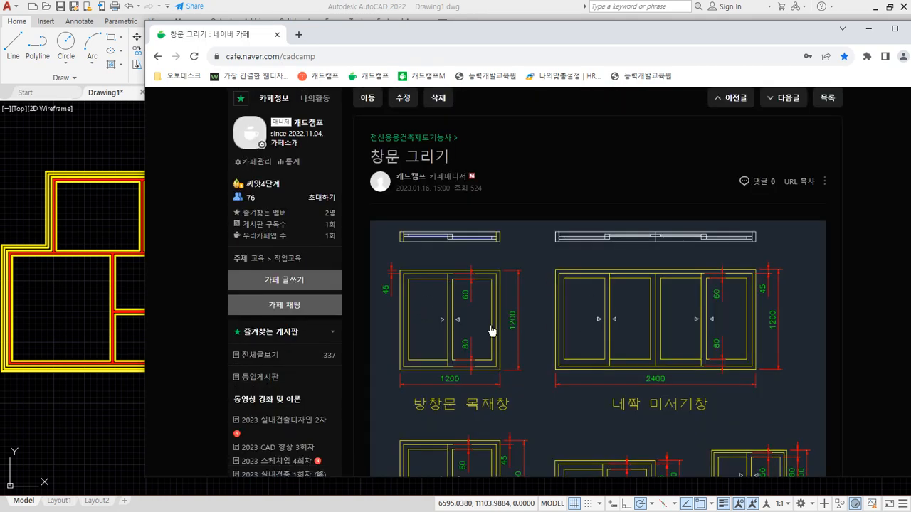
drag(520, 39, 315, 38)
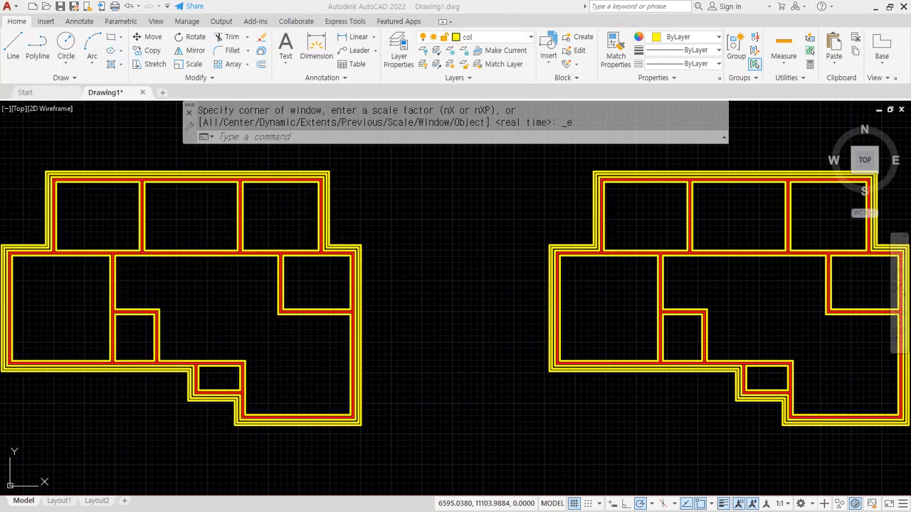
Switch to AutoCAD and draw a 1200 by 1200 rectangle in the empty area beyond the floor plans.
mouse_move(386, 183)
middle_down()
mouse_move(330, 301)
mouse_move(217, 311)
middle_up()
scroll(167, 275, up, 6)
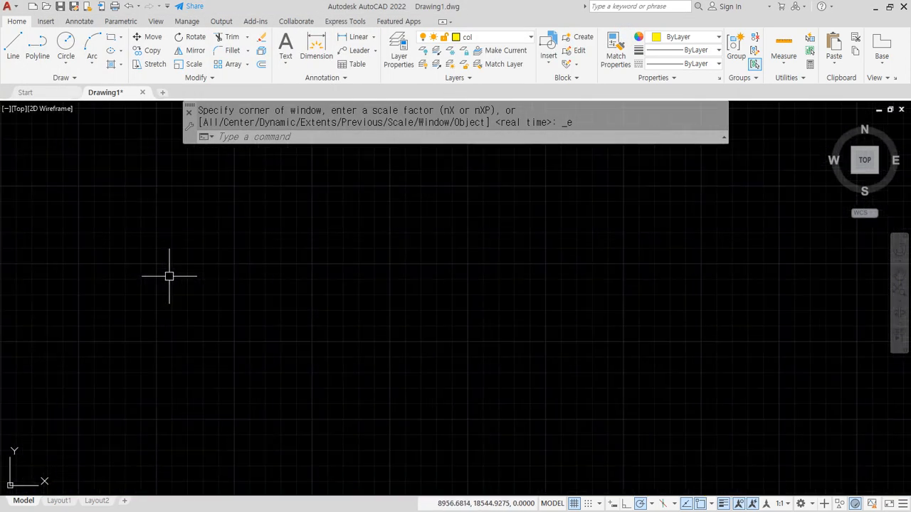
text(rec)
key(Return)
click(140, 358)
text(@1200,120)
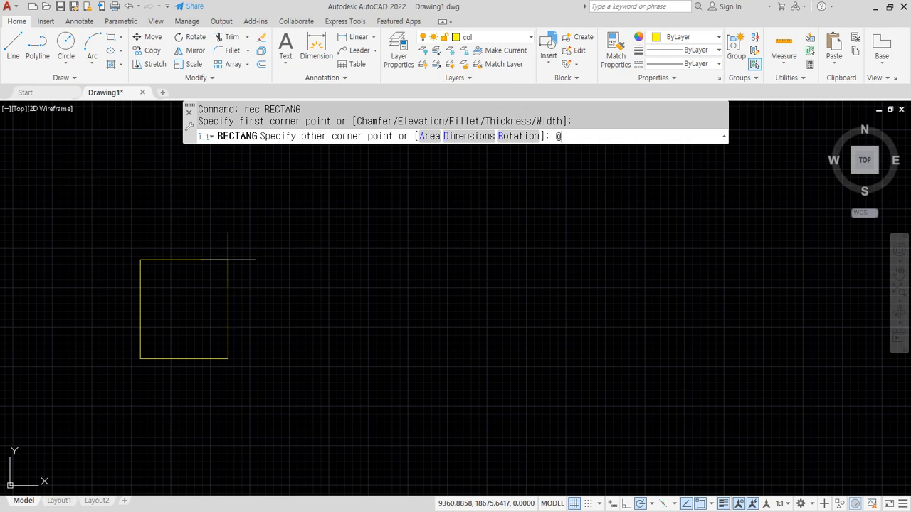
text(0)
key(Return)
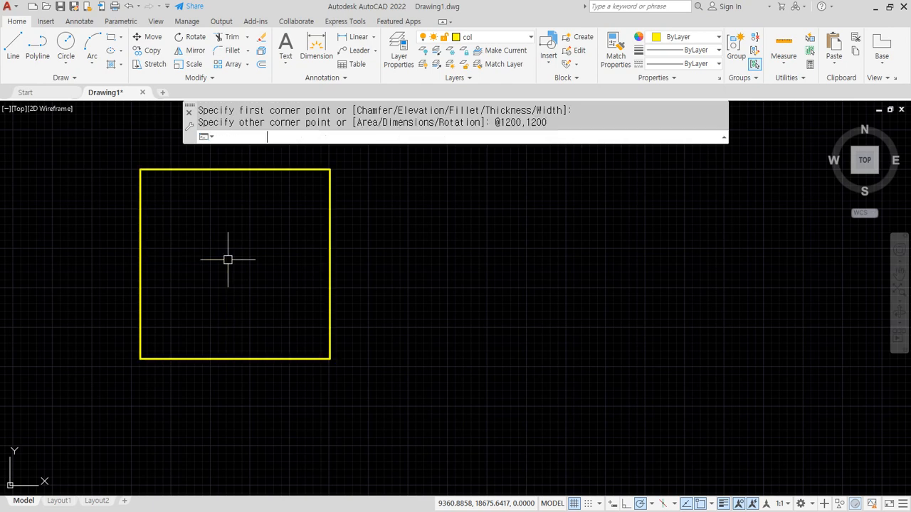
mouse_move(228, 258)
middle_down()
mouse_move(332, 319)
mouse_move(308, 355)
middle_up()
scroll(306, 358, up, 2)
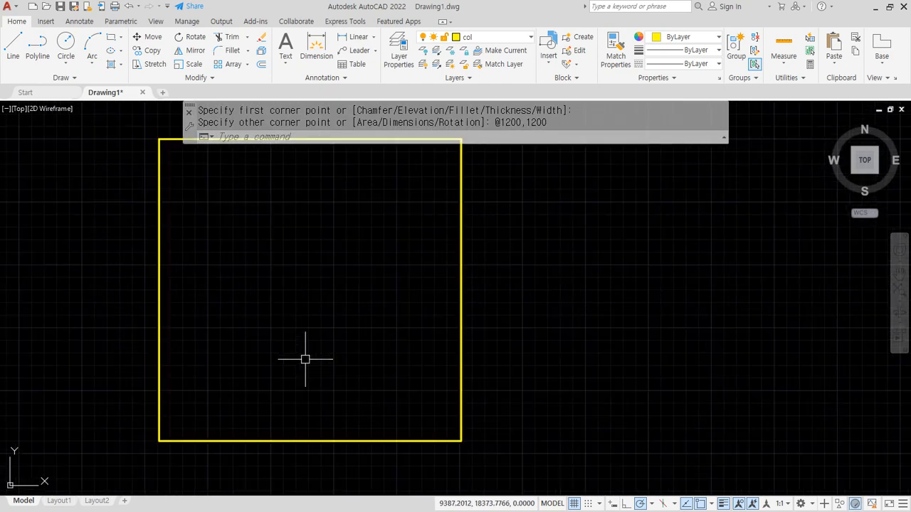
scroll(319, 368, down, 2)
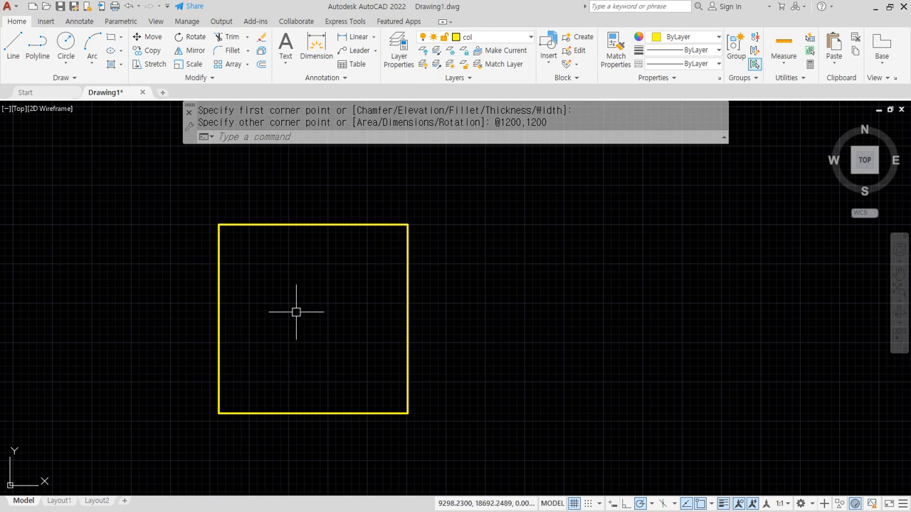
drag(303, 211, 304, 238)
mouse_move(276, 158)
mouse_down()
mouse_move(277, 173)
mouse_move(360, 164)
mouse_up()
drag(217, 217, 277, 190)
drag(408, 226, 363, 209)
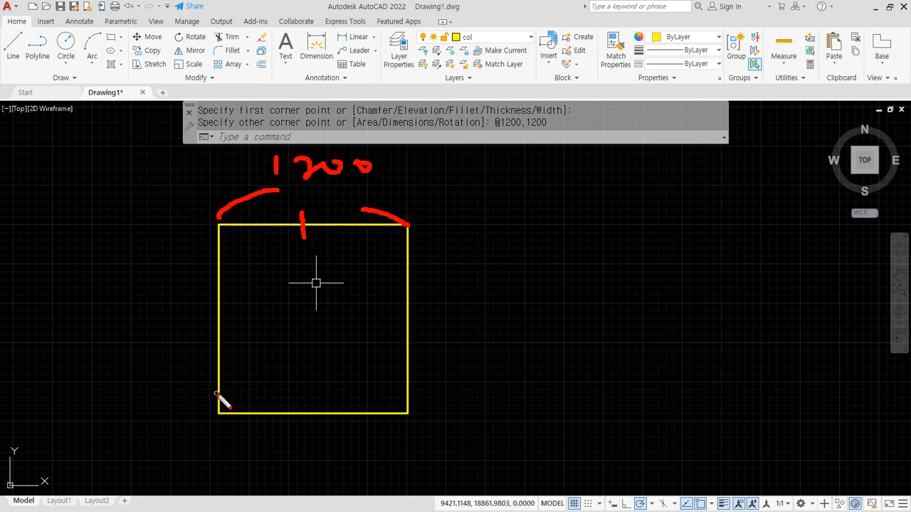
drag(411, 228, 445, 292)
drag(437, 348, 420, 407)
drag(466, 283, 473, 329)
drag(481, 306, 544, 294)
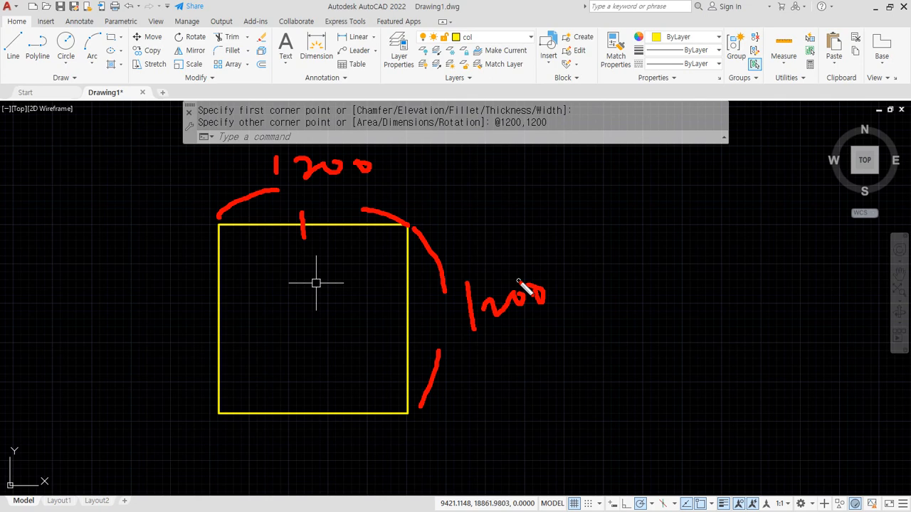
drag(607, 229, 644, 250)
mouse_move(660, 212)
mouse_down()
mouse_move(701, 239)
mouse_move(681, 246)
mouse_up()
drag(711, 217, 736, 217)
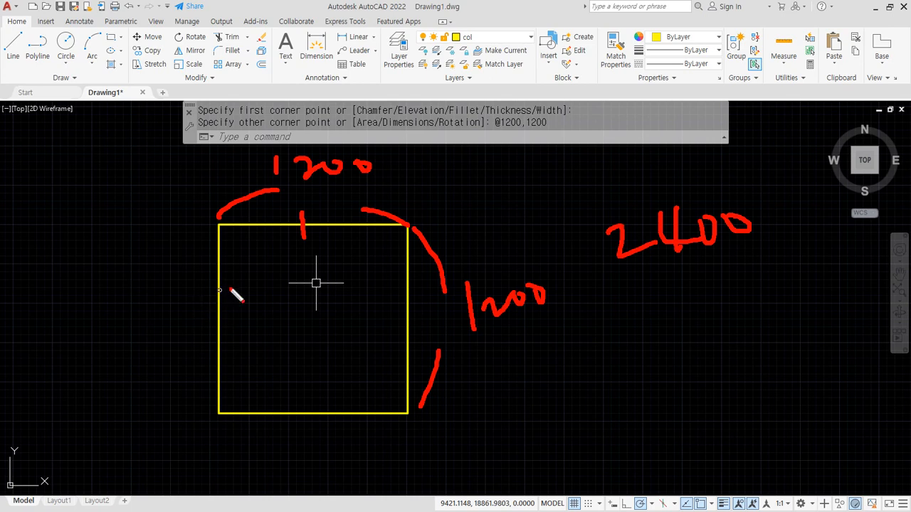
mouse_move(211, 461)
mouse_down()
mouse_move(259, 111)
mouse_move(559, 386)
mouse_move(206, 415)
mouse_move(199, 407)
mouse_up()
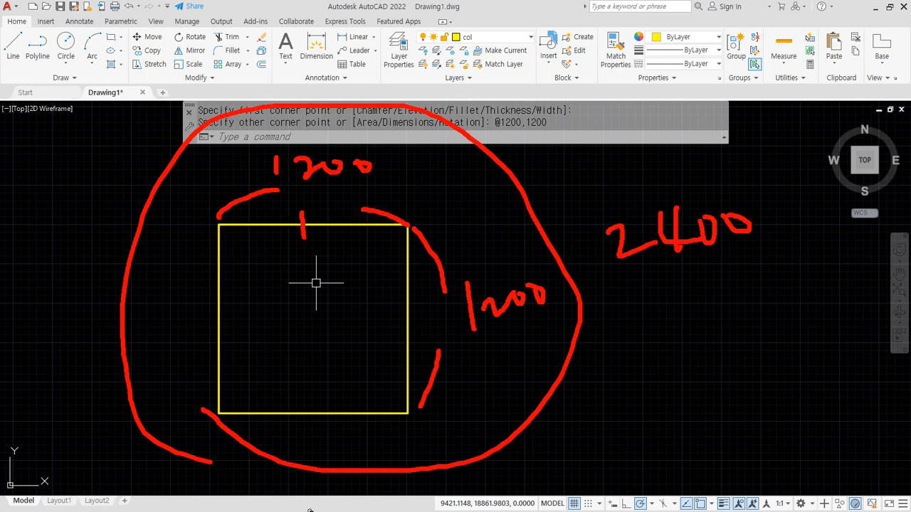
key(Escape)
scroll(325, 294, up, 4)
scroll(325, 293, down, 2)
middle_drag(327, 294, 392, 295)
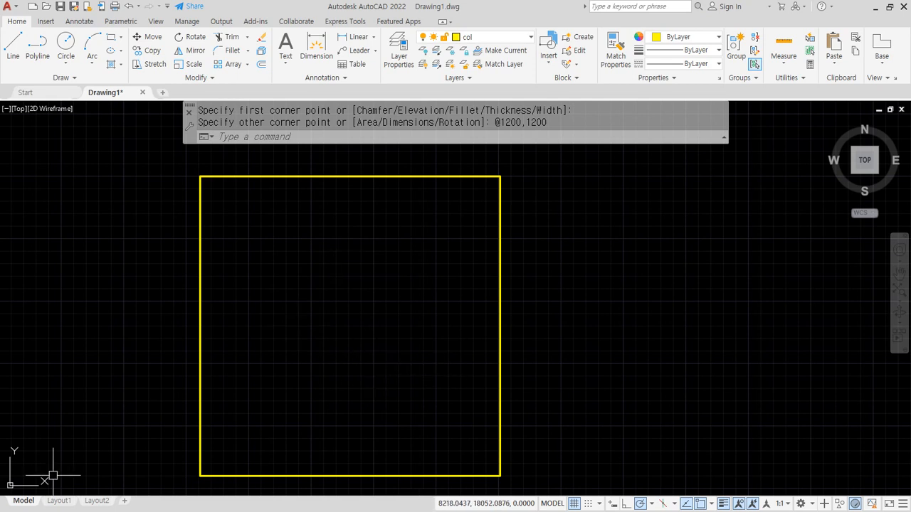
Switch to Notepad and add the line 개구부 below the 치장벽 100mm note.
key(alt+Tab)
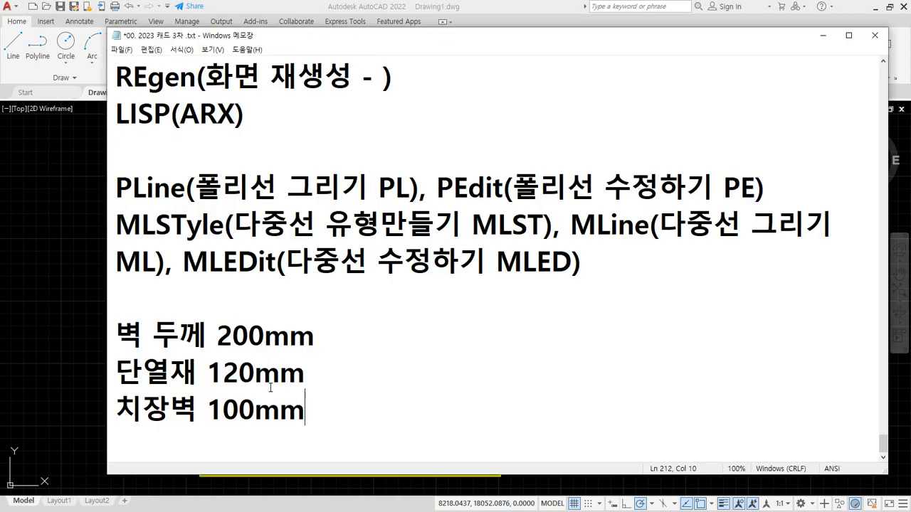
key(Return)
text(개구부)
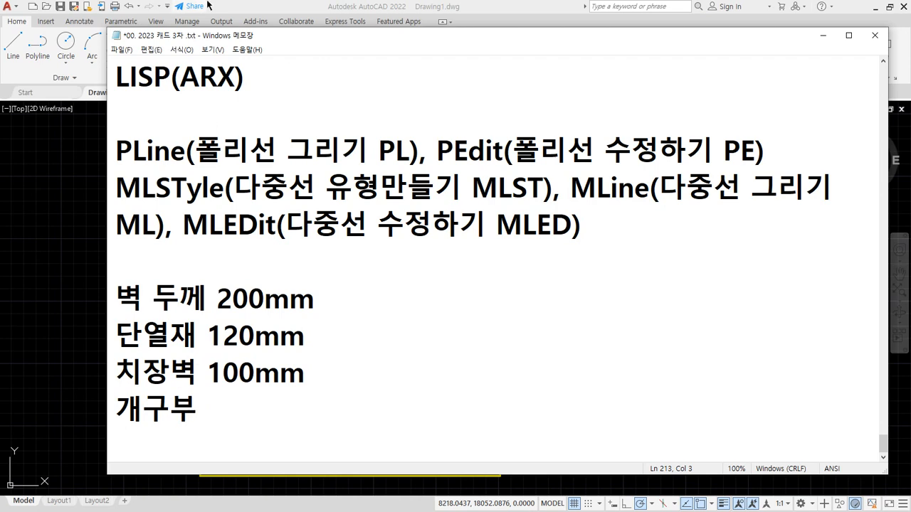
Return to AutoCAD and offset the 1200 by 1200 window rectangle inward by 45.
click(240, 5)
text(o)
key(Return)
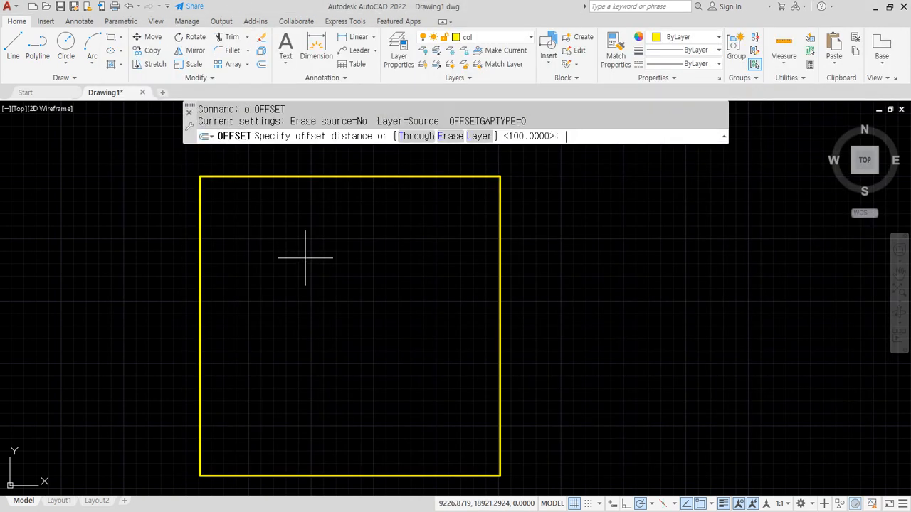
text(45)
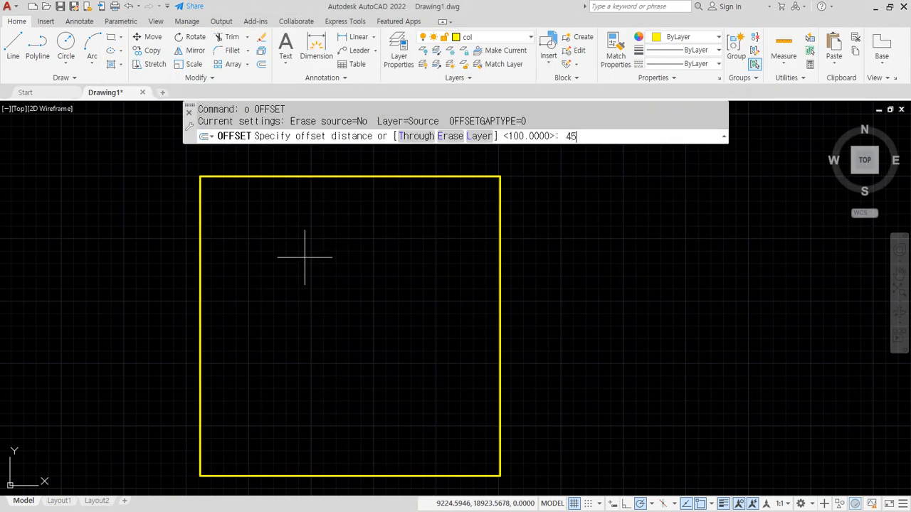
key(Return)
click(285, 176)
click(299, 258)
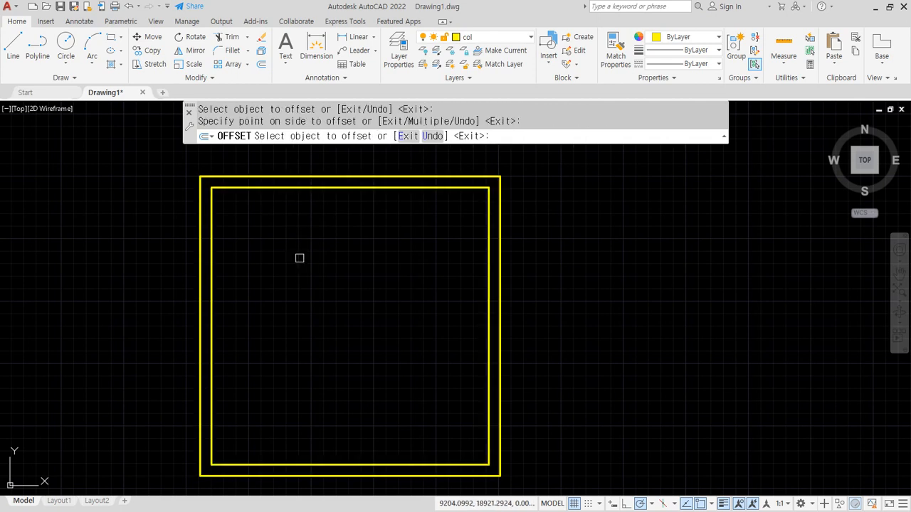
key(Return)
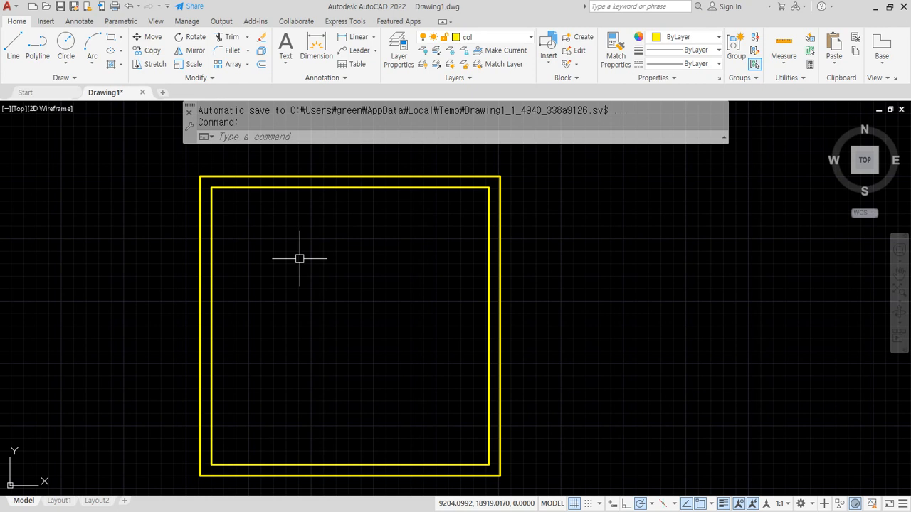
Offset the window's inner frame rectangle inward by 60 to form the sash outline.
text(o)
key(Return)
text(60)
key(Return)
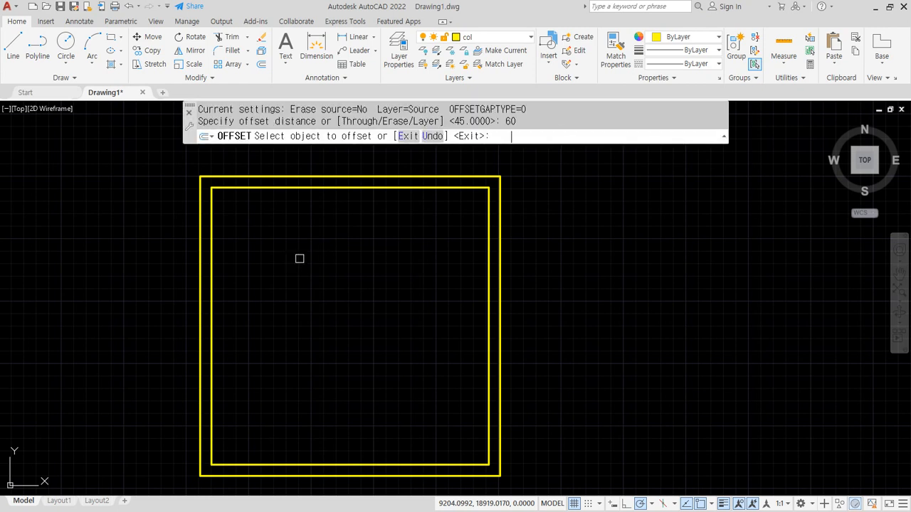
click(325, 189)
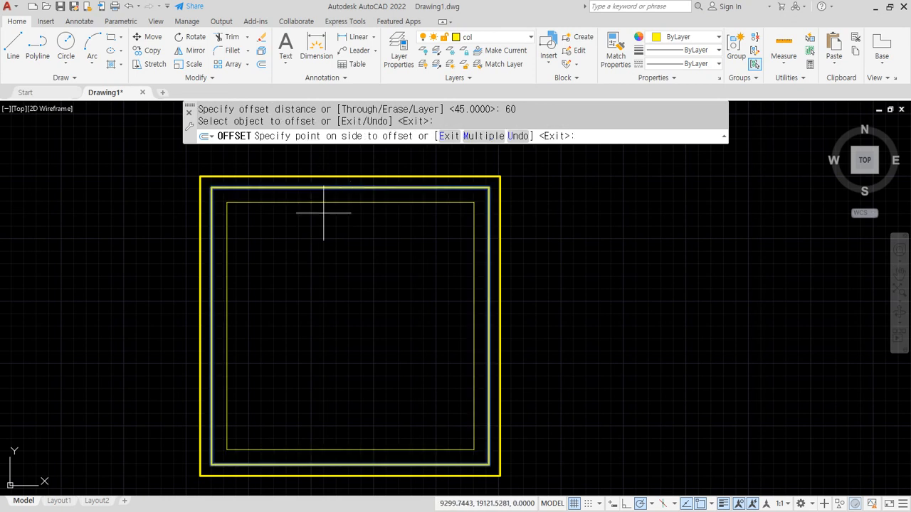
click(303, 311)
key(Return)
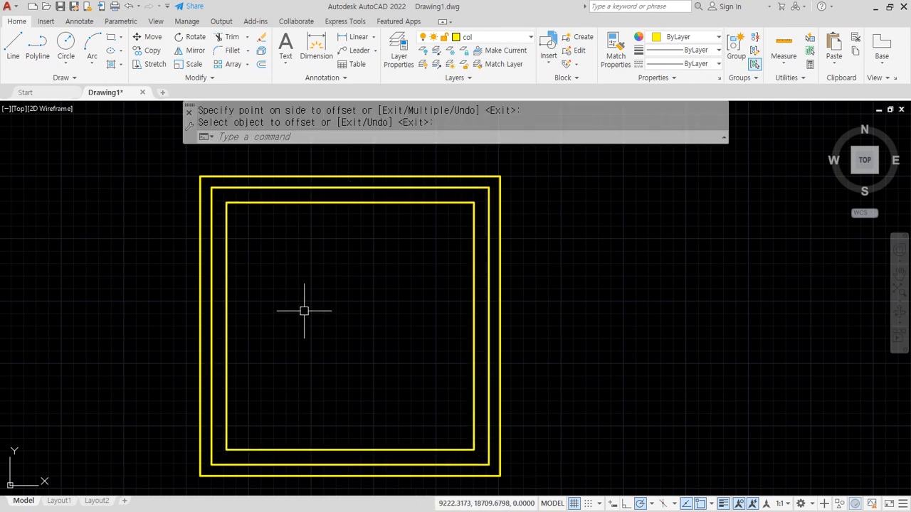
Draw a vertical line between the top and bottom midpoints of the window's middle rectangle.
text(l)
key(Return)
click(350, 189)
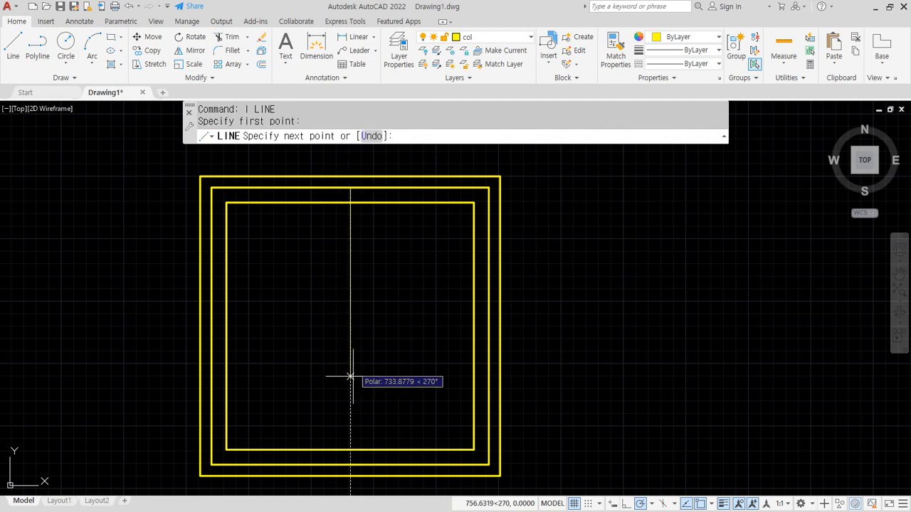
click(350, 464)
key(Return)
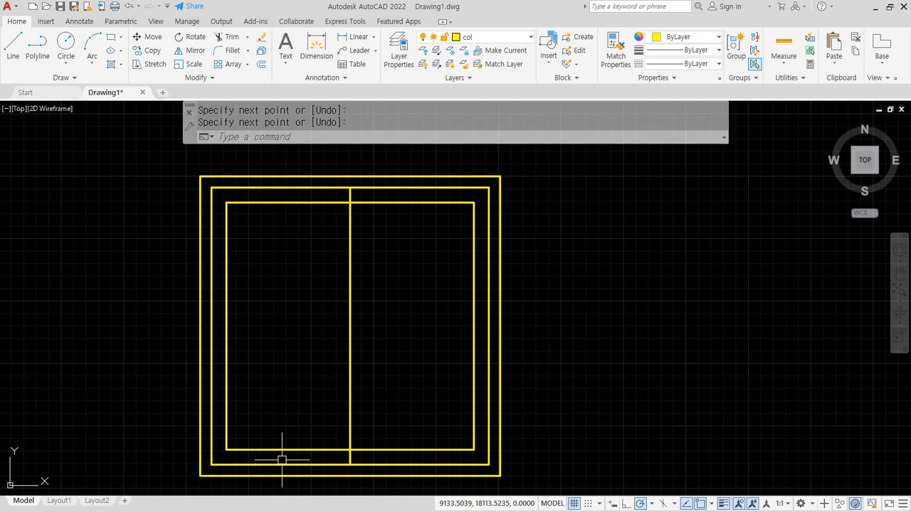
Offset the window's vertical centre line by 30 to each side.
text(OFFSET)
text(0)
key(Return)
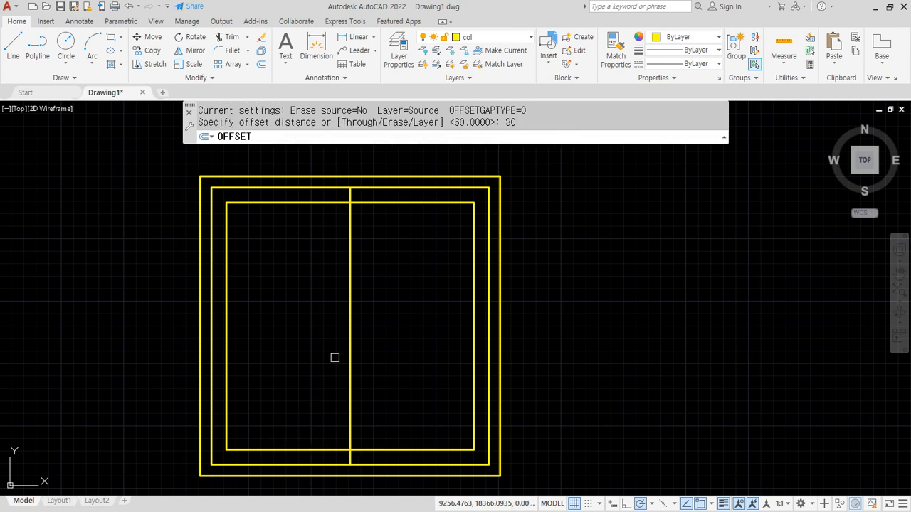
click(349, 298)
click(286, 291)
click(354, 274)
click(366, 244)
scroll(349, 203, up, 5)
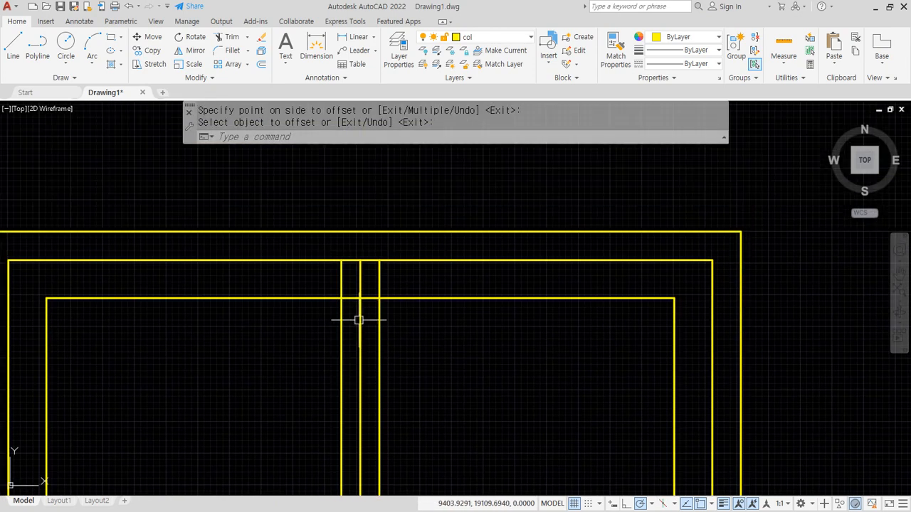
key(Return)
Erase the original vertical centre line between the two offset lines.
click(359, 334)
text(e)
key(Return)
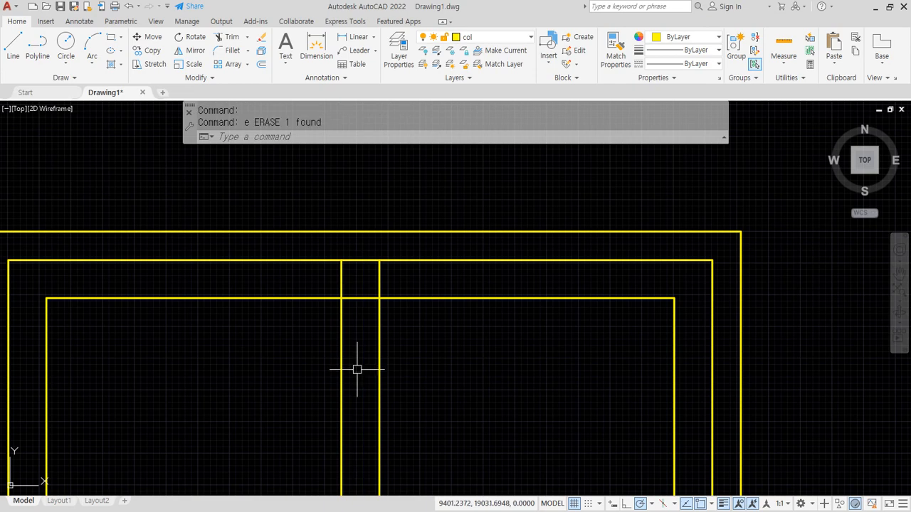
Trim the right offset line beyond the innermost rectangle and that rectangle's segments between the two vertical lines.
text(tr)
key(Return)
key(Return)
click(379, 279)
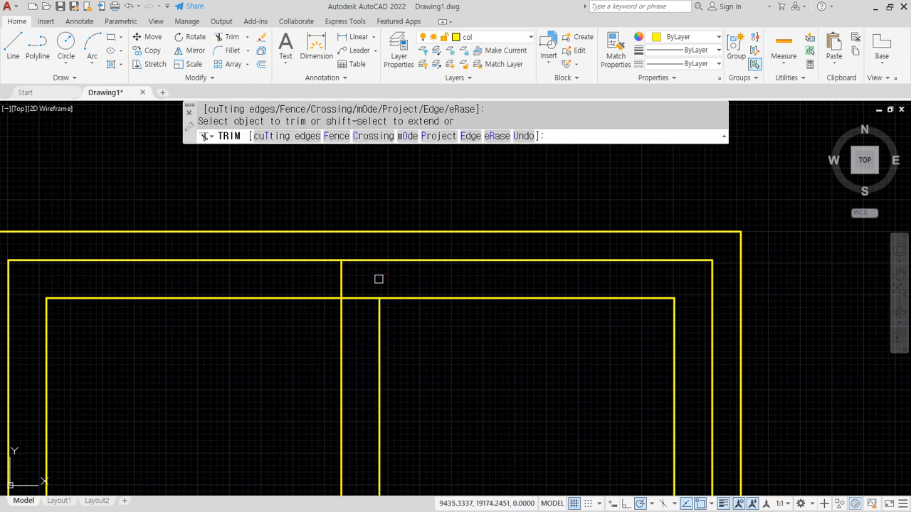
scroll(356, 310, down, 5)
scroll(306, 378, up, 5)
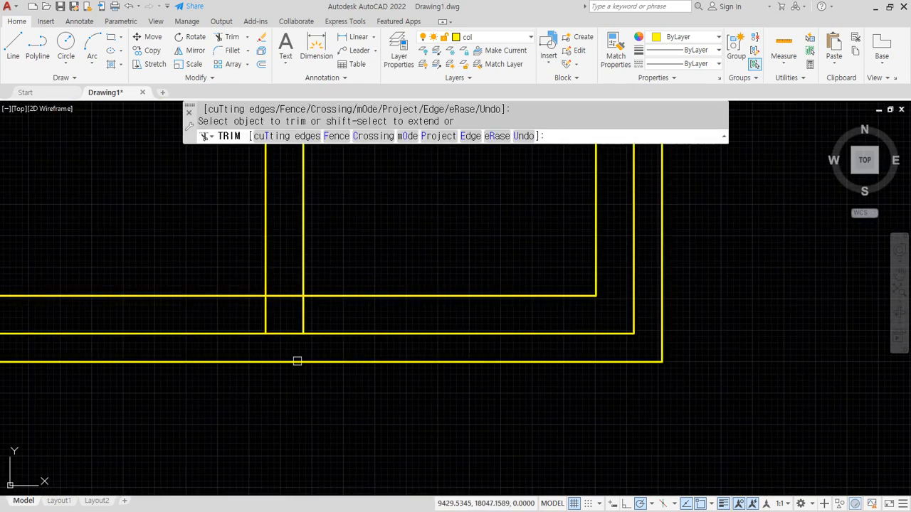
click(286, 296)
click(303, 313)
scroll(304, 314, down, 5)
key(Return)
middle_drag(331, 287, 362, 340)
mouse_move(372, 403)
mouse_down()
mouse_move(326, 388)
mouse_move(335, 189)
mouse_move(444, 364)
mouse_move(387, 392)
mouse_up()
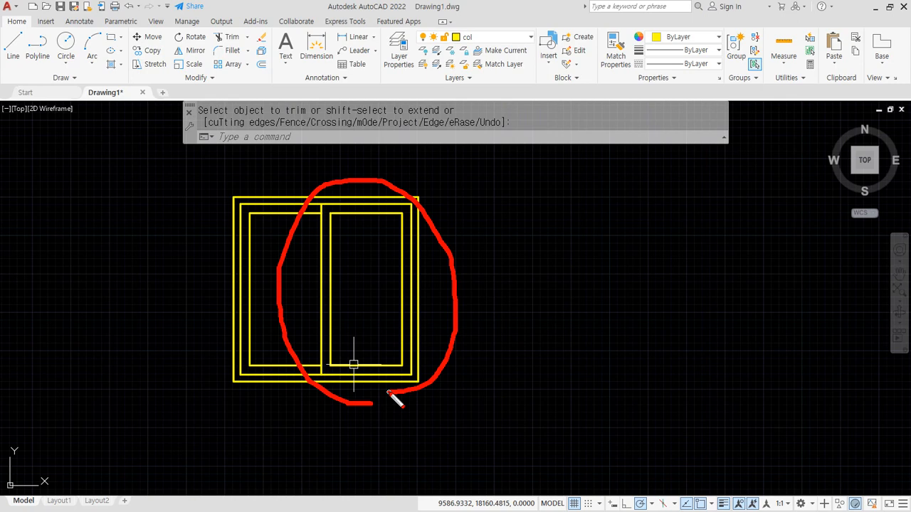
key(Escape)
scroll(326, 255, up, 2)
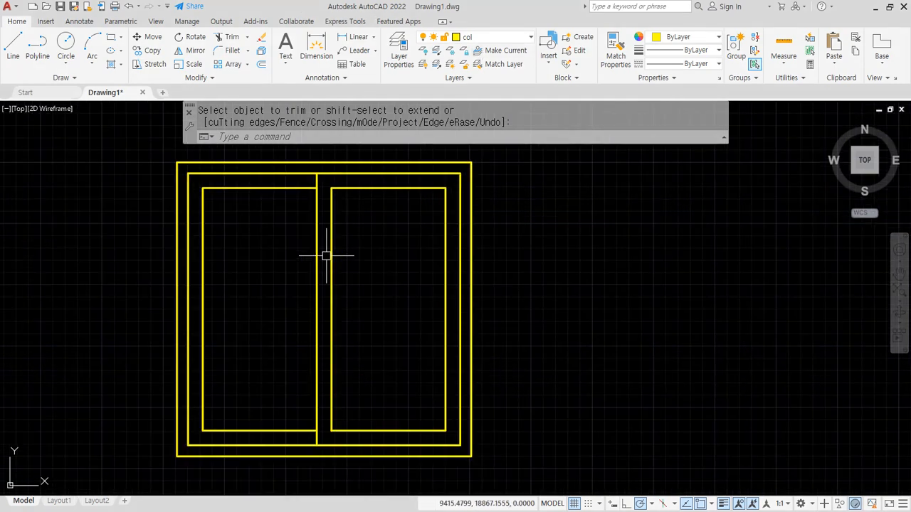
scroll(613, 382, down, 2)
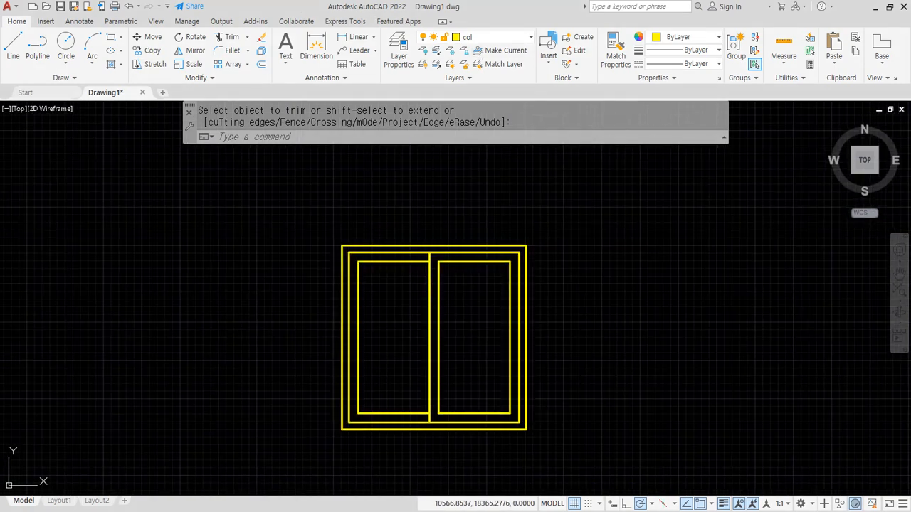
Draw a 2400 by 1200 rectangle to the right of the finished two-panel window.
middle_drag(613, 381, 306, 336)
text(RECTANG)
key(Return)
click(287, 382)
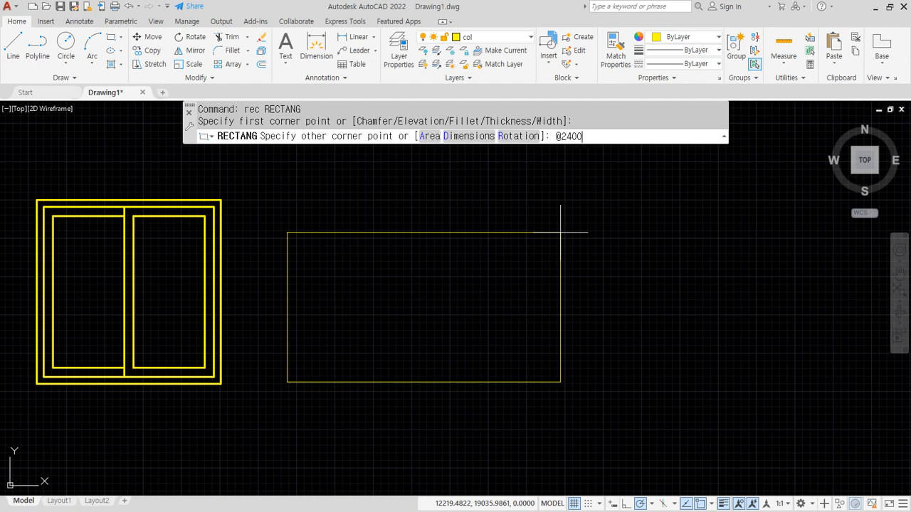
text(@2400,1200)
key(Return)
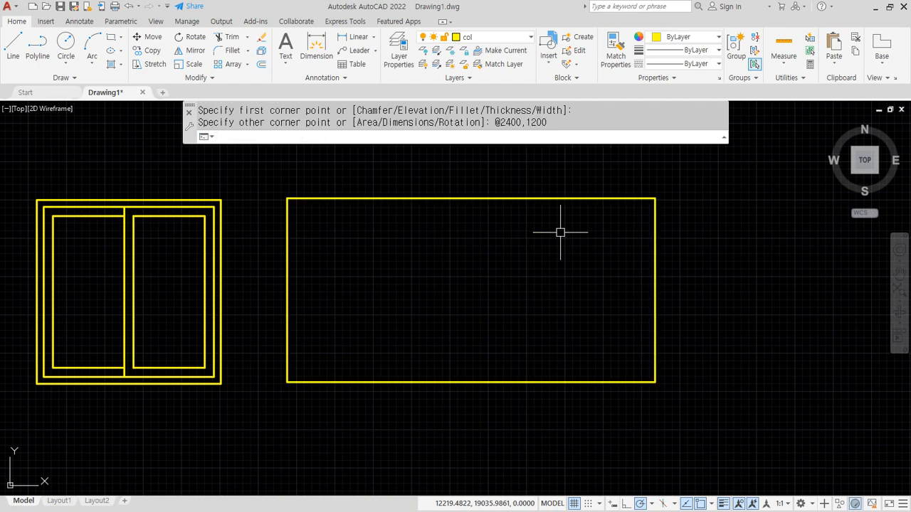
Offset the 2400 by 1200 rectangle inward by 45 for the window frame.
key(Return)
text(45)
key(Return)
click(533, 198)
click(525, 240)
key(Return)
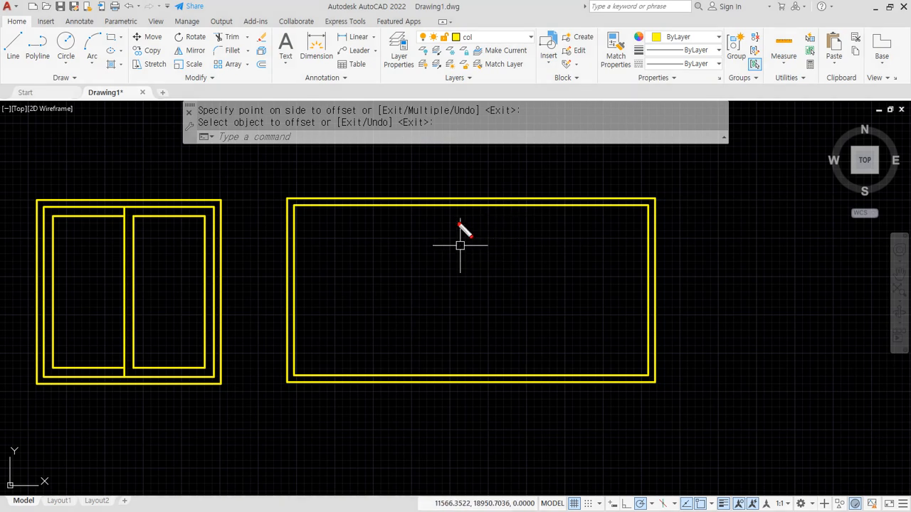
drag(476, 170, 474, 450)
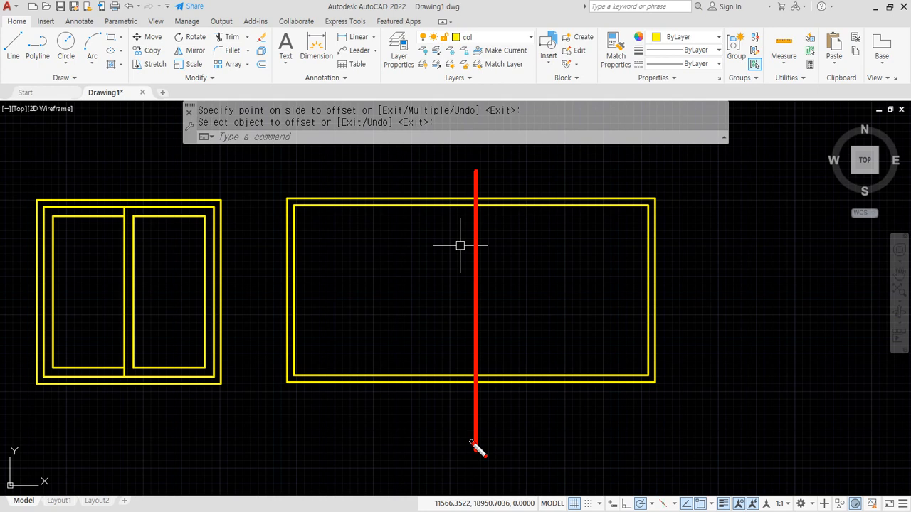
mouse_move(603, 277)
mouse_down()
mouse_move(553, 256)
mouse_move(591, 295)
mouse_up()
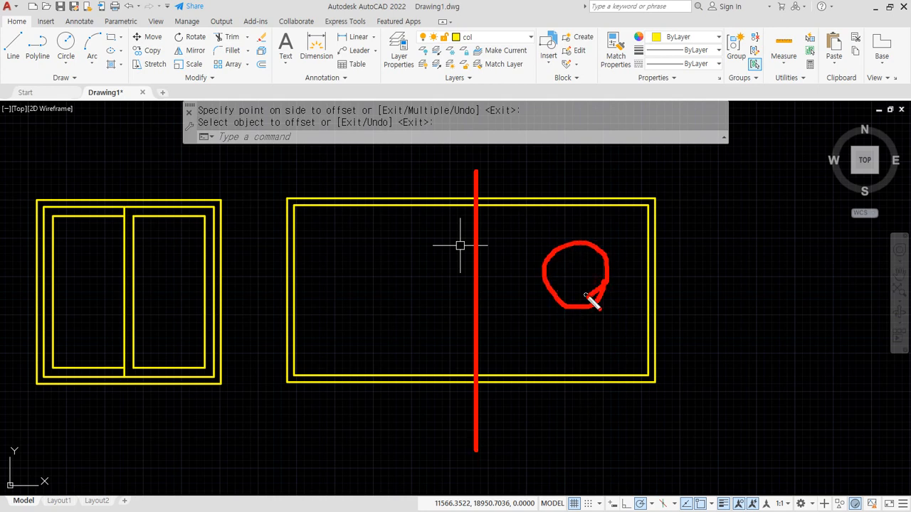
mouse_move(390, 310)
mouse_down()
mouse_move(376, 245)
mouse_move(409, 309)
mouse_up()
drag(467, 172, 468, 414)
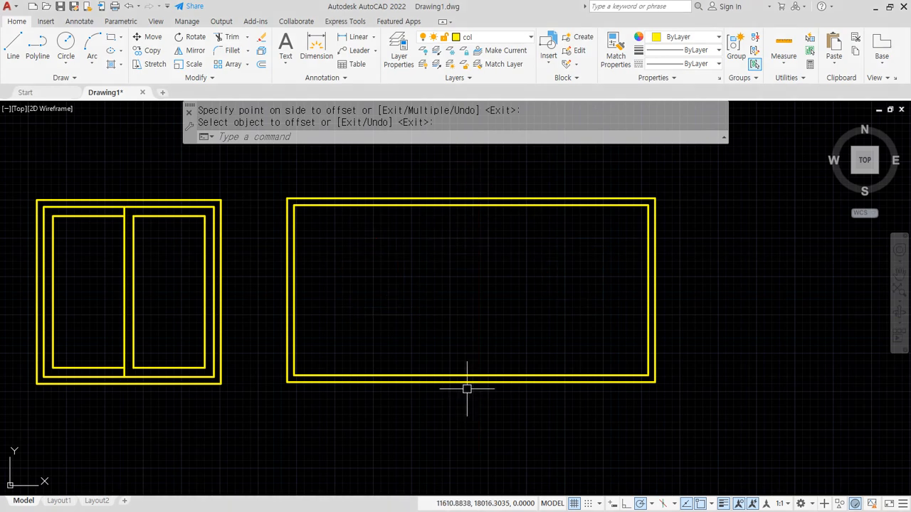
Draw a rectangle over the wide window's right half, from the inner frame's upper-right corner to the midpoint of its bottom edge.
key(Escape)
key(Escape)
text(rec)
key(Return)
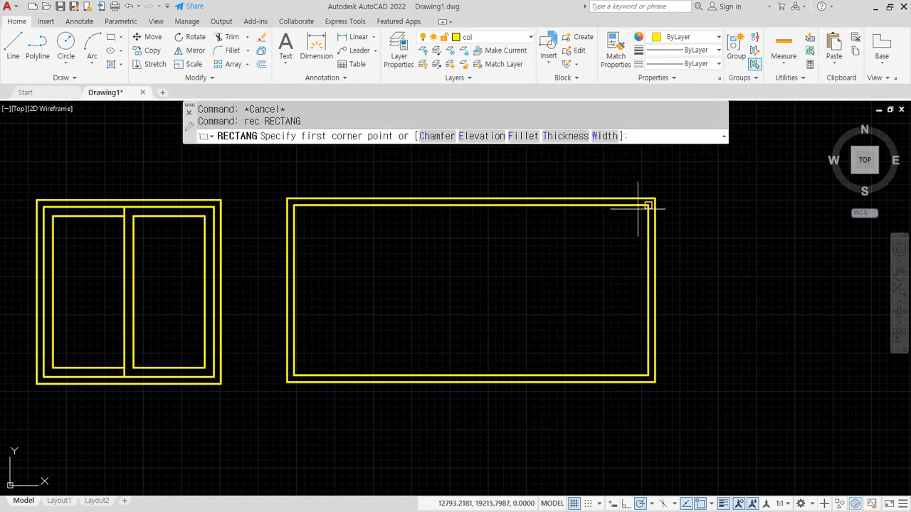
click(647, 206)
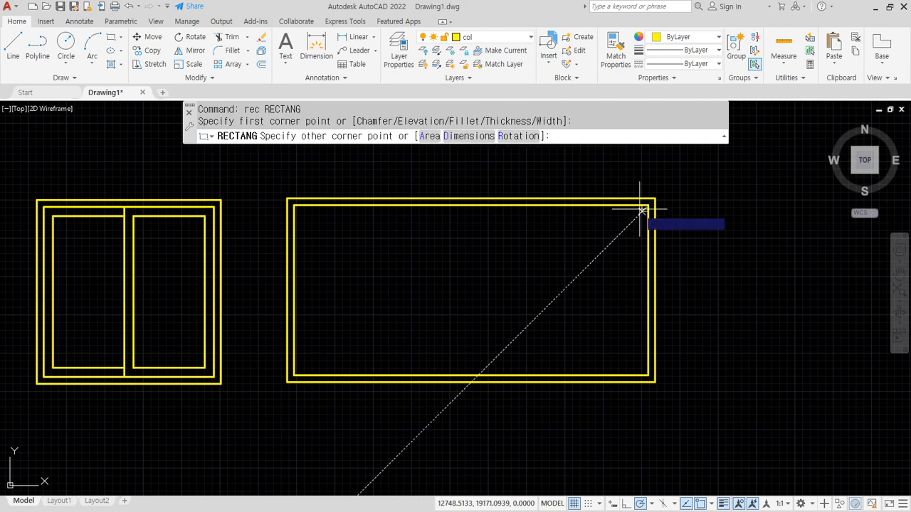
click(461, 372)
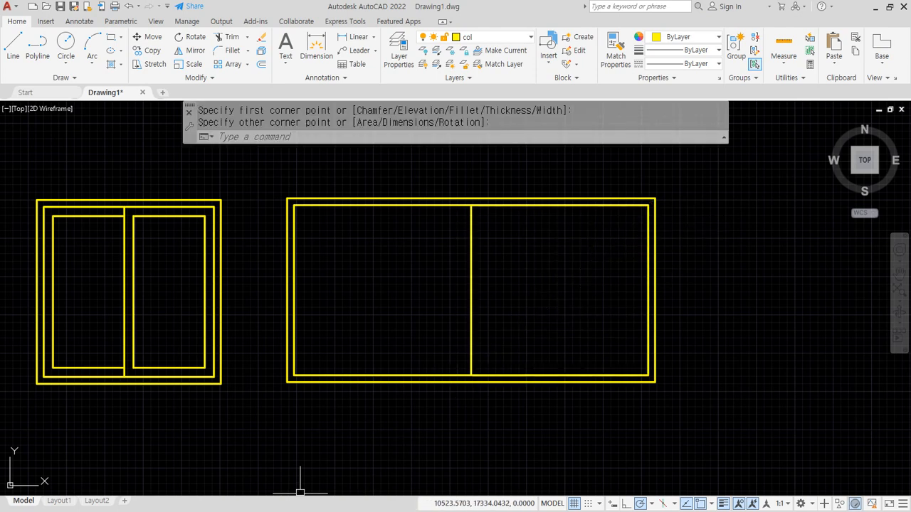
Offset the right-half rectangle inward by 60 for the sash frame.
text(o)
key(Return)
text(60)
key(Return)
click(471, 292)
click(565, 297)
key(Return)
Draw a vertical line through the right-half rectangle, from its top edge's midpoint to its bottom edge's midpoint.
text(l)
key(Return)
click(560, 204)
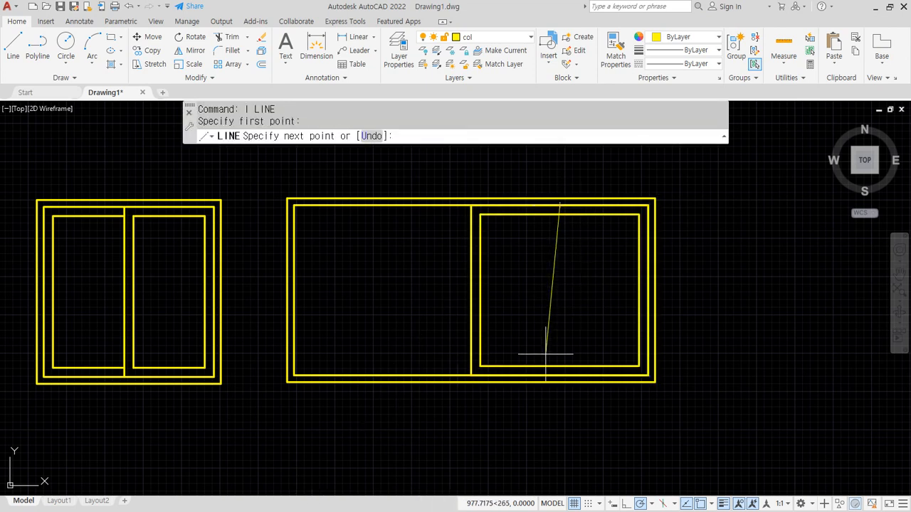
click(560, 373)
key(Return)
Offset the right half's vertical centre line by 30 to both sides.
text(o)
key(Return)
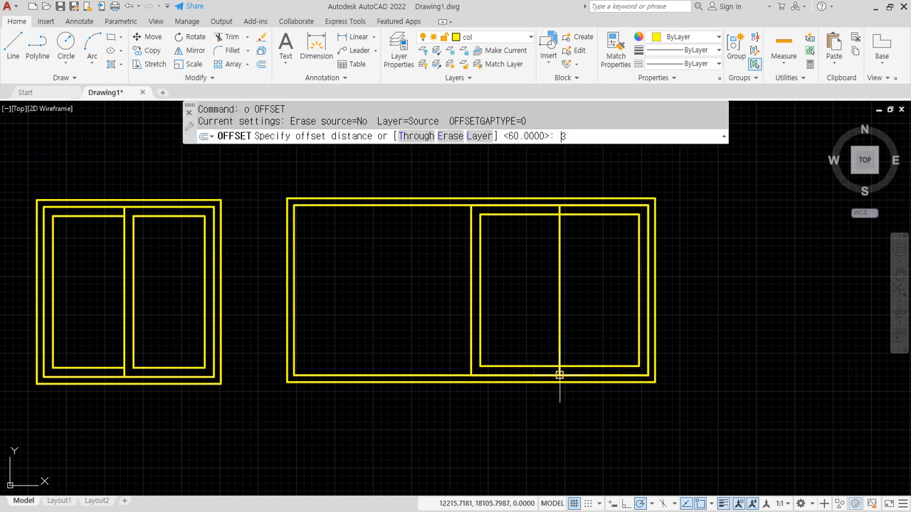
text(30)
key(Return)
click(561, 317)
click(585, 305)
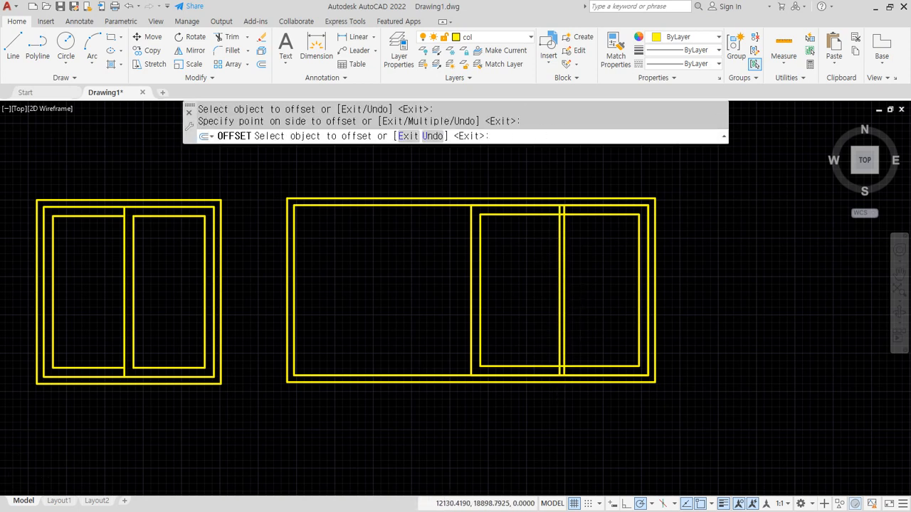
scroll(546, 254, up, 2)
click(564, 232)
click(530, 226)
key(Return)
Erase the original centre line between the two offset lines in the window's right half.
scroll(588, 213, up, 2)
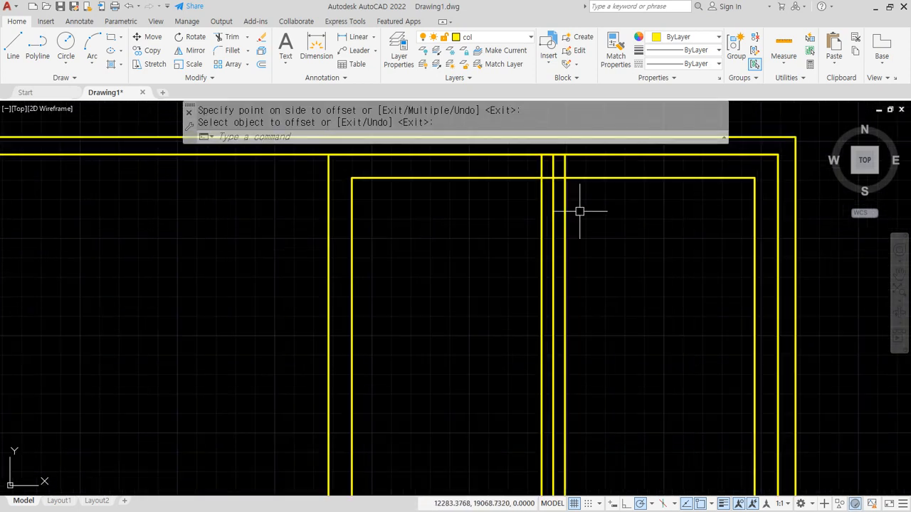
click(553, 202)
key(Delete)
Trim the right offset line beyond the sash rectangle and the rectangle's top and bottom segments between the two vertical lines.
text(tr)
key(Return)
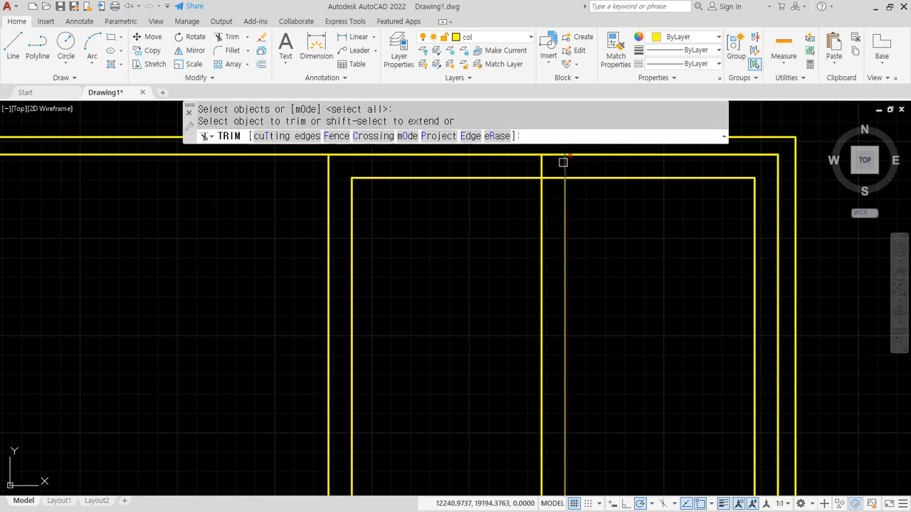
click(552, 177)
click(552, 175)
scroll(583, 270, down, 2)
middle_drag(580, 435, 531, 329)
scroll(527, 367, up, 2)
click(505, 332)
click(521, 347)
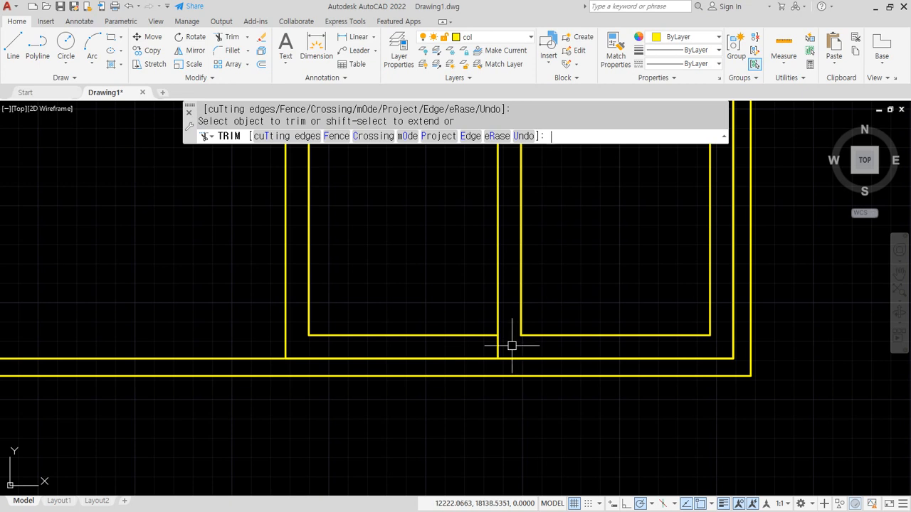
key(Return)
Mirror the right half's sash panels about the window's vertical centre line, keeping the originals, to make four panels.
scroll(511, 346, down, 4)
text(mi)
key(Return)
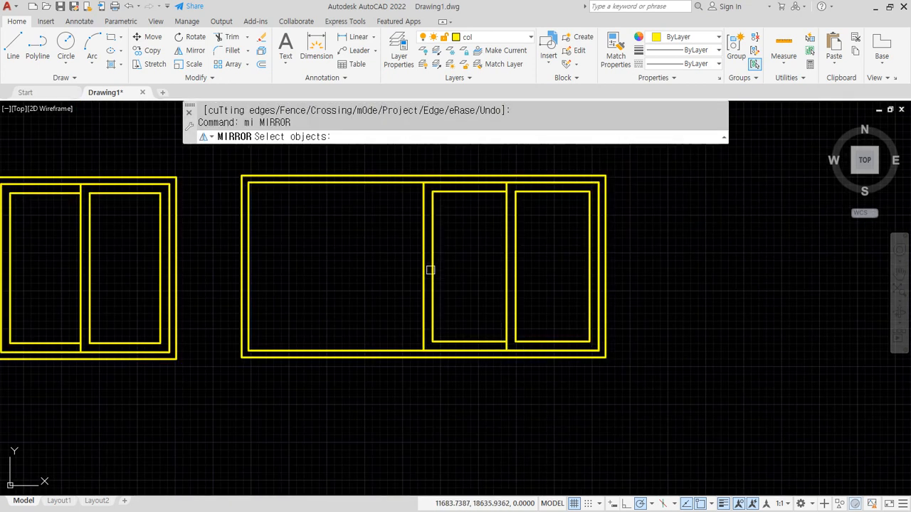
click(393, 158)
click(645, 374)
key(Return)
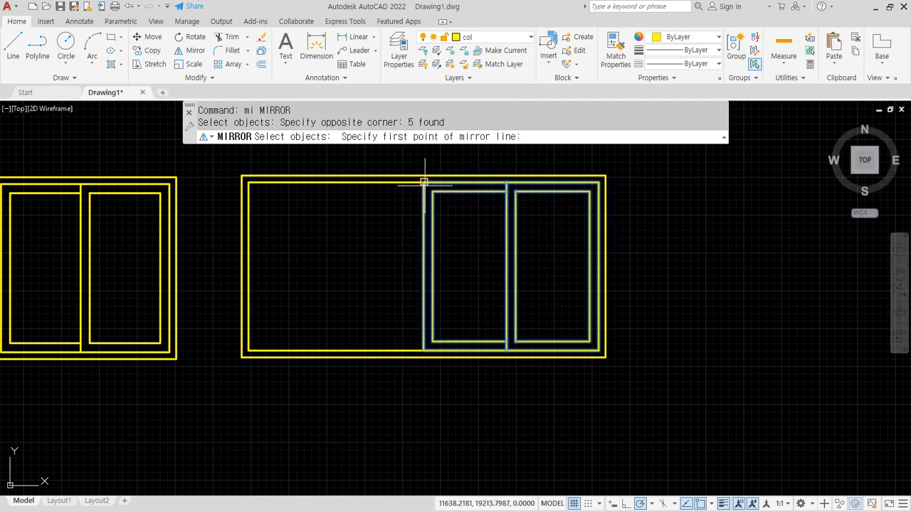
click(424, 182)
click(422, 342)
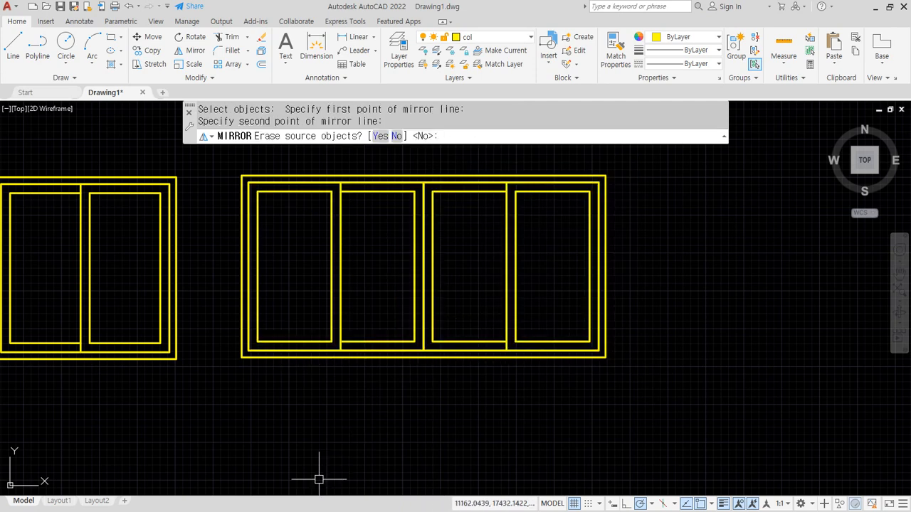
key(Return)
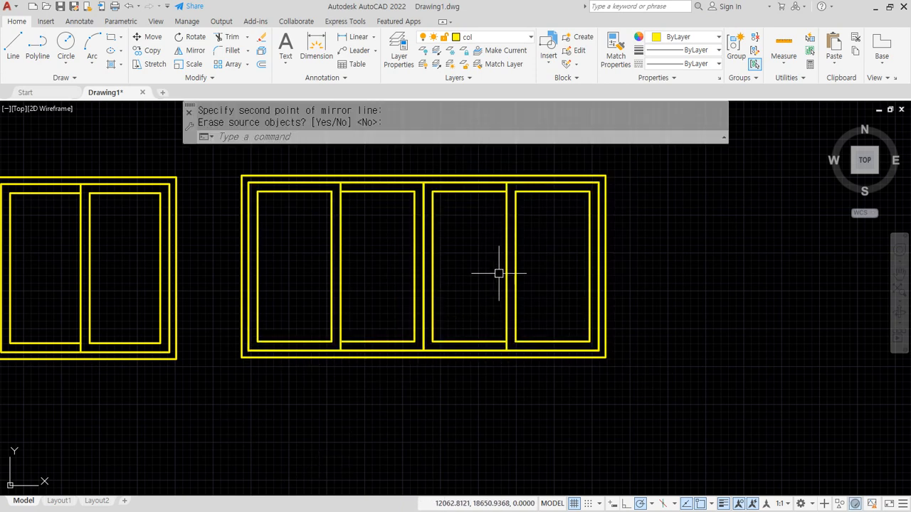
Switch to the browser and examine the reference window elevations, including the kitchen, ventilation and bathroom windows.
mouse_move(385, 236)
middle_down()
mouse_move(537, 252)
mouse_move(522, 246)
middle_up()
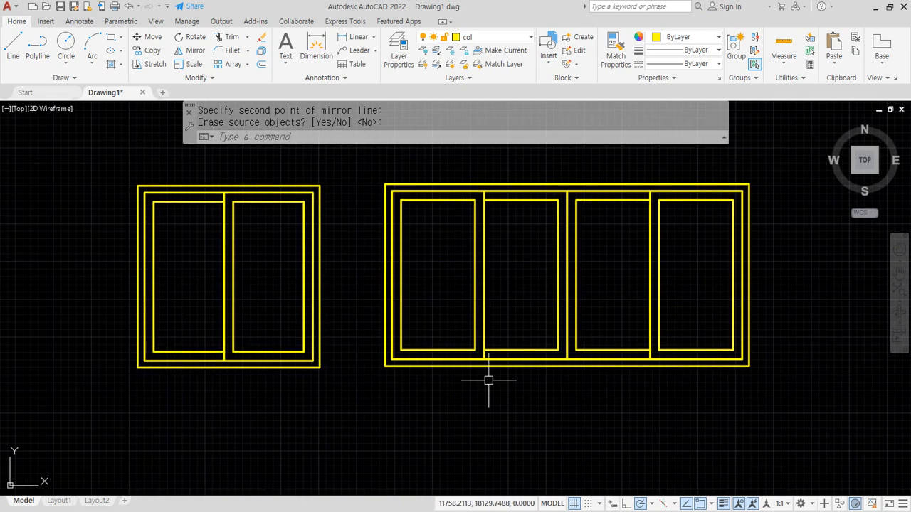
key(alt+Tab)
scroll(456, 213, down, 2)
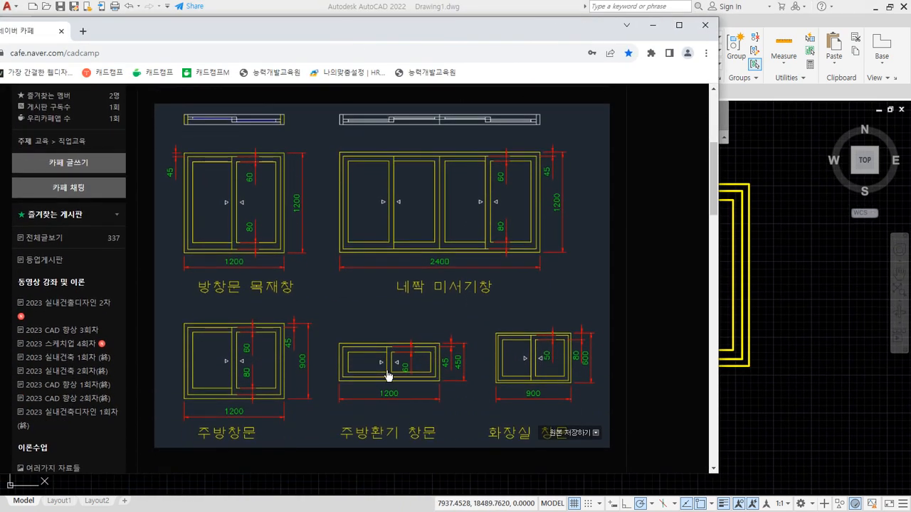
mouse_move(216, 425)
mouse_down()
mouse_move(195, 331)
mouse_move(582, 333)
mouse_move(324, 450)
mouse_move(208, 438)
mouse_up()
key(Escape)
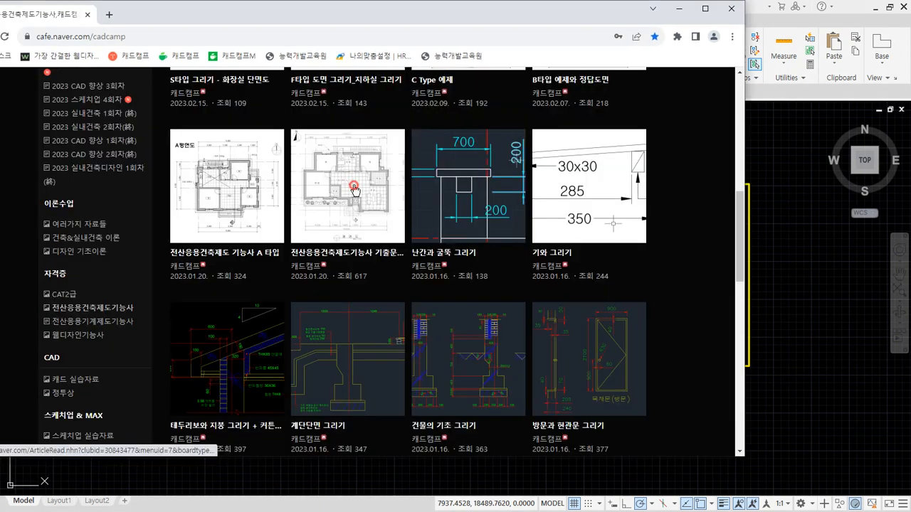
Open the past-exam floor plan post and examine where the bedroom, living room and bathroom windows are located.
click(351, 187)
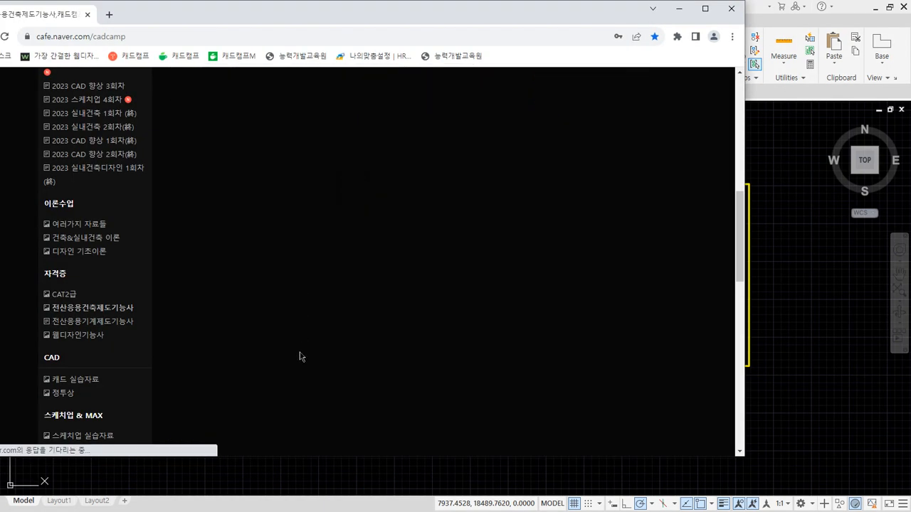
scroll(375, 296, down, 15)
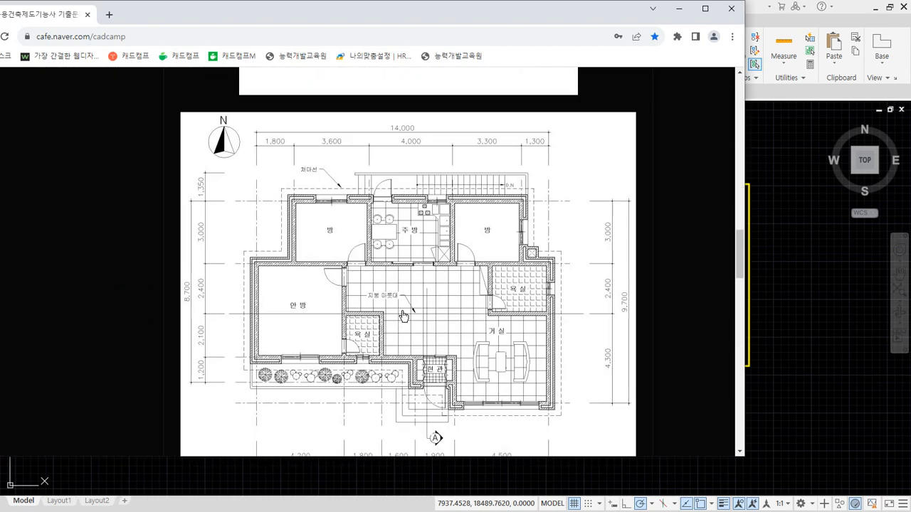
scroll(331, 300, up, 1)
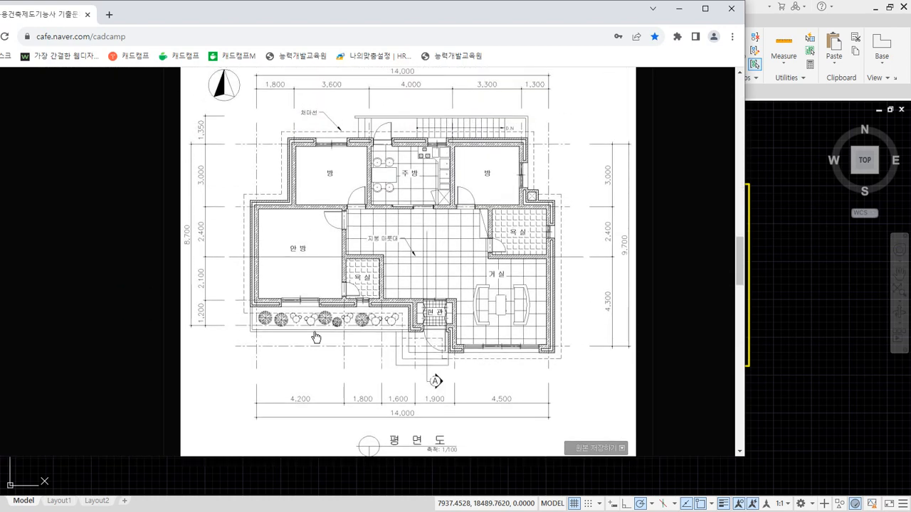
drag(306, 313, 315, 292)
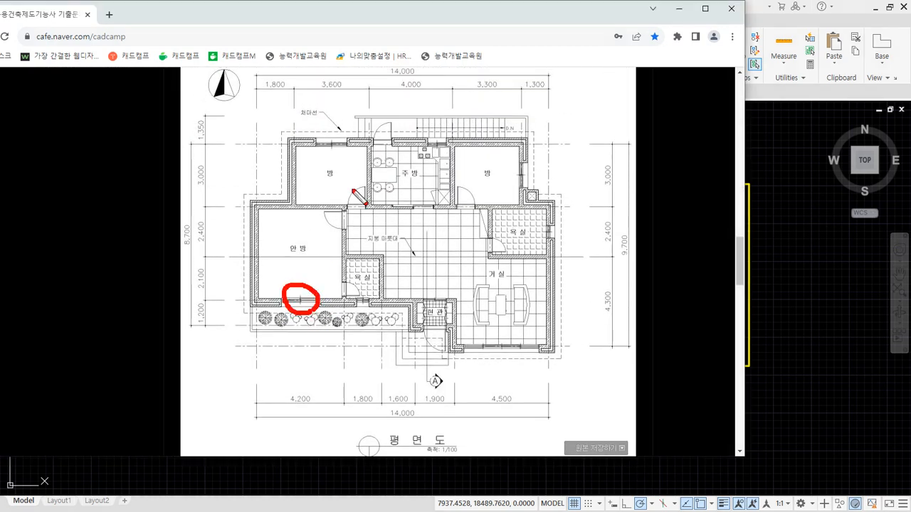
drag(337, 151, 348, 146)
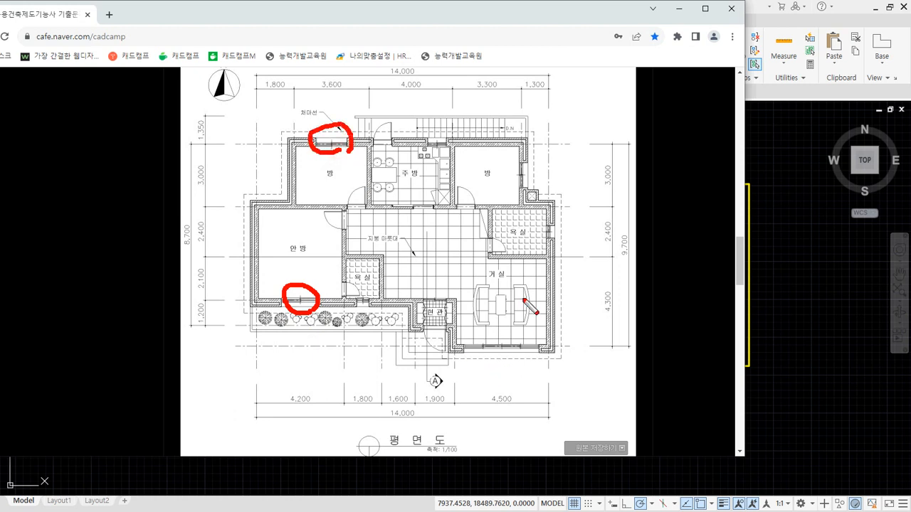
mouse_move(513, 368)
mouse_down()
mouse_move(506, 330)
mouse_move(520, 371)
mouse_up()
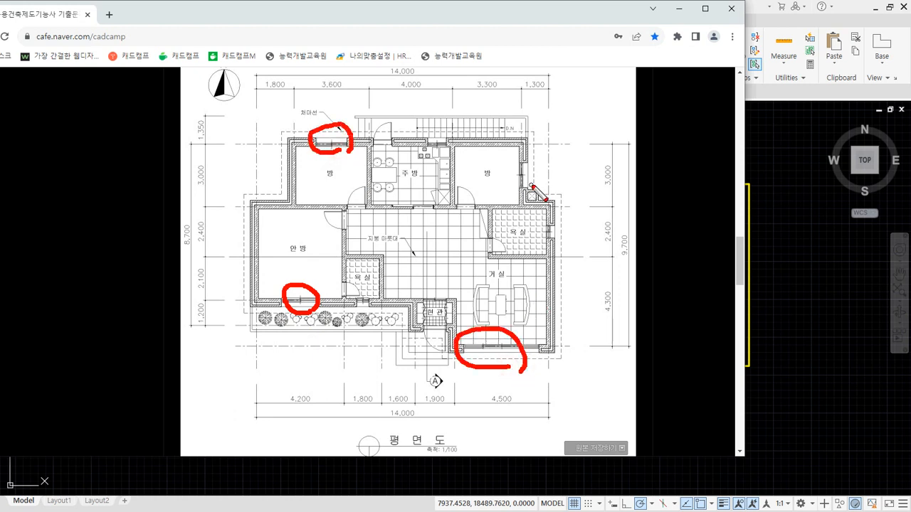
drag(525, 157, 536, 189)
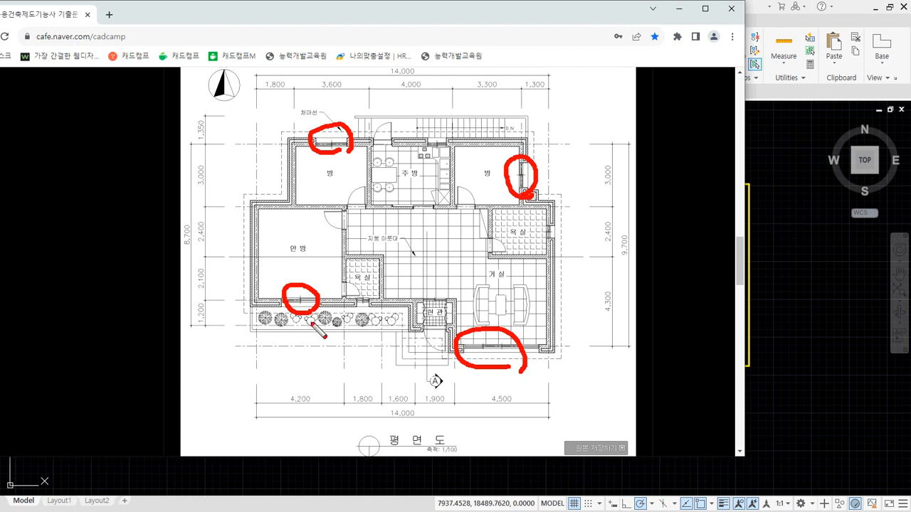
mouse_move(360, 317)
mouse_down()
mouse_move(345, 308)
mouse_move(378, 311)
mouse_up()
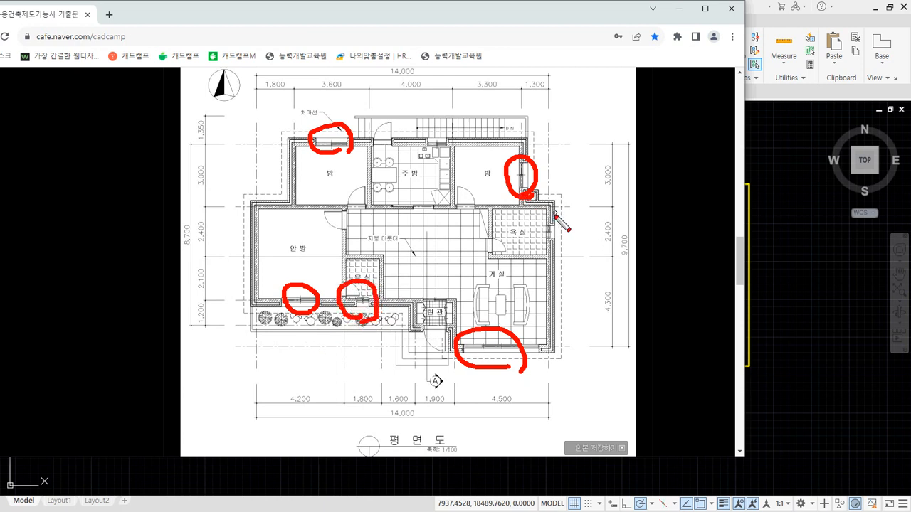
drag(569, 250, 561, 218)
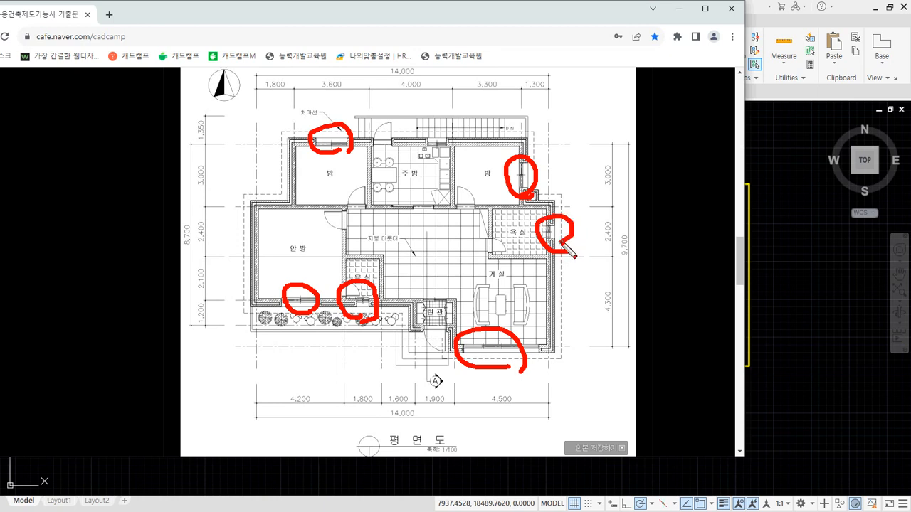
key(Escape)
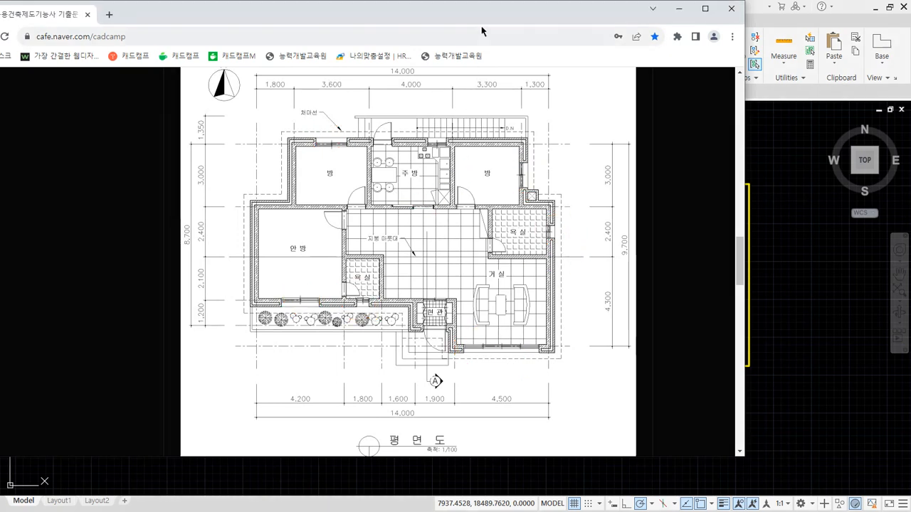
Return to AutoCAD and erase both window elevations above the floor plan.
drag(475, 12, 0, 35)
scroll(363, 221, down, 6)
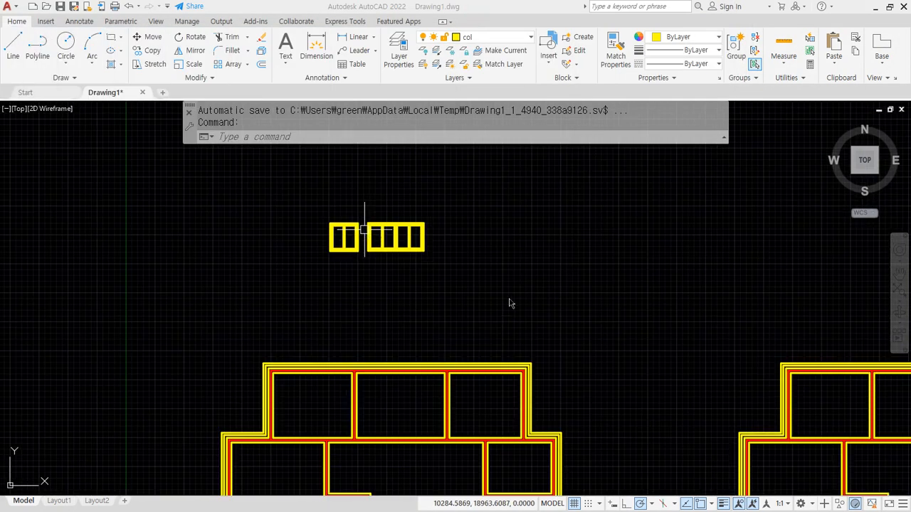
click(252, 179)
click(591, 345)
text(e)
key(Return)
Examine the exterior wall multiline of the right-hand floor plan by selecting it, then clear the selection.
middle_drag(712, 466, 365, 287)
scroll(456, 367, up, 2)
scroll(513, 389, down, 1)
middle_drag(486, 377, 284, 420)
scroll(286, 418, down, 1)
scroll(288, 413, up, 2)
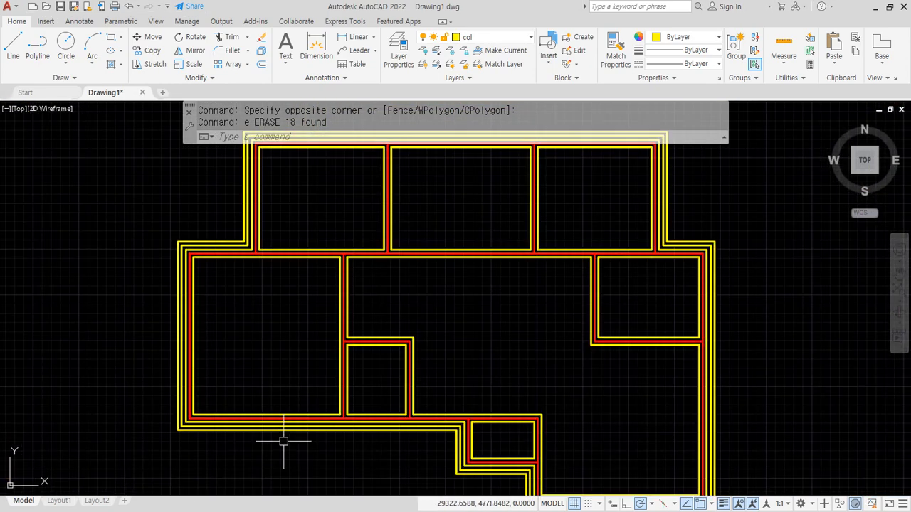
click(283, 431)
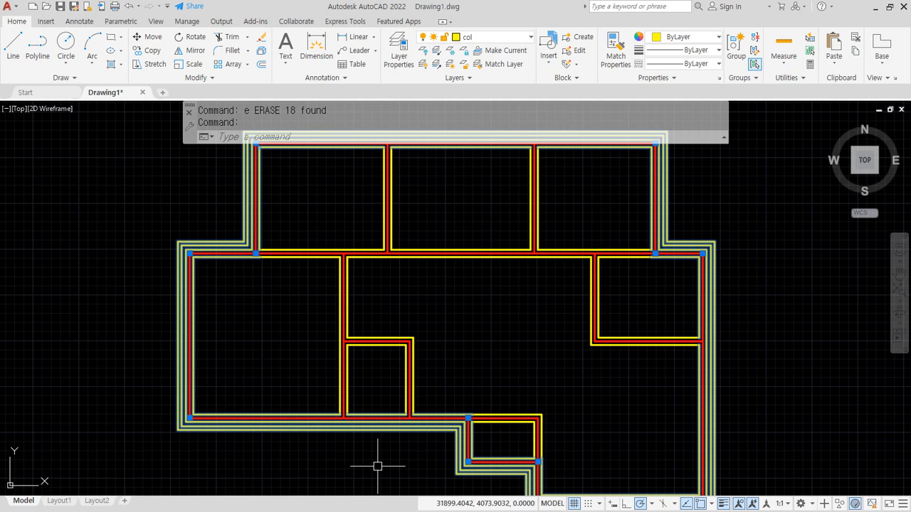
scroll(377, 466, down, 2)
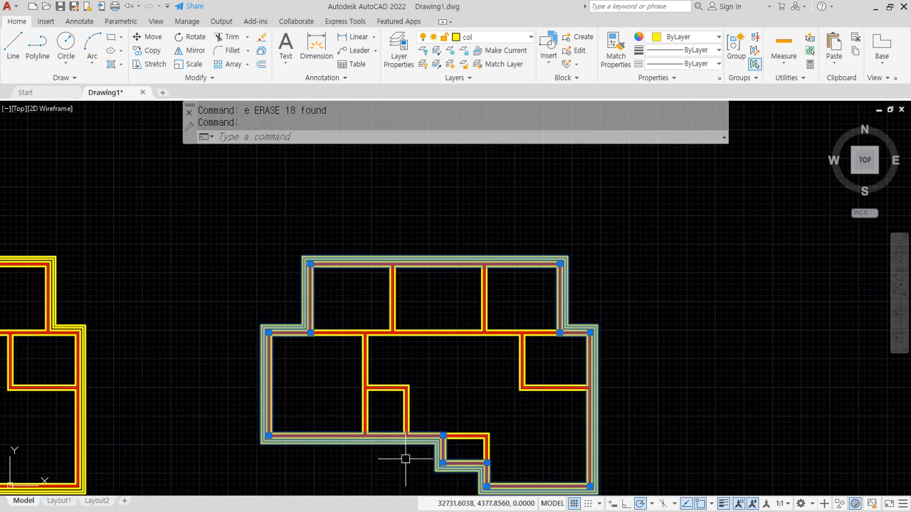
key(Escape)
Explode all the wall multilines of the right-hand floor plan into individual lines.
mouse_move(361, 332)
middle_down()
mouse_move(434, 296)
mouse_move(427, 281)
middle_up()
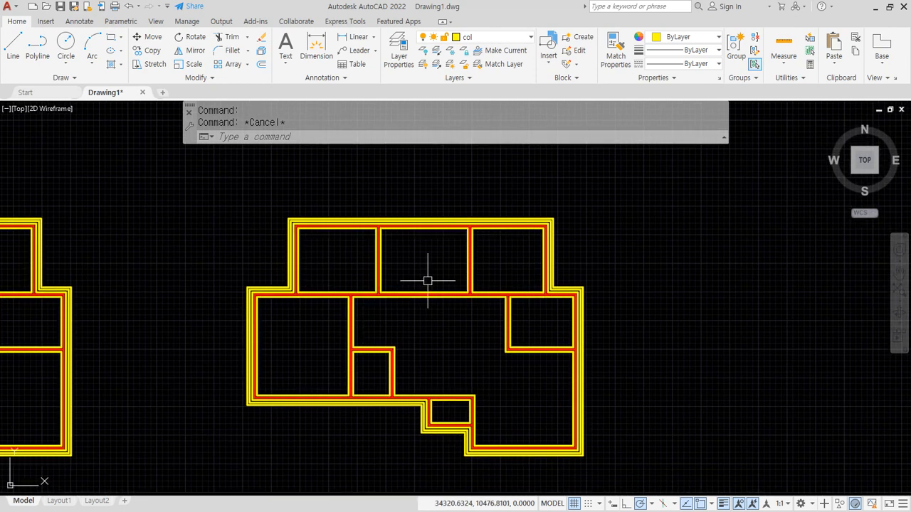
click(262, 51)
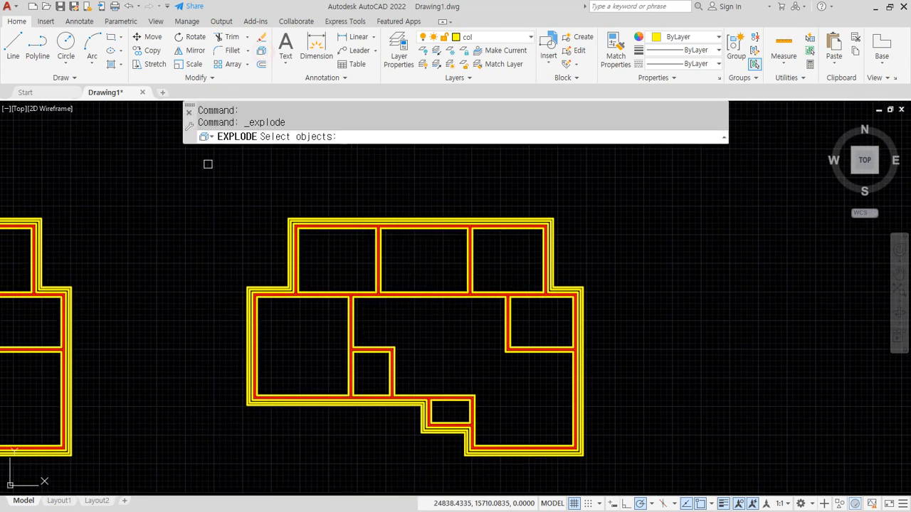
click(170, 178)
click(643, 482)
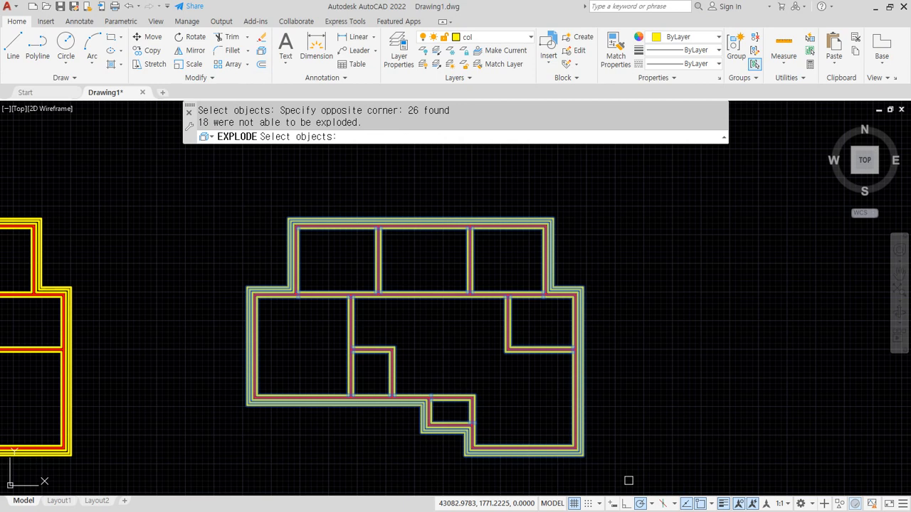
key(Return)
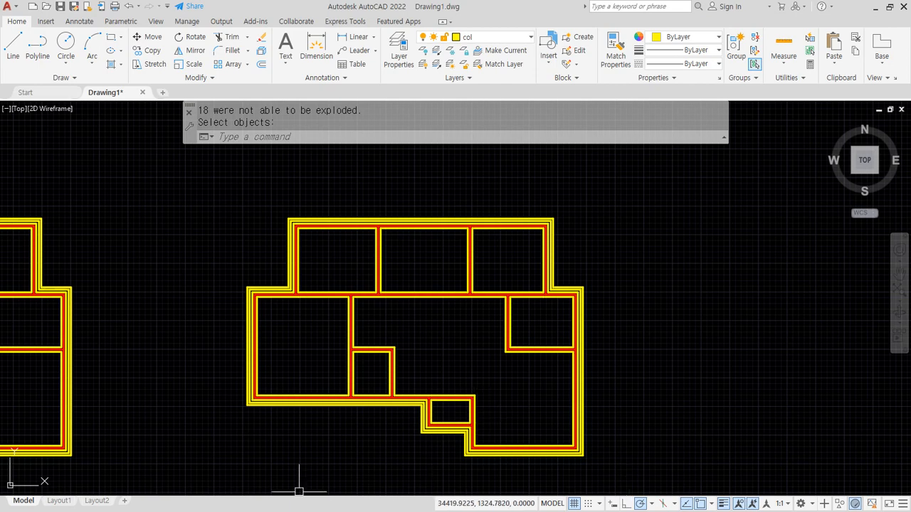
Draw a vertical line across the lower-left bedroom's bottom exterior wall, from its inner face to its outer face.
scroll(271, 427, up, 5)
middle_drag(277, 422, 436, 298)
text(l)
key(Return)
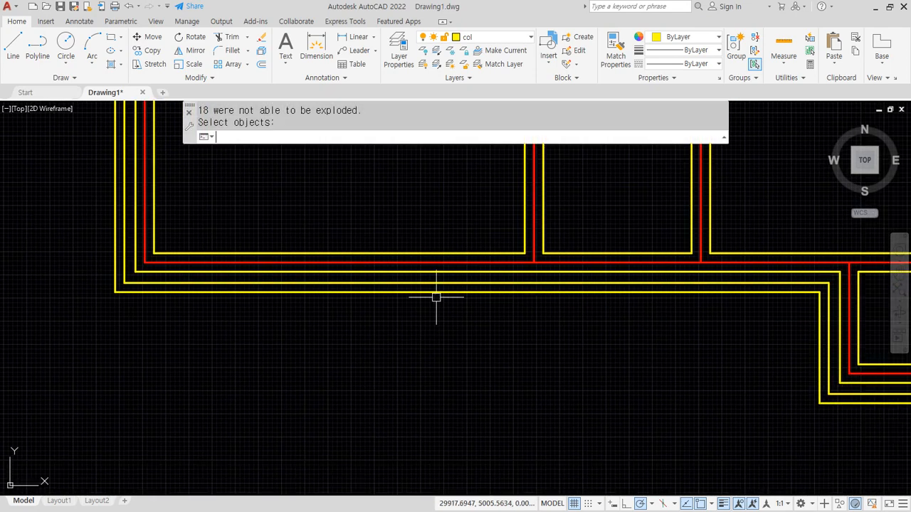
click(345, 259)
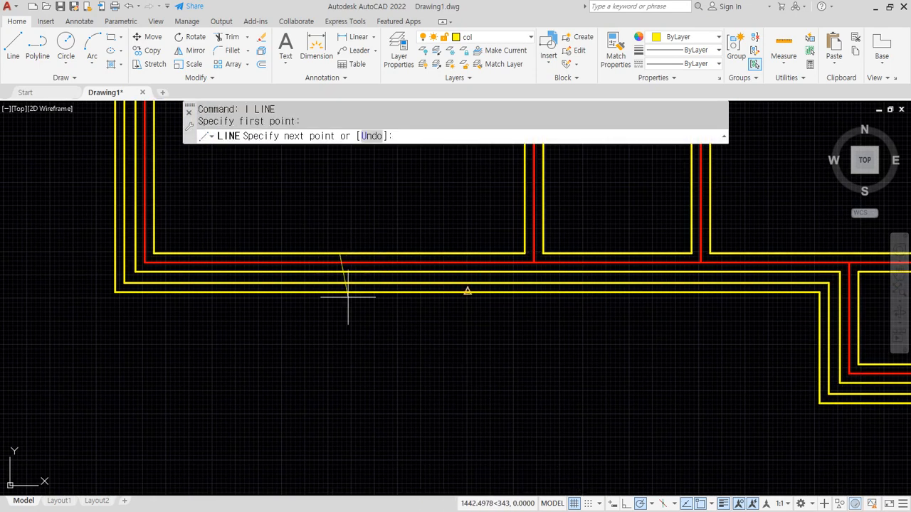
click(340, 292)
key(Return)
scroll(340, 288, up, 4)
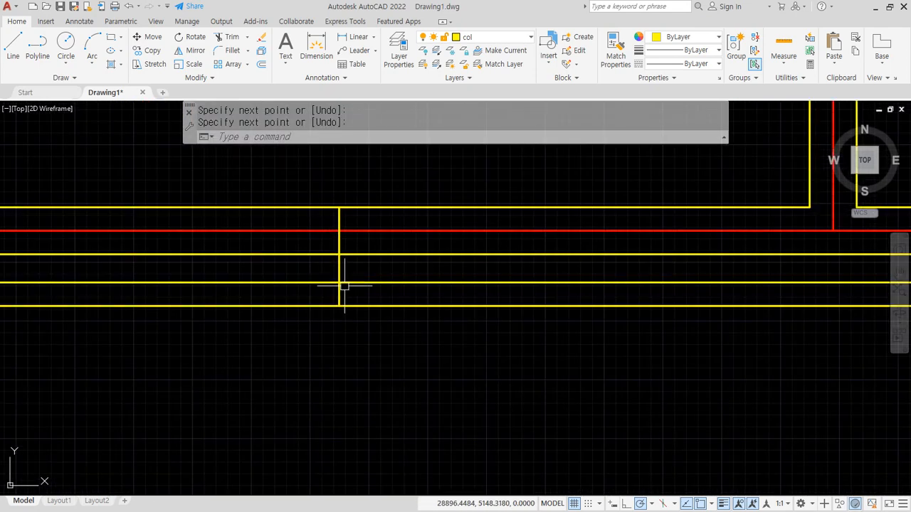
Offset the vertical line across the bottom wall by 600 to each side, then erase the original middle line.
key(Return)
text(600)
key(Return)
click(339, 246)
click(325, 240)
click(340, 241)
click(386, 241)
key(Return)
click(309, 183)
click(380, 357)
key(Delete)
Trim the yellow wall lines between the two offset lines to open the window gap, keeping the red centreline.
text(tr)
key(Return)
click(341, 346)
click(326, 239)
click(325, 209)
key(Return)
middle_drag(358, 372, 403, 372)
mouse_move(427, 316)
mouse_down()
mouse_move(271, 295)
mouse_move(392, 178)
mouse_move(482, 341)
mouse_move(396, 350)
mouse_up()
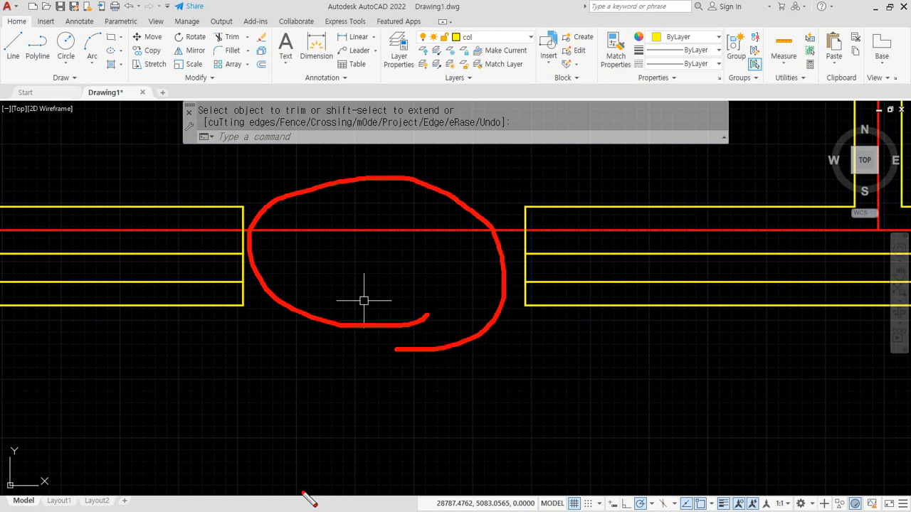
key(Escape)
middle_drag(180, 279, 301, 278)
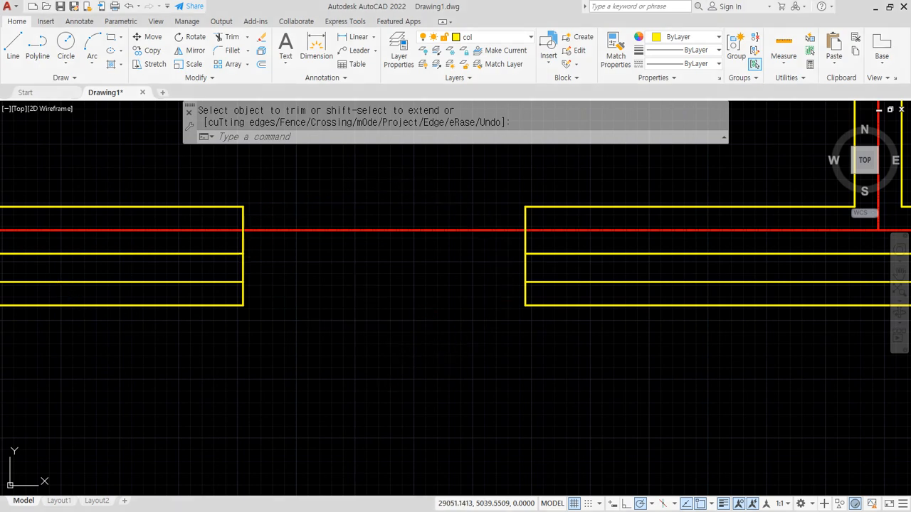
scroll(301, 279, up, 2)
mouse_move(400, 354)
mouse_down()
mouse_move(376, 357)
mouse_move(368, 171)
mouse_move(379, 366)
mouse_move(328, 175)
mouse_move(423, 356)
mouse_move(363, 361)
mouse_up()
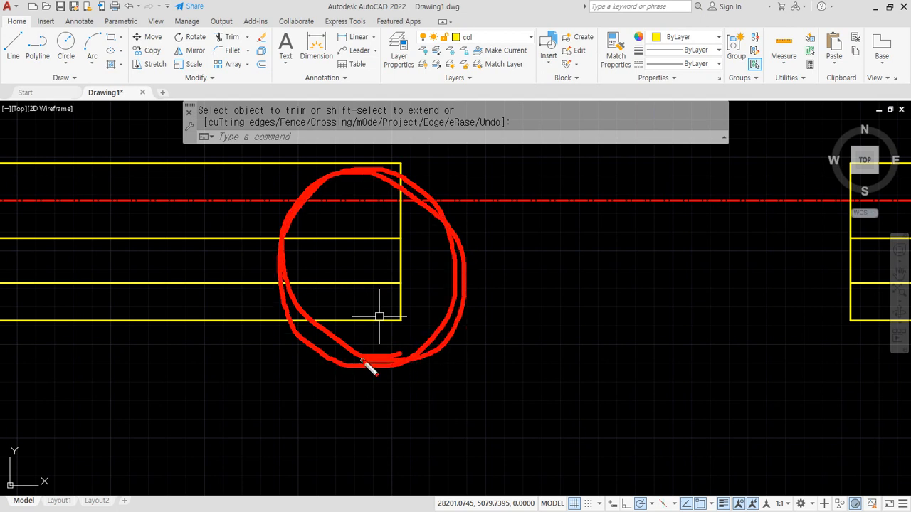
key(Escape)
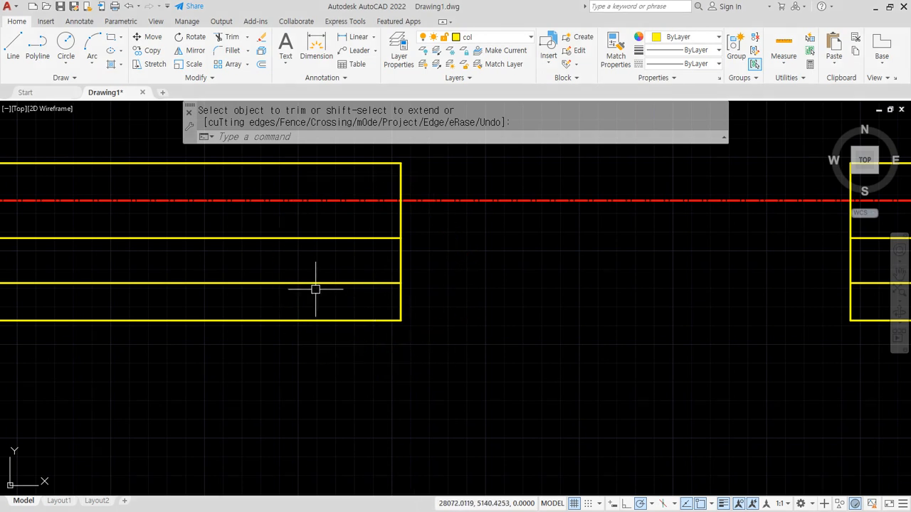
Offset the opening's left jamb line by 100 into the left wall section.
text(o)
key(Return)
text(100)
key(Return)
click(401, 266)
click(366, 260)
key(Escape)
Fillet the offset line with both cavity lines to close off the left wall's cavity with square corners.
text(f)
key(Return)
click(348, 239)
click(363, 251)
key(Return)
click(362, 260)
click(351, 283)
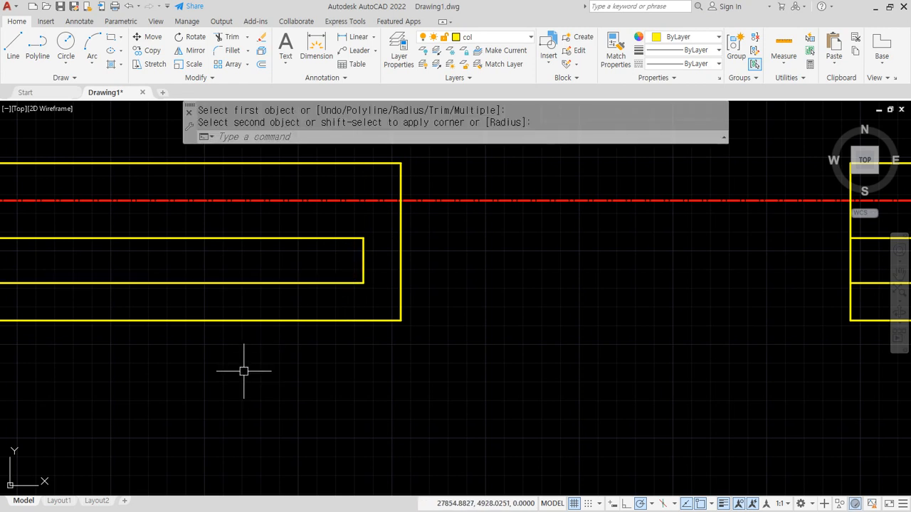
key(ctrl+alt+d)
drag(377, 284, 367, 247)
key(Escape)
Offset the opening's right jamb line by 100 into the right wall section.
middle_drag(545, 295, 124, 304)
middle_drag(448, 277, 366, 278)
text(o)
key(Return)
text(100)
key(Return)
click(350, 267)
click(396, 264)
key(Return)
Fillet the right offset line with the lower cavity line and trim off its part above the upper cavity line.
text(f)
key(Return)
click(399, 292)
click(386, 266)
text(tr)
key(Return)
key(Return)
click(380, 191)
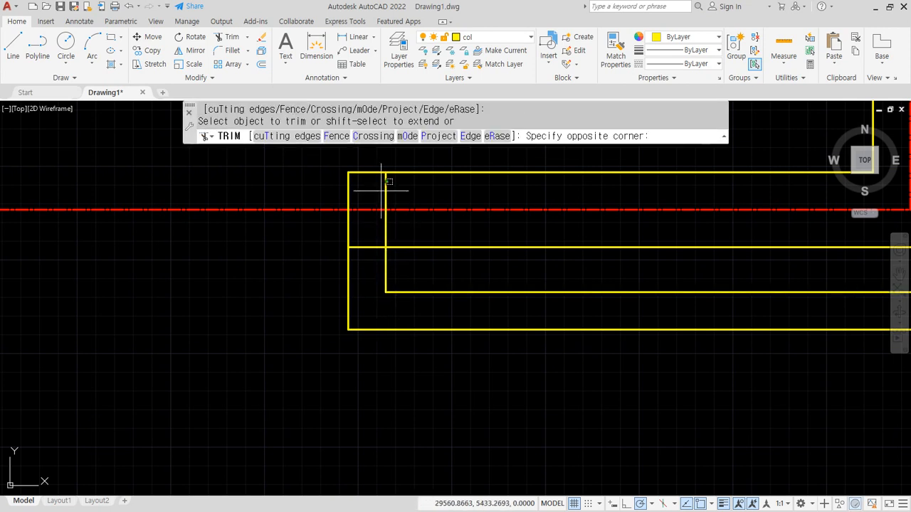
click(386, 224)
key(Return)
middle_drag(385, 367, 653, 369)
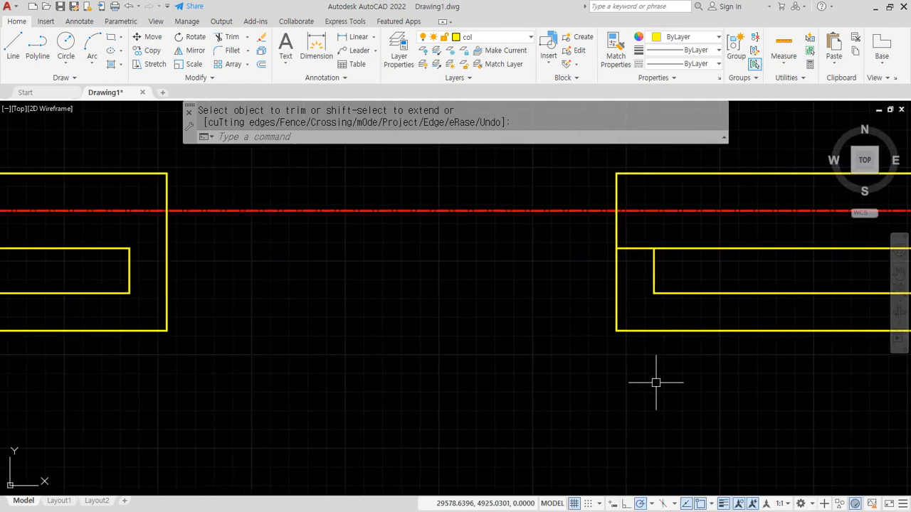
drag(645, 176, 594, 211)
drag(678, 187, 632, 225)
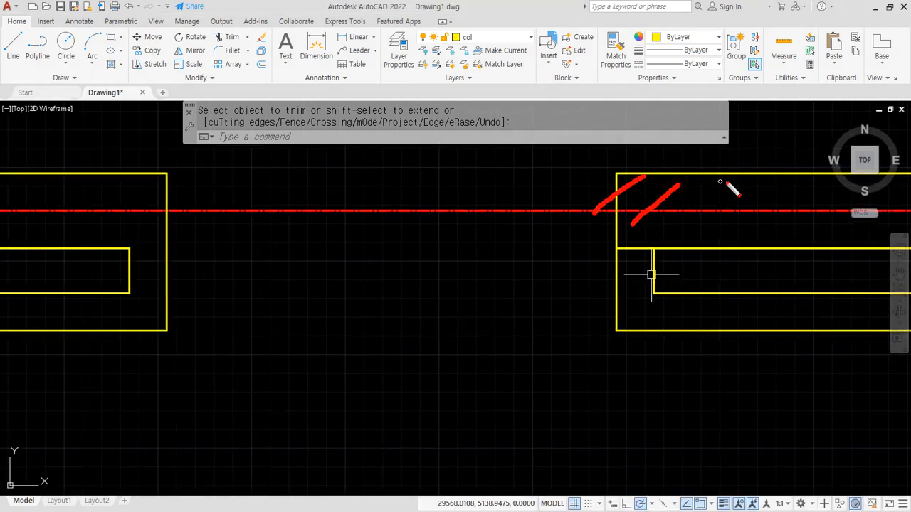
drag(726, 180, 662, 249)
drag(758, 191, 717, 248)
drag(791, 207, 765, 237)
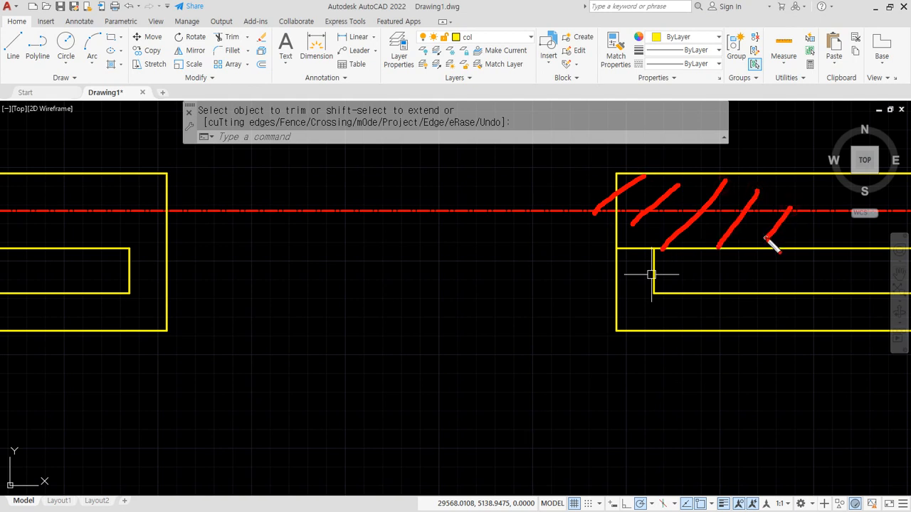
mouse_move(838, 268)
mouse_down()
mouse_move(683, 267)
mouse_move(673, 313)
mouse_move(837, 314)
mouse_up()
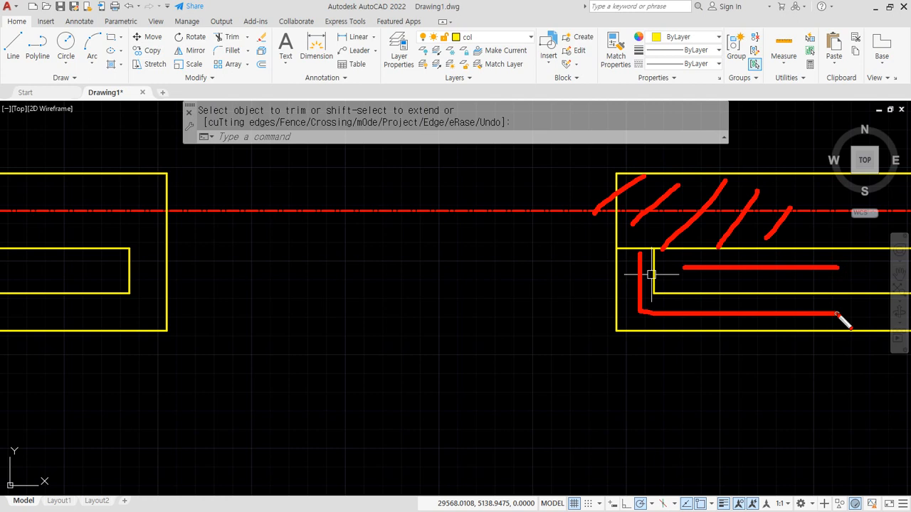
mouse_move(588, 479)
mouse_down()
mouse_move(676, 377)
mouse_move(660, 379)
mouse_move(710, 394)
mouse_up()
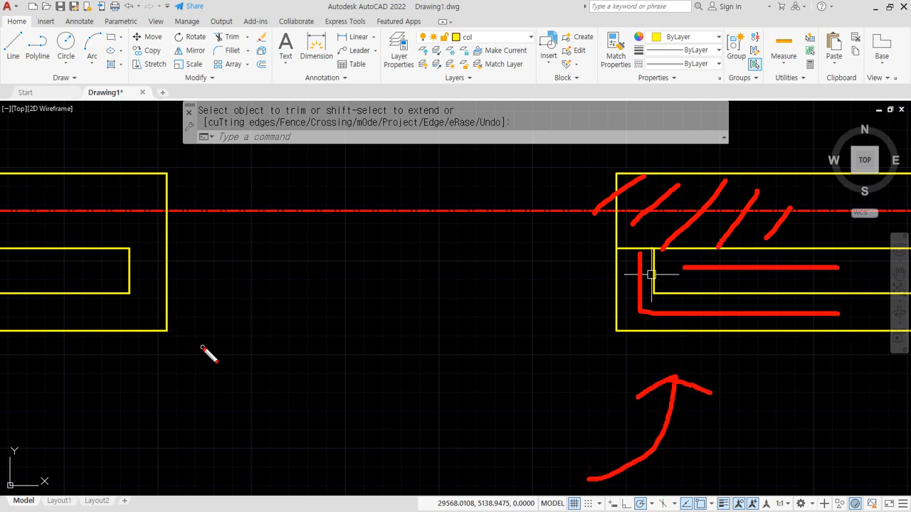
mouse_move(218, 397)
mouse_down()
mouse_move(123, 145)
mouse_move(200, 380)
mouse_up()
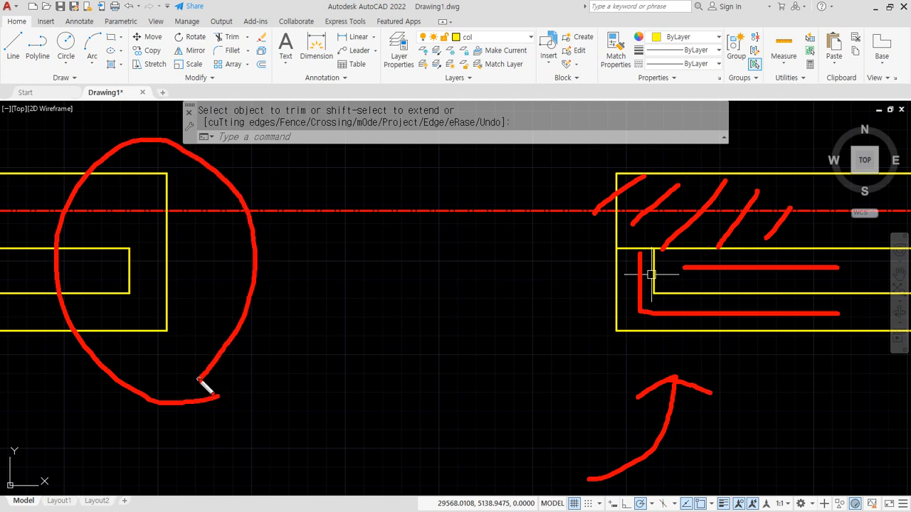
key(e)
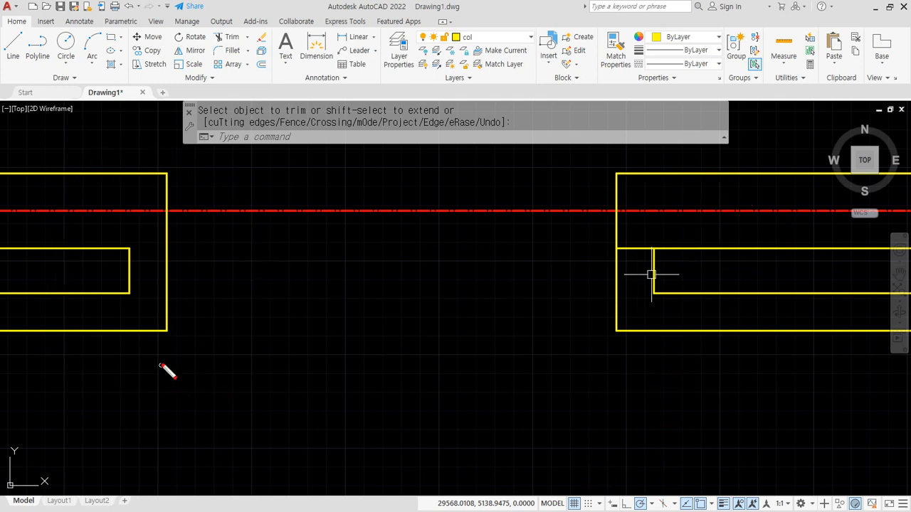
mouse_move(139, 388)
mouse_down()
mouse_move(37, 200)
mouse_move(146, 388)
mouse_up()
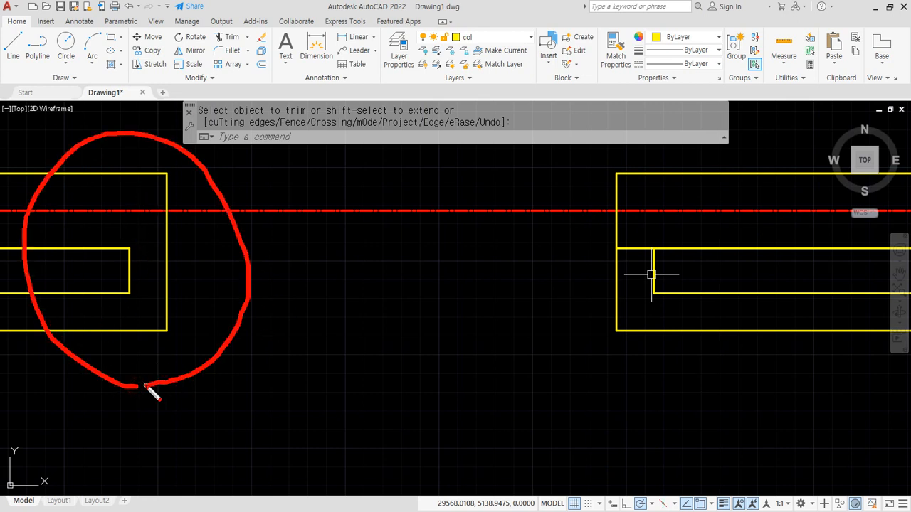
mouse_move(681, 388)
mouse_down()
mouse_move(588, 189)
mouse_move(684, 418)
mouse_up()
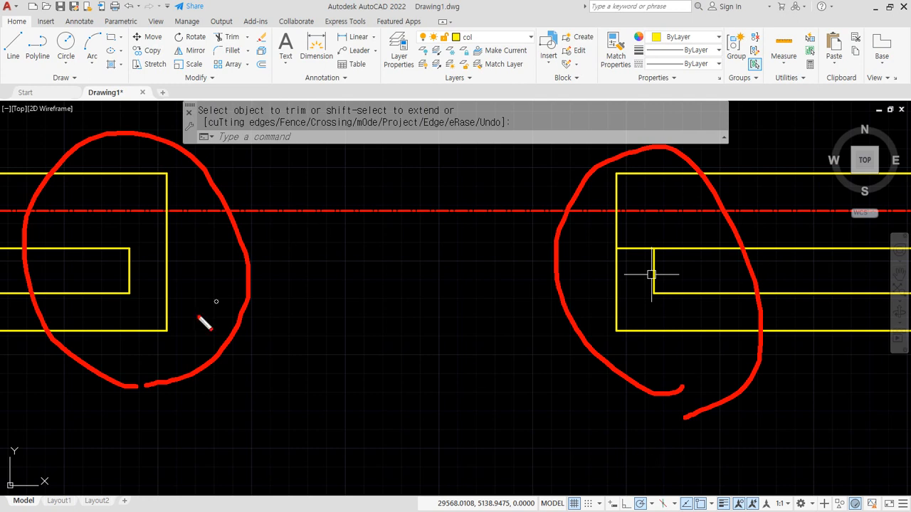
mouse_move(100, 386)
mouse_down()
mouse_move(198, 371)
mouse_move(152, 393)
mouse_move(211, 385)
mouse_up()
drag(721, 397, 634, 417)
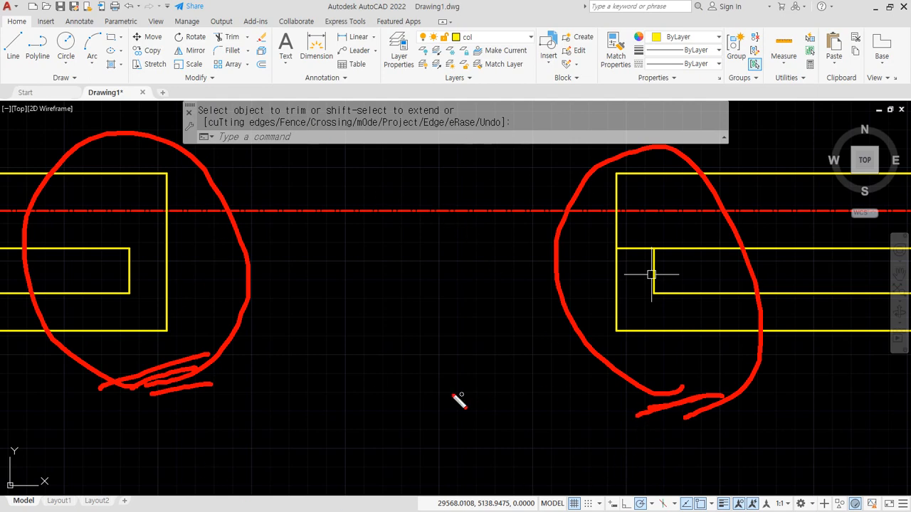
key(Escape)
Switch to the browser, return to the post list and open the room and entrance door drawing post to view the wooden door's dimensions.
key(alt+Tab)
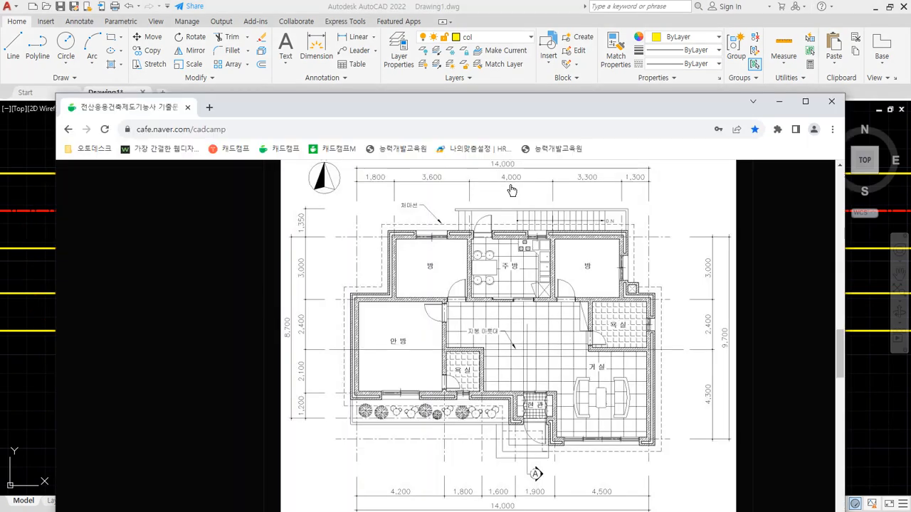
click(68, 128)
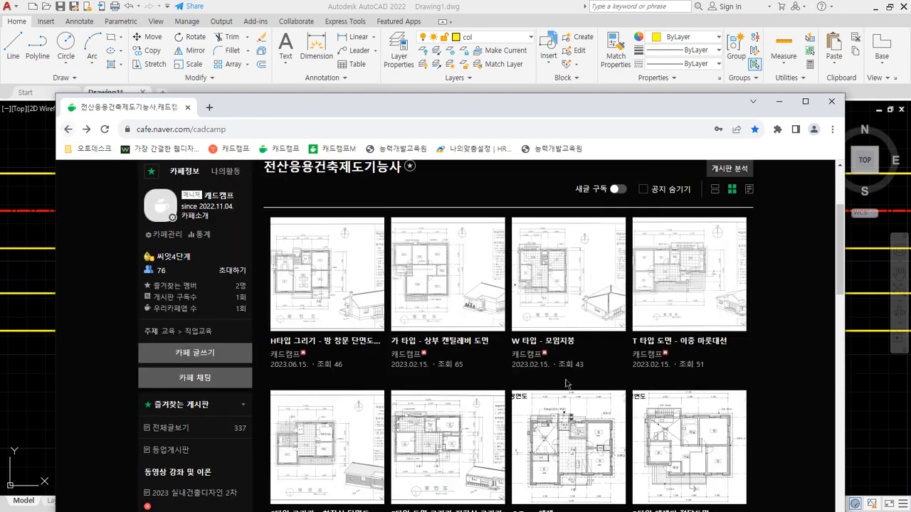
scroll(601, 386, down, 6)
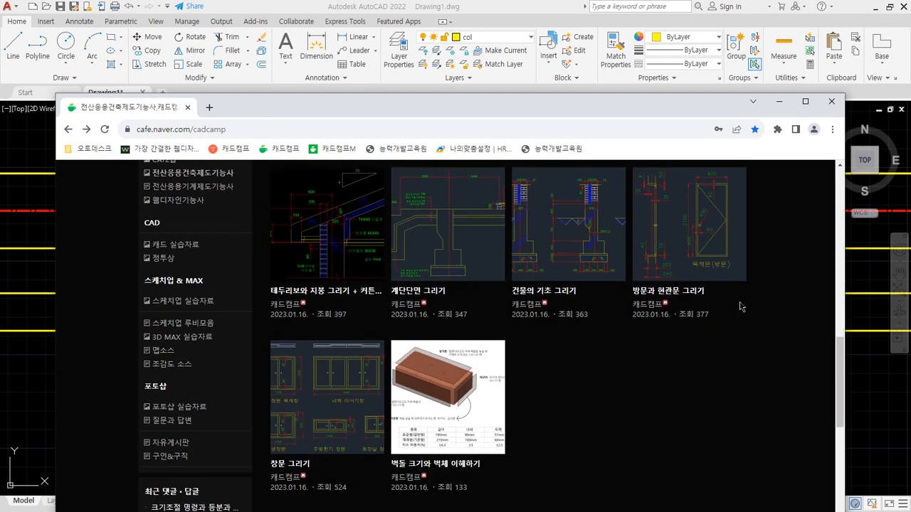
scroll(732, 310, up, 2)
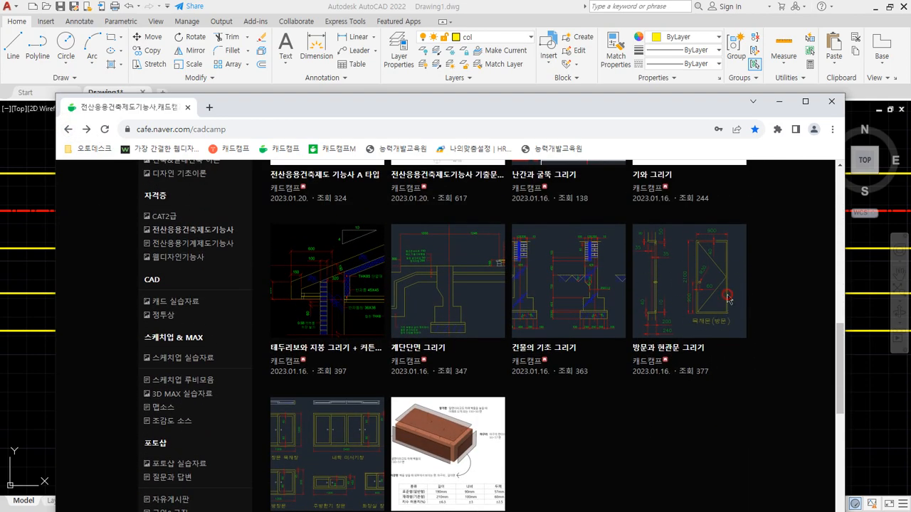
click(728, 299)
scroll(533, 299, down, 3)
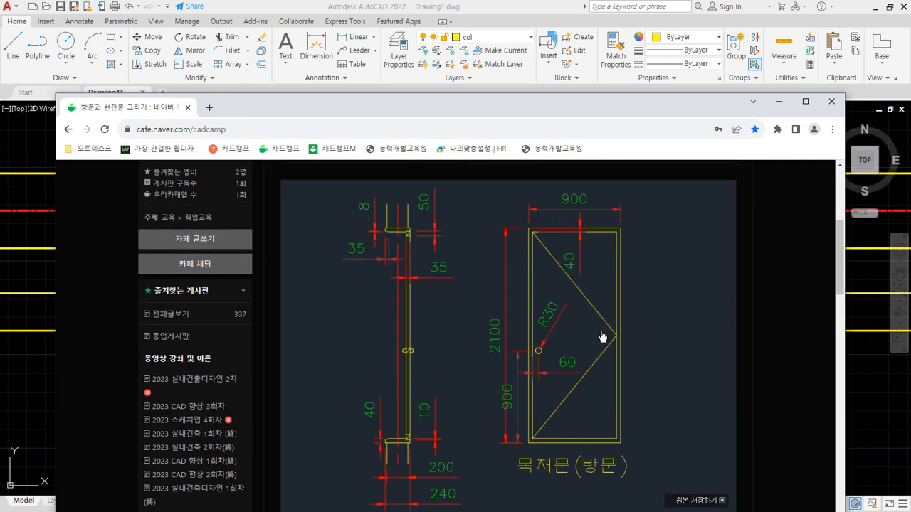
drag(550, 214, 604, 214)
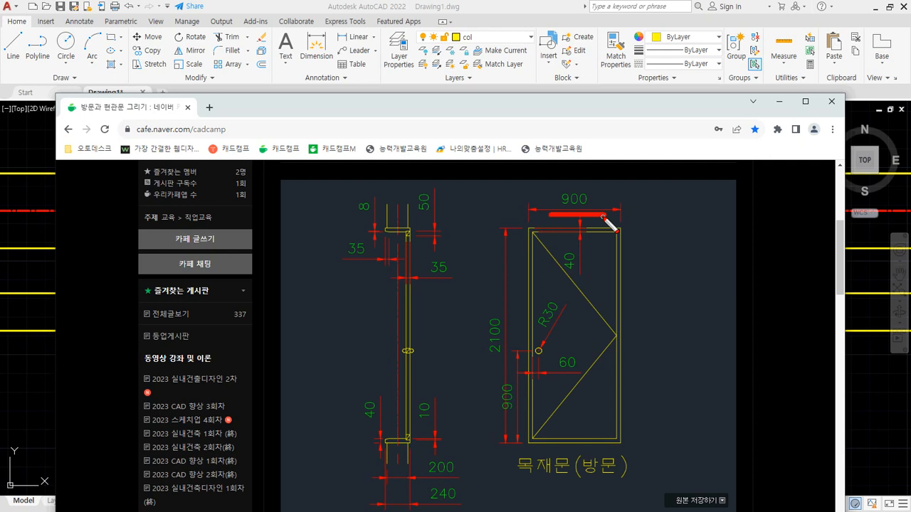
mouse_move(655, 244)
mouse_down()
mouse_move(671, 271)
mouse_move(674, 262)
mouse_move(706, 282)
mouse_move(695, 257)
mouse_up()
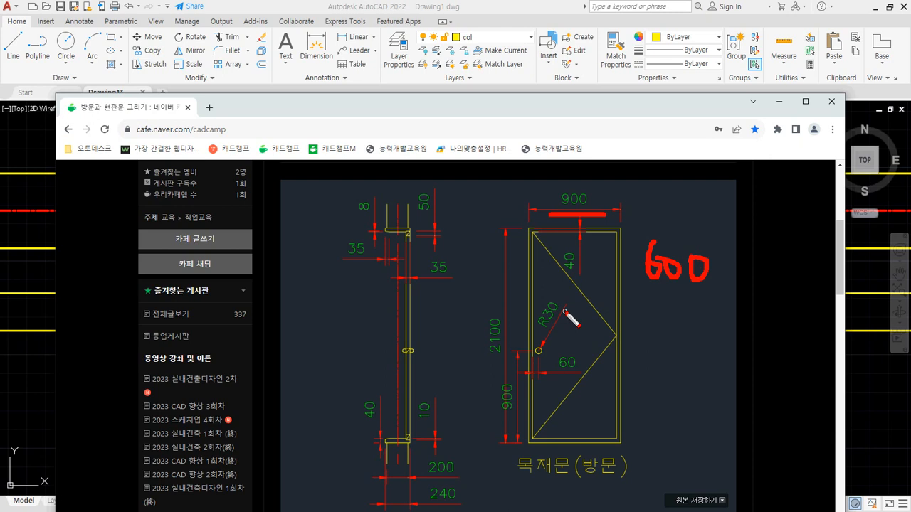
mouse_move(646, 193)
mouse_down()
mouse_move(664, 212)
mouse_move(747, 207)
mouse_up()
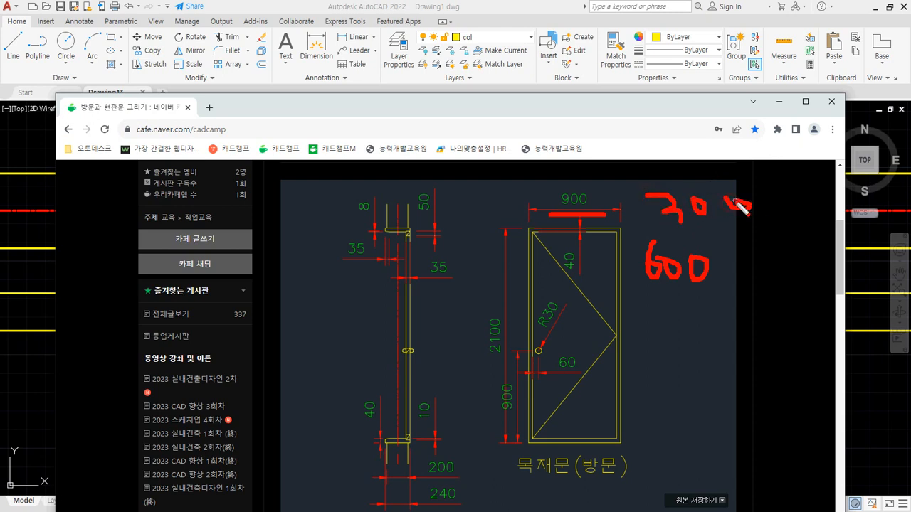
mouse_move(611, 273)
mouse_down()
mouse_move(556, 274)
mouse_move(567, 396)
mouse_move(618, 433)
mouse_move(616, 256)
mouse_up()
mouse_move(526, 273)
mouse_down()
mouse_move(555, 326)
mouse_move(569, 427)
mouse_move(535, 263)
mouse_up()
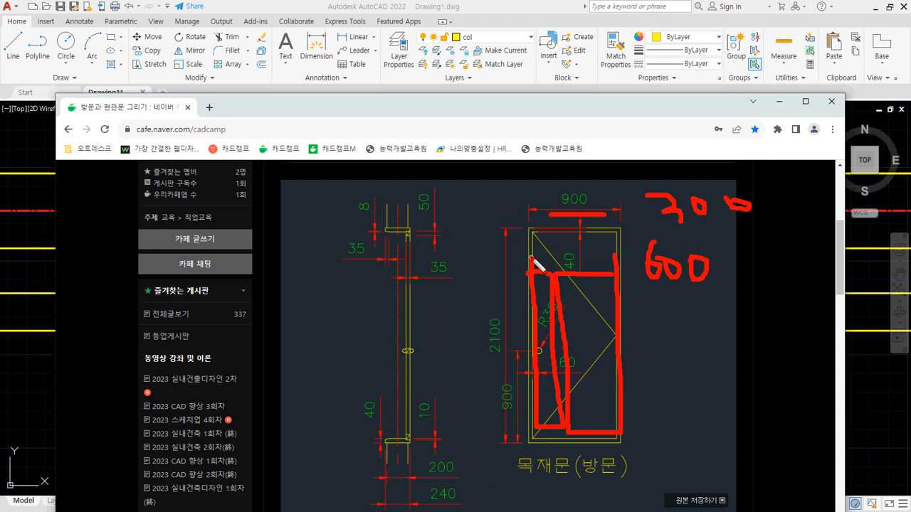
drag(580, 225, 588, 221)
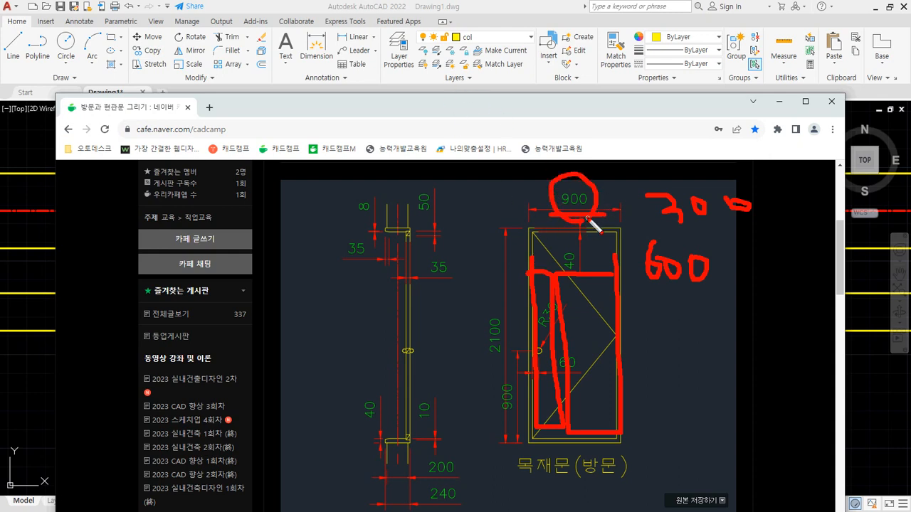
mouse_move(502, 366)
mouse_down()
mouse_move(476, 355)
mouse_move(509, 355)
mouse_move(506, 371)
mouse_up()
key(Escape)
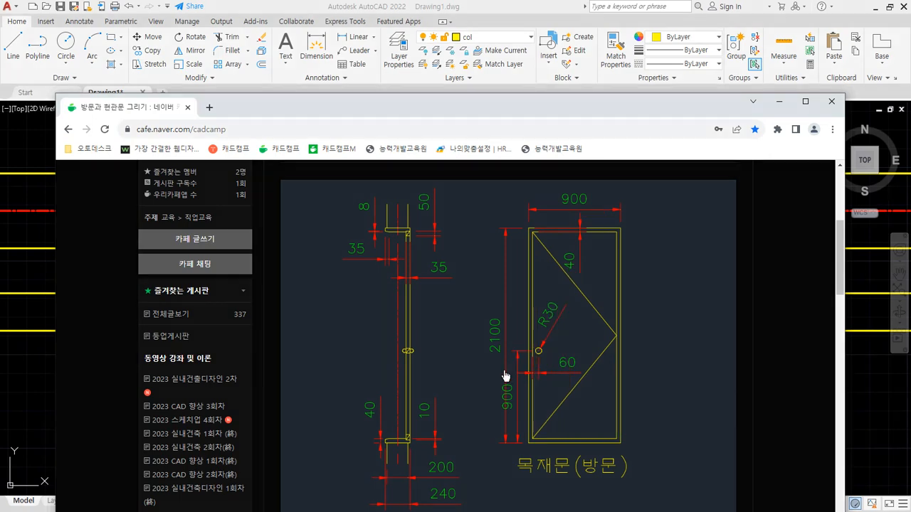
Move the browser window aside and return to the window opening in the AutoCAD floor plan.
drag(473, 112, 0, 54)
scroll(323, 234, down, 12)
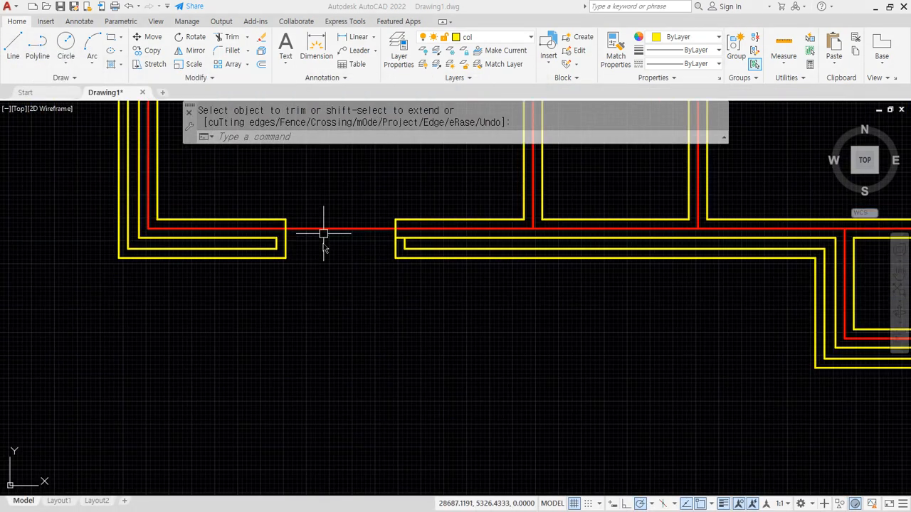
Draw a 900 by 2100 rectangle in empty space above the floor plan for the wooden door's outline.
scroll(306, 249, up, 10)
text(RECTANG)
key(Return)
click(284, 348)
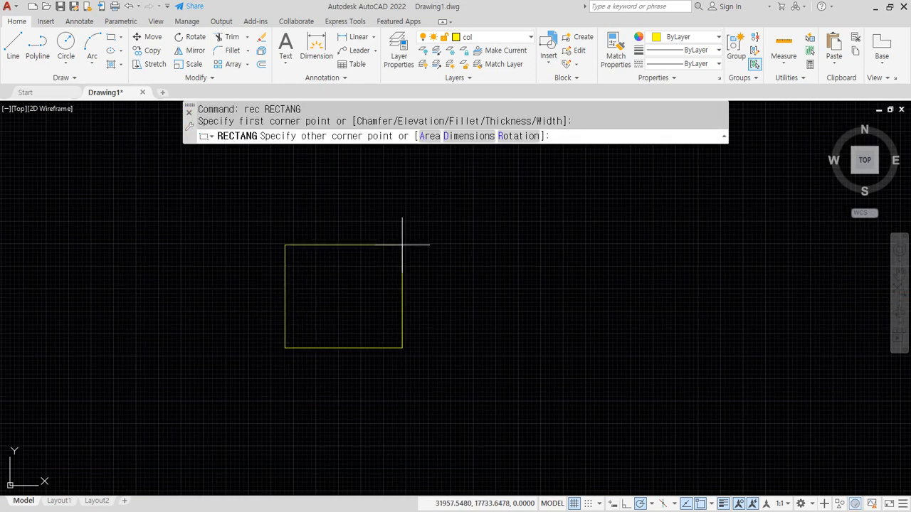
text(@900,2100)
key(Return)
scroll(322, 213, up, 2)
middle_drag(326, 215, 329, 260)
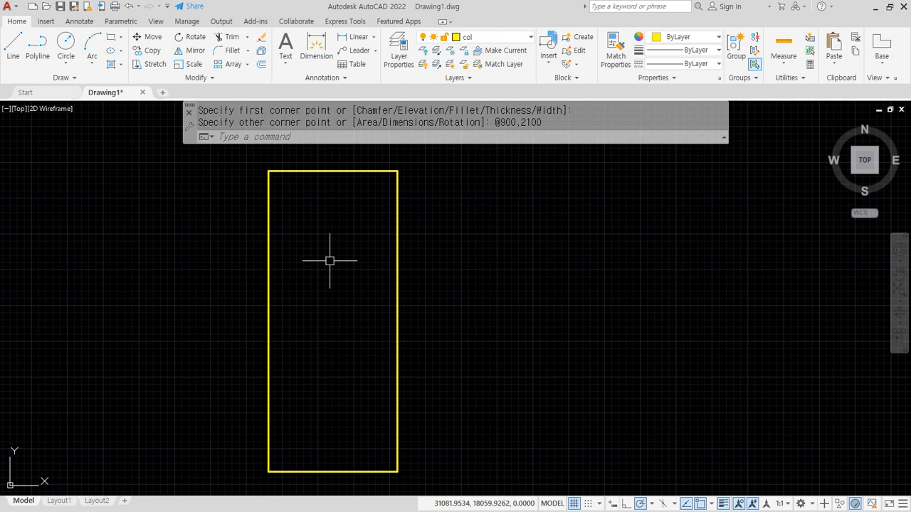
Offset the door rectangle inward by 40 to form the door frame.
text(o)
key(Return)
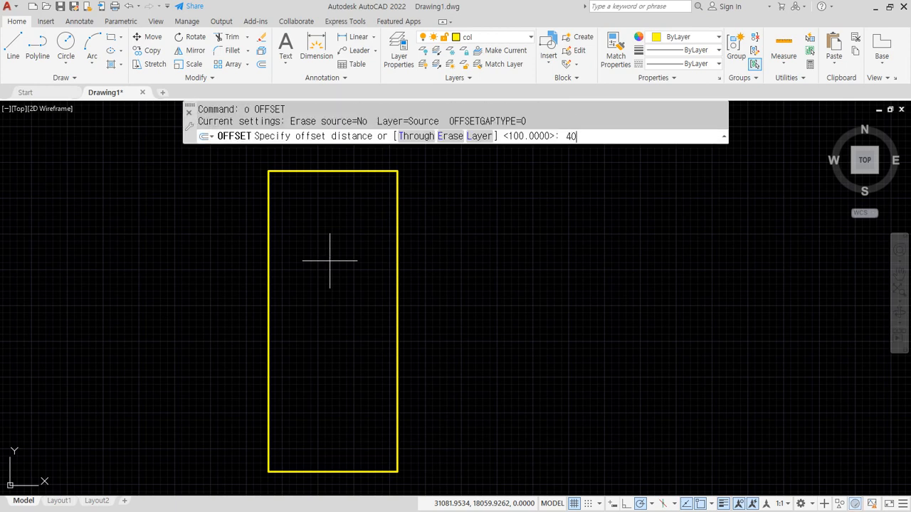
text(40)
key(Return)
click(332, 172)
click(332, 284)
key(Return)
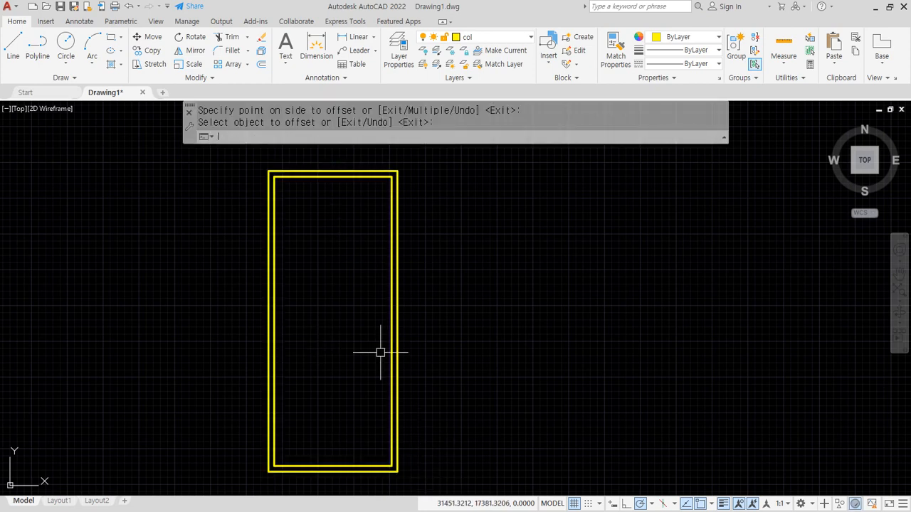
Draw opening-direction lines from the inner frame's upper-left corner to its right side's midpoint and back to the lower-left corner.
text(l)
key(Return)
click(275, 178)
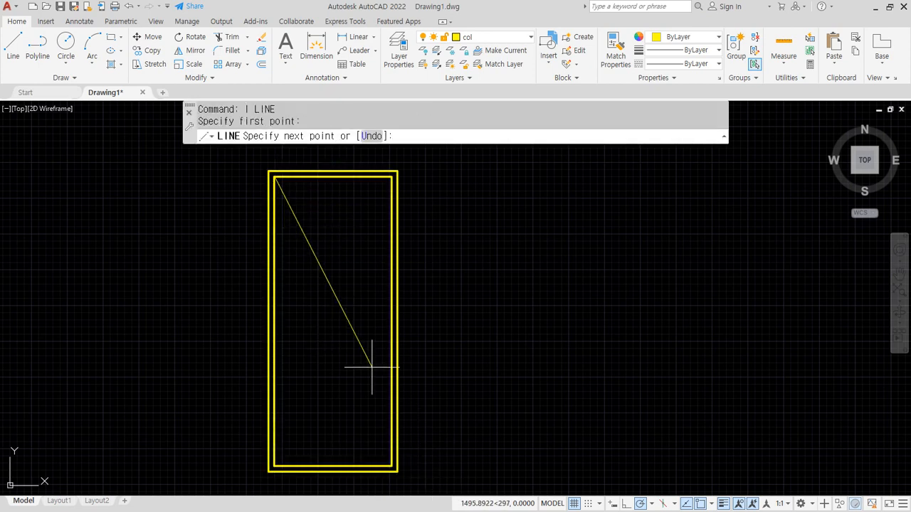
click(391, 321)
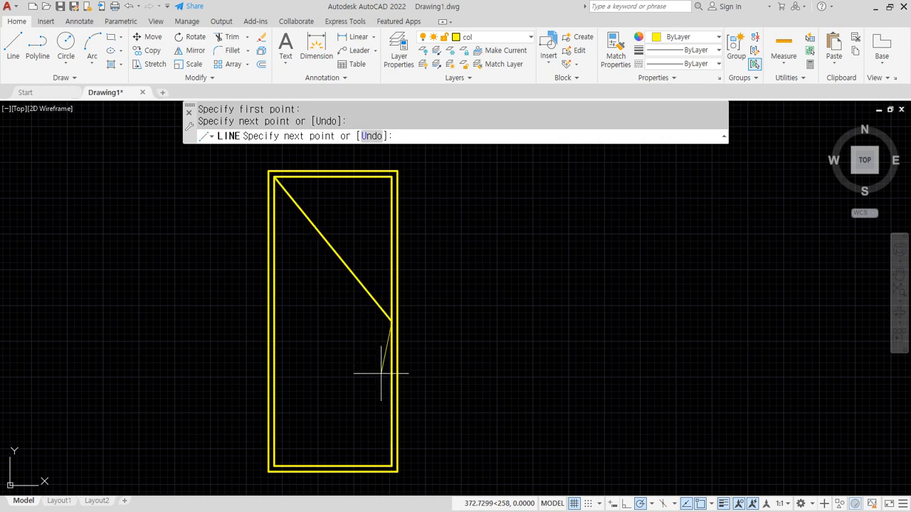
click(275, 466)
key(Return)
Select the two diagonal opening-direction lines and place them on the cen layer.
click(356, 392)
click(313, 223)
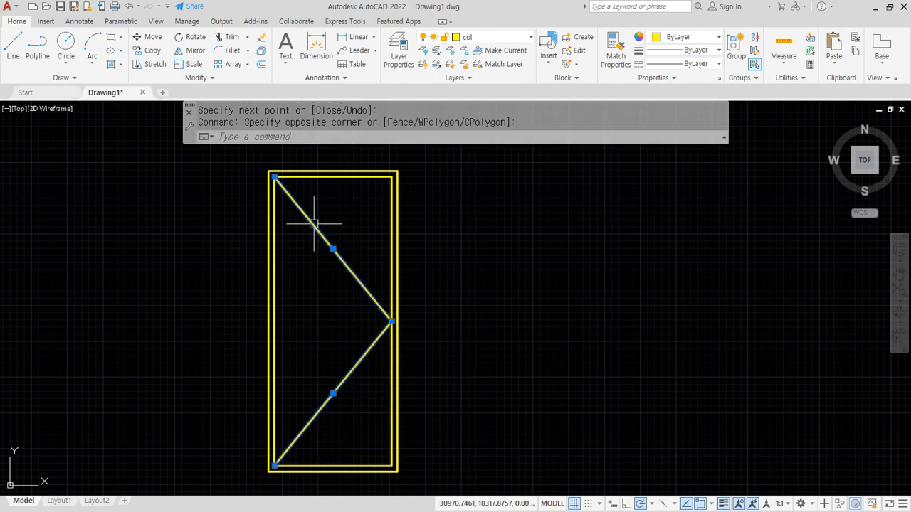
click(491, 37)
click(484, 64)
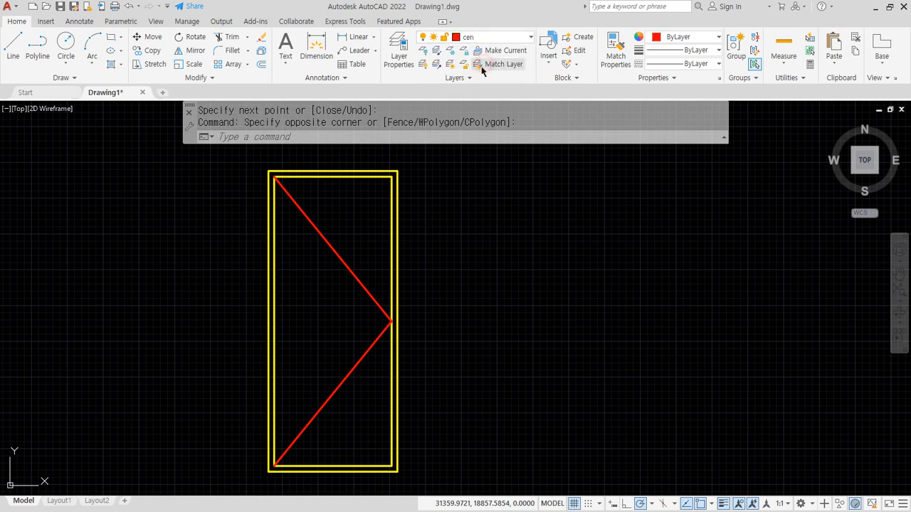
scroll(482, 70, up, 1)
click(360, 239)
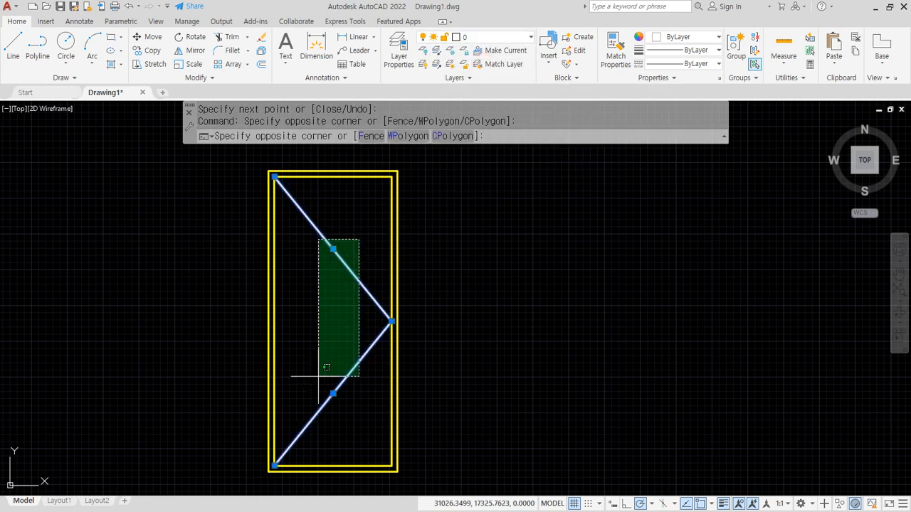
click(340, 325)
click(473, 37)
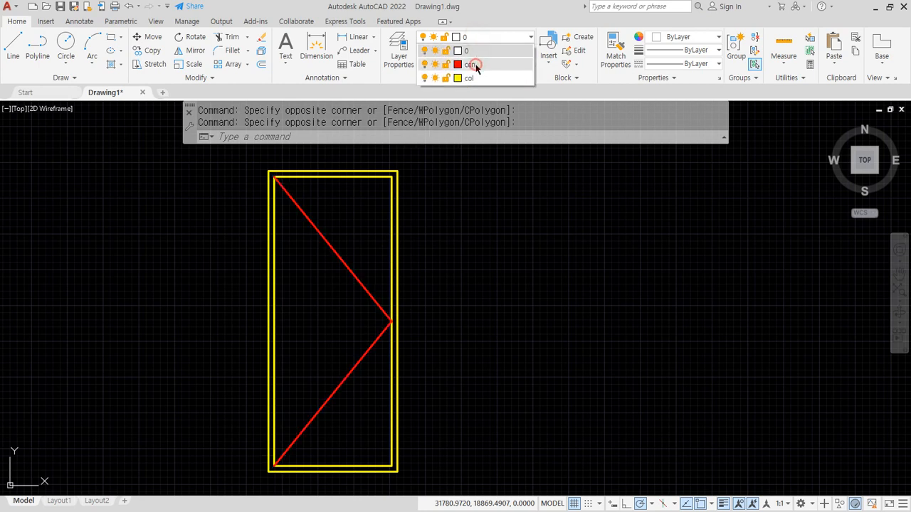
click(474, 65)
key(Escape)
key(Escape)
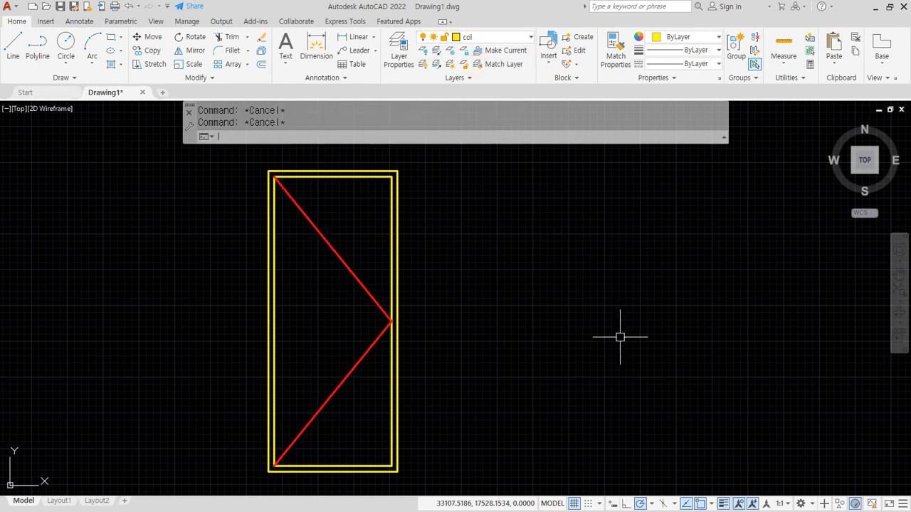
Set the linetype scale factor to 10.
text(lts)
key(Return)
text(10)
key(Return)
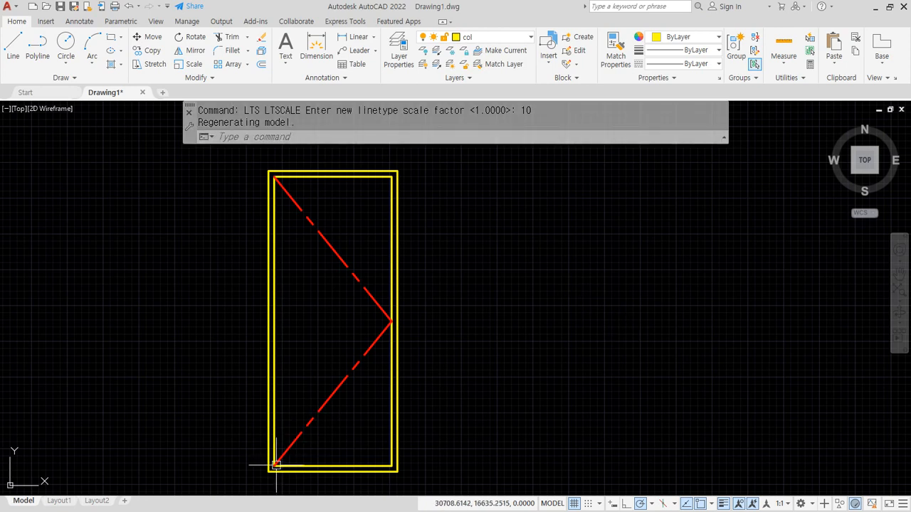
mouse_move(250, 459)
mouse_down()
mouse_move(247, 290)
mouse_move(263, 304)
mouse_up()
key(Escape)
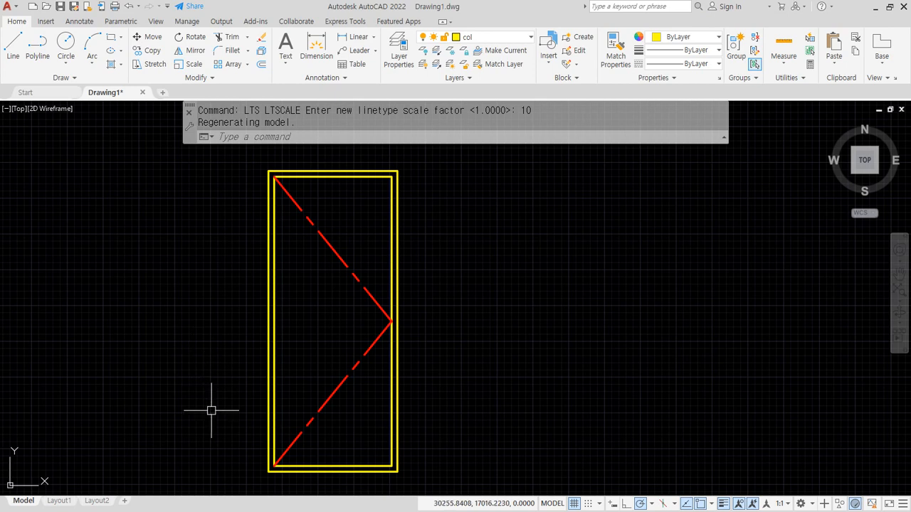
Draw a horizontal base line along the door's bottom edge, extending past both sides of the frame.
text(l)
key(Return)
click(212, 471)
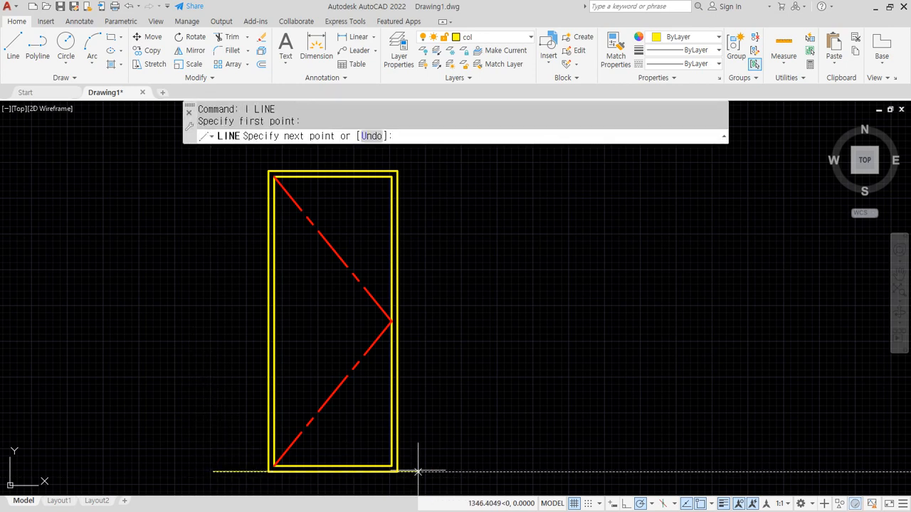
click(476, 471)
key(Escape)
Offset the base line upward by 900 to mark the door handle's height.
text(o)
key(Return)
text(900)
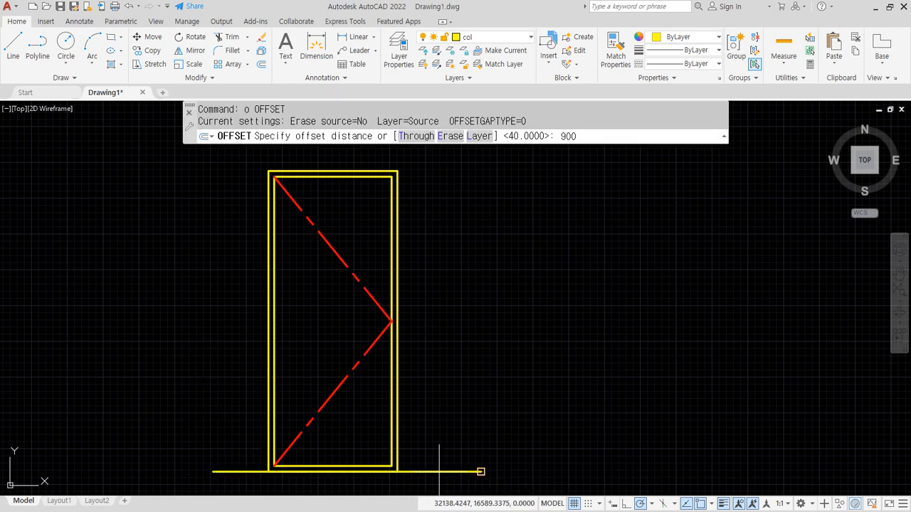
key(Return)
click(447, 472)
click(462, 391)
key(Return)
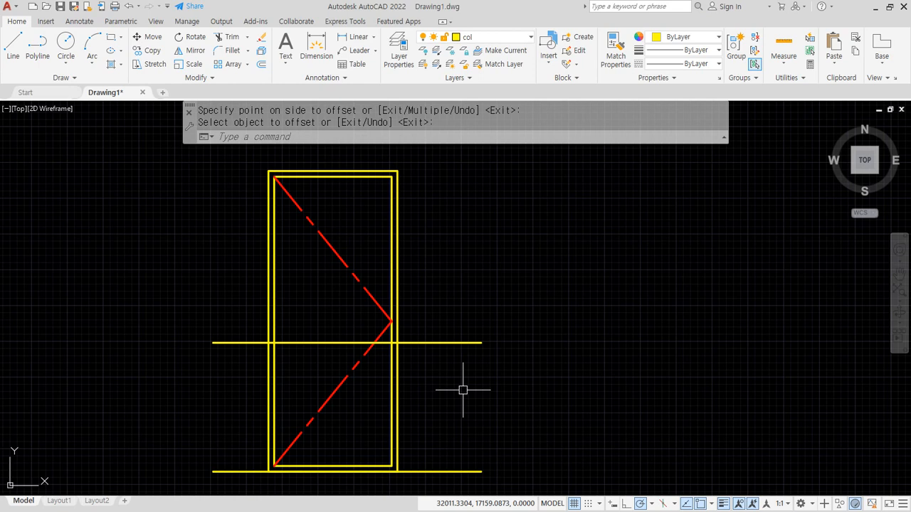
key(Escape)
Offset the inner frame rectangle inward by 60 to locate the handle's vertical centre.
scroll(288, 350, up, 4)
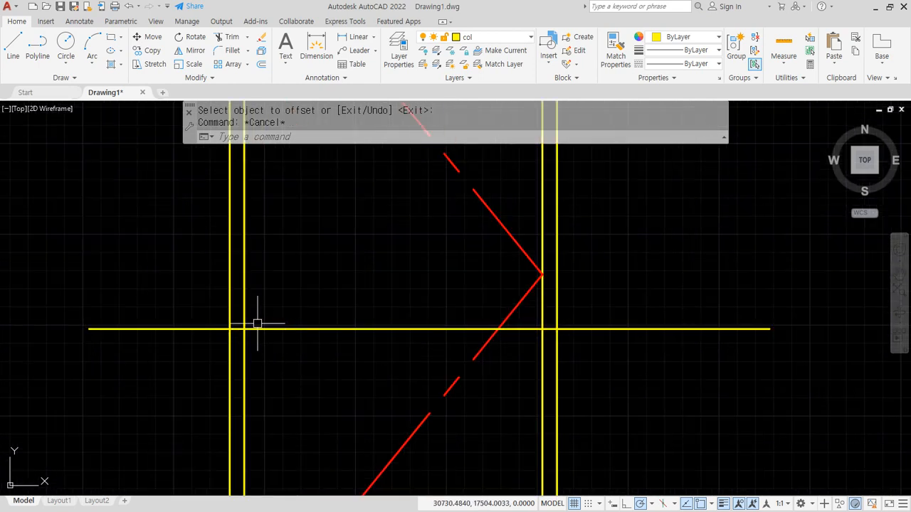
text(o)
key(Return)
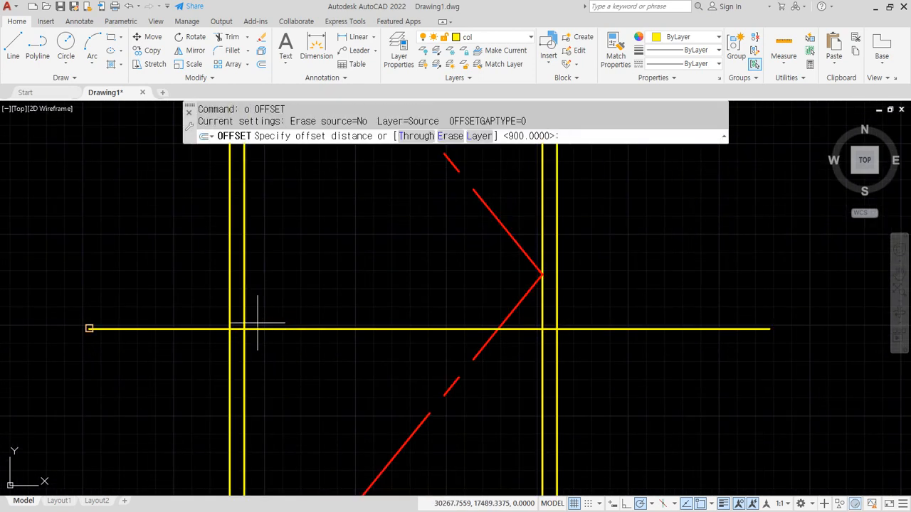
text(60)
key(Return)
click(244, 274)
click(335, 289)
key(Return)
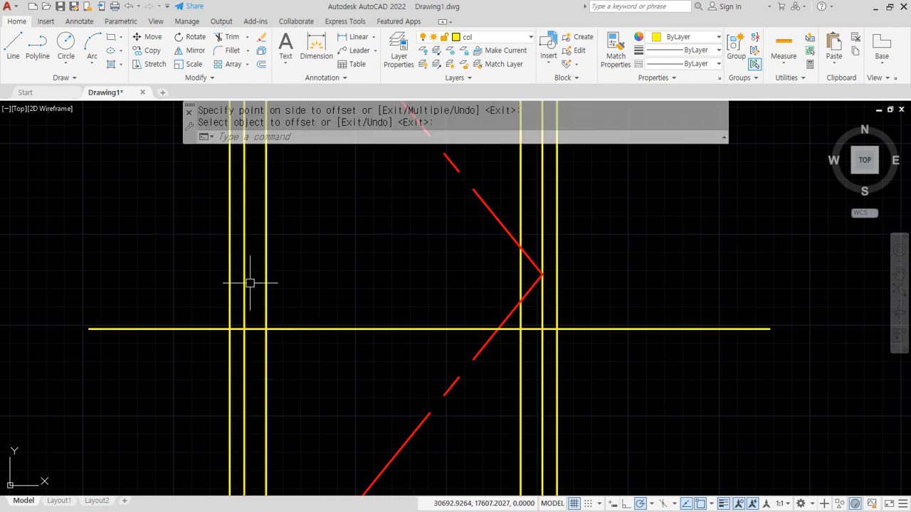
Match the properties of the red diagonal line onto the handle-height line and the innermost rectangle.
text(ma)
key(Return)
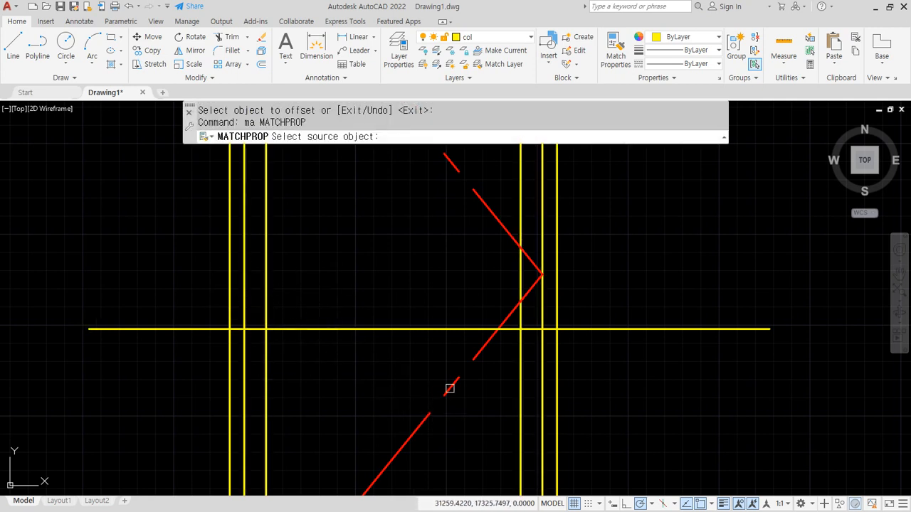
click(450, 386)
click(291, 345)
click(256, 318)
key(Return)
Draw a circle of radius 30 centred where the handle-height line crosses the left vertical centre line.
scroll(257, 340, up, 2)
text(c)
key(Return)
text(int)
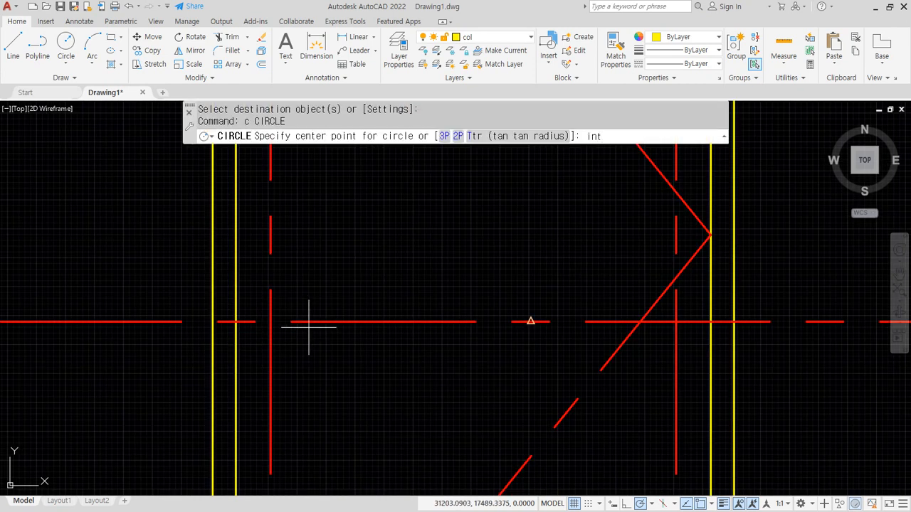
key(space)
click(313, 321)
click(273, 301)
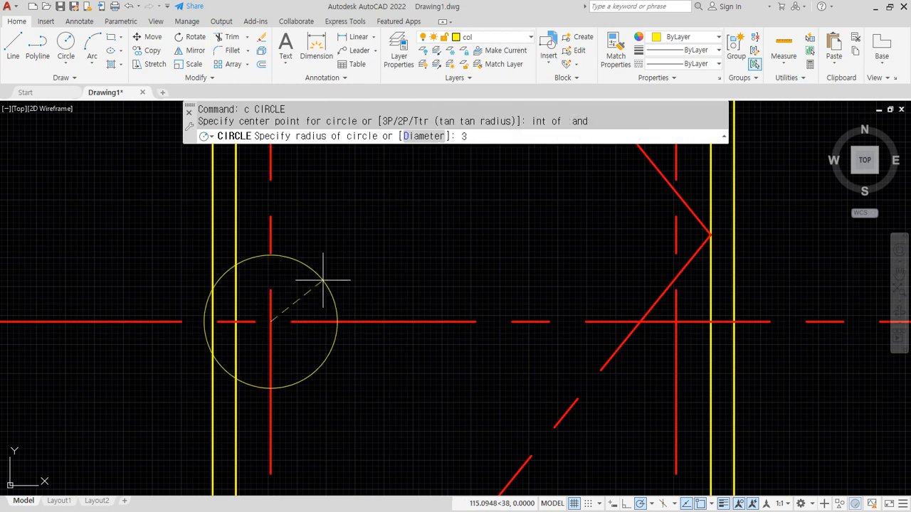
text(30)
key(Return)
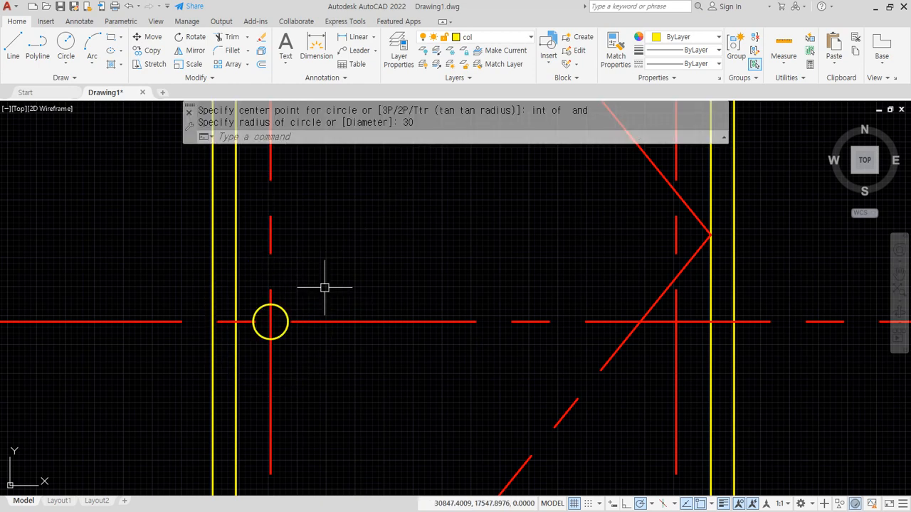
Offset the handle circle outward by a distance picked on screen to create a larger trimming boundary.
text(o)
key(space)
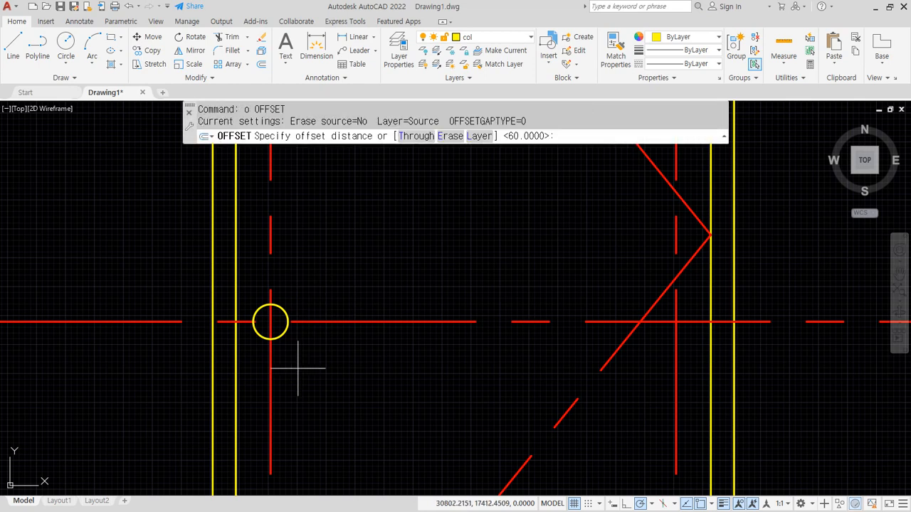
click(271, 322)
click(291, 322)
click(292, 328)
click(310, 366)
key(Return)
Trim the handle's centre lines outside the large circle, using that circle as the cutting edge.
text(tr)
key(space)
click(314, 385)
key(space)
click(267, 427)
click(377, 325)
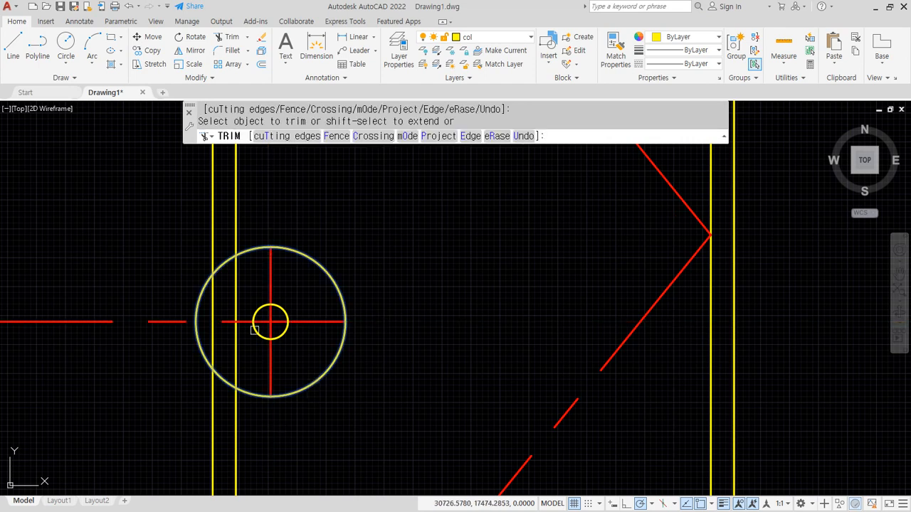
click(166, 319)
key(space)
Erase the large boundary circle and the horizontal base line at the door's bottom.
click(318, 375)
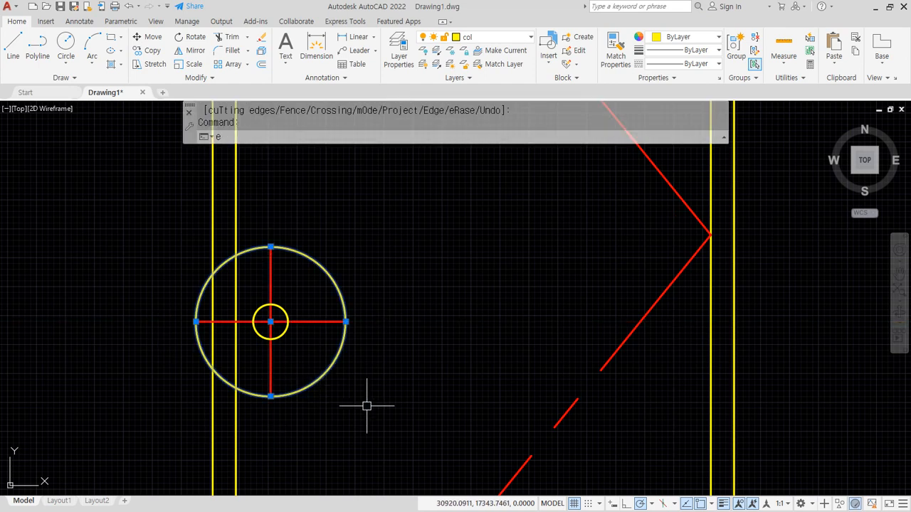
text(e)
key(space)
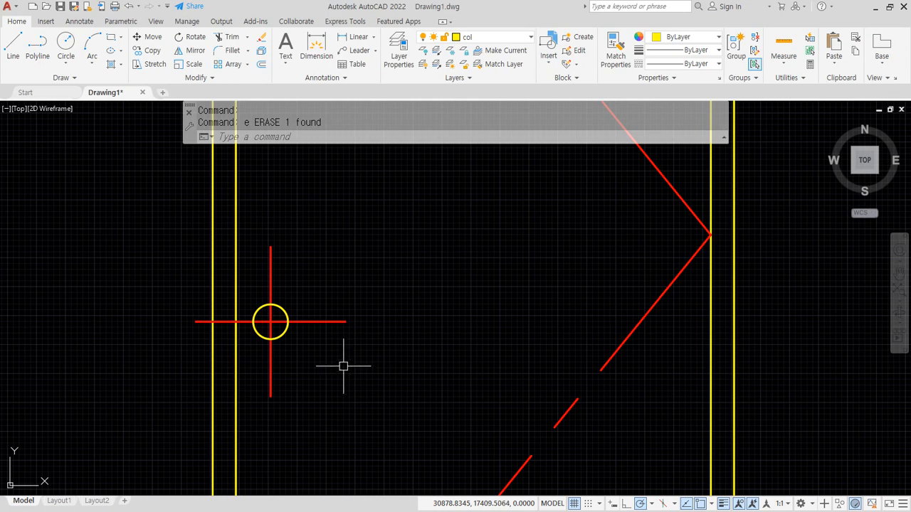
scroll(342, 368, down, 5)
click(508, 476)
key(Delete)
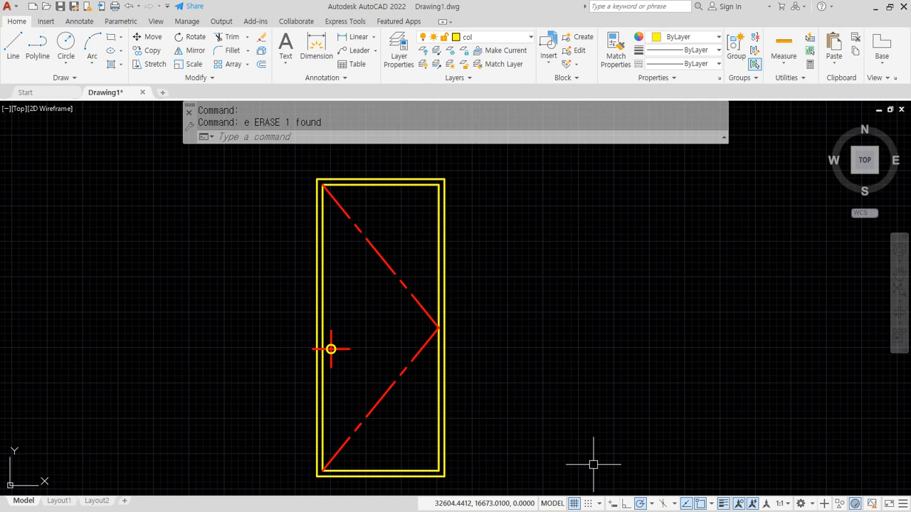
mouse_move(377, 463)
mouse_down()
mouse_move(375, 491)
mouse_move(386, 488)
mouse_up()
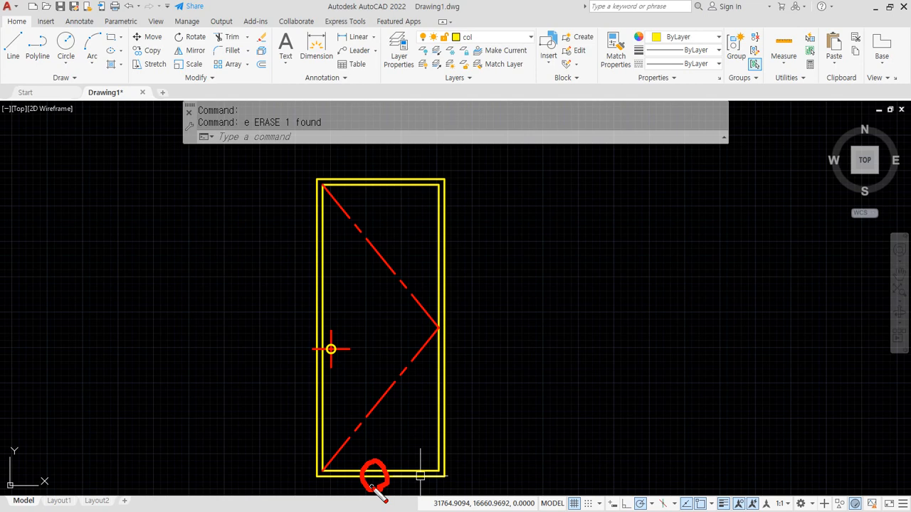
key(Escape)
text(cp)
key(space)
middle_drag(473, 468, 326, 465)
key(Escape)
Draw a second 900 by 2100 rectangle to the right of the finished door.
text(rec)
key(space)
click(399, 474)
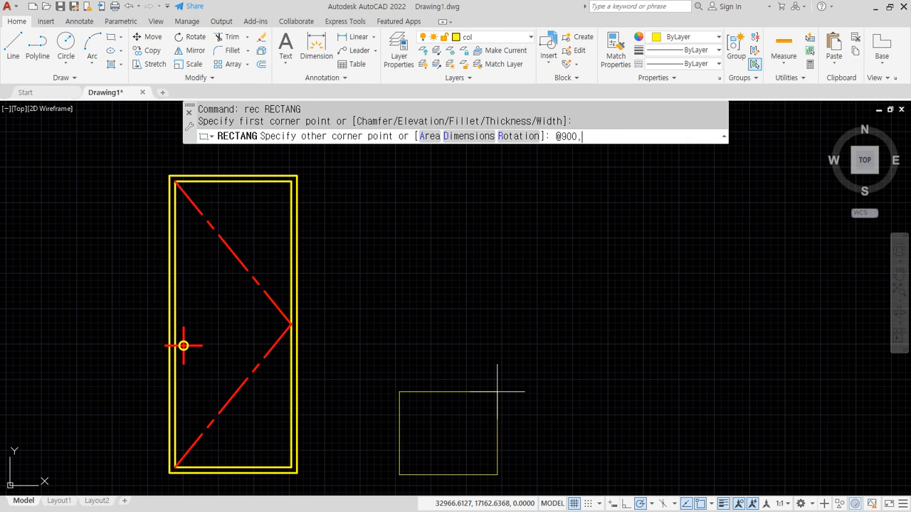
text(@900,2100)
key(Return)
Explode the second door rectangle and join its top and two side lines into one polyline.
text(x)
key(space)
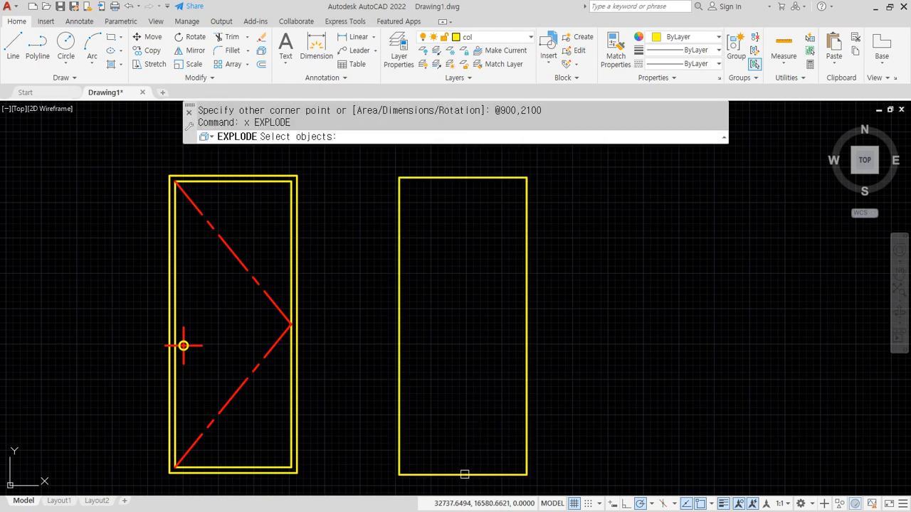
click(464, 473)
key(space)
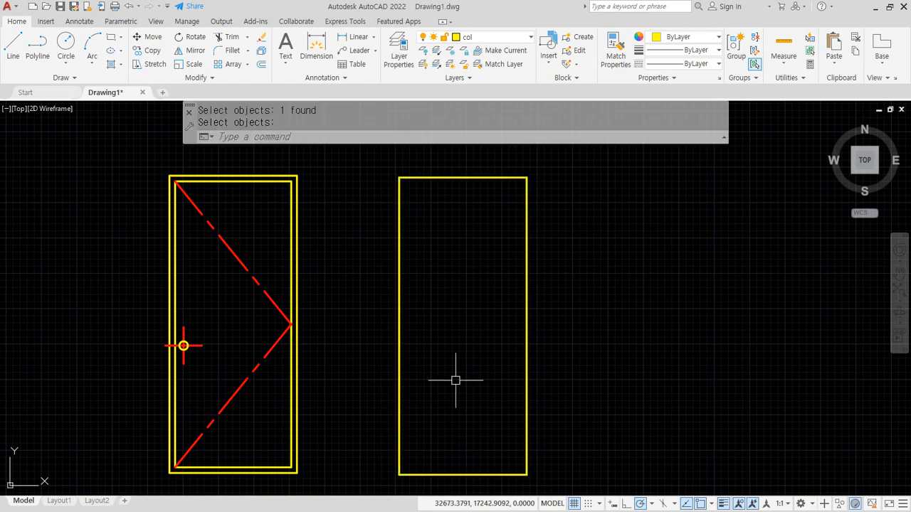
text(j)
key(space)
click(553, 254)
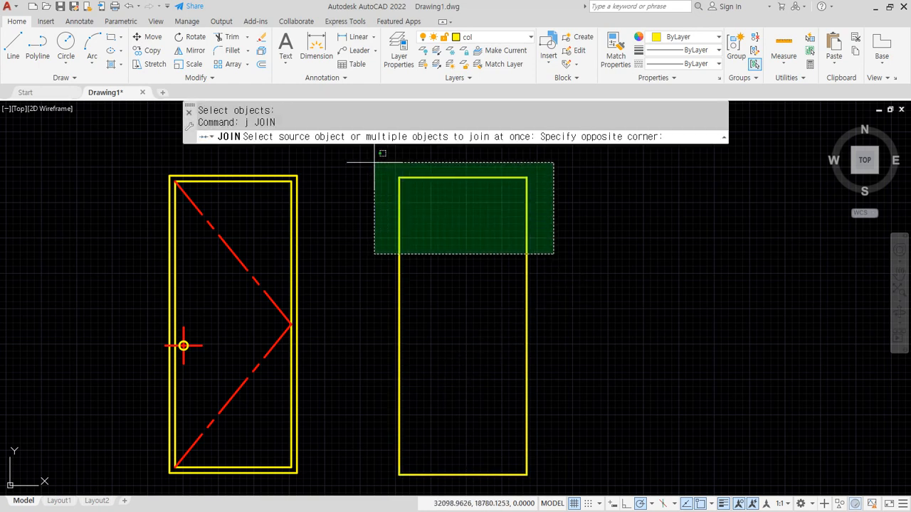
click(374, 162)
key(space)
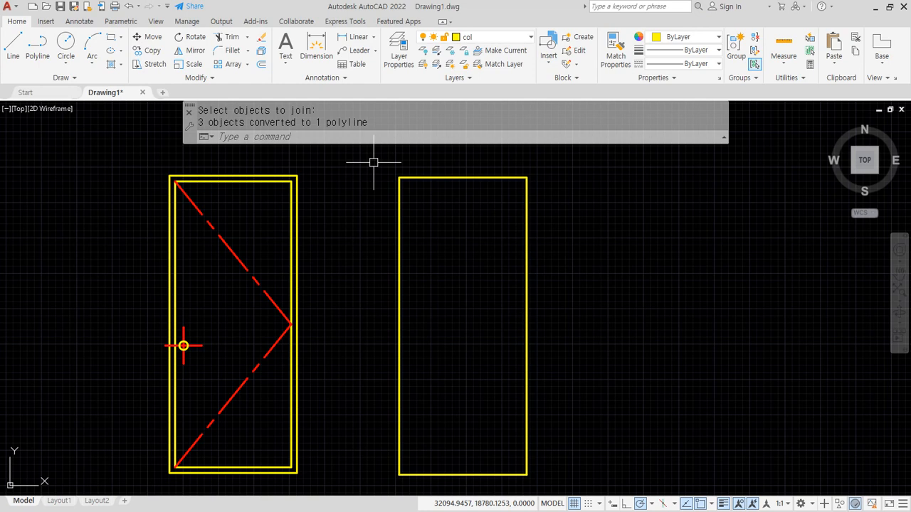
Offset the joined three-sided polyline inward by 40 to form a frame without a bottom member.
text(o)
key(space)
text(40)
key(space)
click(456, 178)
click(471, 314)
key(space)
Draw the opening lines in the second door from the inner frame's upper-left corner to its right-side midpoint and down to the lower-left corner.
text(l)
key(space)
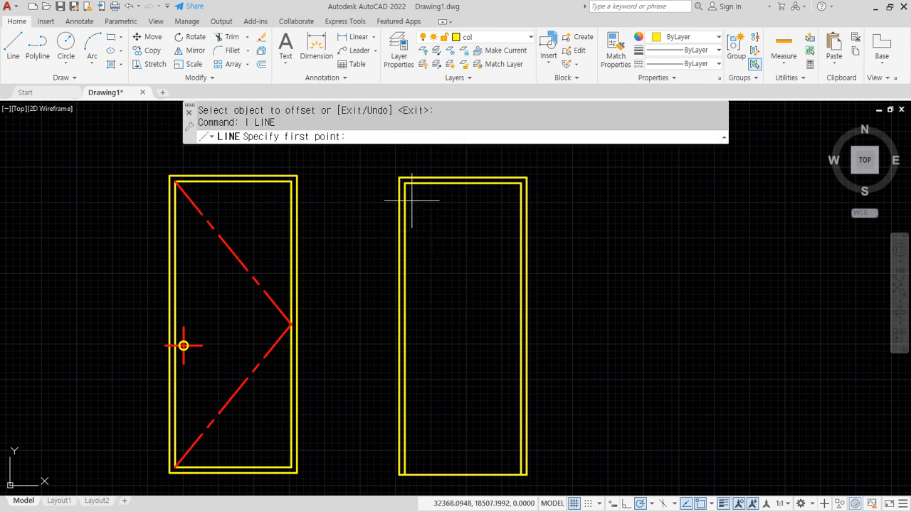
click(404, 183)
click(521, 329)
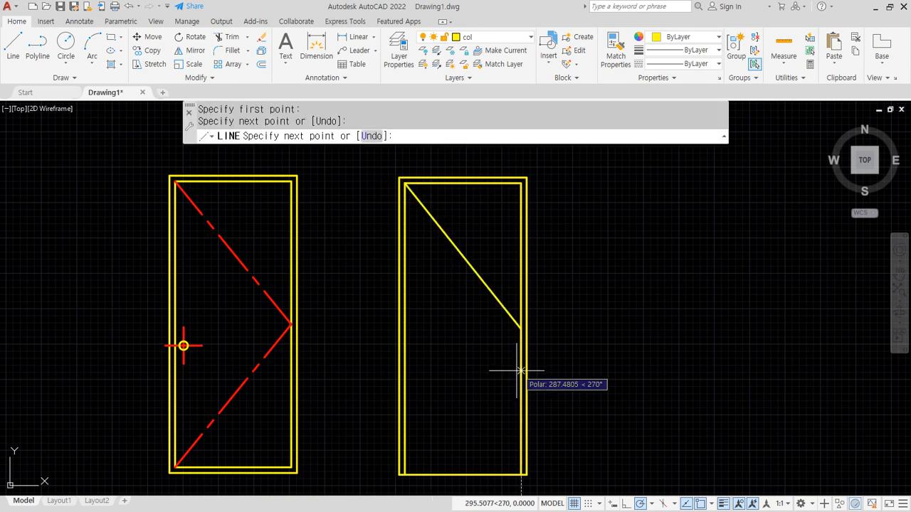
click(405, 473)
key(space)
Match both opening lines of the second door to the red dashed opening lines of the first door.
text(ma)
key(space)
click(267, 353)
click(500, 404)
click(474, 305)
key(Return)
Offset the second door's bottom line upward by 900 to set the handle height.
text(o)
key(space)
text(900)
key(space)
click(453, 475)
click(431, 327)
Offset the second door's inner frame polyline inward by 60 to locate the handle centre.
key(space)
key(space)
text(60)
key(space)
click(406, 320)
click(442, 321)
scroll(410, 349, up, 5)
key(space)
Draw the handle circle with radius 30 at the left intersection of the two offset guide lines.
text(c CIRCLE)
key(space)
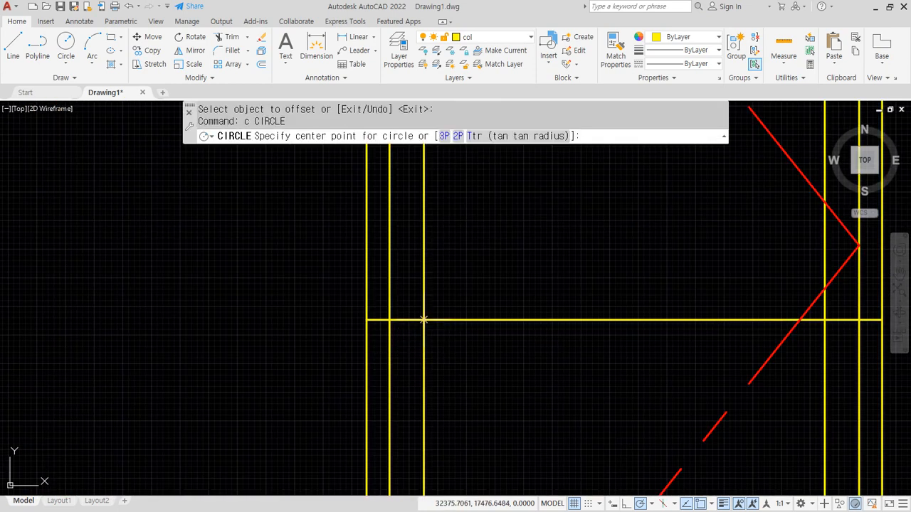
click(424, 320)
text(3)
key(space)
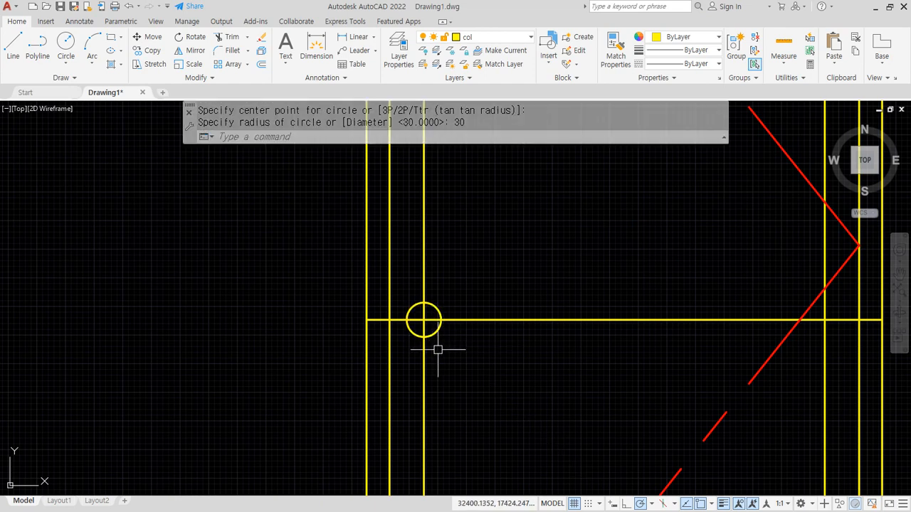
Offset the handle circle outward by a freely picked distance to make a larger boundary circle for the centre lines.
key(Escape)
key(Escape)
text(o)
key(space)
click(423, 320)
click(480, 364)
click(438, 332)
click(503, 370)
key(space)
Trim the horizontal and vertical guide lines outside the large circle, using that circle as the cutting edge.
text(tr)
key(space)
click(501, 372)
key(space)
click(539, 320)
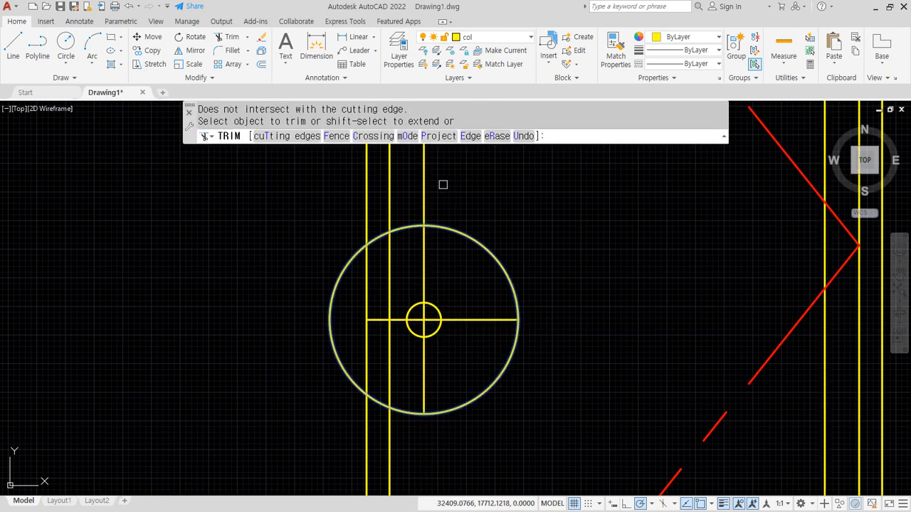
click(425, 191)
Extend the left end of the handle's horizontal centre line to the large circle.
key(space)
text(ex)
key(space)
key(space)
click(374, 320)
key(space)
Match the handle's horizontal and vertical centre lines to the red opening line.
text(ma)
key(space)
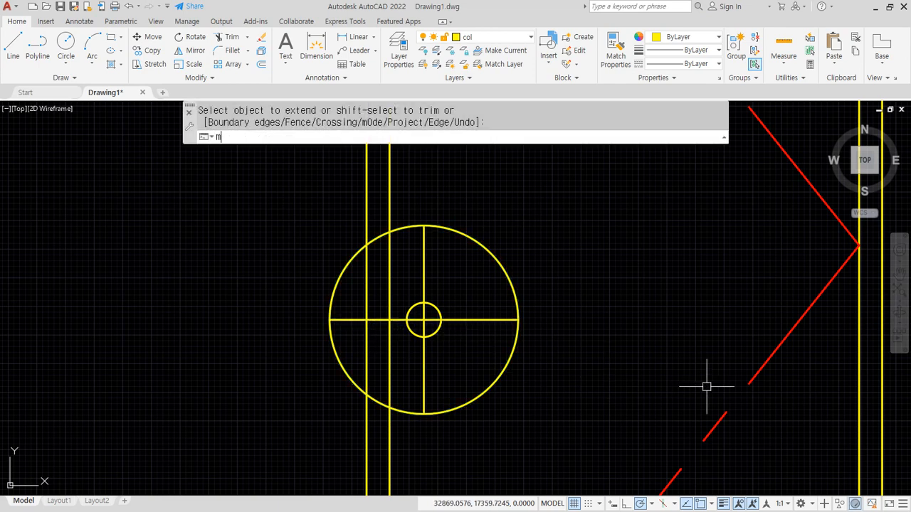
click(717, 424)
click(477, 322)
click(425, 267)
key(space)
Erase the large boundary circle around the second door's handle.
click(492, 260)
text(e)
key(space)
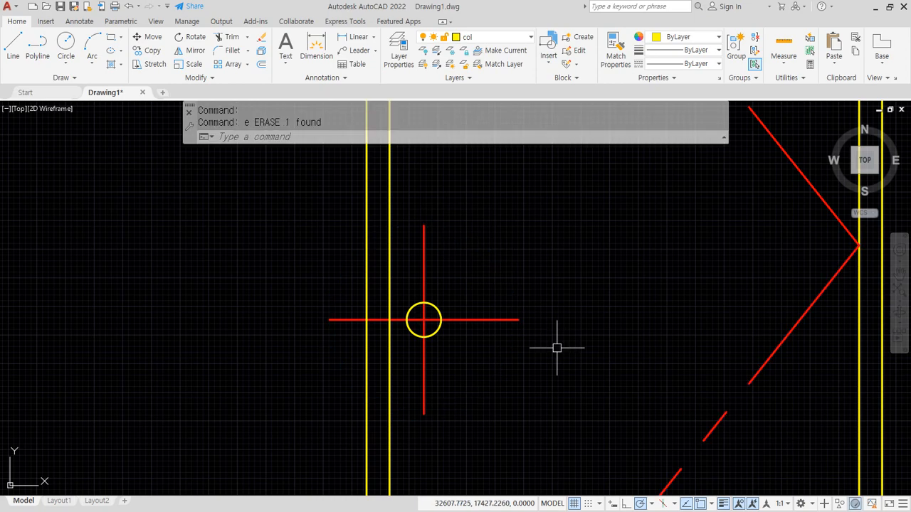
scroll(558, 348, down, 5)
middle_drag(479, 395, 470, 391)
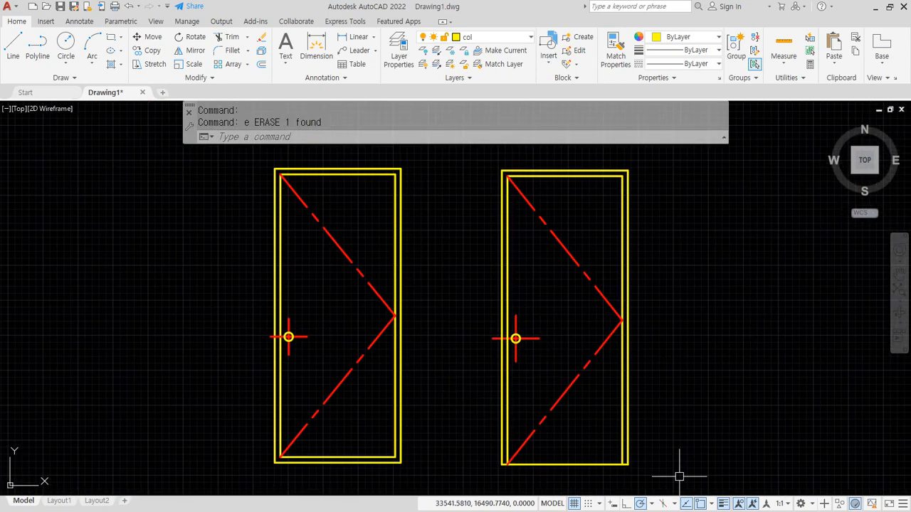